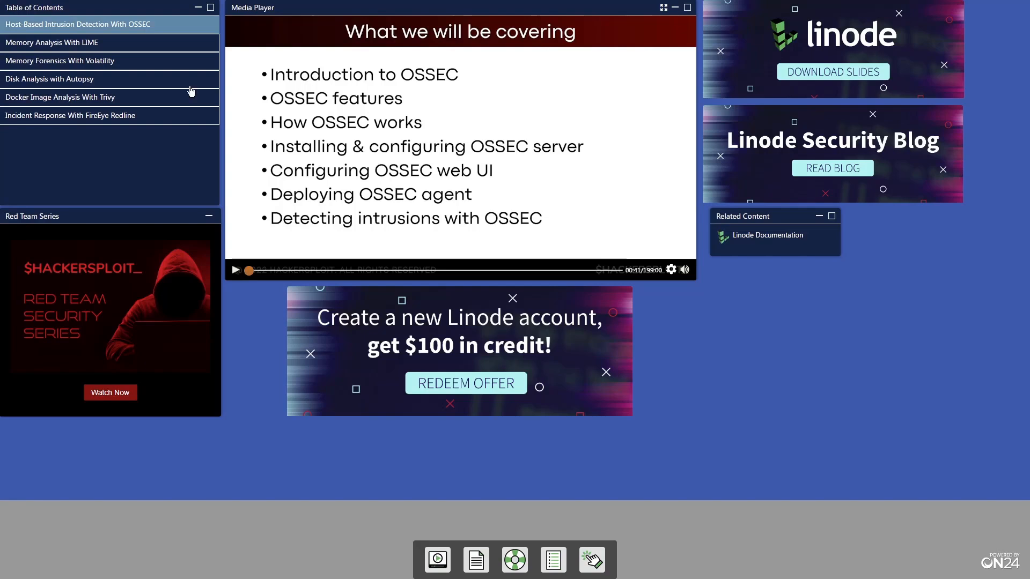
Preview the LiME, Volatility and Autopsy chapters of the Blue Team series and review the registration page's chapter summary
{"action": "left_click", "coordinate": [161, 48]}
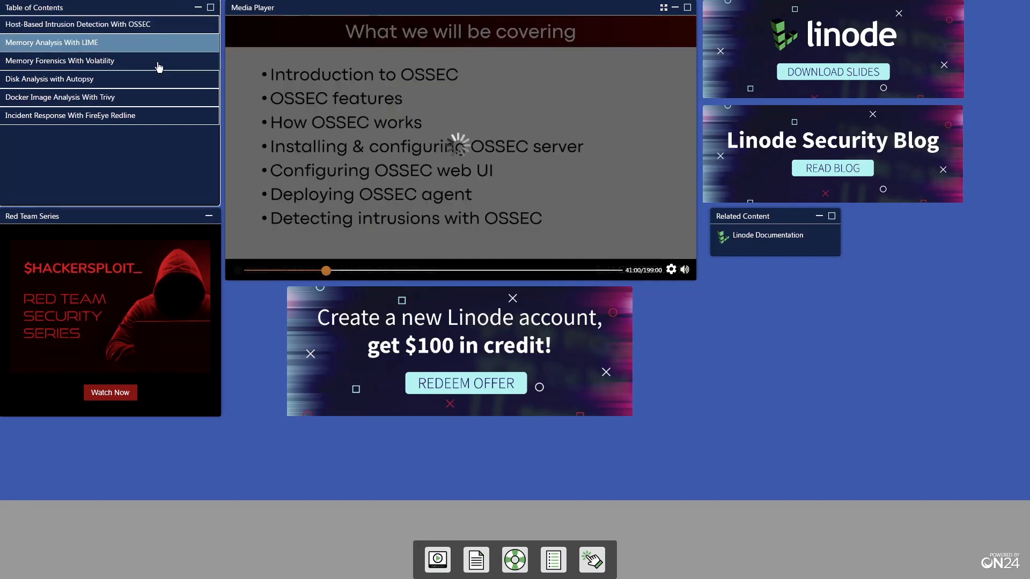
{"action": "left_click", "coordinate": [158, 67]}
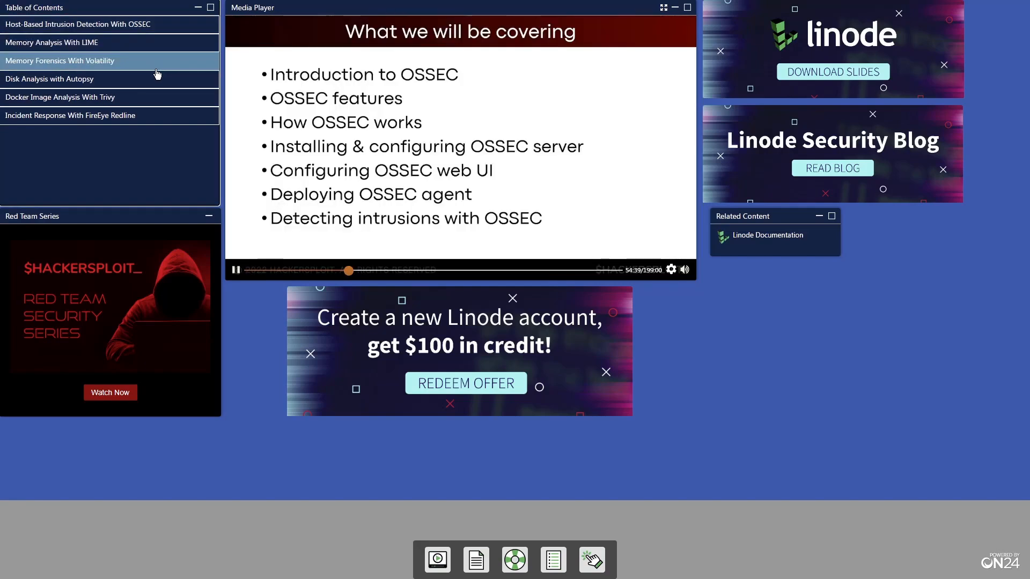
{"action": "left_click", "coordinate": [156, 80]}
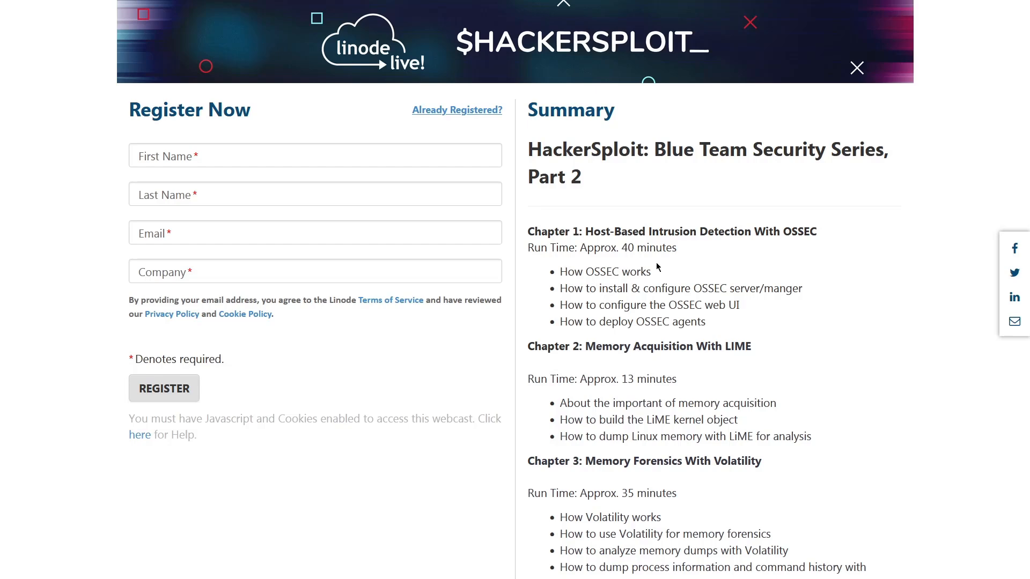
{"action": "scroll", "coordinate": [657, 266], "scroll_direction": "down", "scroll_amount": 3}
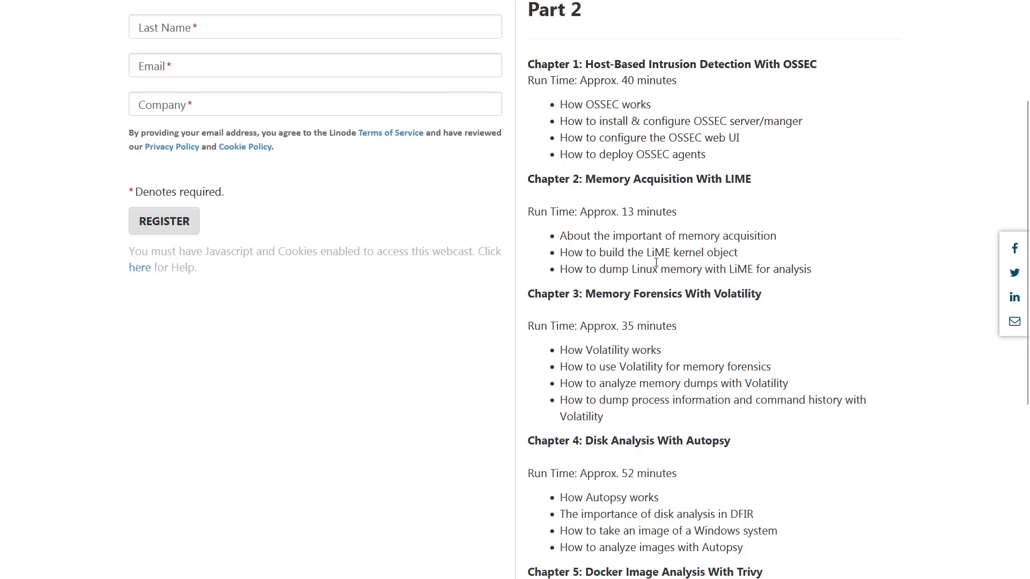
{"action": "scroll", "coordinate": [656, 263], "scroll_direction": "down", "scroll_amount": 5}
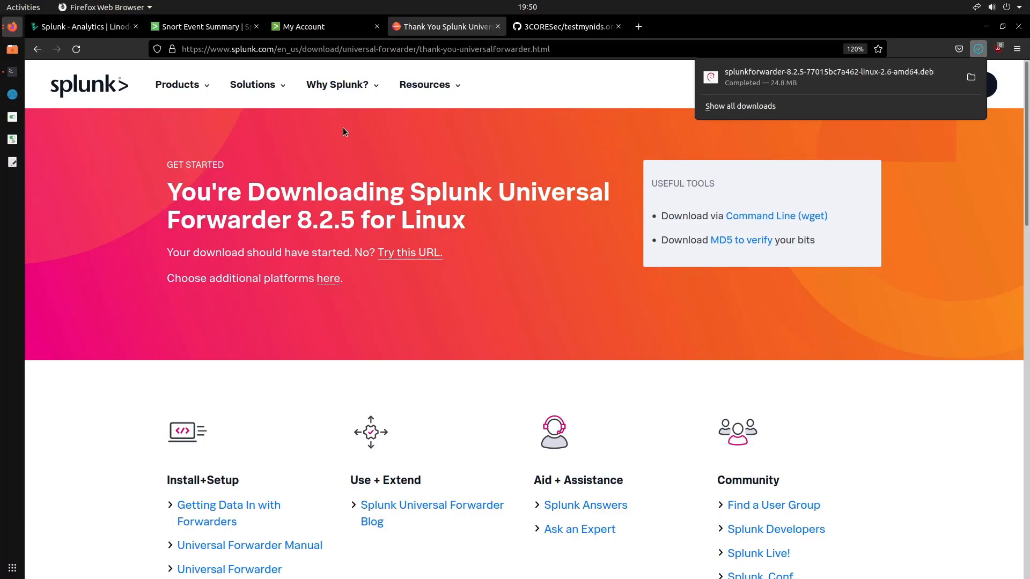
Switch to the Terminator terminal, change to the Downloads folder and list its files
{"action": "left_click", "coordinate": [20, 76]}
{"action": "left_click", "coordinate": [21, 75]}
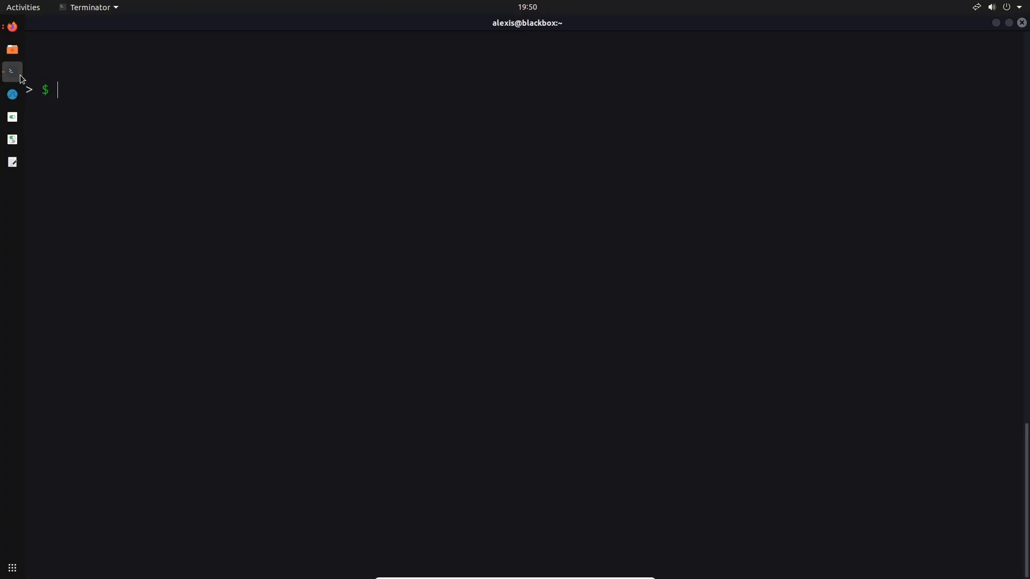
{"action": "key", "text": "ctrl+l"}
{"action": "type", "text": "cd Downloads"}
{"action": "key", "text": "Return"}
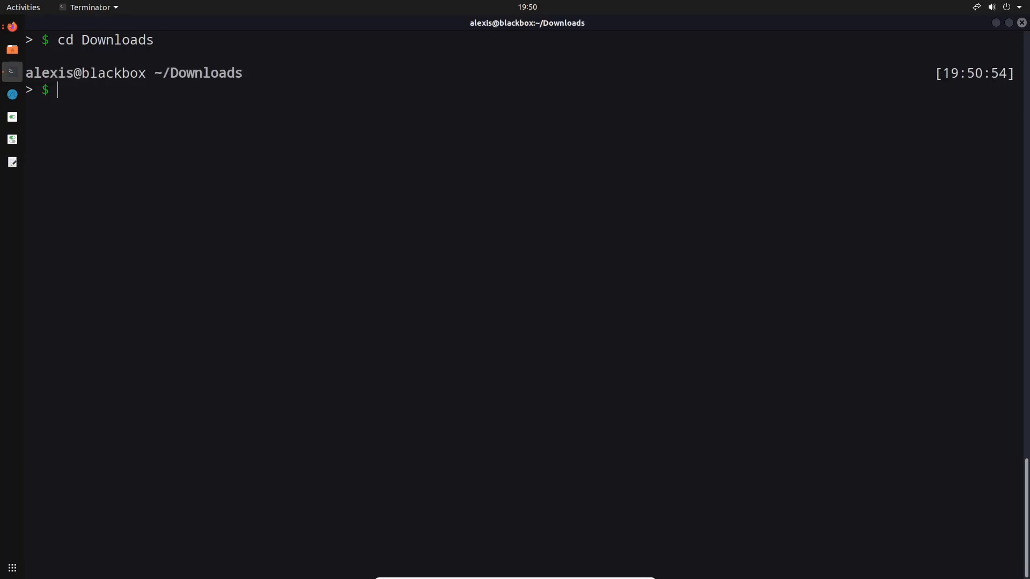
{"action": "type", "text": "ls"}
{"action": "key", "text": "Return"}
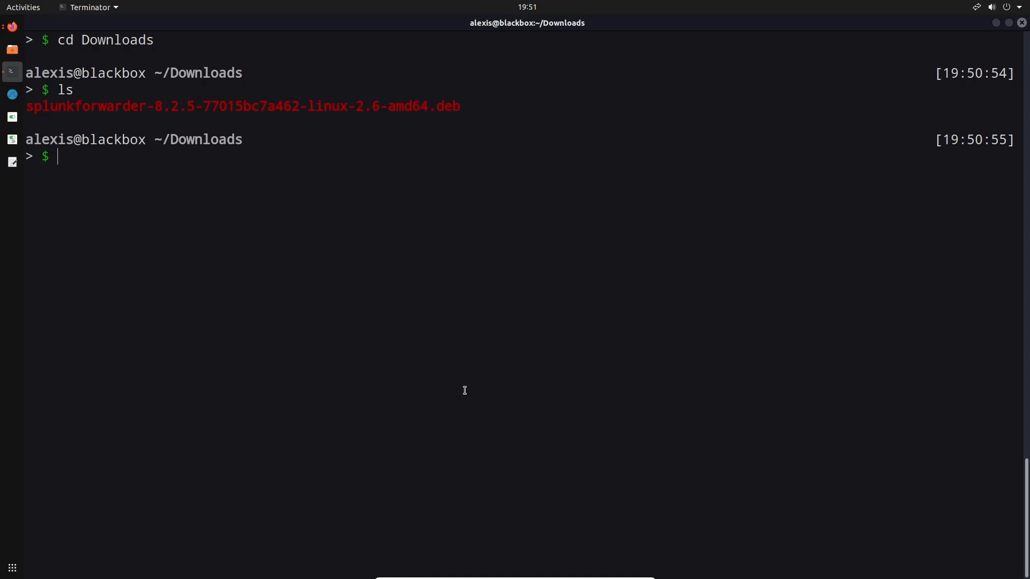
Try to move splunkforwarder-8.2.5-77015bc7a462-linux-2.6-amd64.deb to /opt without elevated privileges
{"action": "type", "text": "mv spl"}
{"action": "key", "text": "Tab"}
{"action": "type", "text": "/opt"}
{"action": "key", "text": "Return"}
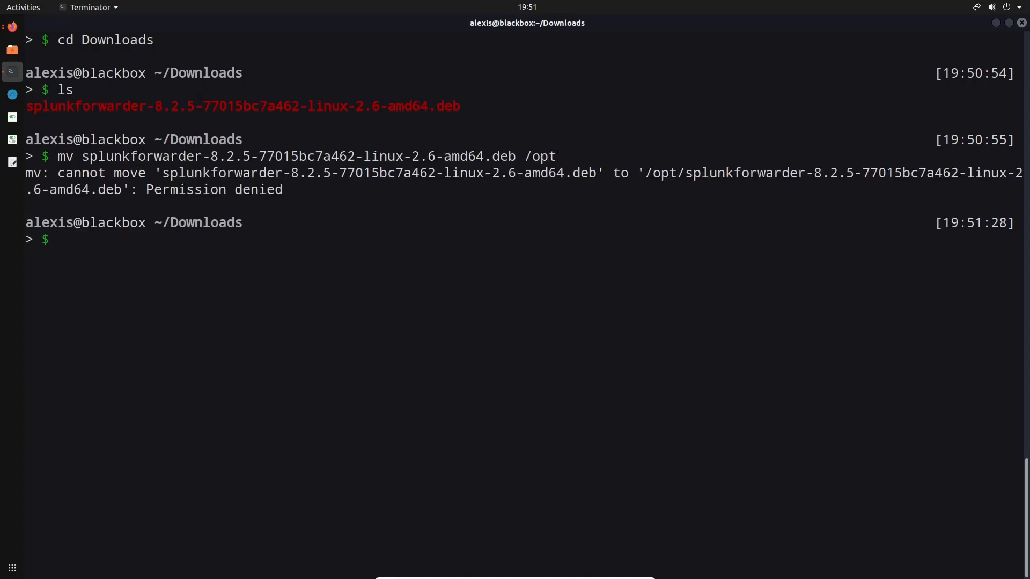
Move the splunkforwarder .deb package to /opt with sudo, authenticating with the account's sudo password
{"action": "key", "text": "Up"}
{"action": "key", "text": "Home"}
{"action": "type", "text": "sudo"}
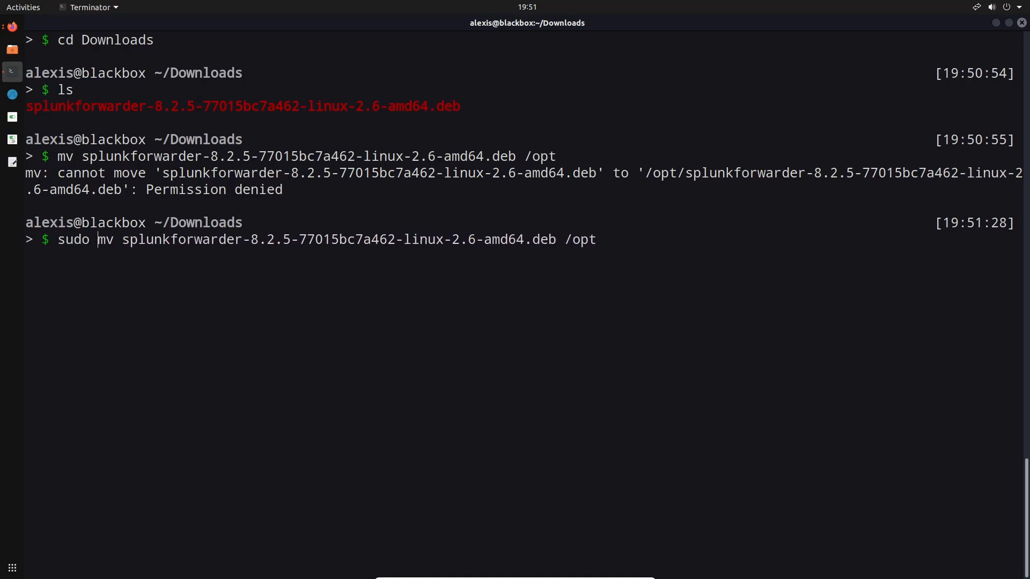
{"action": "key", "text": "Return"}
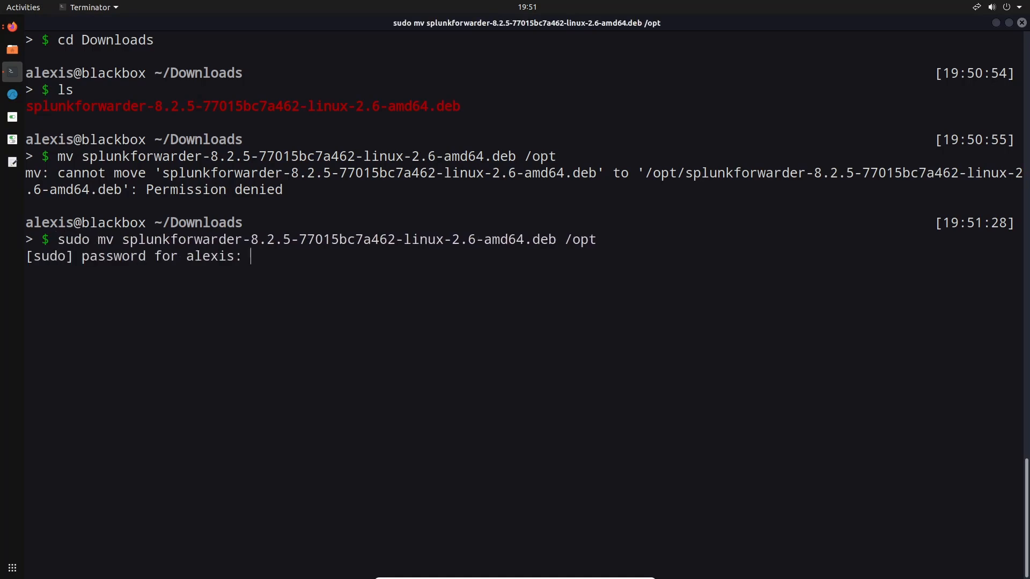
{"action": "key", "text": "Return"}
Clear the terminal and change to the /opt directory
{"action": "key", "text": "ctrl+l"}
{"action": "type", "text": "cd /opt"}
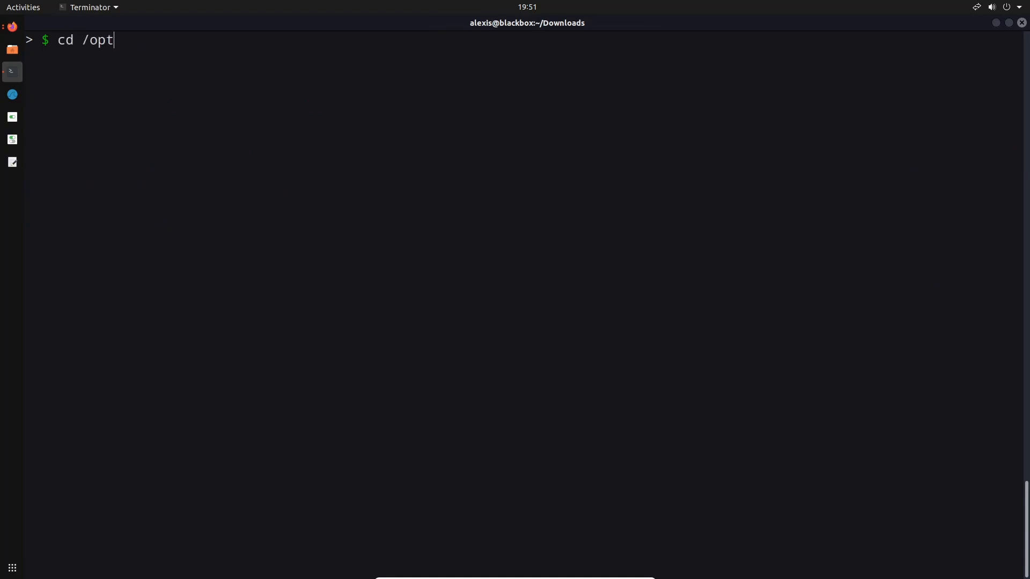
{"action": "key", "text": "Return"}
Install ./splunkforwarder-8.2.5-77015bc7a462-linux-2.6-amd64.deb with sudo apt install
{"action": "type", "text": "sudo apt"}
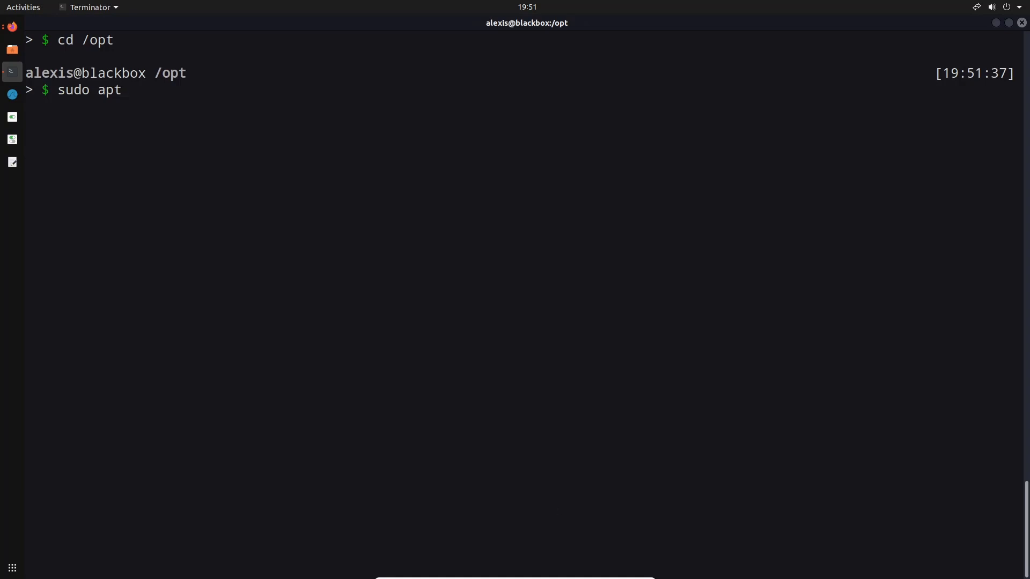
{"action": "type", "text": " install ./spl"}
{"action": "key", "text": "Tab"}
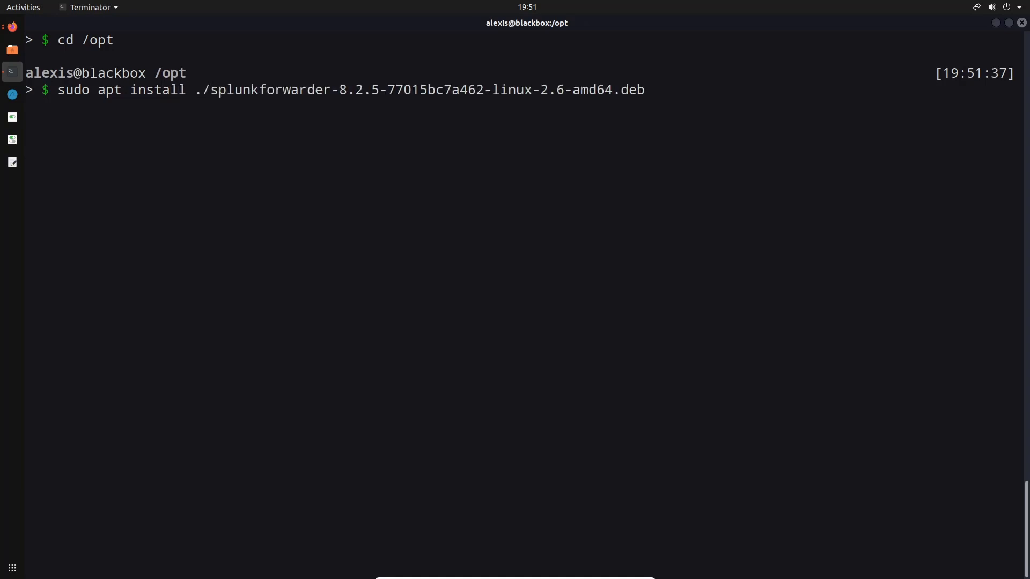
{"action": "key", "text": "Tab"}
{"action": "key", "text": "n"}
{"action": "key", "text": "Return"}
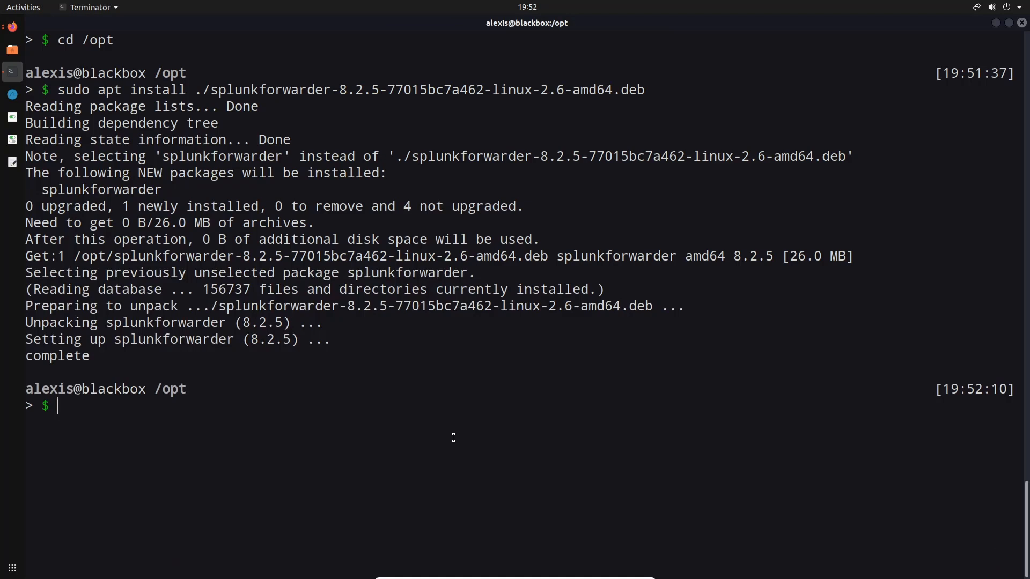
List the contents of /opt, then enter the splunkforwarder directory and list its contents
{"action": "type", "text": "ls"}
{"action": "key", "text": "Return"}
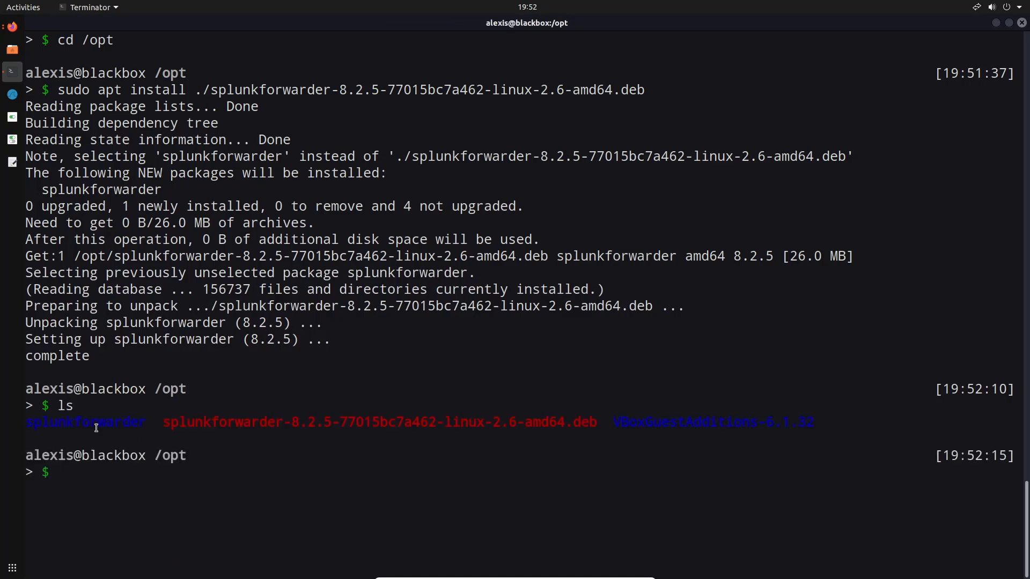
{"action": "type", "text": "cd spl"}
{"action": "key", "text": "Tab"}
{"action": "key", "text": "Return"}
{"action": "type", "text": "ls"}
{"action": "key", "text": "Return"}
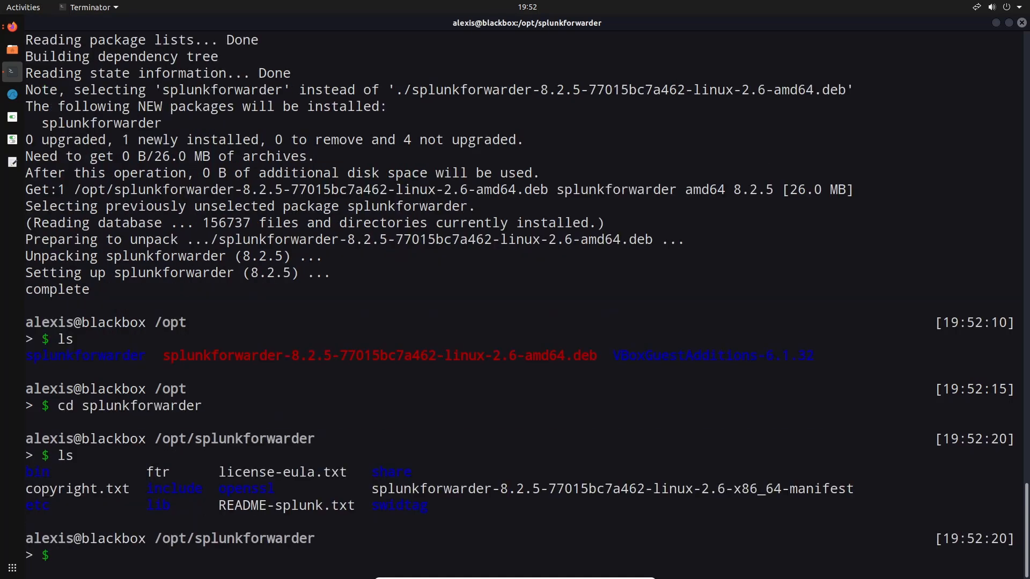
Change to the forwarder's bin directory and list its executables
{"action": "type", "text": "cd bin"}
{"action": "key", "text": "Return"}
{"action": "type", "text": "ls"}
{"action": "key", "text": "Return"}
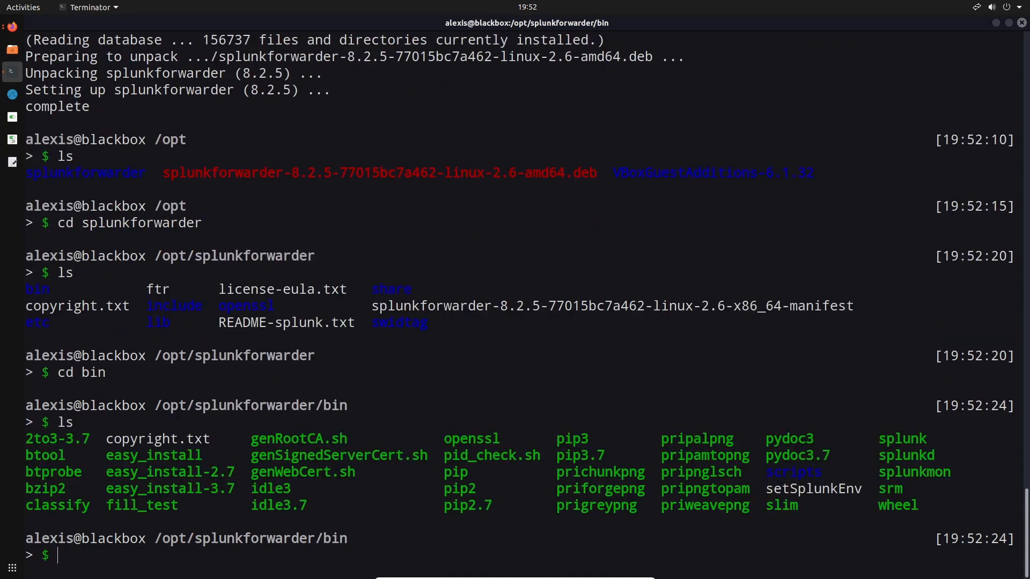
Try to accept the forwarder's license by running sudo ./splunk --accept-license
{"action": "type", "text": "sudo ./sp"}
{"action": "key", "text": "Tab"}
{"action": "type", "text": "--accept"}
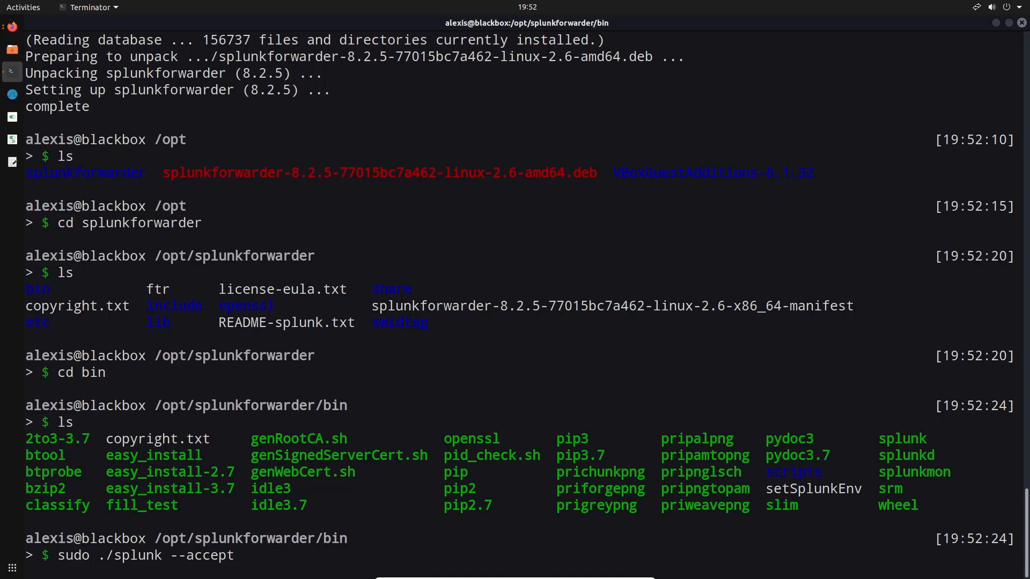
{"action": "type", "text": "-license"}
{"action": "key", "text": "Return"}
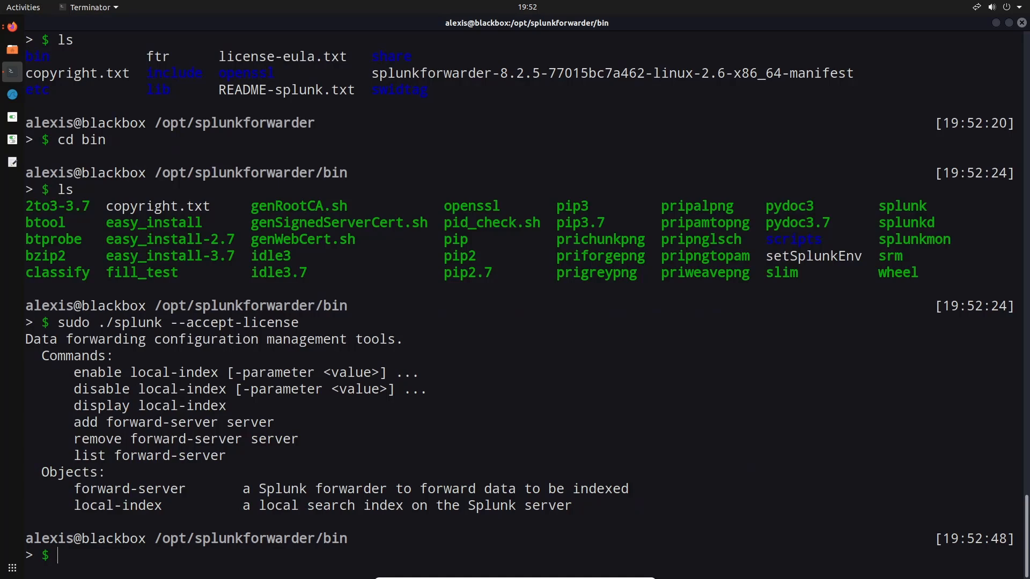
Start the forwarder with its license accepted by running sudo ./splunk start --accept-license
{"action": "key", "text": "Up"}
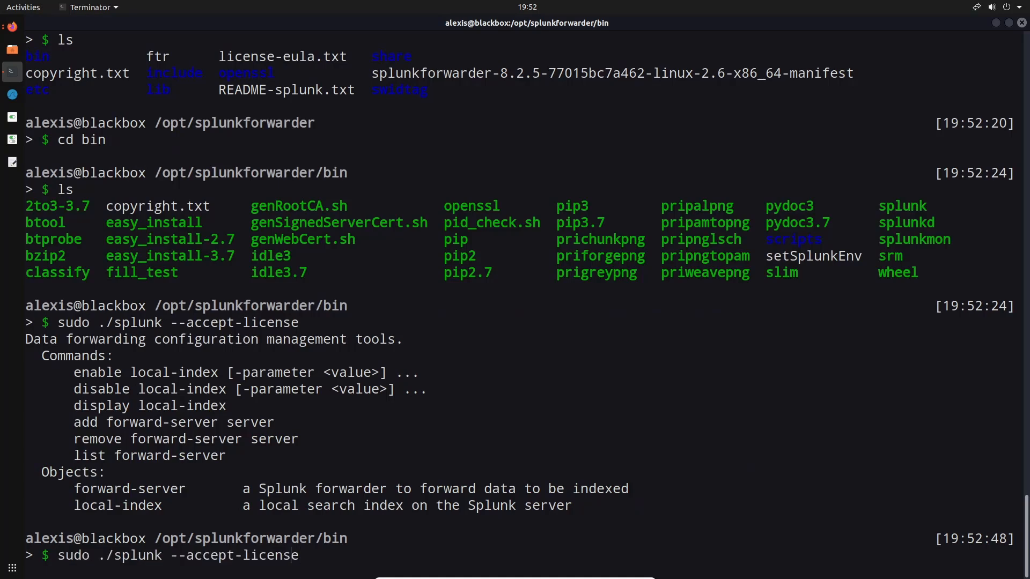
{"action": "type", "text": "start"}
{"action": "key", "text": "Return"}
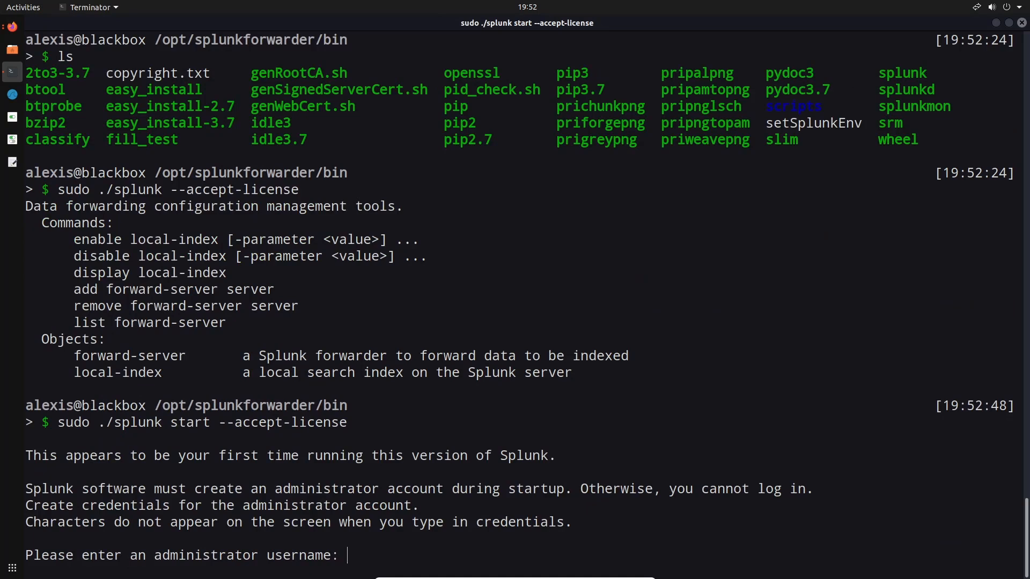
Create the Splunk administrator account by entering a username, then entering and confirming the new password
{"action": "type", "text": "alexisaa"}
{"action": "key", "text": "Return"}
{"action": "key", "text": "Return"}
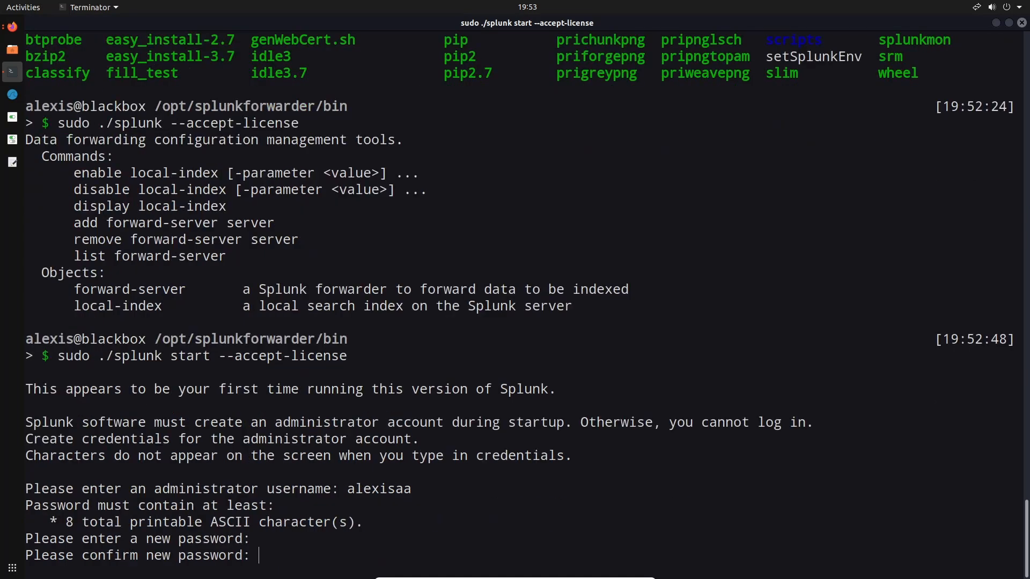
{"action": "key", "text": "Return"}
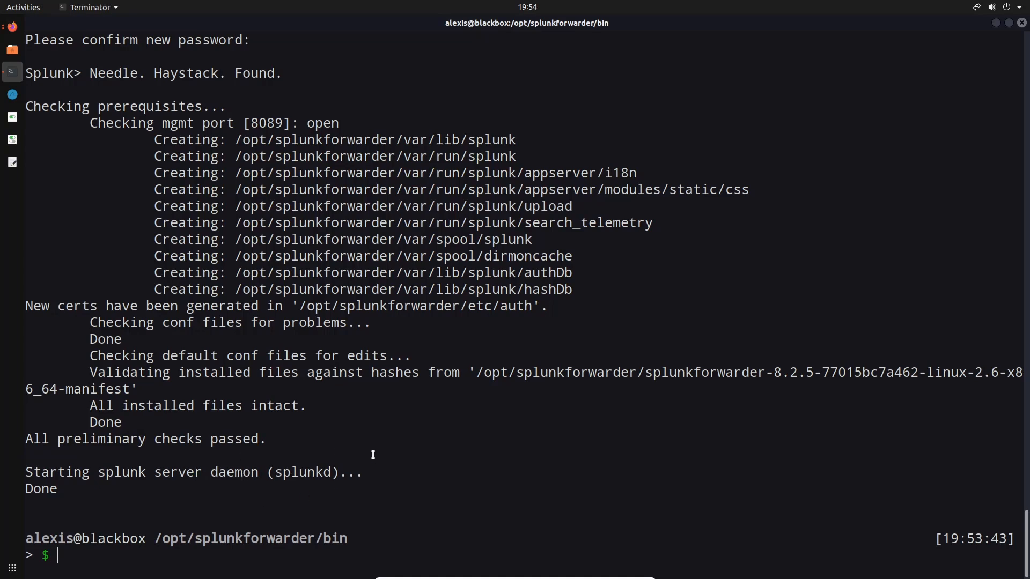
Query the status of the splunkd service with sudo systemctl
{"action": "type", "text": "sudo systemctl status sp"}
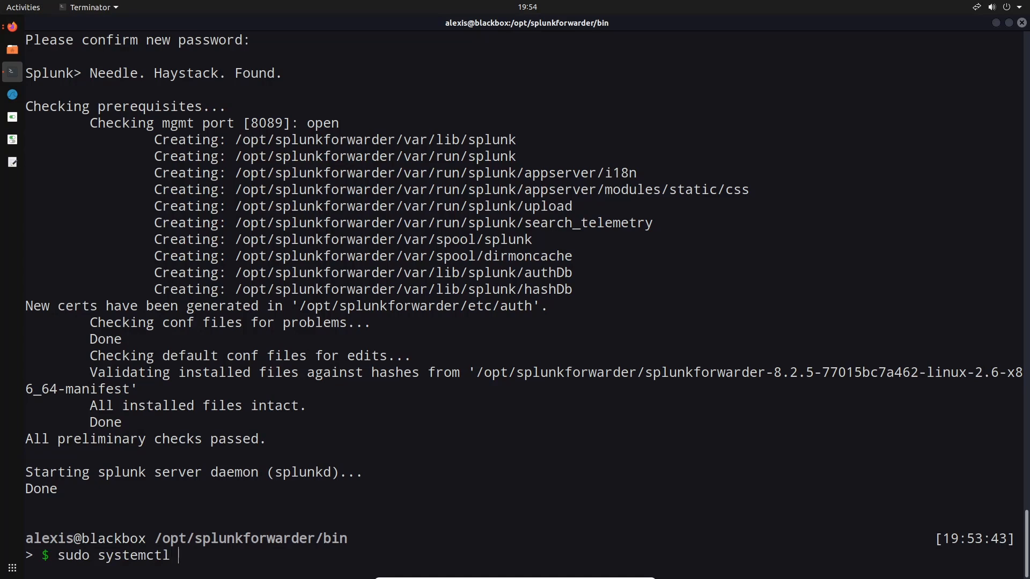
{"action": "type", "text": "lik"}
{"action": "key", "text": "BackSpace"}
{"action": "key", "text": "BackSpace"}
{"action": "type", "text": "unk"}
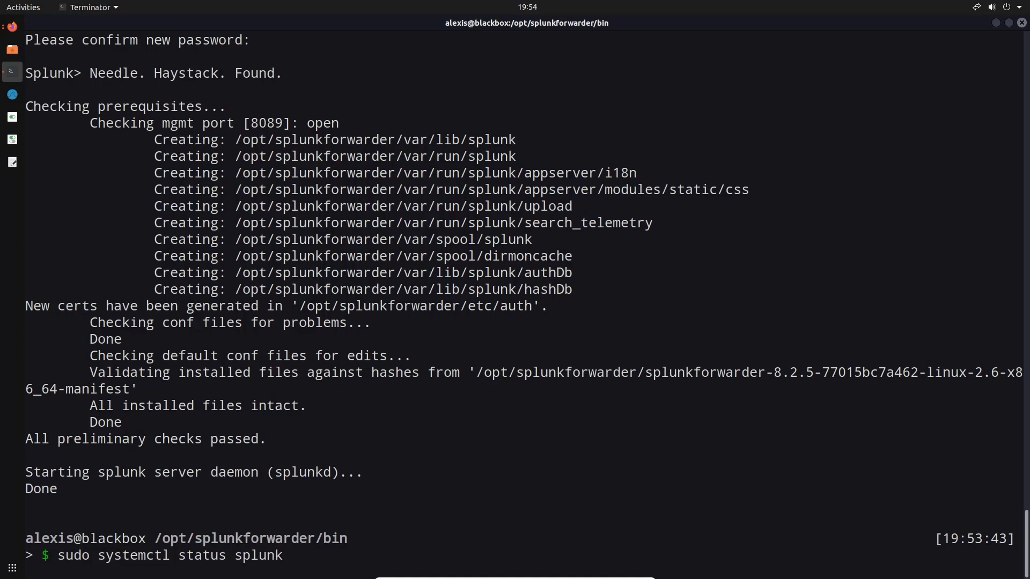
{"action": "key", "text": "BackSpace"}
{"action": "type", "text": "kd"}
{"action": "key", "text": "Return"}
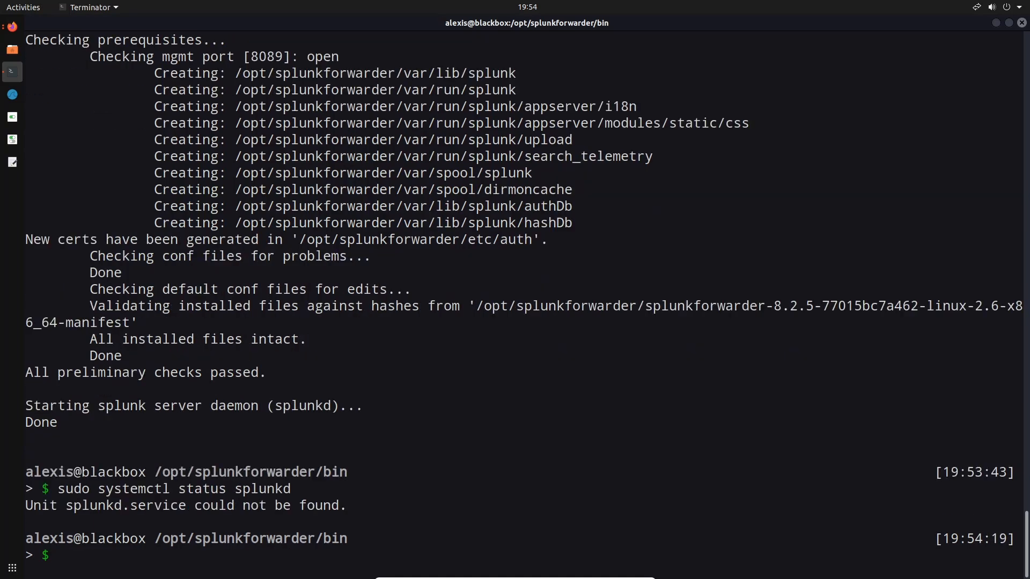
Query the status of the service under the name splunk with sudo systemctl
{"action": "key", "text": "Up"}
{"action": "key", "text": "BackSpace"}
{"action": "key", "text": "Return"}
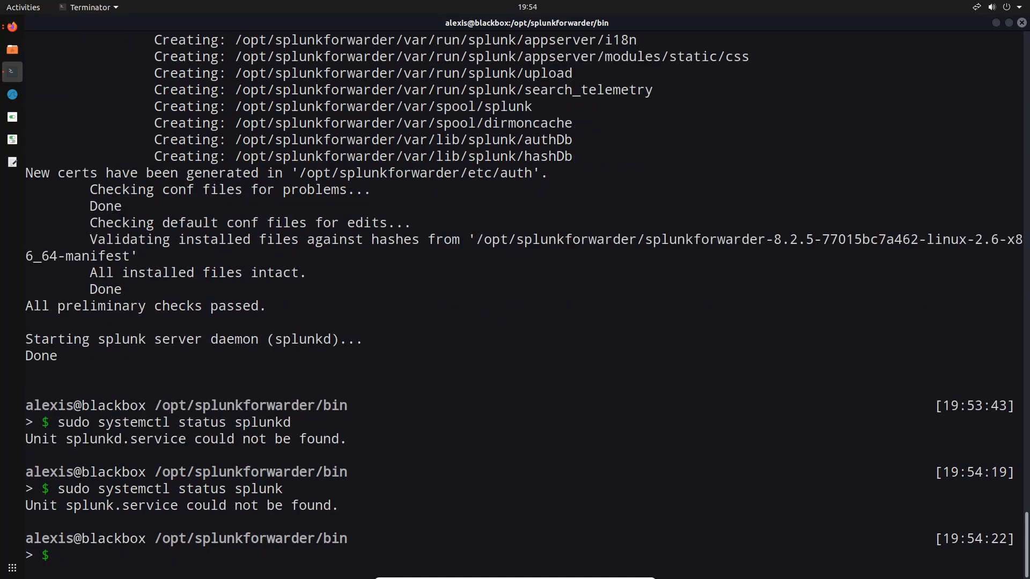
{"action": "key", "text": "Up"}
{"action": "key", "text": "BackSpace"}
{"action": "key", "text": "BackSpace"}
{"action": "key", "text": "BackSpace"}
{"action": "key", "text": "BackSpace"}
{"action": "key", "text": "BackSpace"}
{"action": "key", "text": "BackSpace"}
{"action": "key", "text": "BackSpace"}
{"action": "key", "text": "BackSpace"}
{"action": "key", "text": "BackSpace"}
{"action": "key", "text": "BackSpace"}
{"action": "key", "text": "BackSpace"}
{"action": "key", "text": "BackSpace"}
{"action": "key", "text": "BackSpace"}
{"action": "key", "text": "BackSpace"}
{"action": "key", "text": "BackSpace"}
{"action": "key", "text": "BackSpace"}
{"action": "key", "text": "BackSpace"}
{"action": "key", "text": "BackSpace"}
{"action": "key", "text": "BackSpace"}
{"action": "key", "text": "BackSpace"}
{"action": "key", "text": "ctrl+l"}
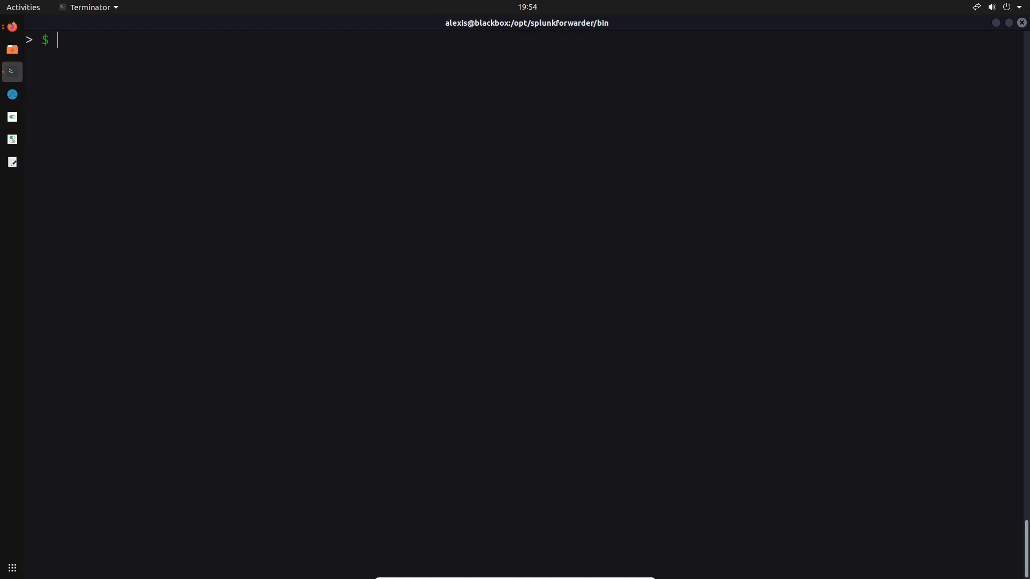
Begin a forwarding command in the terminal with sudo ./splunk forward-server
{"action": "type", "text": "."}
{"action": "type", "text": "sudo"}
{"action": "type", "text": " ./splunk"}
{"action": "type", "text": " forward"}
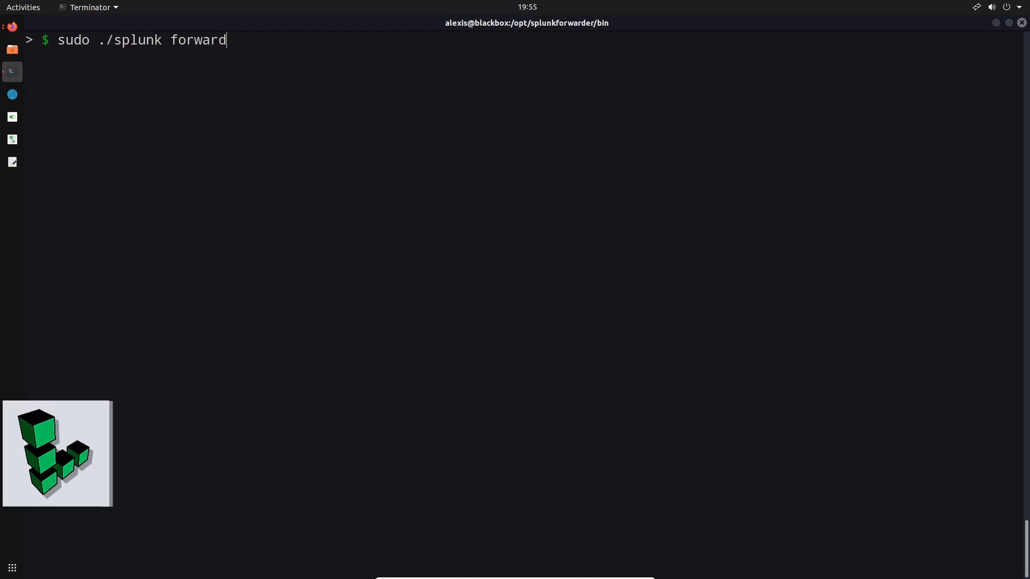
{"action": "type", "text": "-server"}
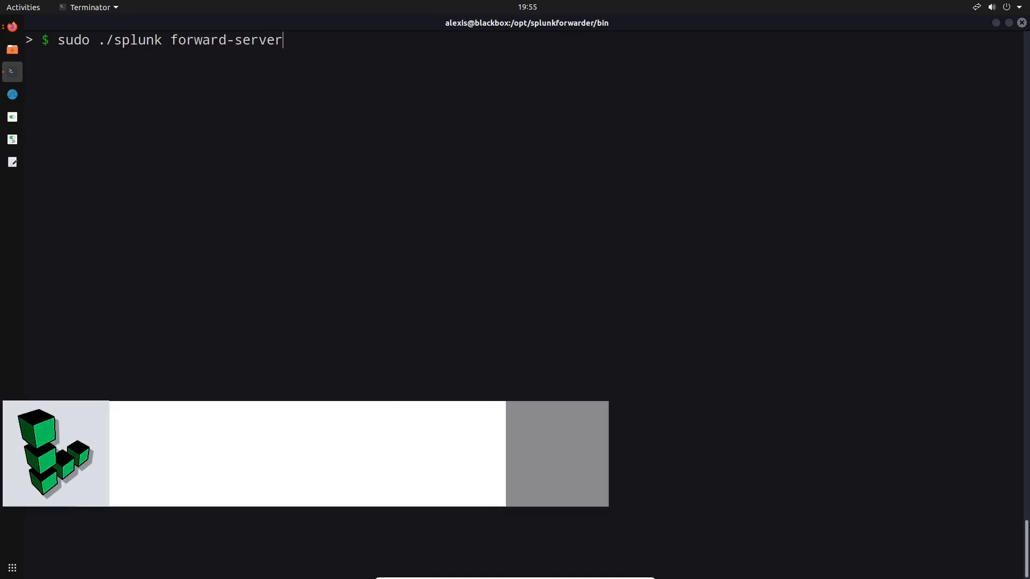
Copy the Splunk Linode's IPv4 address from Firefox and try the splunk forward-server command in the terminal with 176.58.102.24:9997
{"action": "left_click", "coordinate": [11, 29]}
{"action": "left_click", "coordinate": [83, 26]}
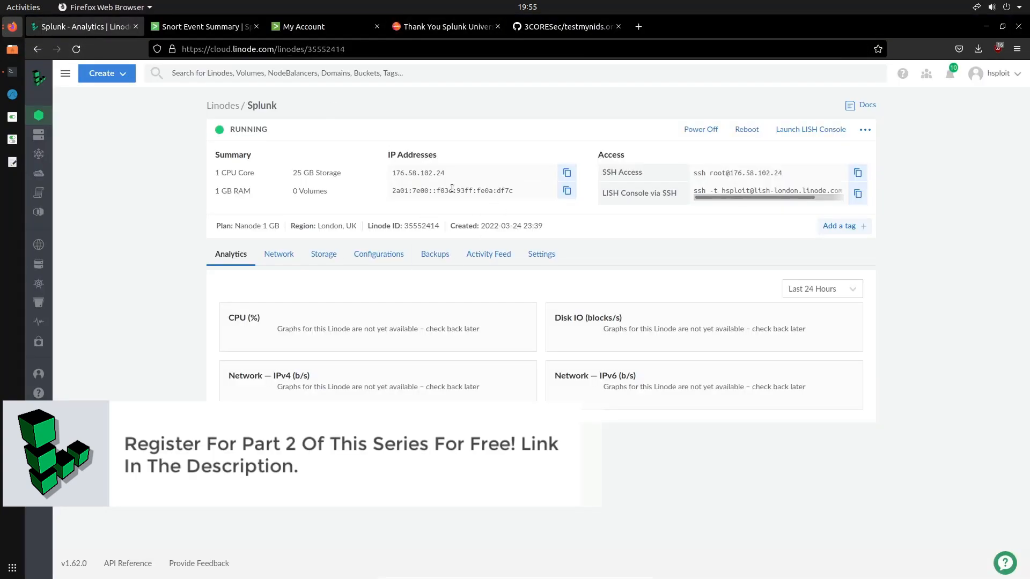
{"action": "left_click", "coordinate": [566, 173]}
{"action": "left_click", "coordinate": [14, 72]}
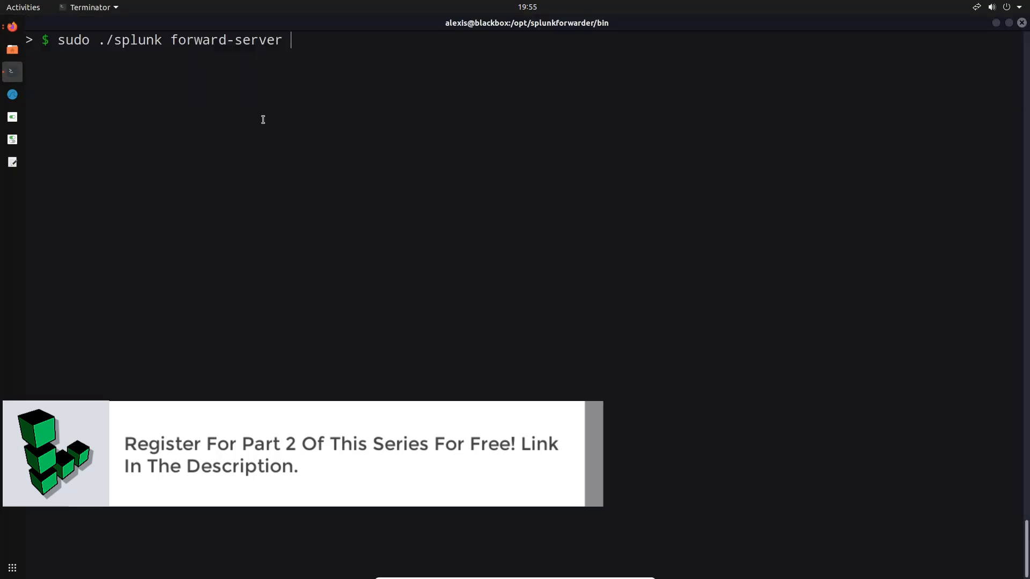
{"action": "key", "text": "ctrl+shift+v"}
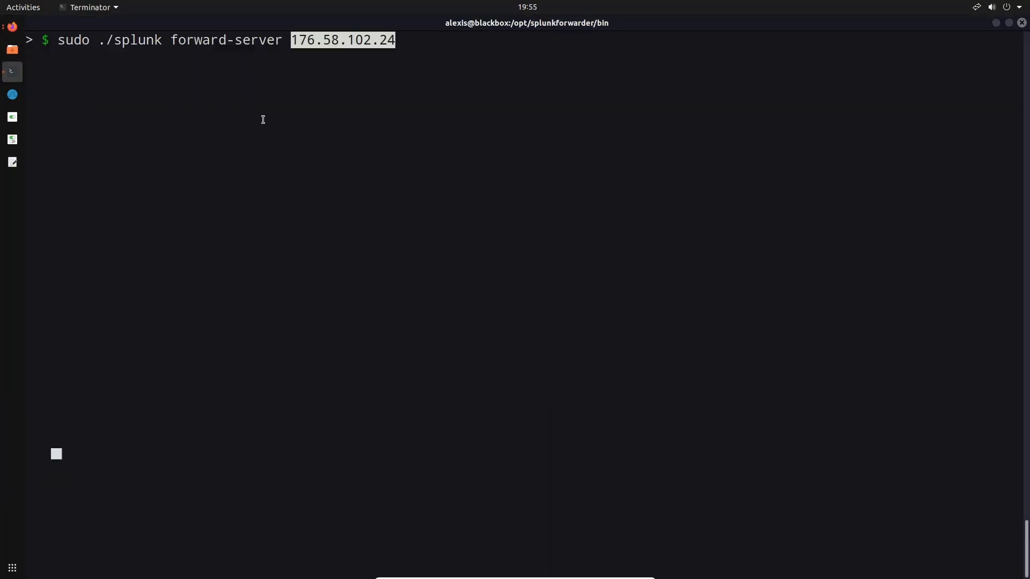
{"action": "type", "text": ":997"}
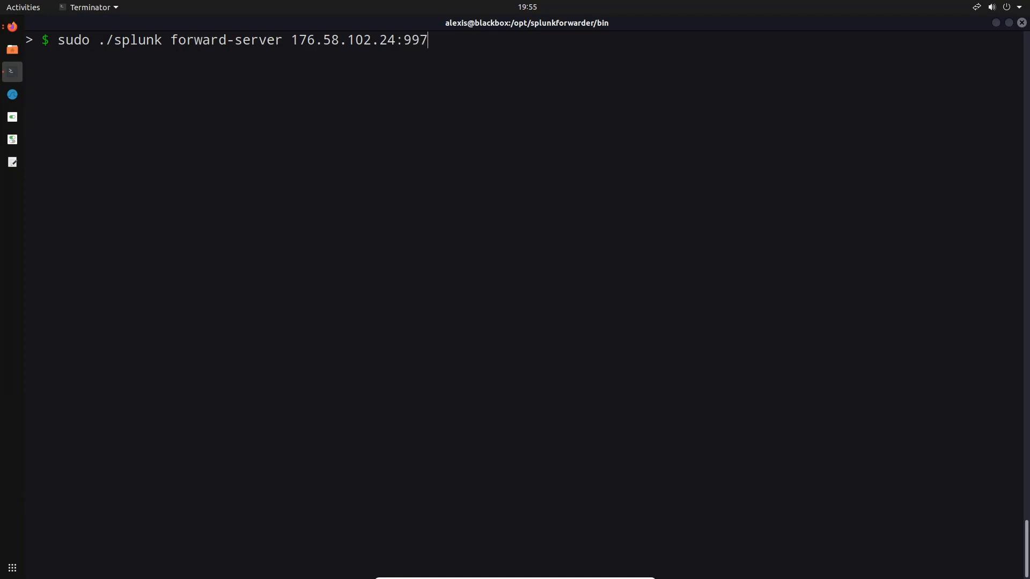
{"action": "key", "text": "BackSpace"}
{"action": "type", "text": "97"}
{"action": "key", "text": "Return"}
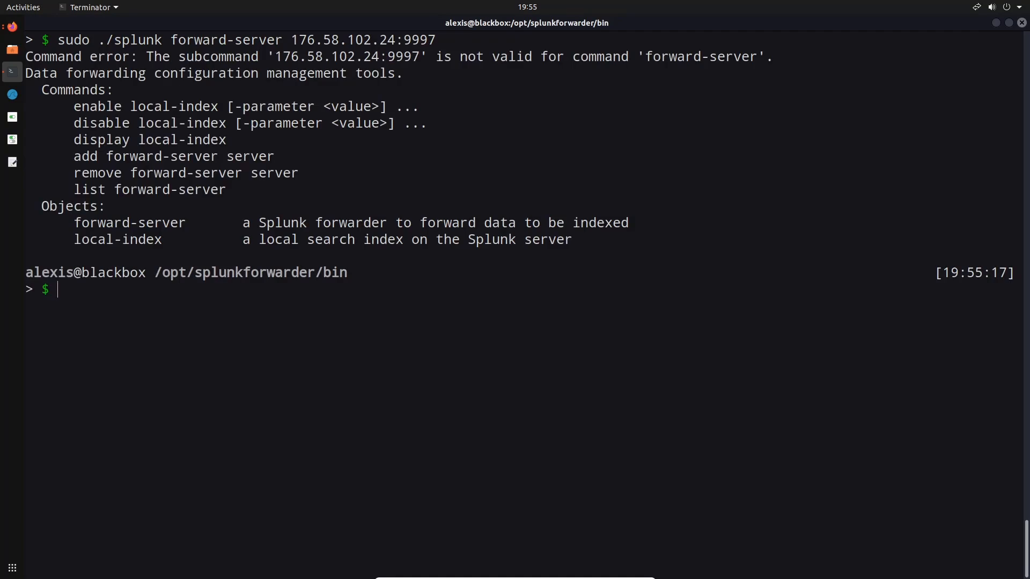
Rerun the previous Splunk command with the add subcommand, as sudo ./splunk add forward-server 176.58.102.24:9997
{"action": "key", "text": "Up"}
{"action": "key", "text": "Left"}
{"action": "key", "text": "Left"}
{"action": "key", "text": "Left"}
{"action": "key", "text": "Left"}
{"action": "key", "text": "Left"}
{"action": "key", "text": "Left"}
{"action": "key", "text": "Left"}
{"action": "key", "text": "Left"}
{"action": "key", "text": "Left"}
{"action": "key", "text": "Left"}
{"action": "key", "text": "Left"}
{"action": "key", "text": "Left"}
{"action": "key", "text": "Left"}
{"action": "key", "text": "Left"}
{"action": "key", "text": "Left"}
{"action": "key", "text": "Left"}
{"action": "key", "text": "Left"}
{"action": "type", "text": "add"}
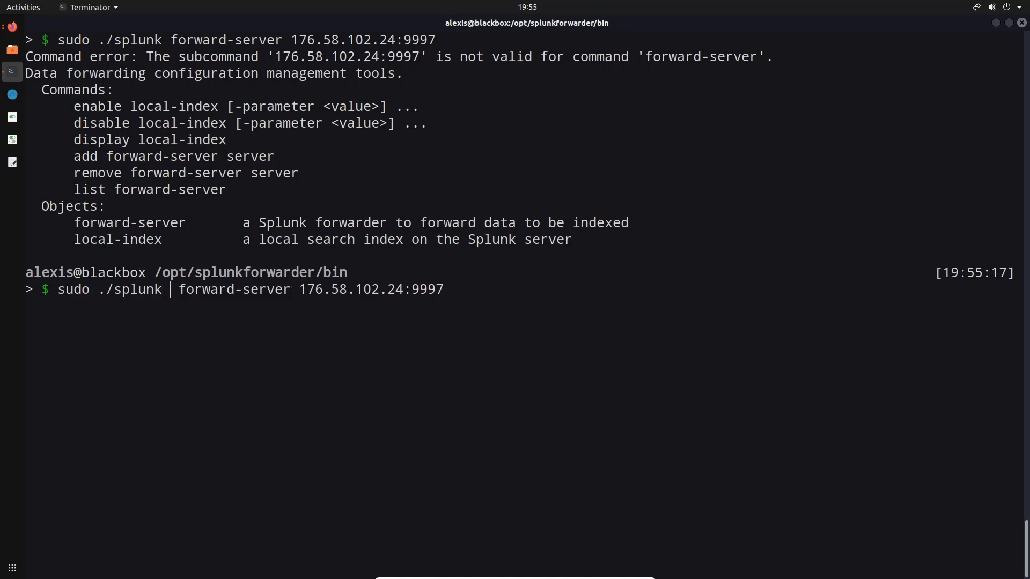
{"action": "key", "text": "Return"}
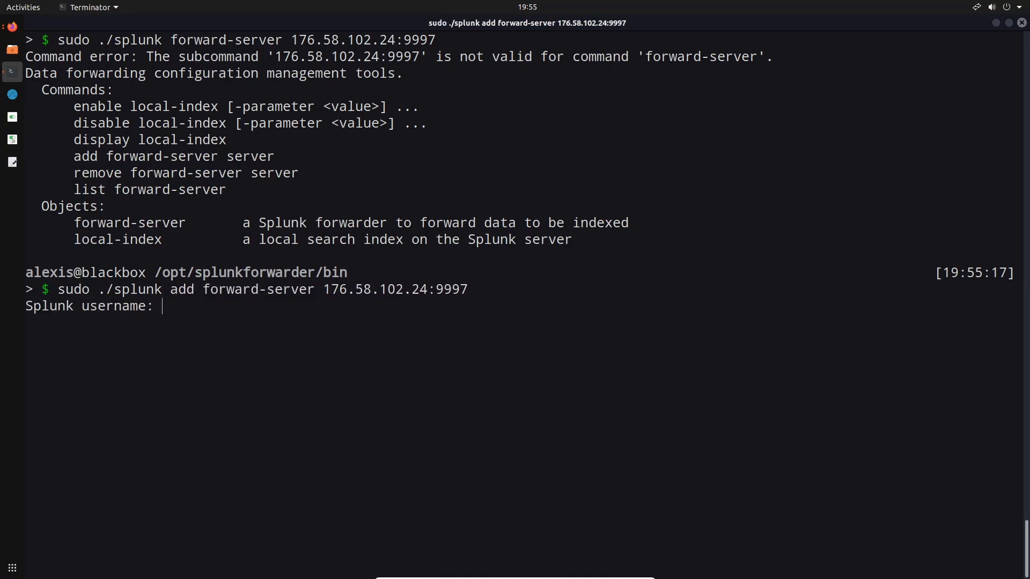
Authenticate the forwarding change with the Splunk administrator's username and password
{"action": "type", "text": "alexisaa"}
{"action": "key", "text": "Return"}
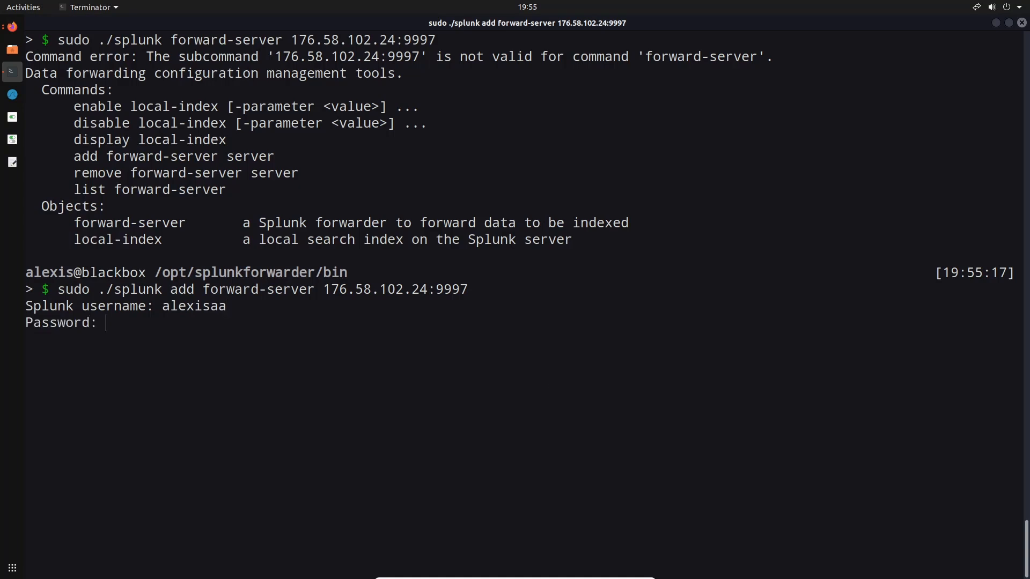
{"action": "key", "text": "Return"}
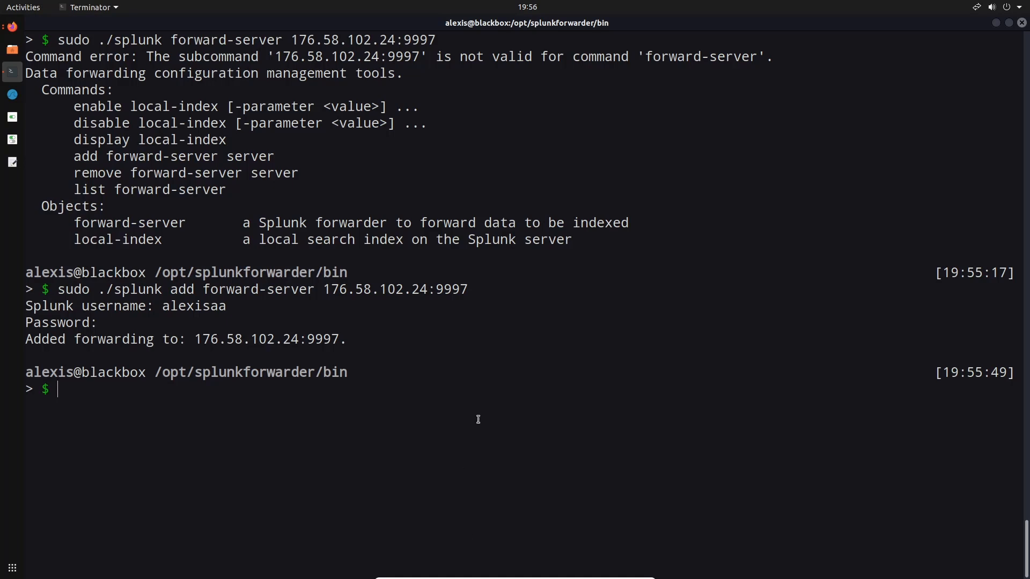
Change from the bin directory to /opt/splunkforwarder/etc/system and list its contents
{"action": "type", "text": "cd .."}
{"action": "key", "text": "Return"}
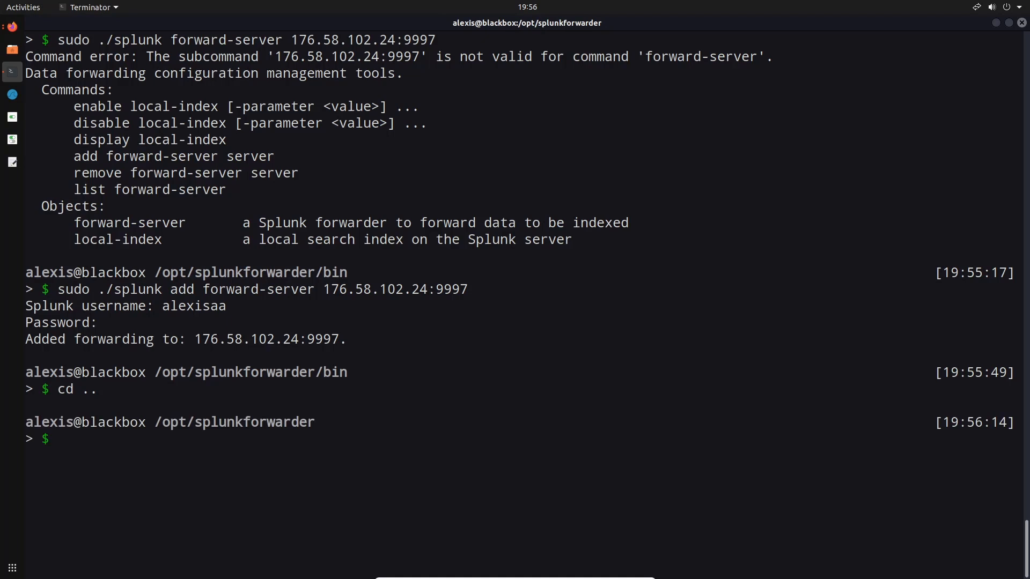
{"action": "type", "text": "cd e"}
{"action": "key", "text": "Tab"}
{"action": "type", "text": "s"}
{"action": "key", "text": "Tab"}
{"action": "key", "text": "Return"}
{"action": "type", "text": "ls"}
{"action": "key", "text": "Return"}
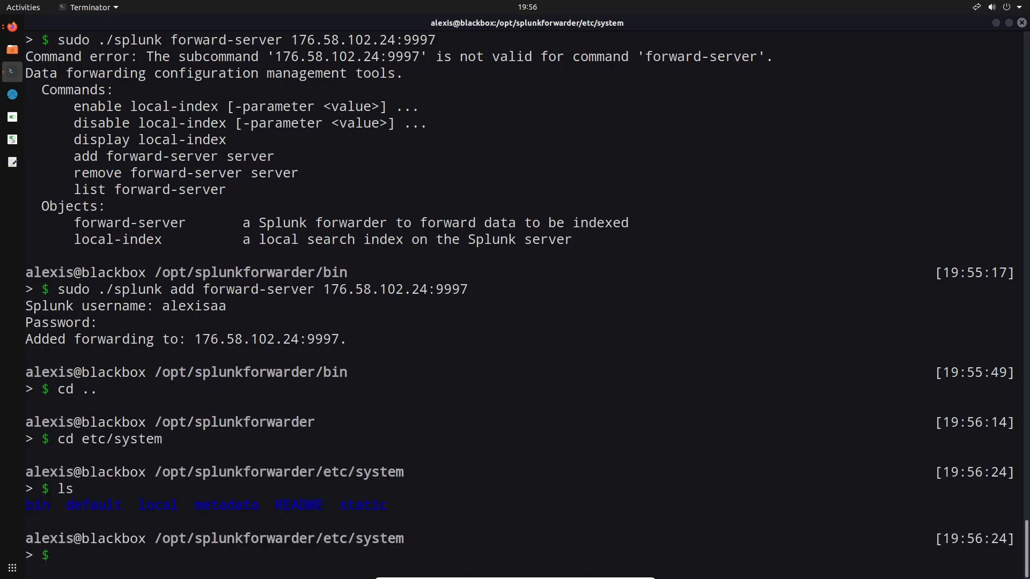
Enter the local directory under etc/system and list its configuration files
{"action": "type", "text": "cd lo"}
{"action": "key", "text": "Tab"}
{"action": "key", "text": "Return"}
{"action": "type", "text": "ls"}
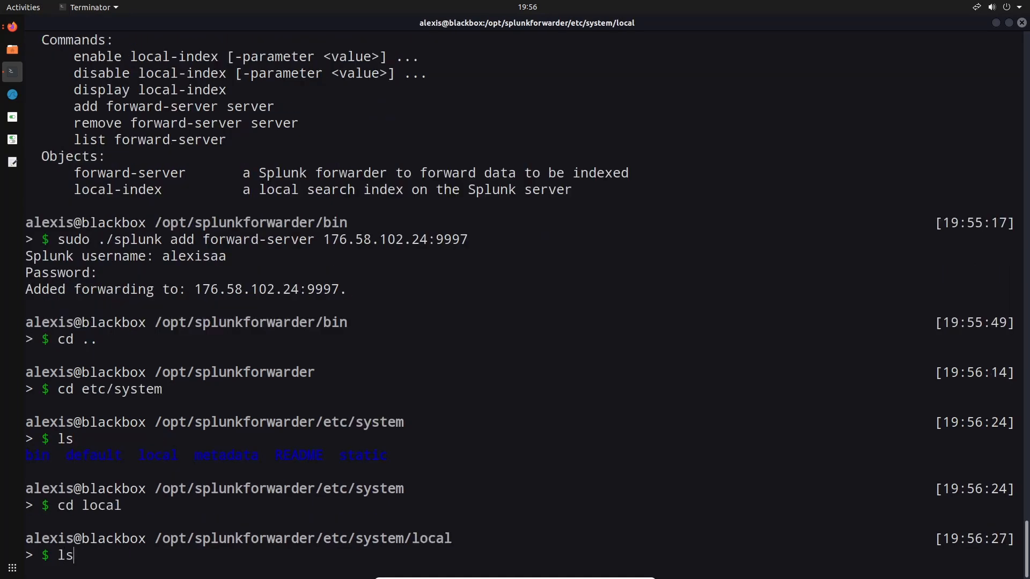
{"action": "key", "text": "Return"}
Open outputs.conf with sudo vim and examine the tcpout group, server address and port entries
{"action": "type", "text": "sudo vim outputs.conf"}
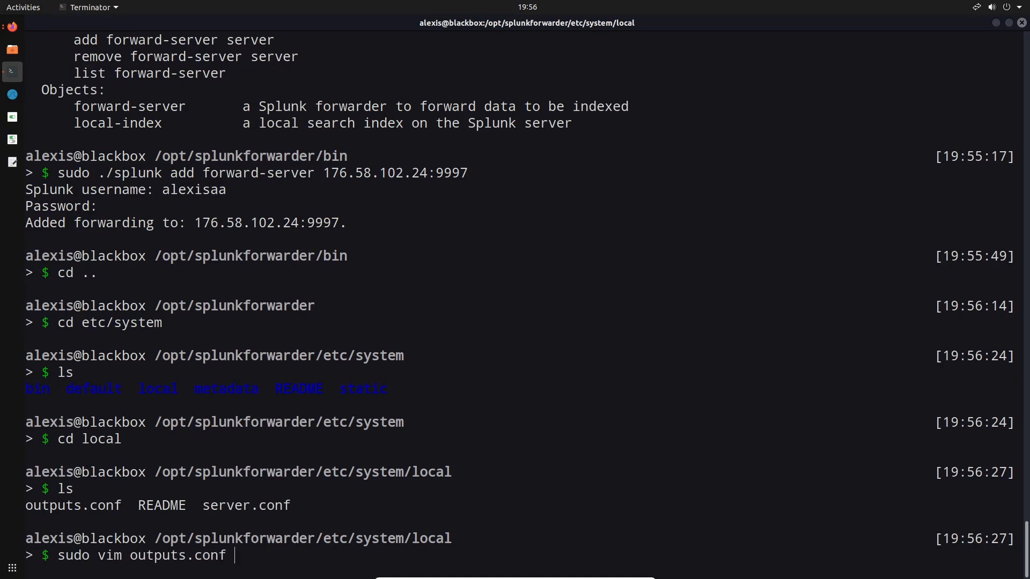
{"action": "key", "text": "Tab"}
{"action": "key", "text": "Return"}
{"action": "key", "text": "Down"}
{"action": "key", "text": "Down"}
{"action": "key", "text": "Down"}
{"action": "key", "text": "Down"}
{"action": "key", "text": "Down"}
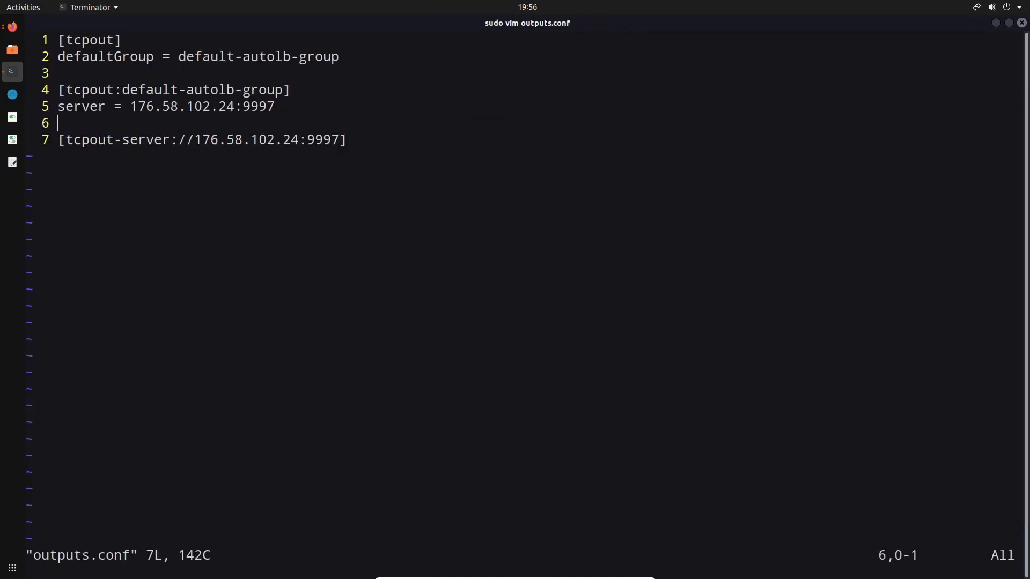
{"action": "key", "text": "Up"}
{"action": "key", "text": "Up"}
{"action": "key", "text": "Up"}
{"action": "key", "text": "Up"}
{"action": "key", "text": "Down"}
{"action": "key", "text": "Down"}
{"action": "key", "text": "Down"}
{"action": "key", "text": "Down"}
{"action": "key", "text": "Up"}
{"action": "key", "text": "Right"}
{"action": "key", "text": "Right"}
{"action": "key", "text": "Right"}
{"action": "key", "text": "Right"}
{"action": "key", "text": "Right"}
{"action": "key", "text": "Right"}
{"action": "key", "text": "Down"}
{"action": "key", "text": "Down"}
{"action": "key", "text": "Right"}
{"action": "key", "text": "Right"}
{"action": "key", "text": "Right"}
{"action": "key", "text": "Right"}
{"action": "key", "text": "Right"}
{"action": "key", "text": "Right"}
{"action": "key", "text": "Right"}
{"action": "key", "text": "Right"}
{"action": "key", "text": "Right"}
{"action": "key", "text": "Right"}
{"action": "key", "text": "Right"}
{"action": "key", "text": "Right"}
{"action": "key", "text": "Right"}
{"action": "key", "text": "Right"}
{"action": "key", "text": "Right"}
{"action": "key", "text": "Right"}
{"action": "key", "text": "Right"}
{"action": "key", "text": "Right"}
{"action": "key", "text": "Right"}
{"action": "key", "text": "Right"}
{"action": "key", "text": "Left"}
Quit vim without saving outputs.conf
{"action": "type", "text": ":wq"}
{"action": "key", "text": "BackSpace"}
{"action": "key", "text": "BackSpace"}
{"action": "type", "text": "q!"}
{"action": "key", "text": "Return"}
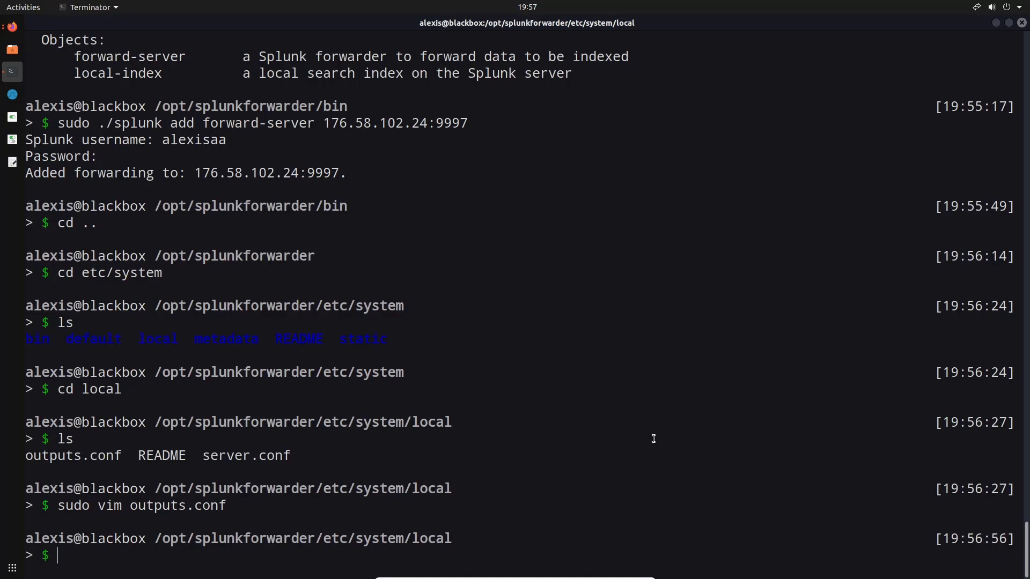
Clear the terminal and list all files in /var/log/snort in long format with ls -al
{"action": "key", "text": "ctrl+l"}
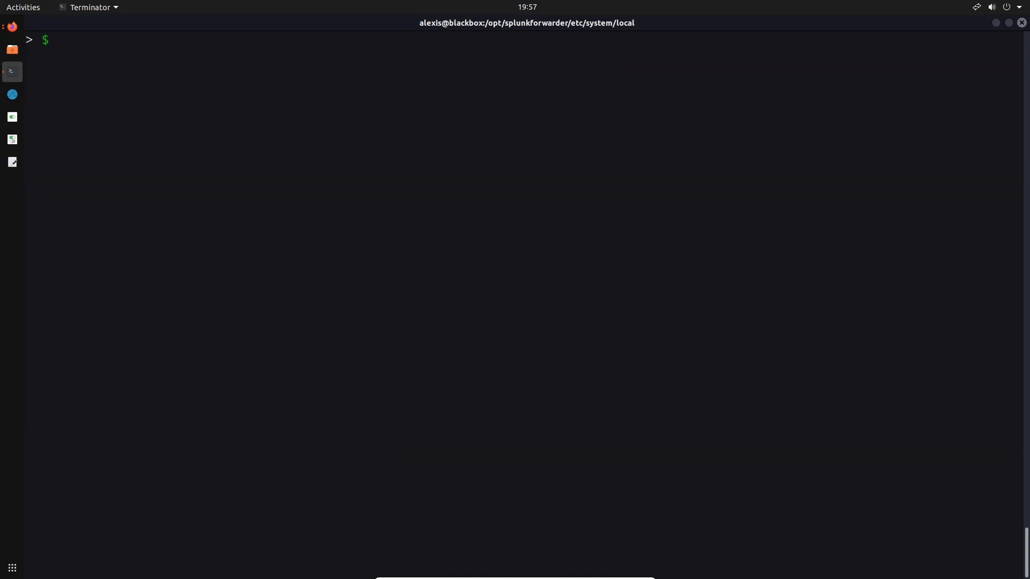
{"action": "type", "text": "ls -al /var/lo"}
{"action": "key", "text": "Tab"}
{"action": "key", "text": "Tab"}
{"action": "key", "text": "Tab"}
{"action": "key", "text": "Tab"}
{"action": "key", "text": "Tab"}
{"action": "key", "text": "Return"}
{"action": "type", "text": "snort/"}
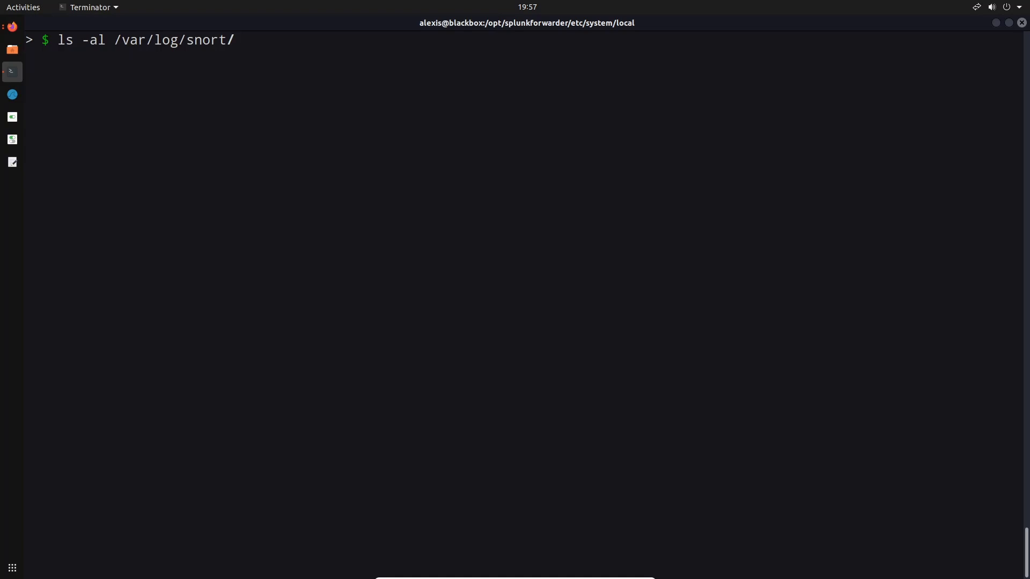
{"action": "key", "text": "Return"}
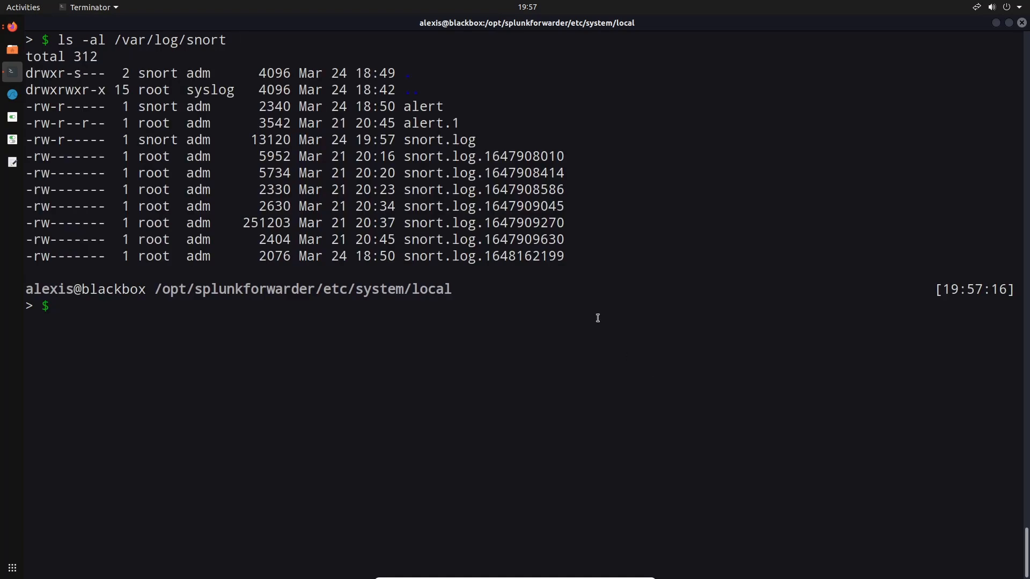
{"action": "left_click_drag", "start_coordinate": [404, 109], "coordinate": [483, 109]}
{"action": "left_click", "coordinate": [458, 233]}
Read the -A alert-mode options in the snort manual page, including fast and full, and close it
{"action": "type", "text": "man snort"}
{"action": "key", "text": "Return"}
{"action": "key", "text": "Down"}
{"action": "key", "text": "Down"}
{"action": "key", "text": "Down"}
{"action": "key", "text": "Down"}
{"action": "key", "text": "Down"}
{"action": "key", "text": "Down"}
{"action": "key", "text": "Down"}
{"action": "key", "text": "Down"}
{"action": "key", "text": "Down"}
{"action": "key", "text": "Down"}
{"action": "key", "text": "Down"}
{"action": "key", "text": "Down"}
{"action": "key", "text": "Down"}
{"action": "key", "text": "Down"}
{"action": "key", "text": "Down"}
{"action": "key", "text": "Down"}
{"action": "key", "text": "Down"}
{"action": "key", "text": "Down"}
{"action": "key", "text": "Down"}
{"action": "key", "text": "Down"}
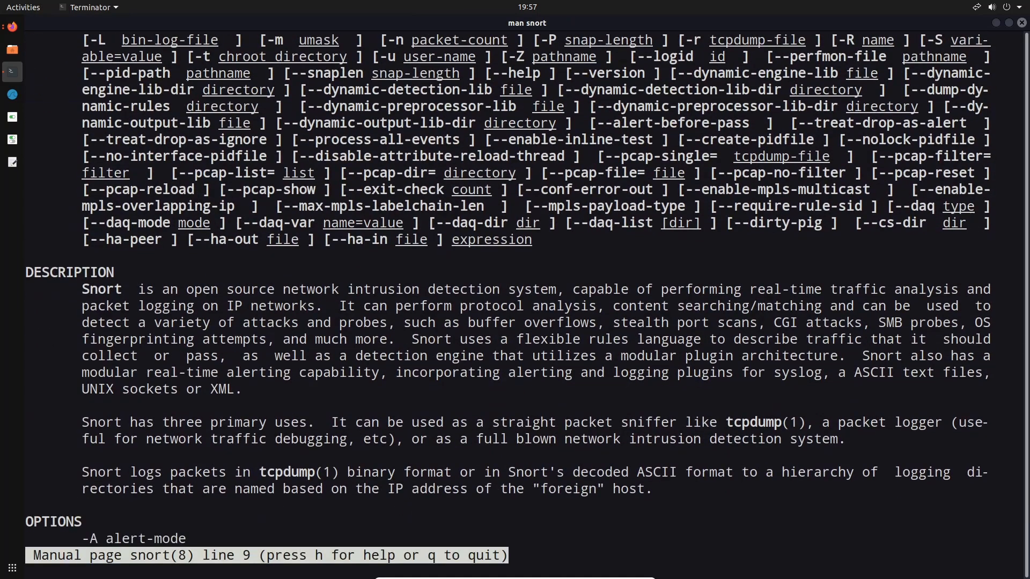
{"action": "key", "text": "Down"}
{"action": "key", "text": "Down"}
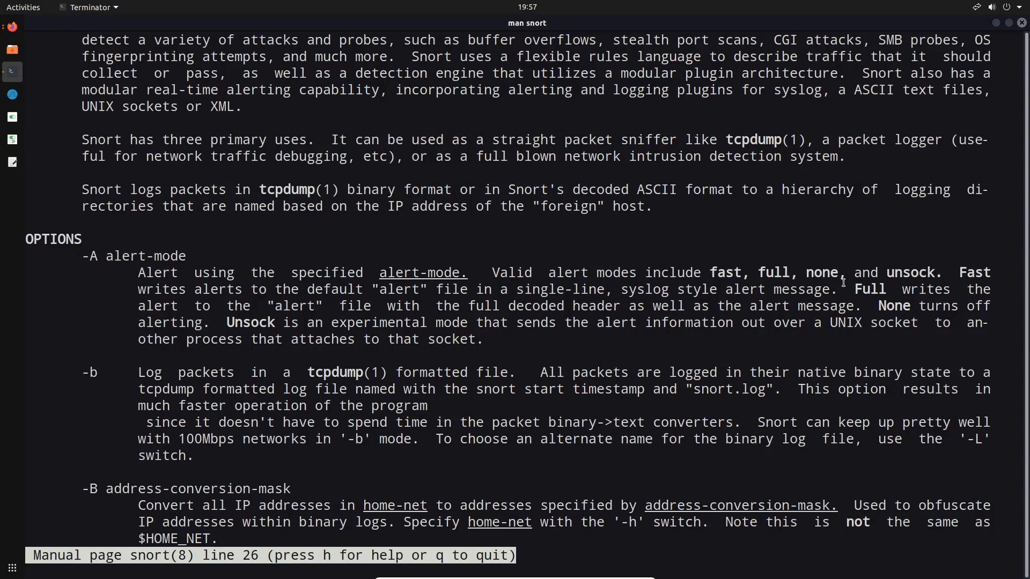
{"action": "left_click_drag", "start_coordinate": [852, 290], "coordinate": [864, 314]}
{"action": "left_click", "coordinate": [865, 314]}
{"action": "key", "text": "q"}
{"action": "left_click_drag", "start_coordinate": [407, 106], "coordinate": [588, 259]}
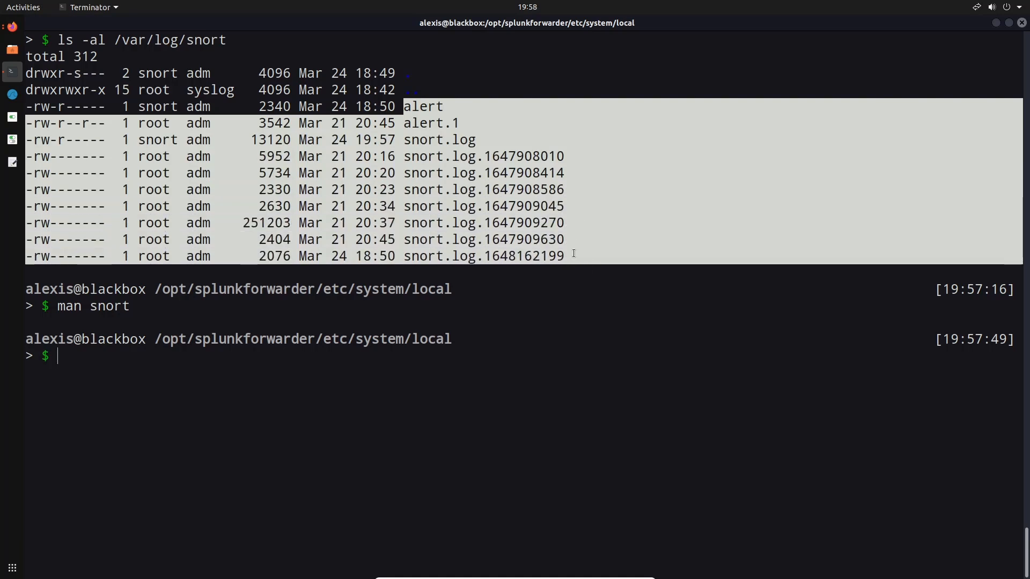
{"action": "left_click", "coordinate": [501, 312]}
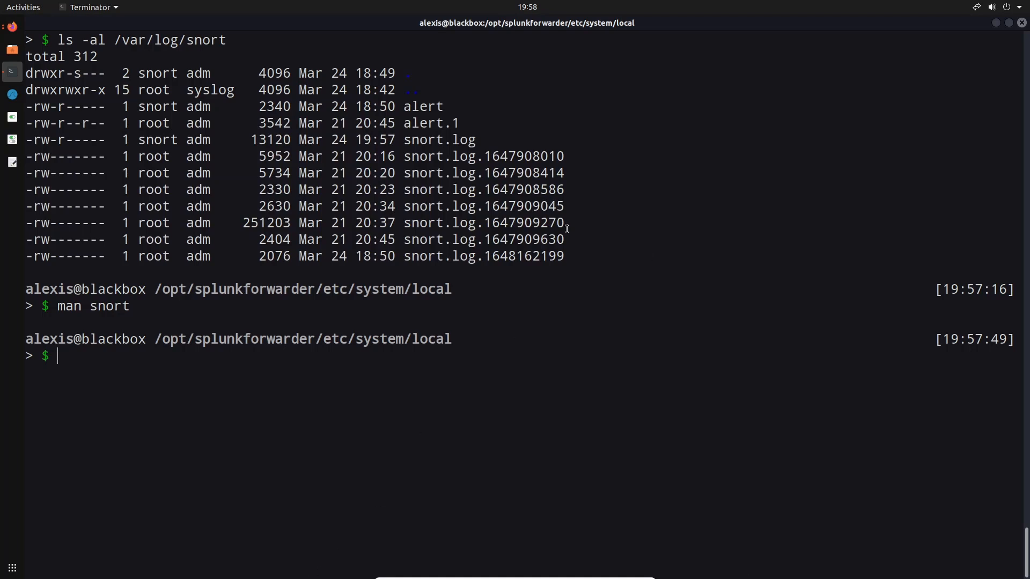
{"action": "left_click_drag", "start_coordinate": [404, 111], "coordinate": [448, 111]}
{"action": "left_click", "coordinate": [454, 118]}
{"action": "left_click", "coordinate": [435, 296]}
Begin a sudo snort command in quiet mode that logs to /var/log/snort on interface enp0s3
{"action": "type", "text": "sudo snort -q -l /"}
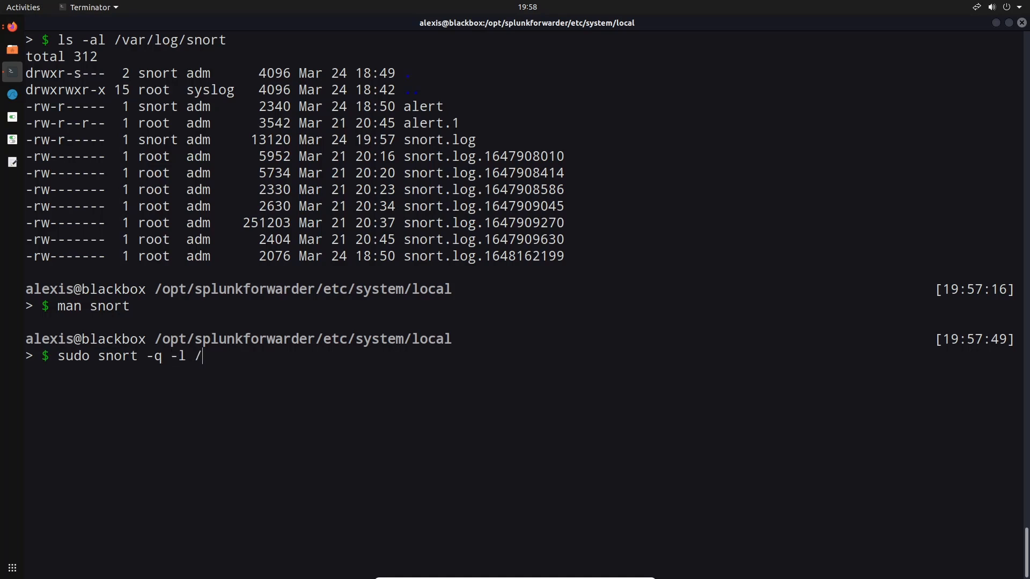
{"action": "type", "text": "var/log/sno"}
{"action": "type", "text": "rt/"}
{"action": "type", "text": "-i"}
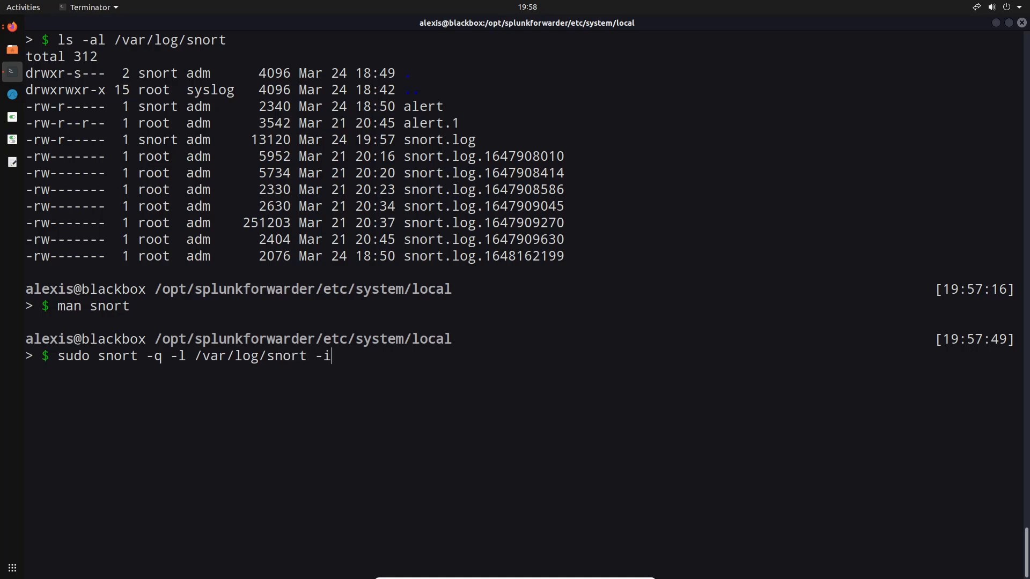
{"action": "type", "text": " enp0s3 -A full -c /etc/"}
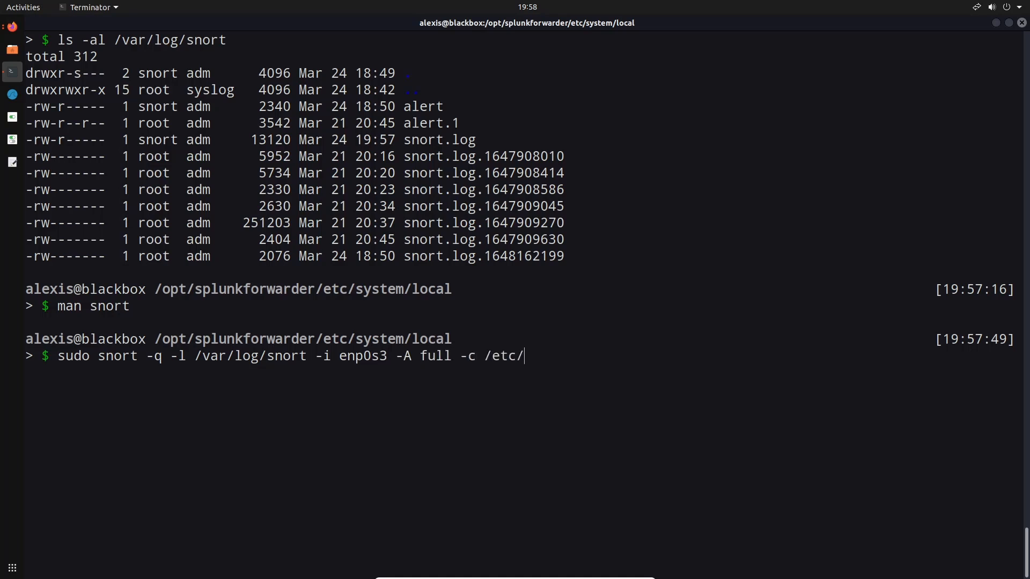
{"action": "type", "text": "snort/snort.conf"}
Complete the snort command with full alert mode and the configuration file /etc/snort/snort.conf, and run it
{"action": "key", "text": "BackSpace"}
{"action": "key", "text": "BackSpace"}
{"action": "key", "text": "BackSpace"}
{"action": "key", "text": "BackSpace"}
{"action": "key", "text": "BackSpace"}
{"action": "type", "text": "_"}
{"action": "key", "text": "BackSpace"}
{"action": "type", "text": ".conf"}
{"action": "key", "text": "Return"}
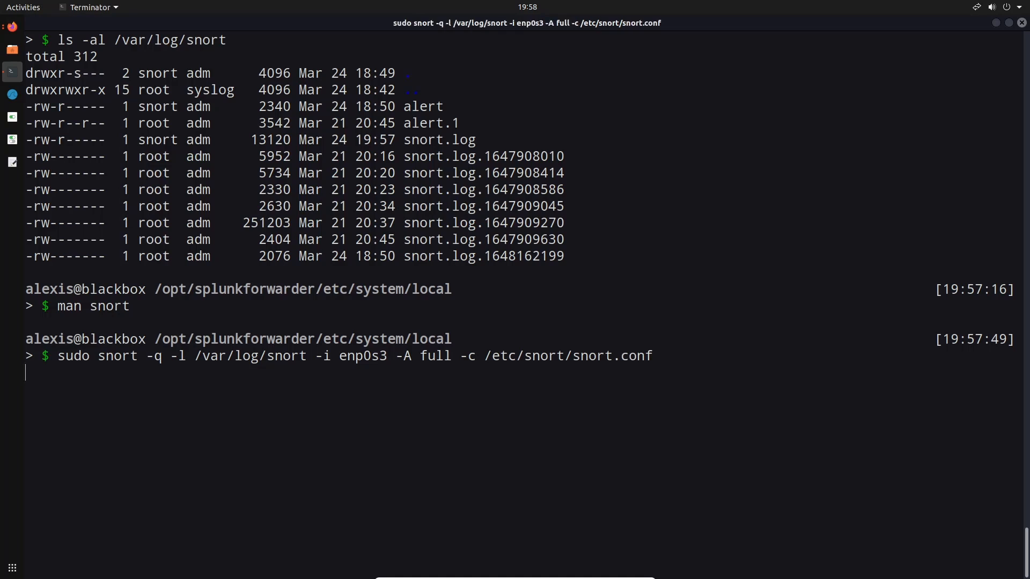
Switch to the Files app and browse from the computer's root to the /var/log/snort folder
{"action": "left_click", "coordinate": [13, 50]}
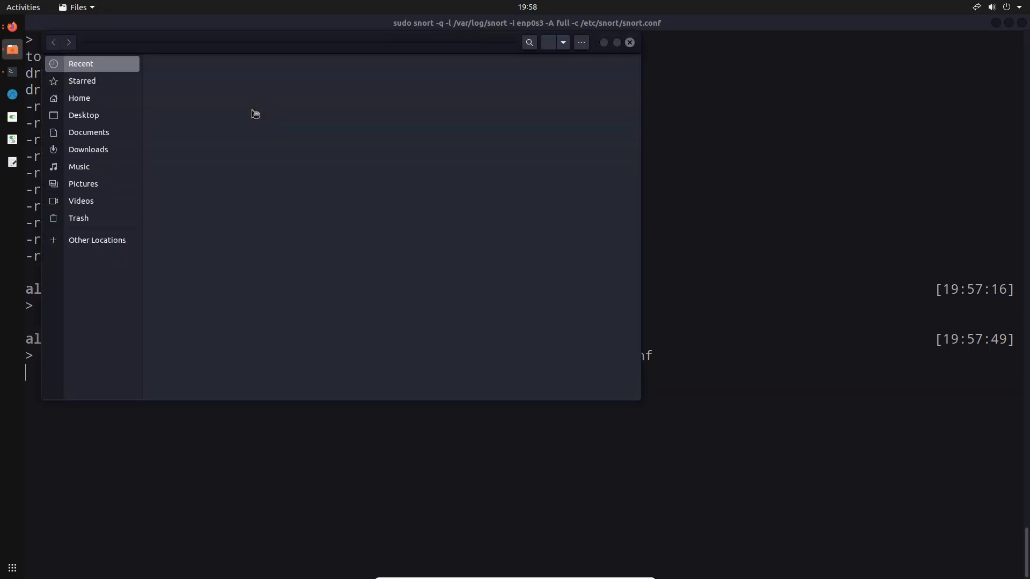
{"action": "left_click", "coordinate": [81, 240]}
{"action": "left_click", "coordinate": [213, 90]}
{"action": "scroll", "coordinate": [239, 200], "scroll_direction": "down", "scroll_amount": 3}
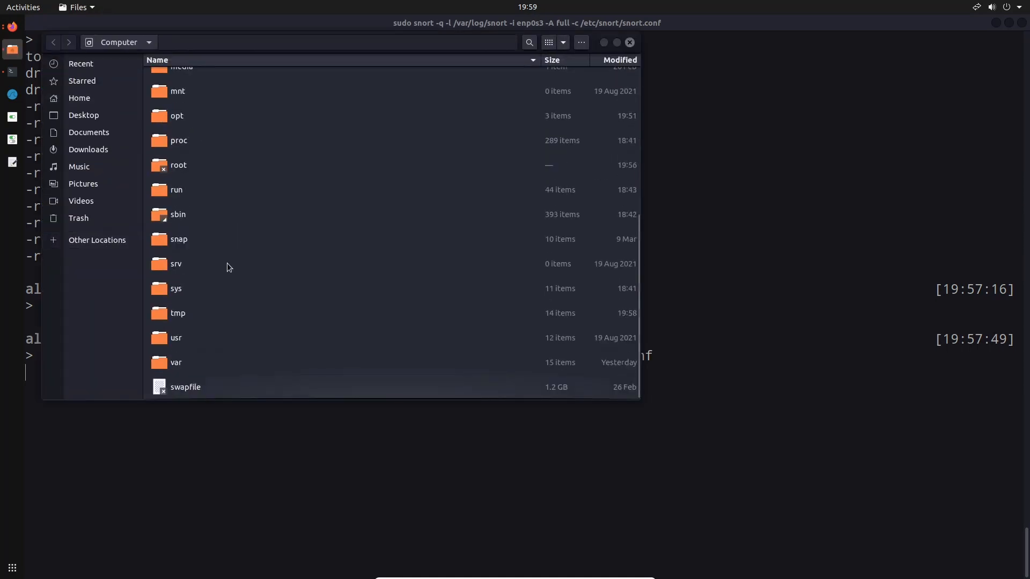
{"action": "double_click", "coordinate": [174, 362]}
{"action": "double_click", "coordinate": [192, 227]}
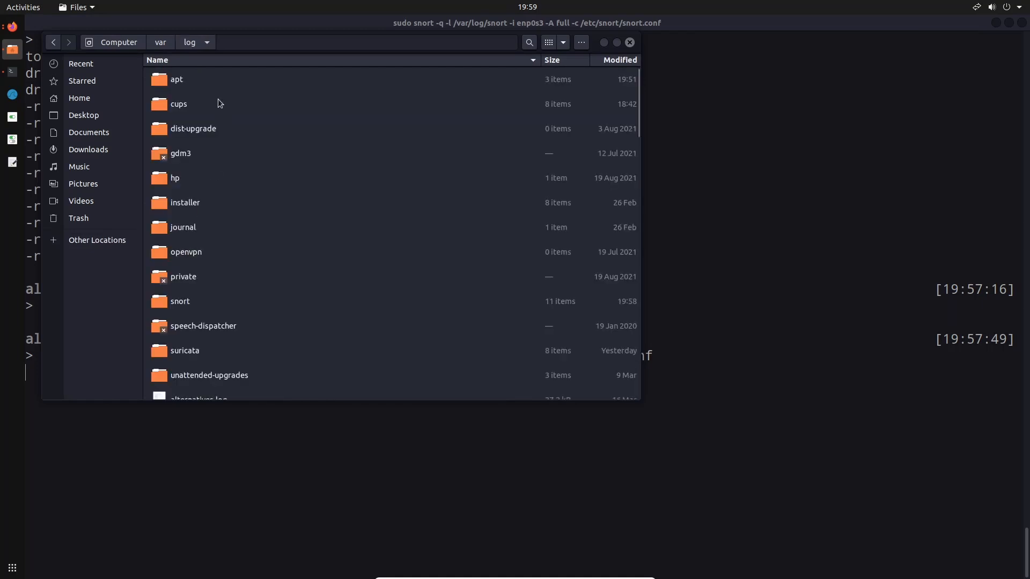
{"action": "double_click", "coordinate": [211, 302]}
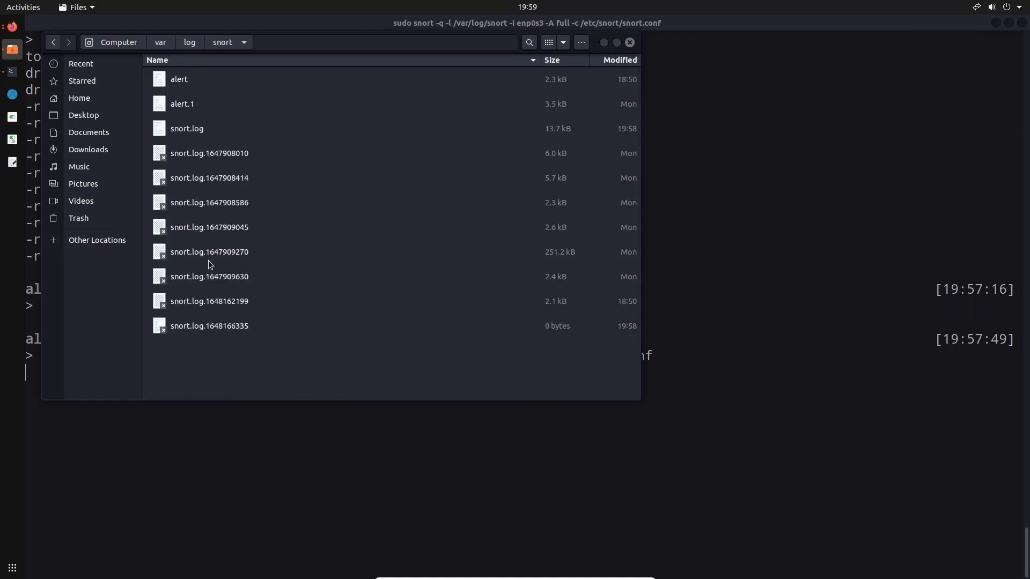
Open snort.log in the text editor to inspect its contents, and close it
{"action": "left_click", "coordinate": [220, 85]}
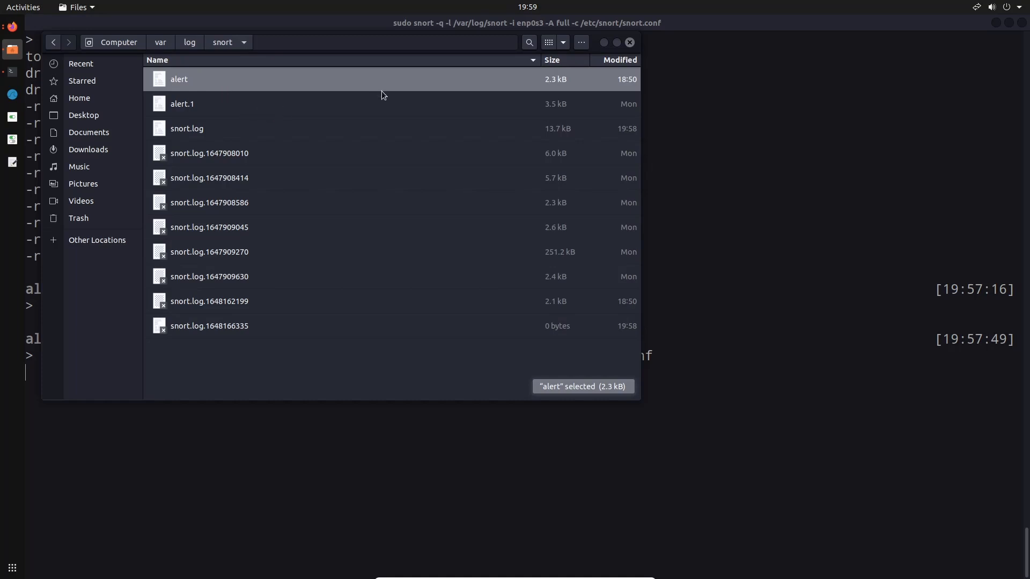
{"action": "double_click", "coordinate": [380, 138]}
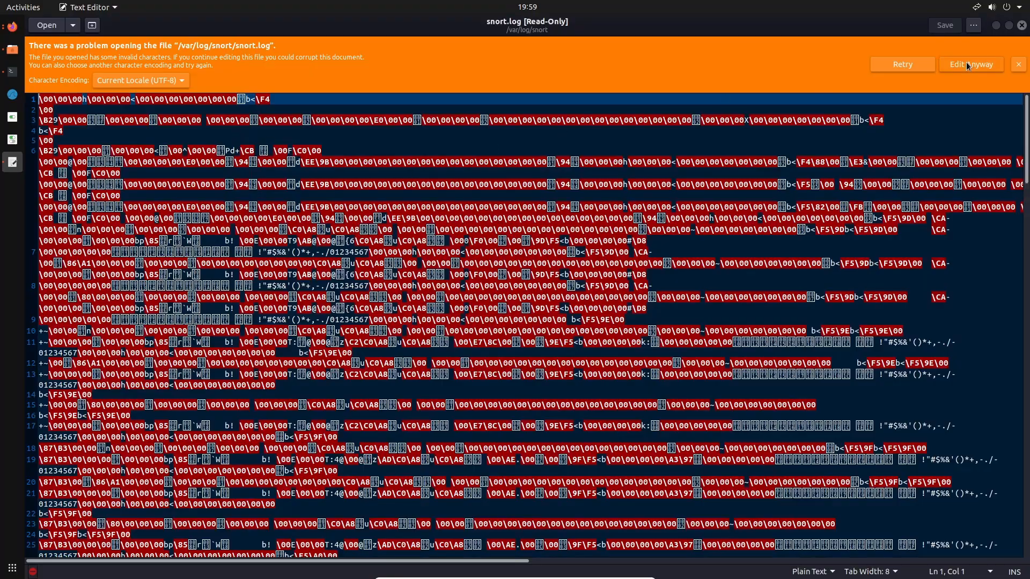
{"action": "left_click", "coordinate": [1021, 25]}
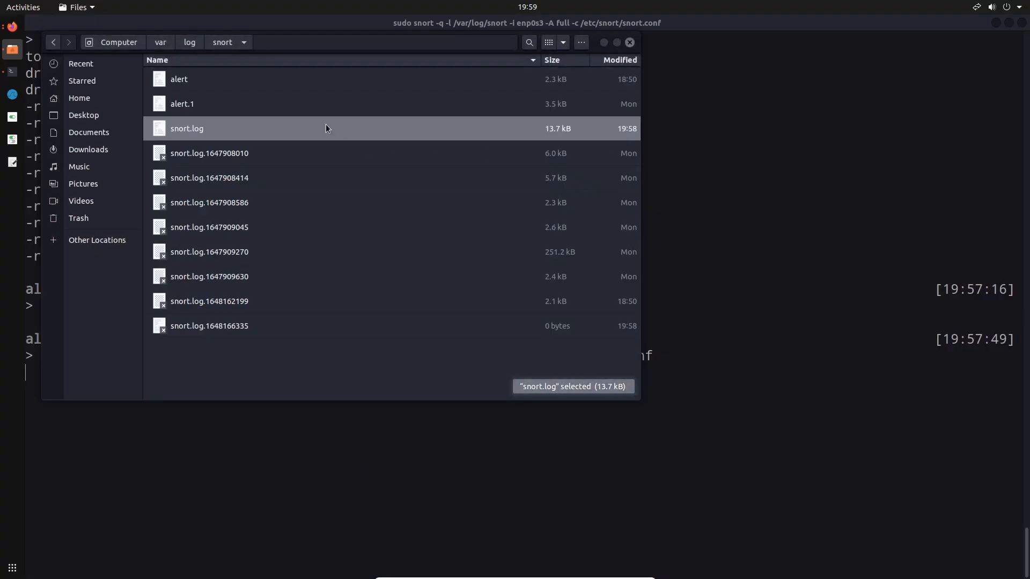
Return to the /var/log/snort folder in Files and open the alert file in the text editor
{"action": "left_click", "coordinate": [711, 161]}
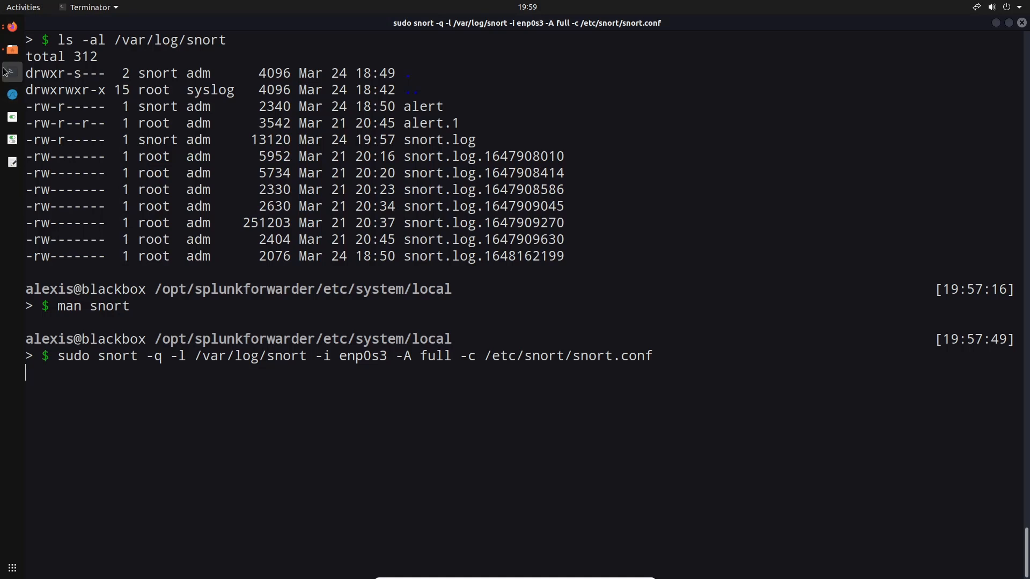
{"action": "left_click", "coordinate": [12, 50]}
{"action": "left_click", "coordinate": [341, 109]}
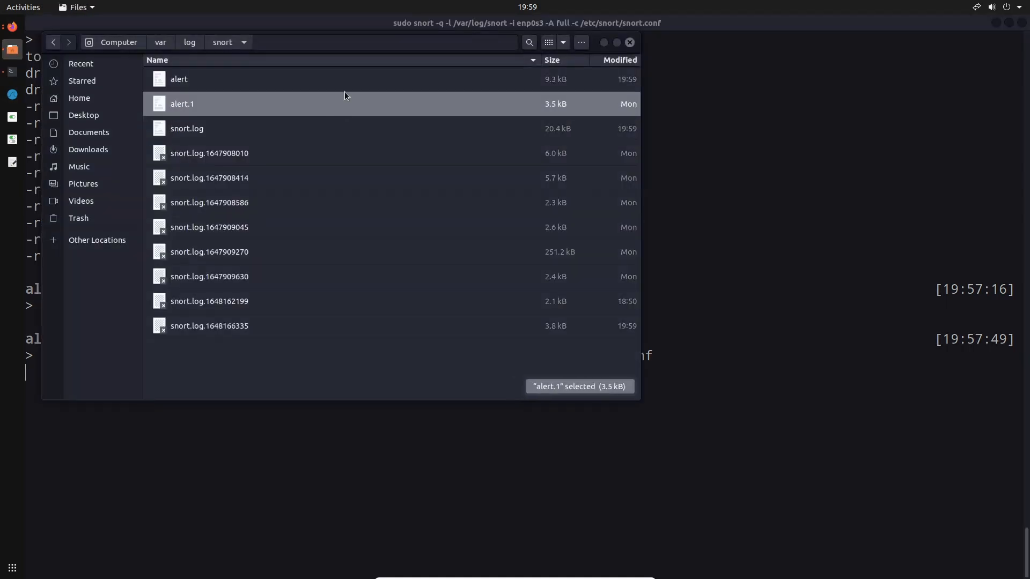
{"action": "left_click", "coordinate": [344, 82]}
{"action": "double_click", "coordinate": [250, 82]}
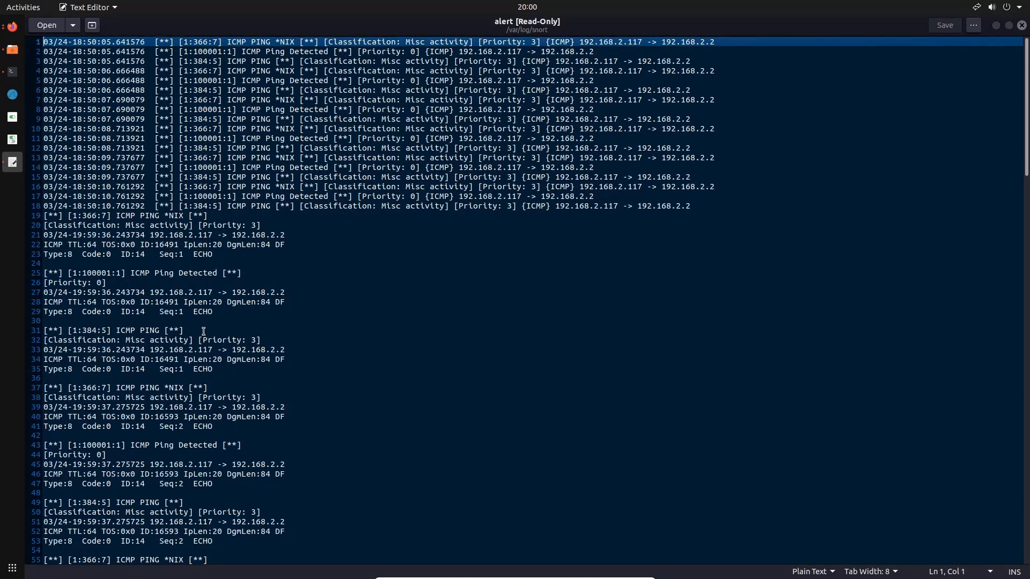
Examine the alert file, comparing the single-line entries in lines 1 to 18 with the multi-line full-mode entries from line 19 on
{"action": "scroll", "coordinate": [204, 331], "scroll_direction": "down", "scroll_amount": 15}
{"action": "scroll", "coordinate": [188, 290], "scroll_direction": "up", "scroll_amount": 15}
{"action": "left_click_drag", "start_coordinate": [44, 42], "coordinate": [742, 206]}
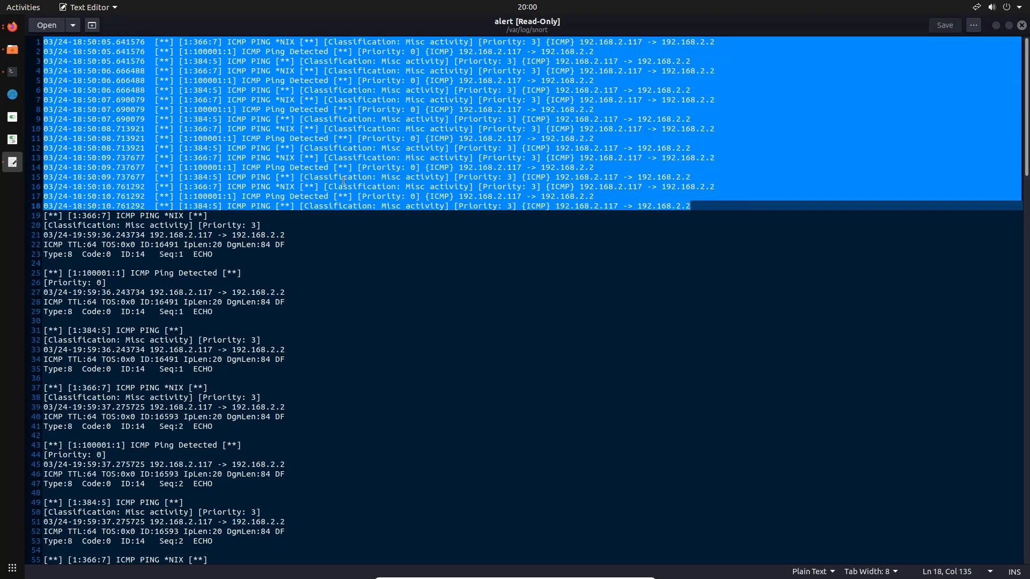
{"action": "left_click", "coordinate": [59, 225]}
{"action": "left_click_drag", "start_coordinate": [46, 216], "coordinate": [395, 250]}
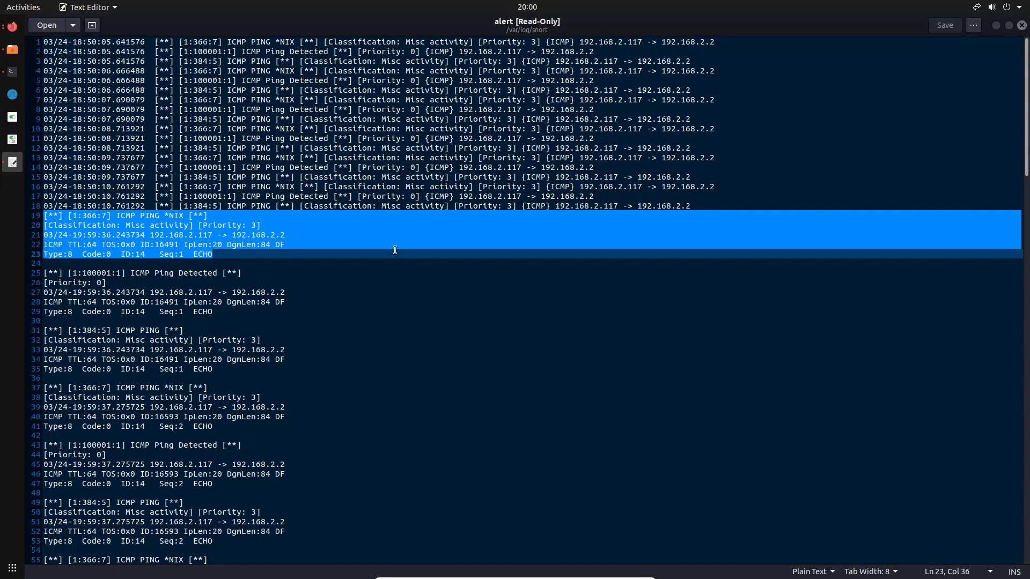
{"action": "scroll", "coordinate": [395, 250], "scroll_direction": "down", "scroll_amount": 20}
{"action": "scroll", "coordinate": [395, 250], "scroll_direction": "up", "scroll_amount": 20}
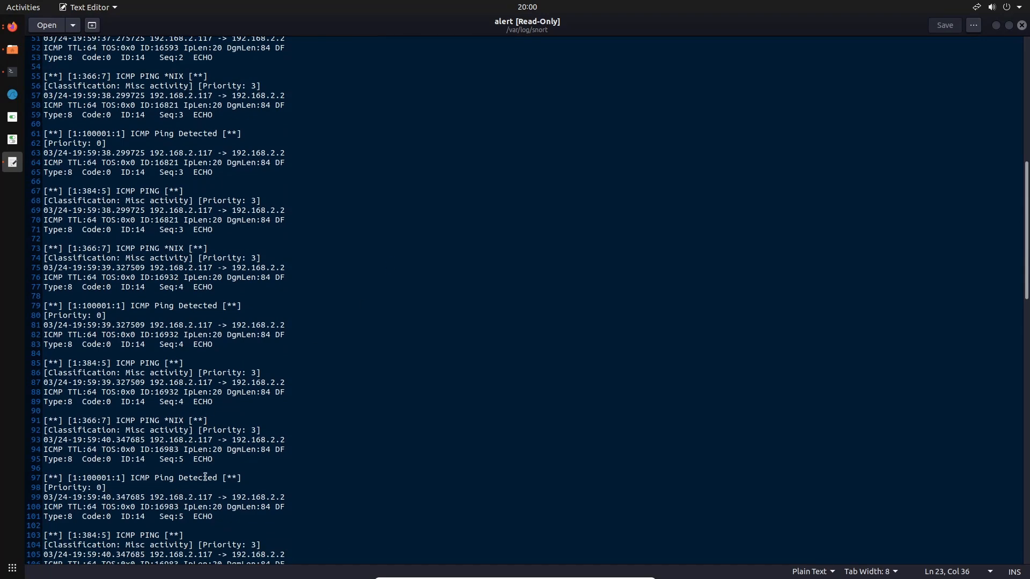
{"action": "scroll", "coordinate": [205, 477], "scroll_direction": "up", "scroll_amount": 10}
Try to delete the single-line entries in lines 1 to 18 of the alert file, and close it without saving
{"action": "left_click", "coordinate": [697, 209]}
{"action": "left_click_drag", "start_coordinate": [697, 209], "coordinate": [123, 72]}
{"action": "left_click_drag", "start_coordinate": [90, 32], "coordinate": [43, 28]}
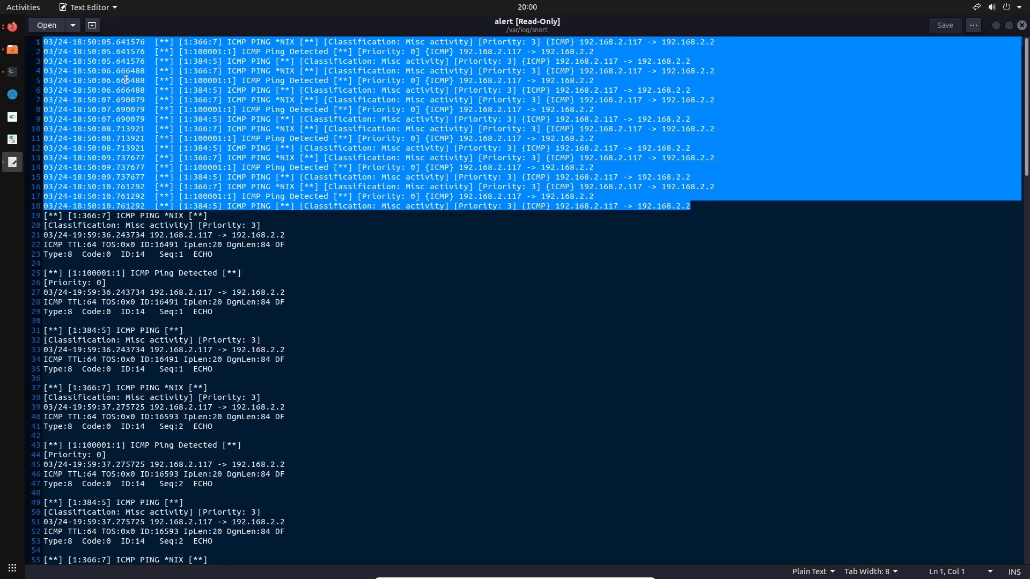
{"action": "key", "text": "BackSpace"}
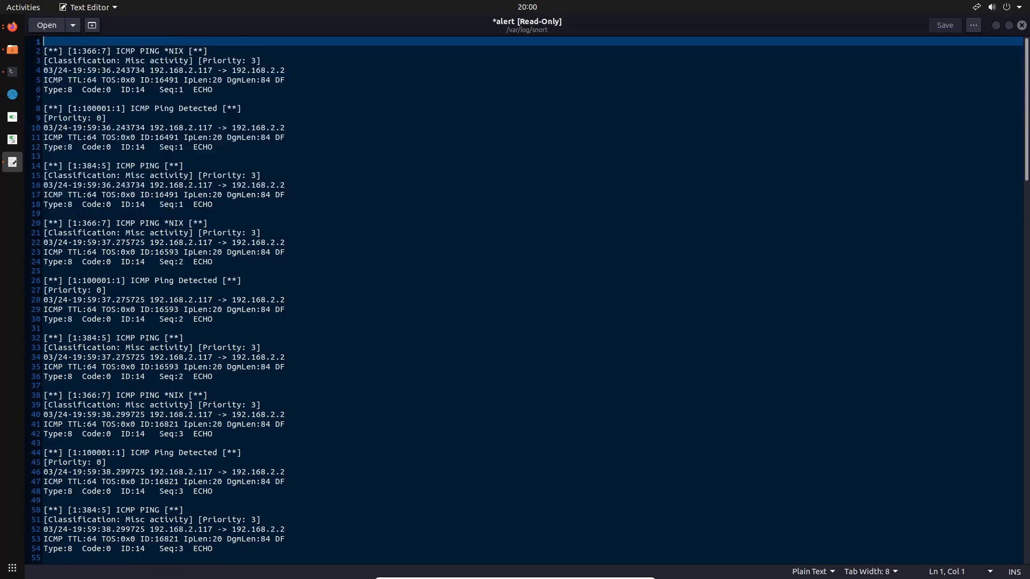
{"action": "left_click", "coordinate": [257, 127]}
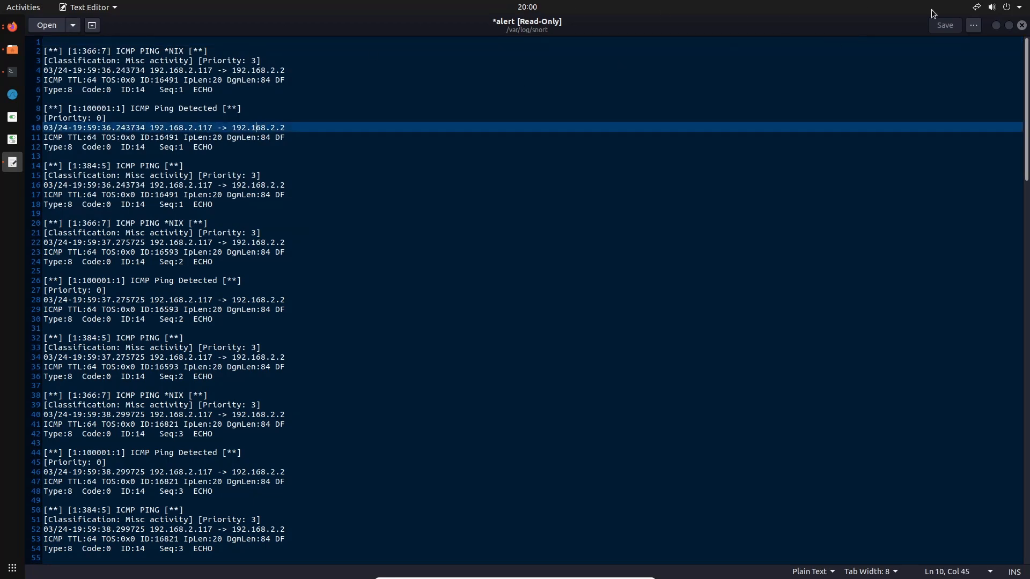
{"action": "left_click", "coordinate": [1021, 26]}
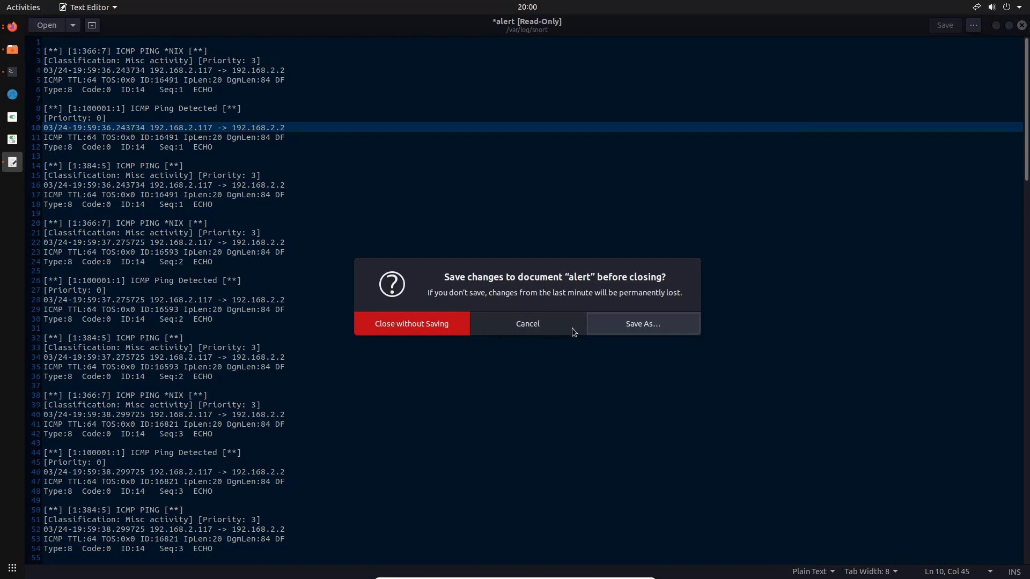
{"action": "left_click", "coordinate": [497, 324]}
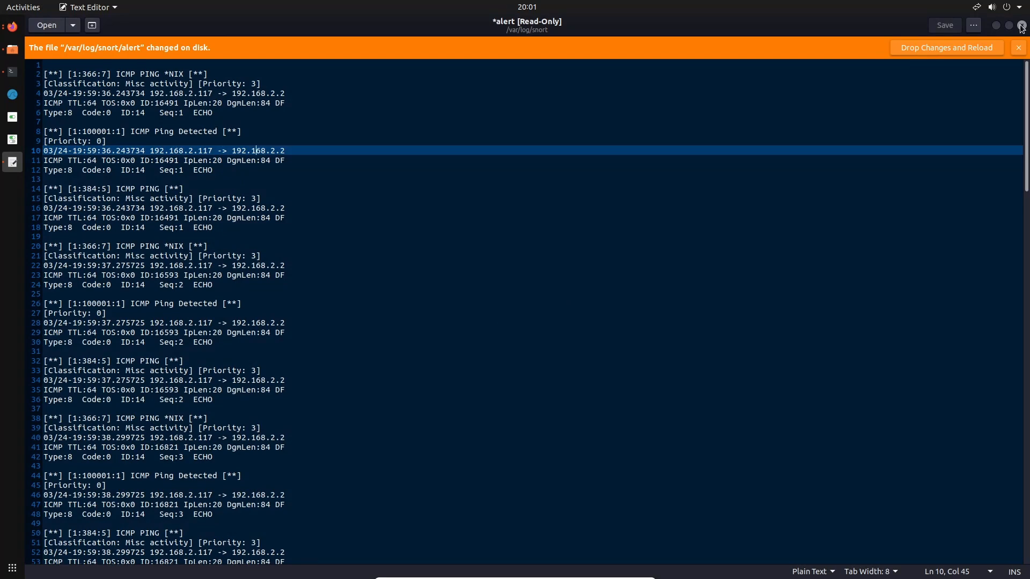
{"action": "left_click", "coordinate": [1022, 26]}
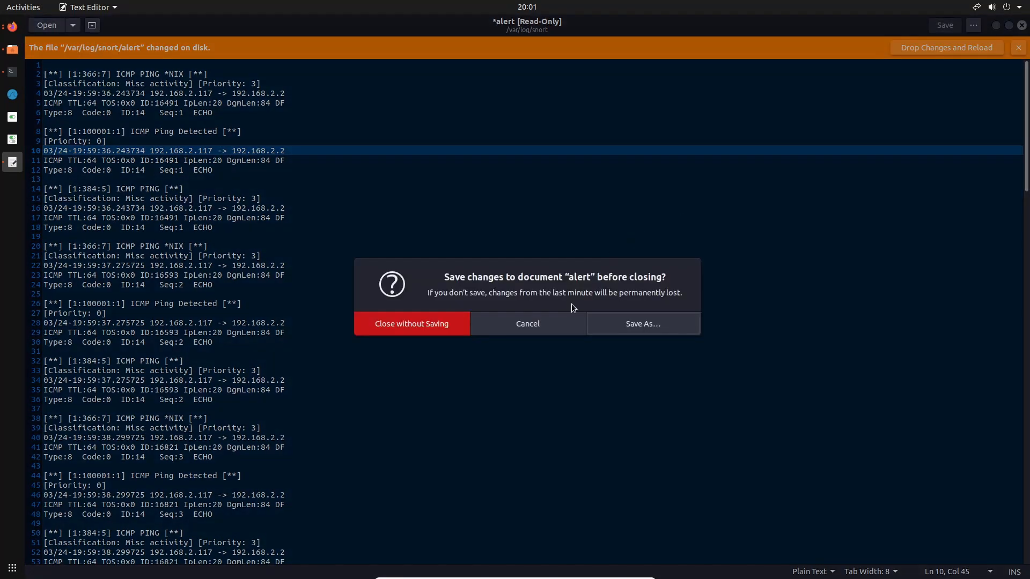
{"action": "left_click", "coordinate": [419, 325]}
Stop the running Snort process in the terminal and begin a sudo rm command for a path under /var
{"action": "left_click", "coordinate": [777, 385]}
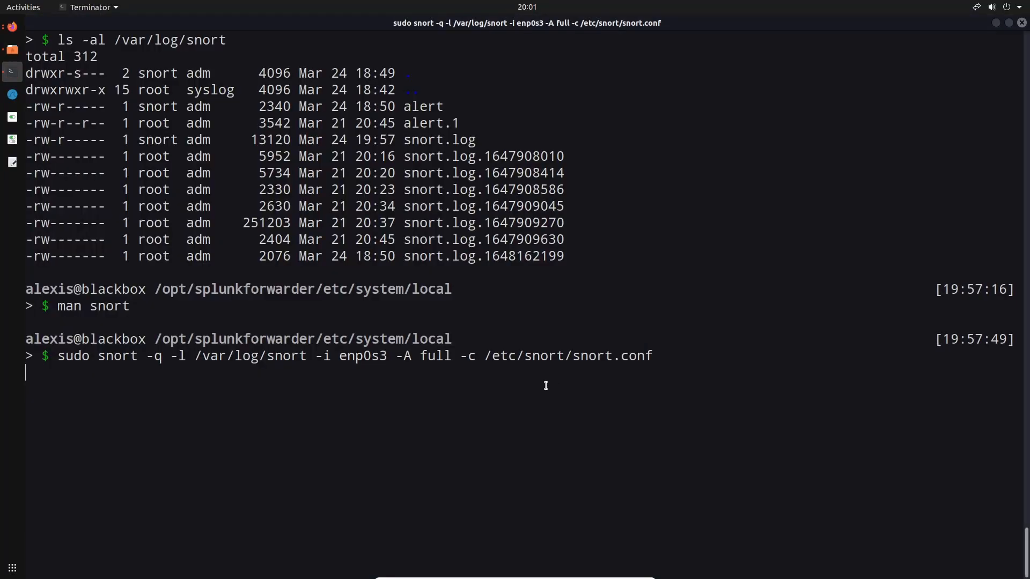
{"action": "key", "text": "ctrl+c"}
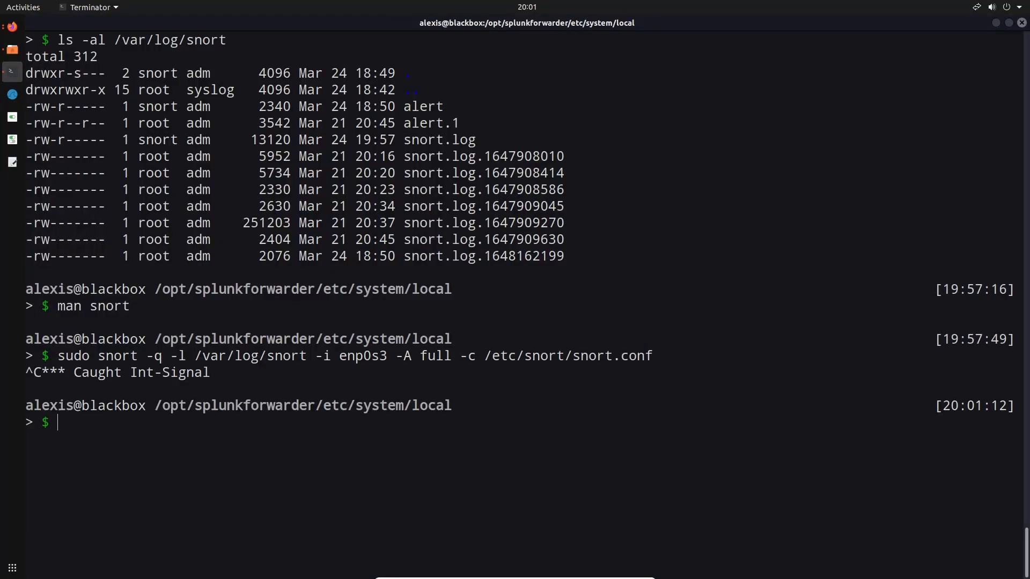
{"action": "type", "text": "sudo rm /var/log/snort/alert"}
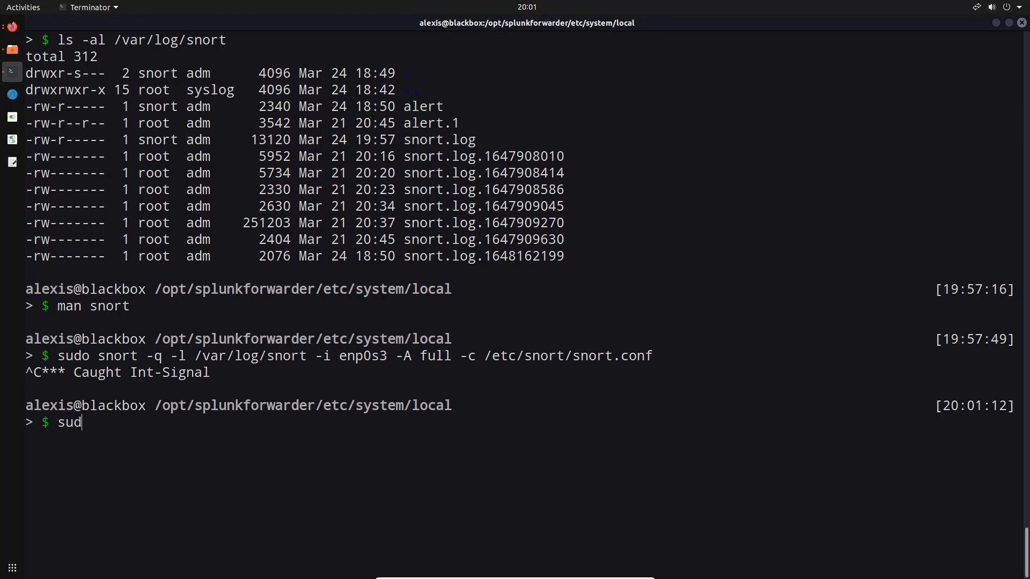
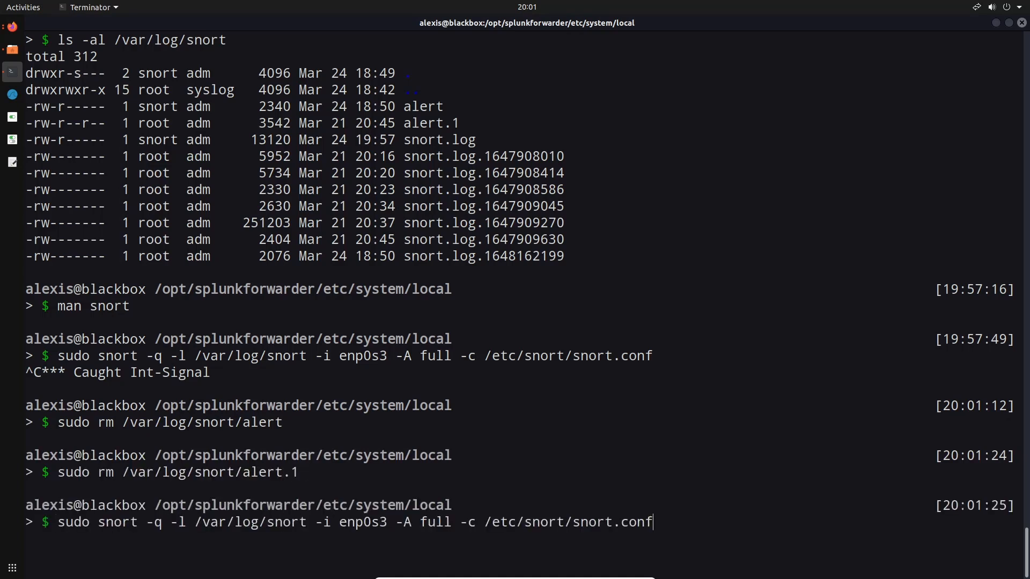
Run Snort on enp0s3 in full alert mode with /etc/snort/snort.conf, and open the alert file in /var/log/snort from Files
{"action": "key", "text": "Return"}
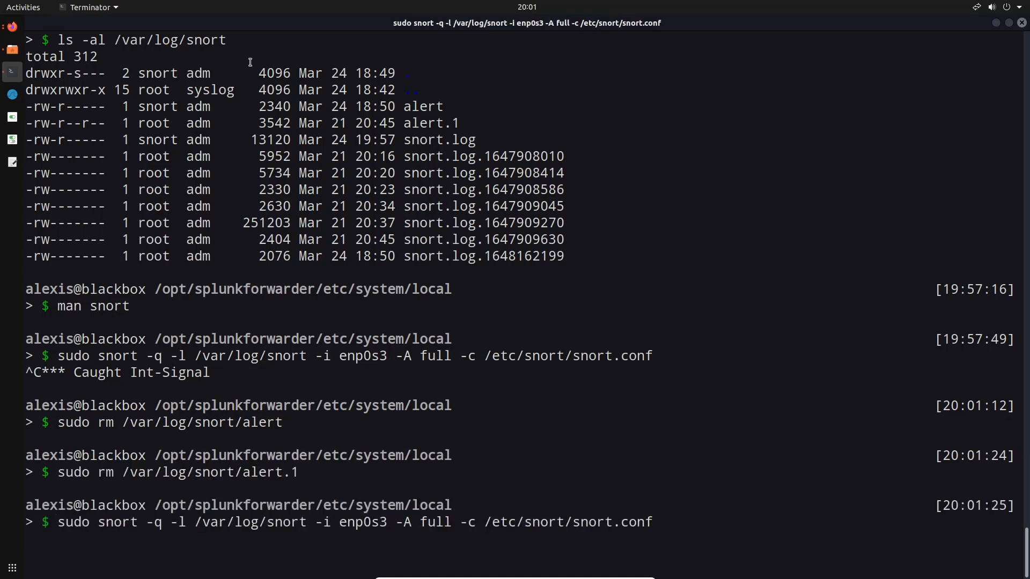
{"action": "left_click", "coordinate": [11, 49]}
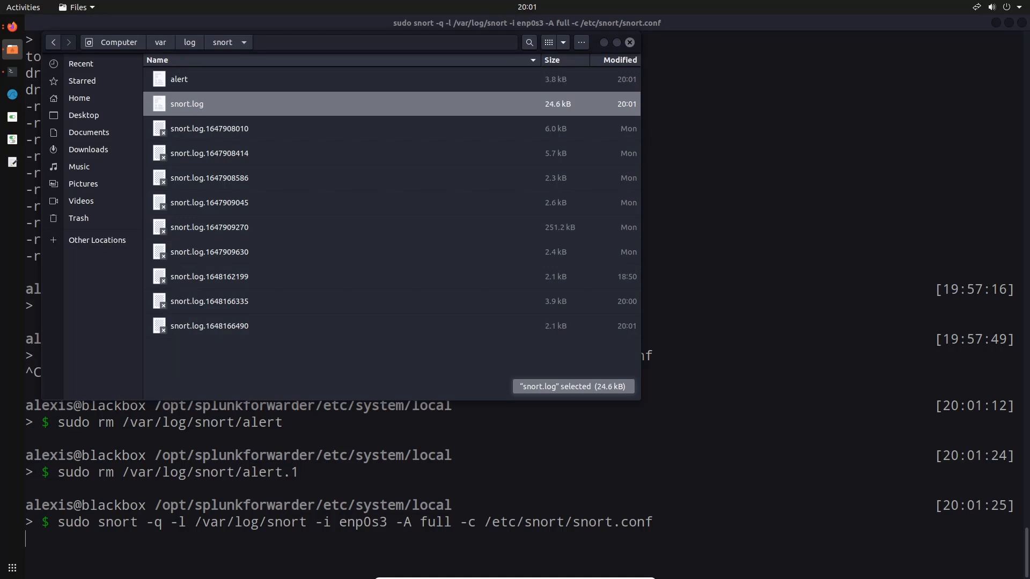
{"action": "double_click", "coordinate": [421, 81]}
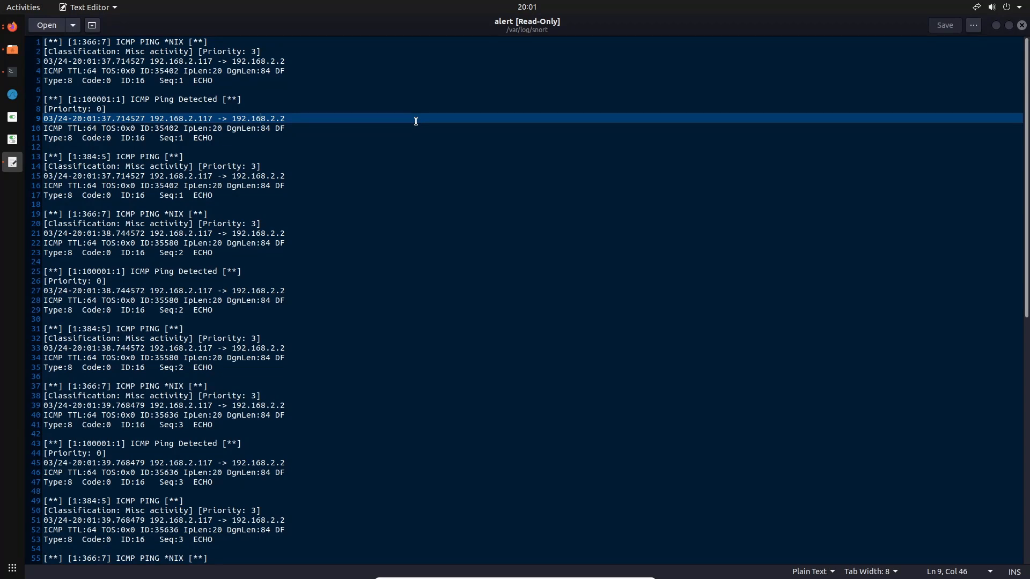
Examine the format of the new ICMP entries throughout the alert file, close it, and return to the terminal
{"action": "scroll", "coordinate": [415, 121], "scroll_direction": "down", "scroll_amount": 15}
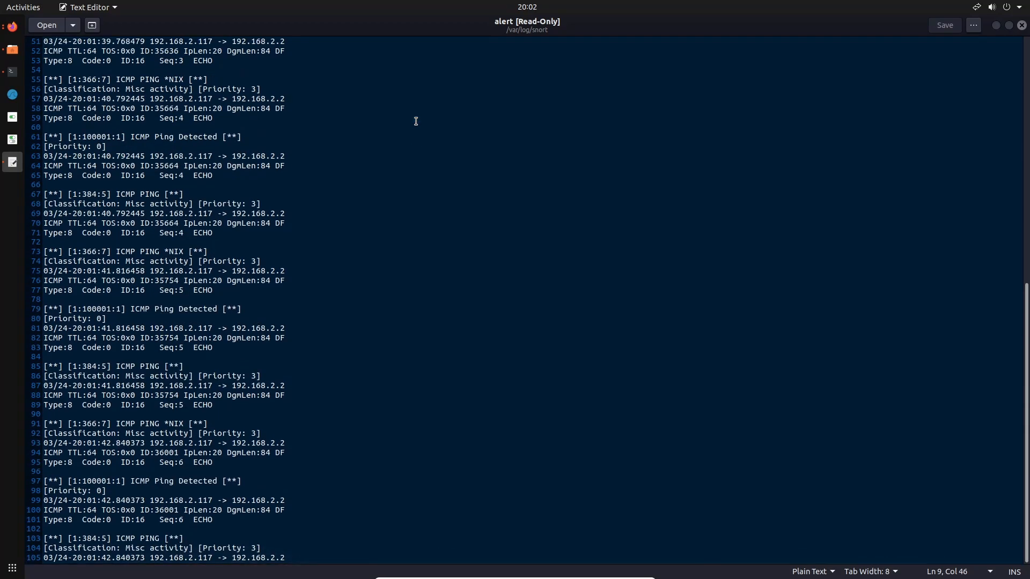
{"action": "scroll", "coordinate": [415, 122], "scroll_direction": "down", "scroll_amount": 1}
{"action": "left_click", "coordinate": [416, 121]}
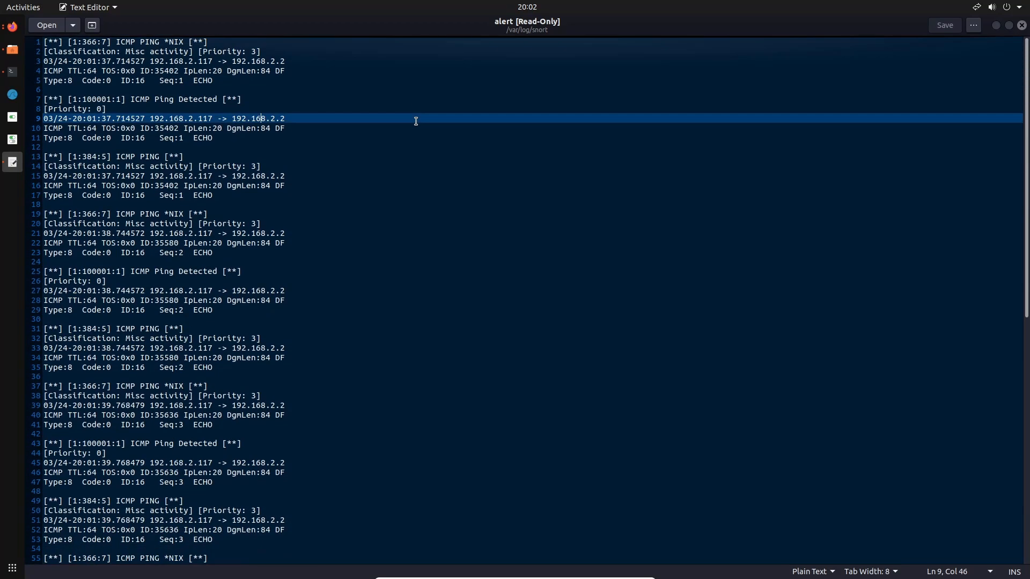
{"action": "left_click", "coordinate": [1022, 25]}
{"action": "left_click", "coordinate": [789, 143]}
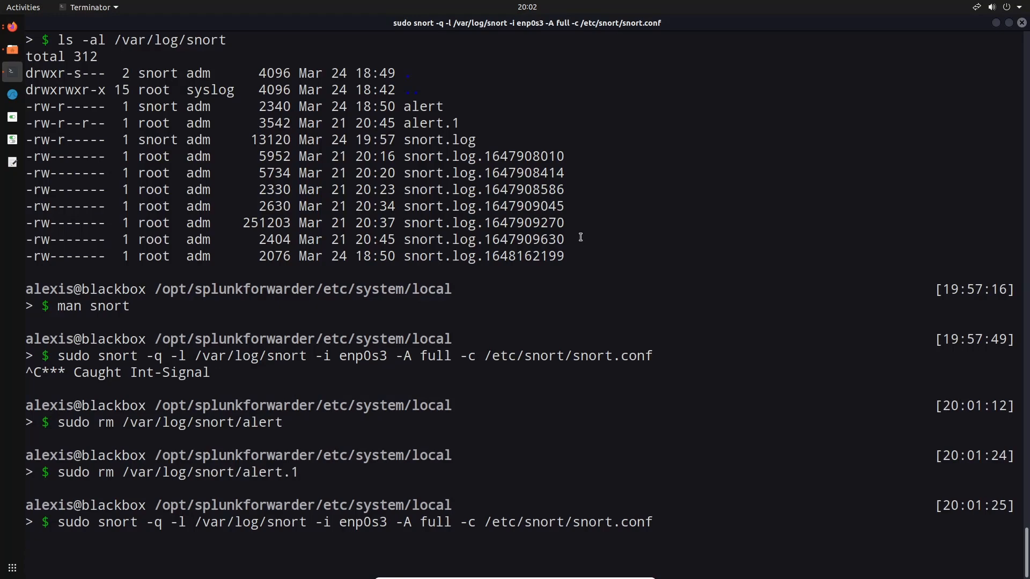
Open a second terminal session alongside the running Snort, enlarge its text, and print the working directory
{"action": "right_click", "coordinate": [408, 84]}
{"action": "left_click", "coordinate": [614, 122]}
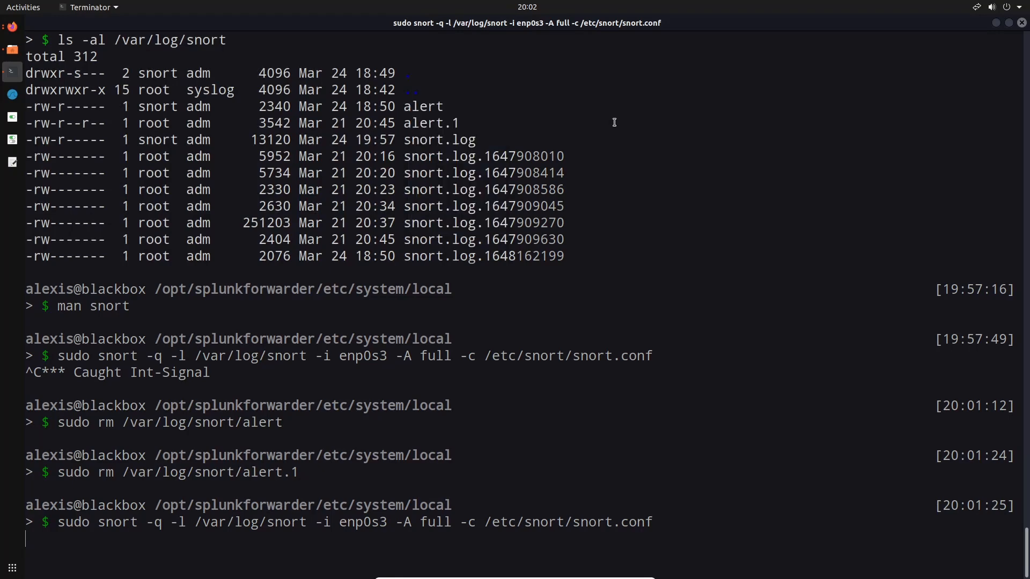
{"action": "key", "text": "ctrl+shift+t"}
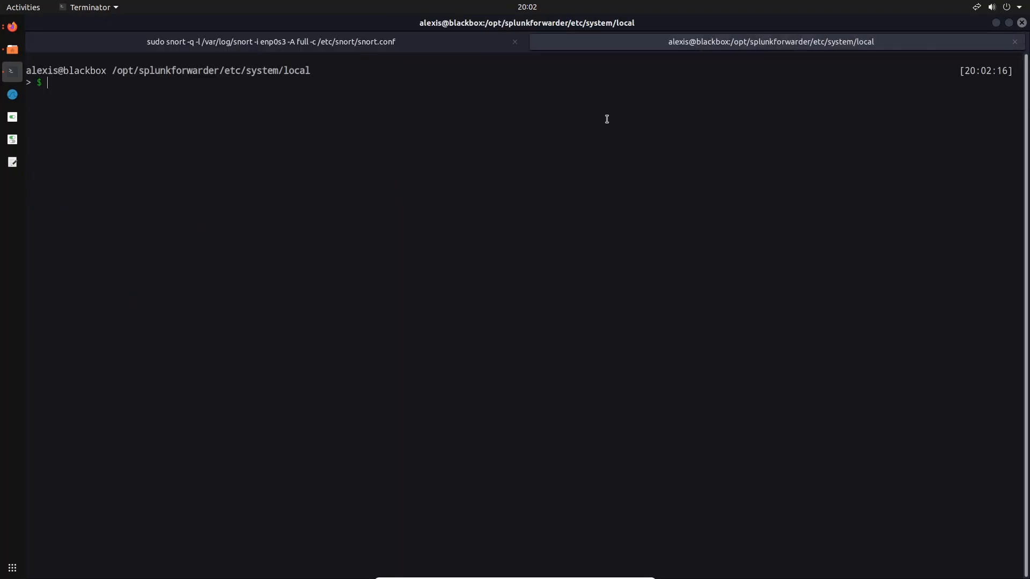
{"action": "key", "text": "ctrl+plus"}
{"action": "key", "text": "ctrl+plus"}
{"action": "key", "text": "ctrl+plus"}
{"action": "key", "text": "ctrl+plus"}
{"action": "key", "text": "ctrl+plus"}
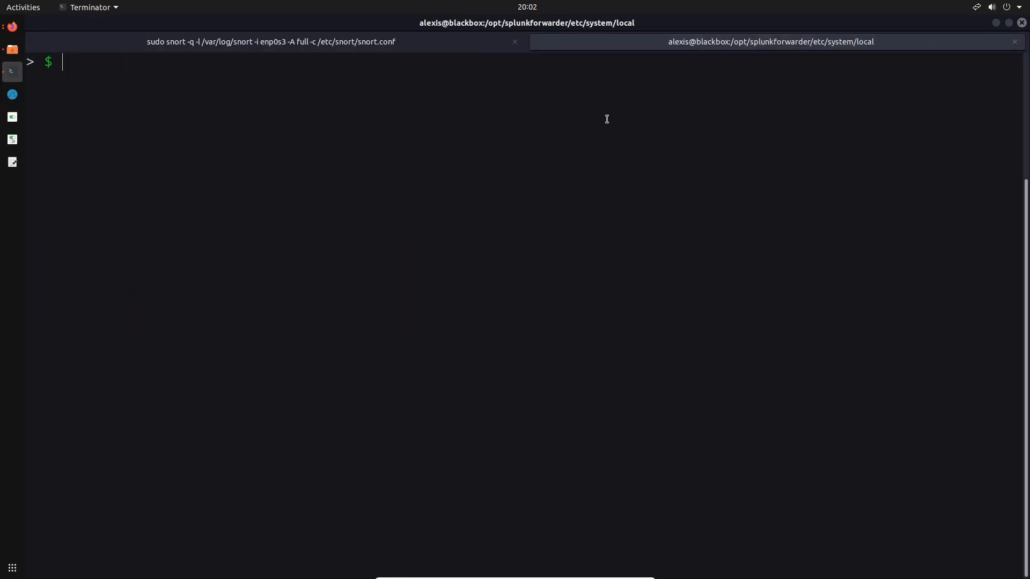
{"action": "type", "text": "pwd"}
{"action": "key", "text": "Return"}
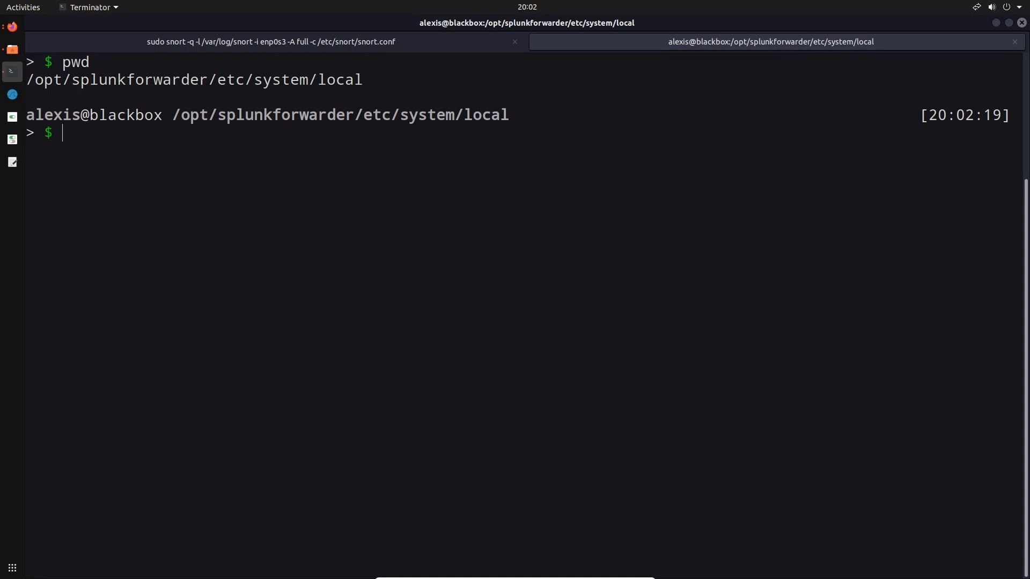
Go up to /opt/splunkforwarder, change into its bin directory, and list the files there
{"action": "type", "text": "cd .."}
{"action": "key", "text": "Return"}
{"action": "type", "text": "cd .."}
{"action": "key", "text": "Return"}
{"action": "type", "text": "cd .."}
{"action": "key", "text": "Return"}
{"action": "type", "text": "cd"}
{"action": "key", "text": "Tab"}
{"action": "type", "text": "b"}
{"action": "key", "text": "Tab"}
{"action": "key", "text": "Return"}
{"action": "type", "text": "ls"}
{"action": "key", "text": "Return"}
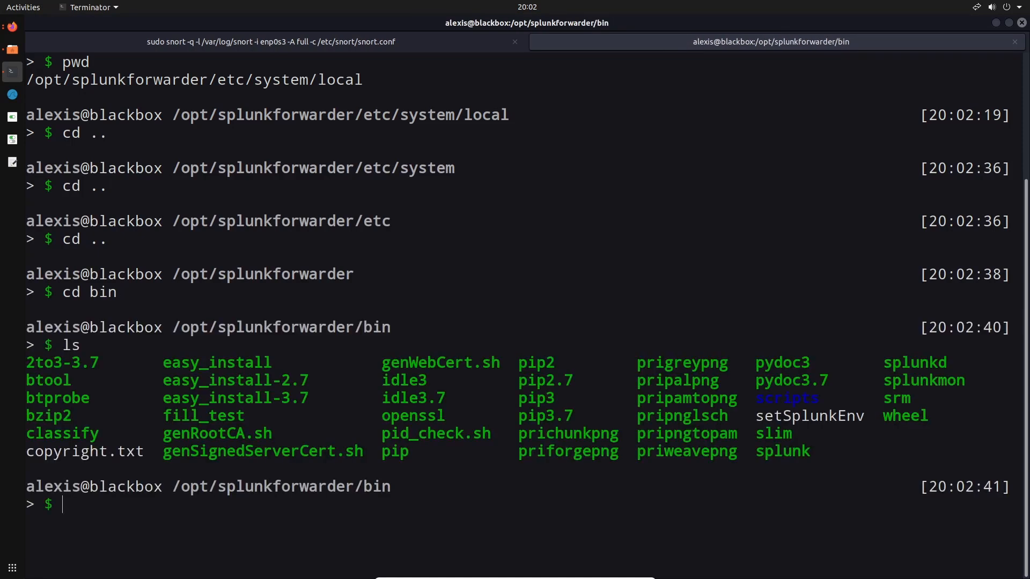
Add a Splunk forwarder monitor for /var/log/snort/alert with sudo ./splunk add monitor, entering the sudo password
{"action": "type", "text": "sudo ./splunk "}
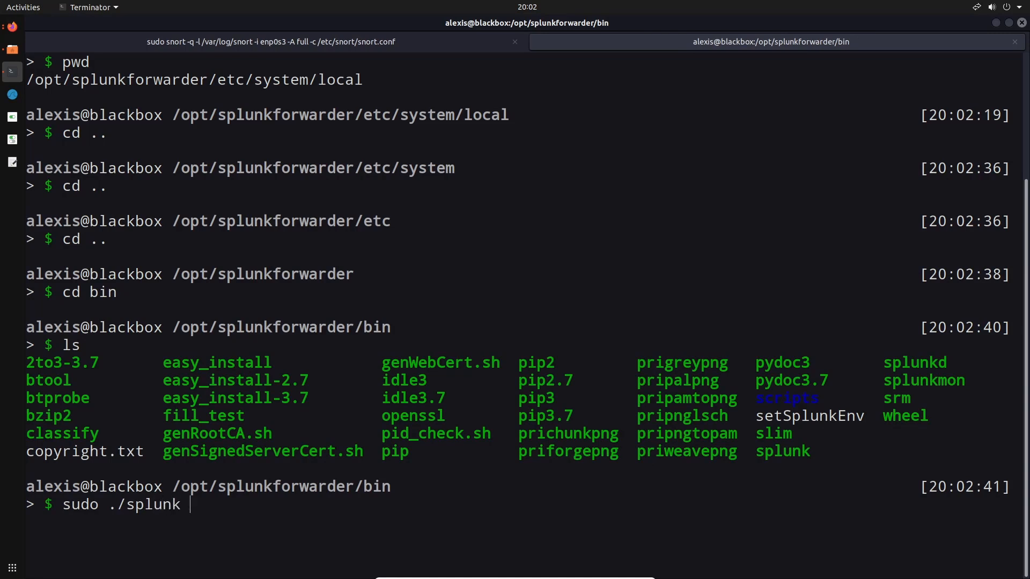
{"action": "type", "text": "add monitor /var/"}
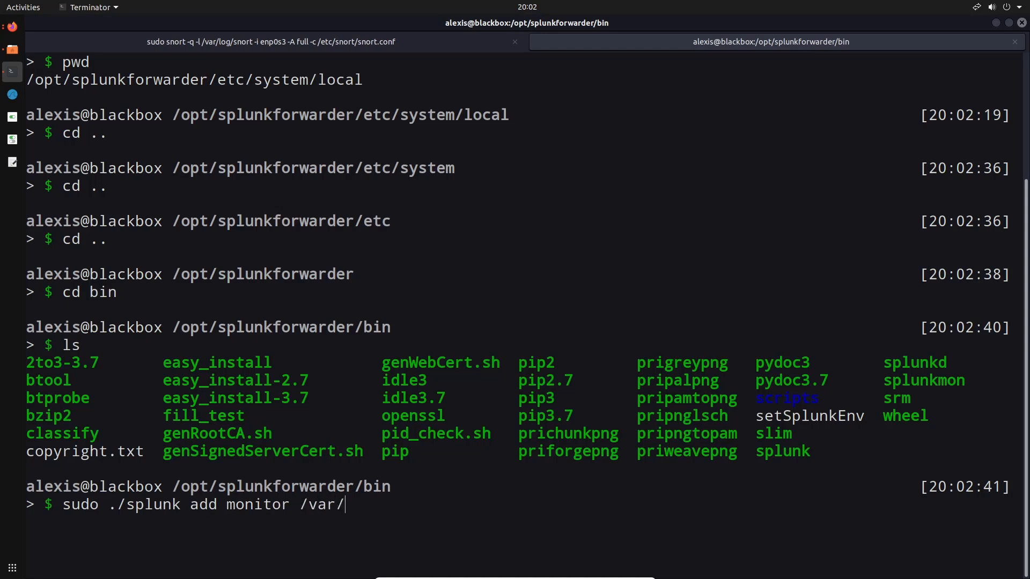
{"action": "type", "text": "log/snort/al"}
{"action": "key", "text": "Tab"}
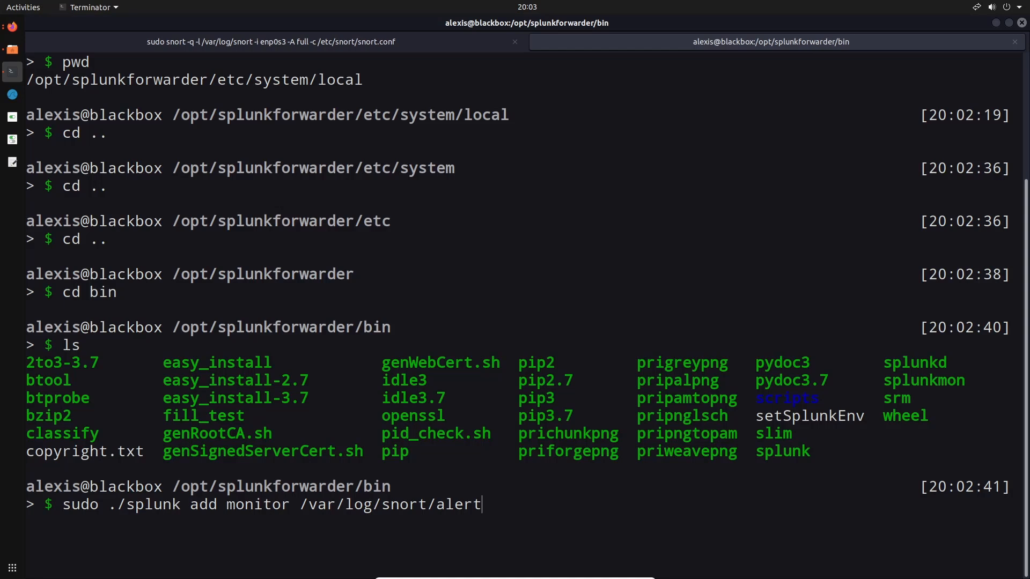
{"action": "key", "text": "Return"}
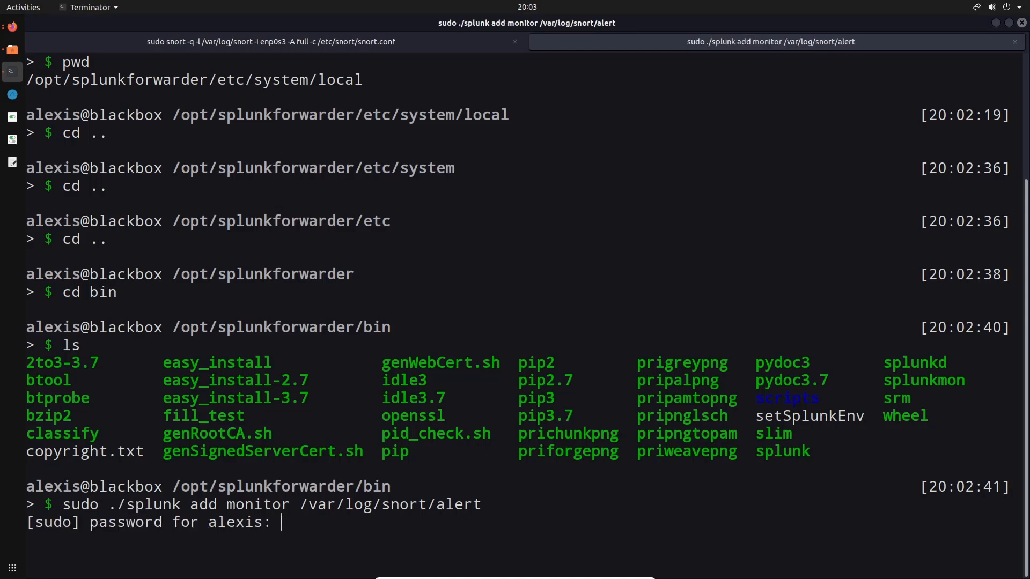
{"action": "key", "text": "Return"}
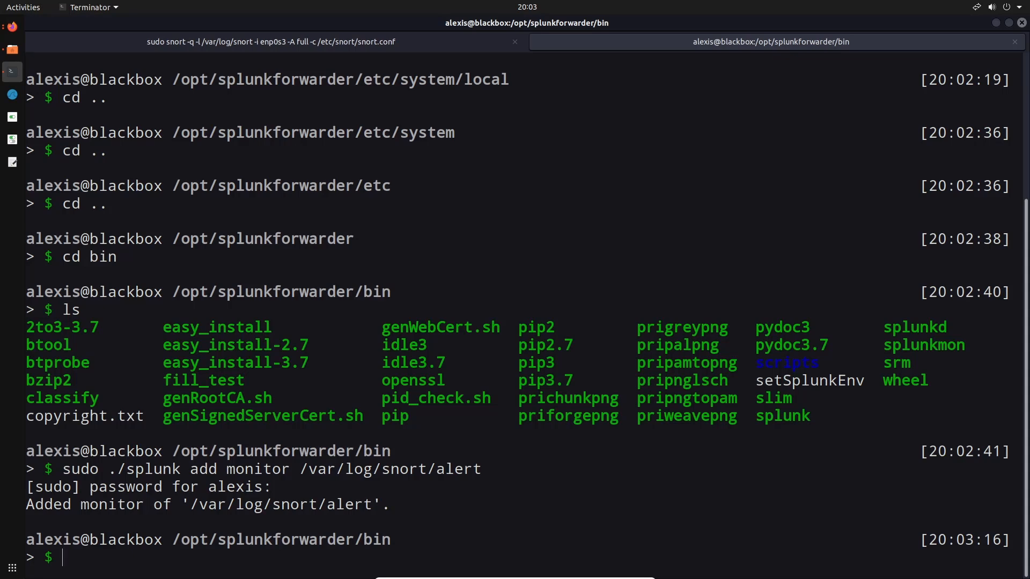
Change to the /opt/splunkforwarder/etc/apps/search directory and list its contents
{"action": "type", "text": "cd .."}
{"action": "key", "text": "Return"}
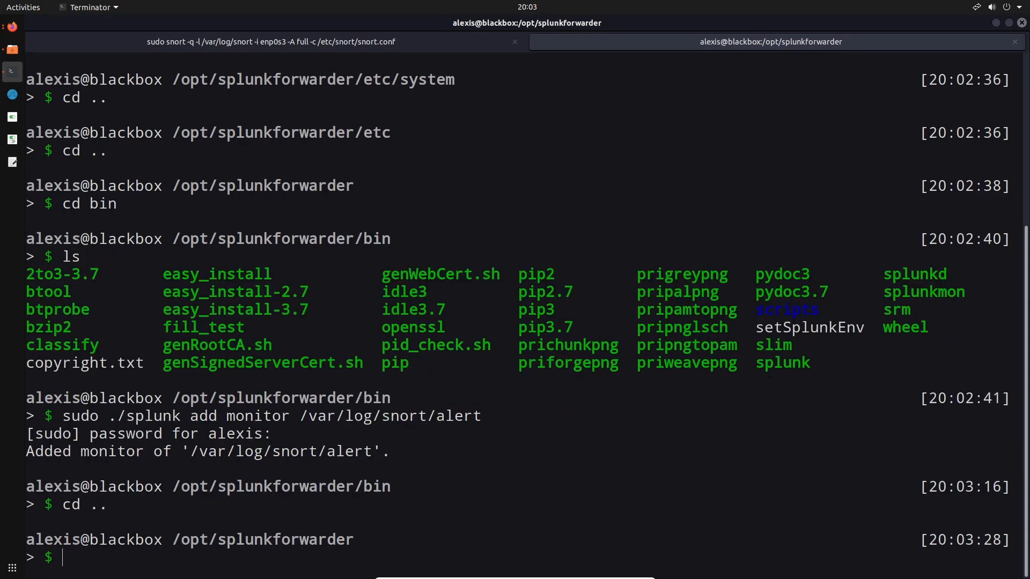
{"action": "type", "text": "cd etc/apps/"}
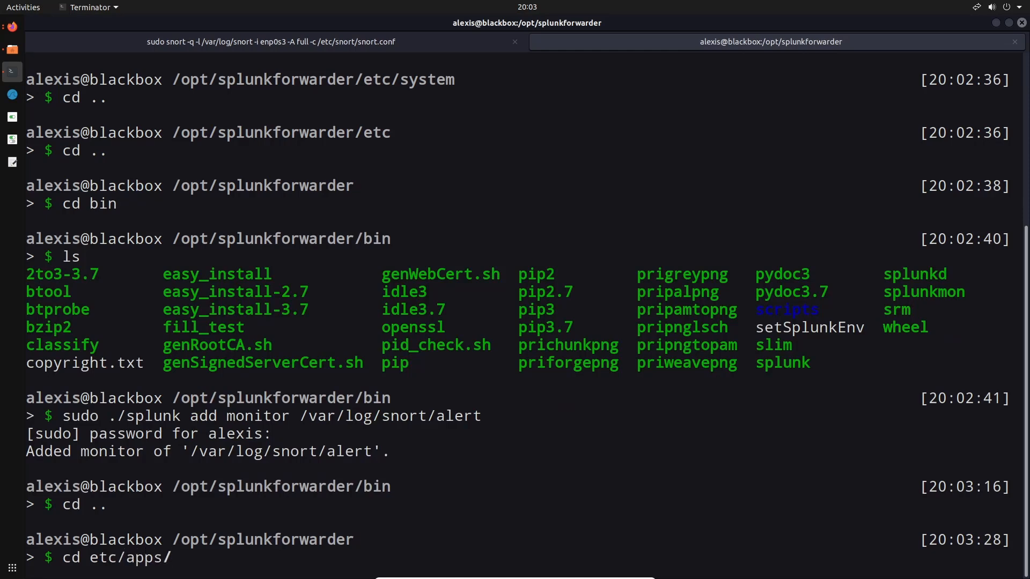
{"action": "type", "text": "se"}
{"action": "key", "text": "Tab"}
{"action": "key", "text": "Return"}
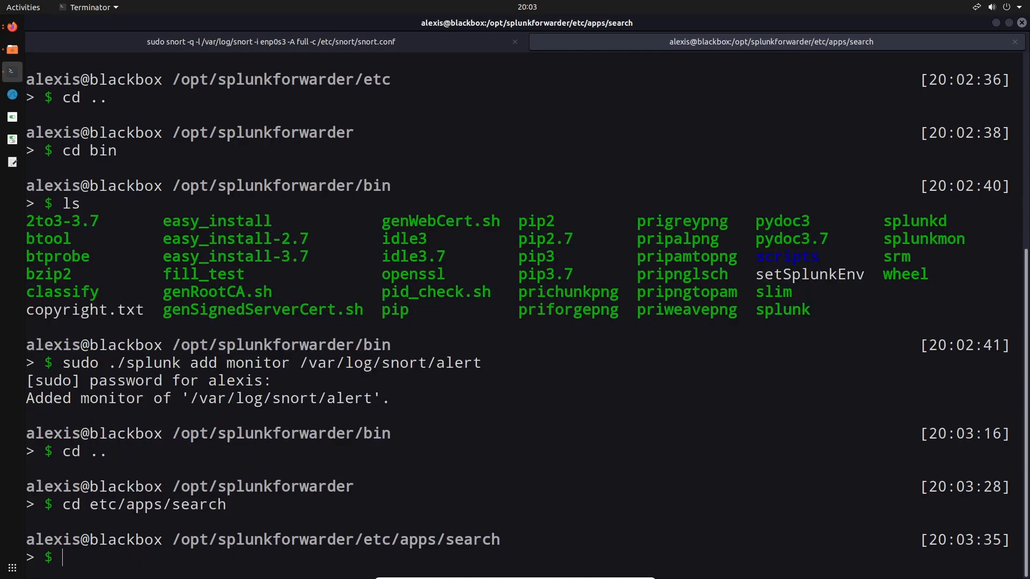
{"action": "type", "text": "ls"}
{"action": "key", "text": "Return"}
Try to change into the local directory, and switch to the root account by entering its password
{"action": "type", "text": "cd local/"}
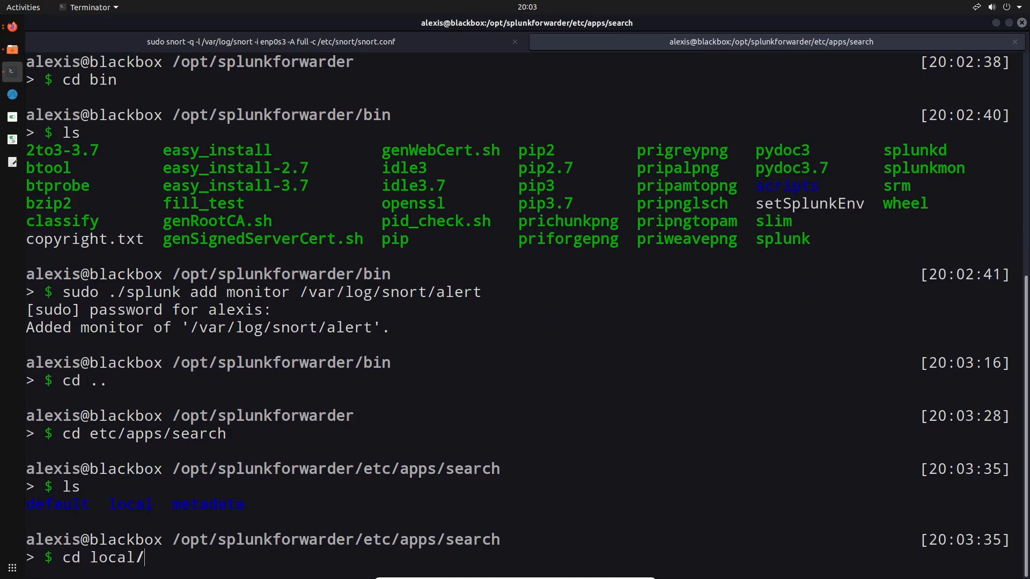
{"action": "key", "text": "Return"}
{"action": "type", "text": "su root"}
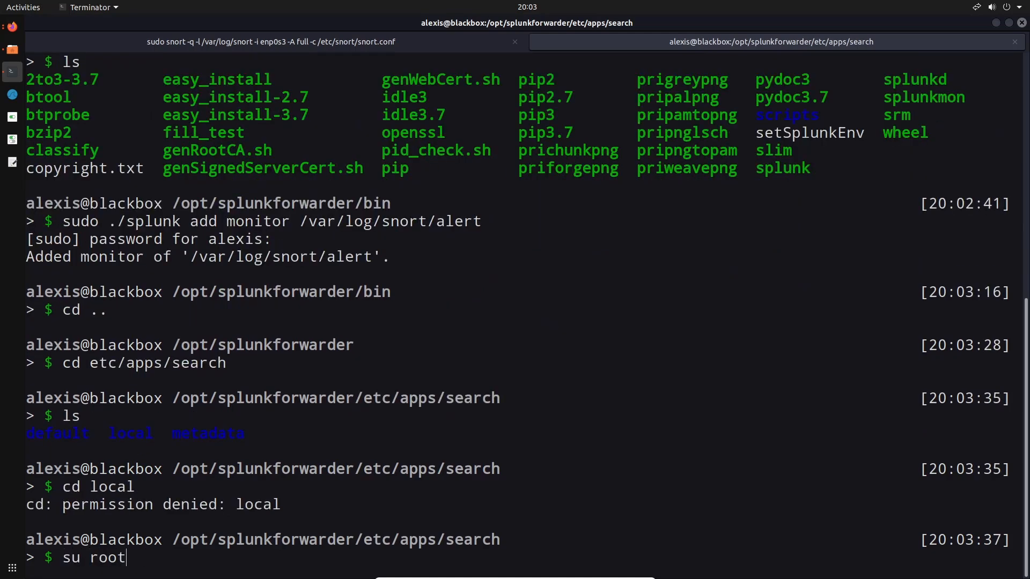
{"action": "key", "text": "Return"}
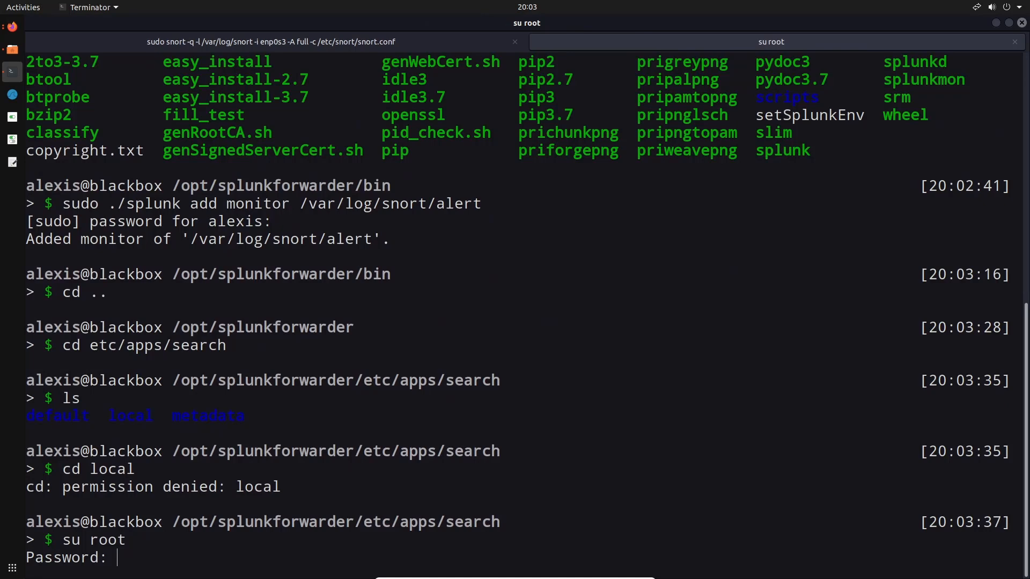
{"action": "key", "text": "Return"}
Change into the local directory as root, list its contents, and open inputs.conf in vim
{"action": "type", "text": "cd l"}
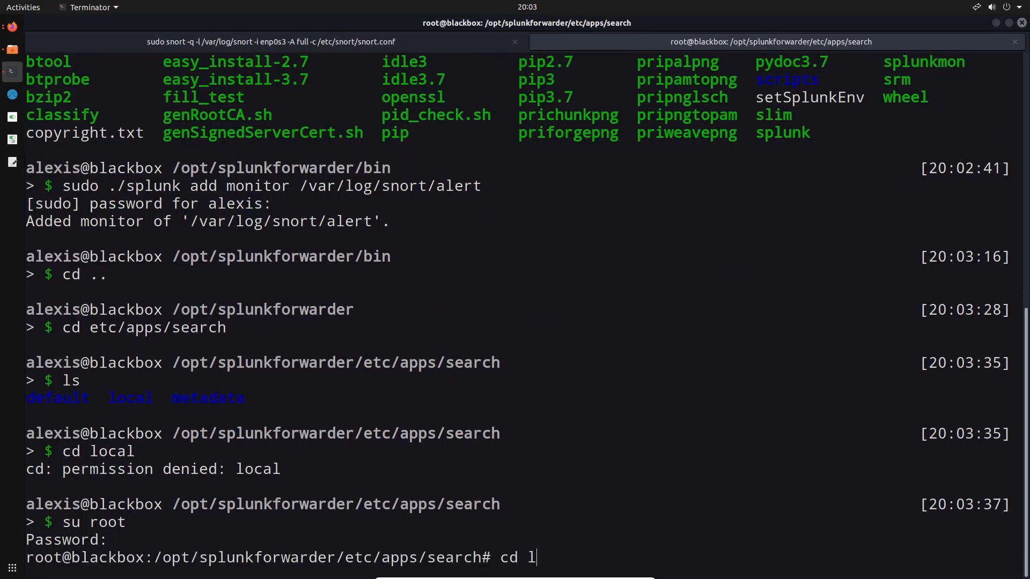
{"action": "key", "text": "Tab"}
{"action": "key", "text": "Return"}
{"action": "type", "text": "ls"}
{"action": "key", "text": "Return"}
{"action": "type", "text": "vim inp"}
{"action": "key", "text": "Tab"}
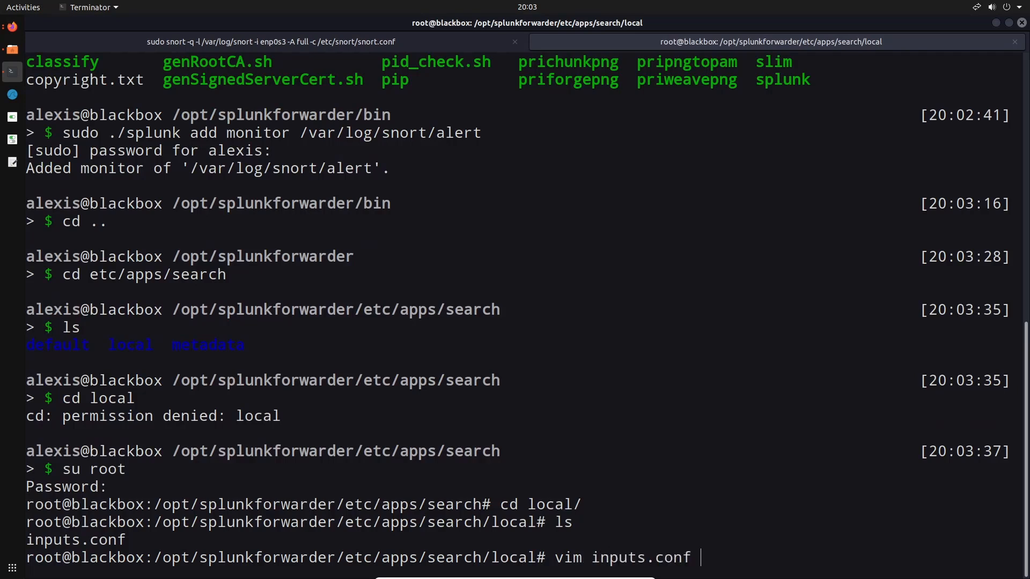
{"action": "key", "text": "Return"}
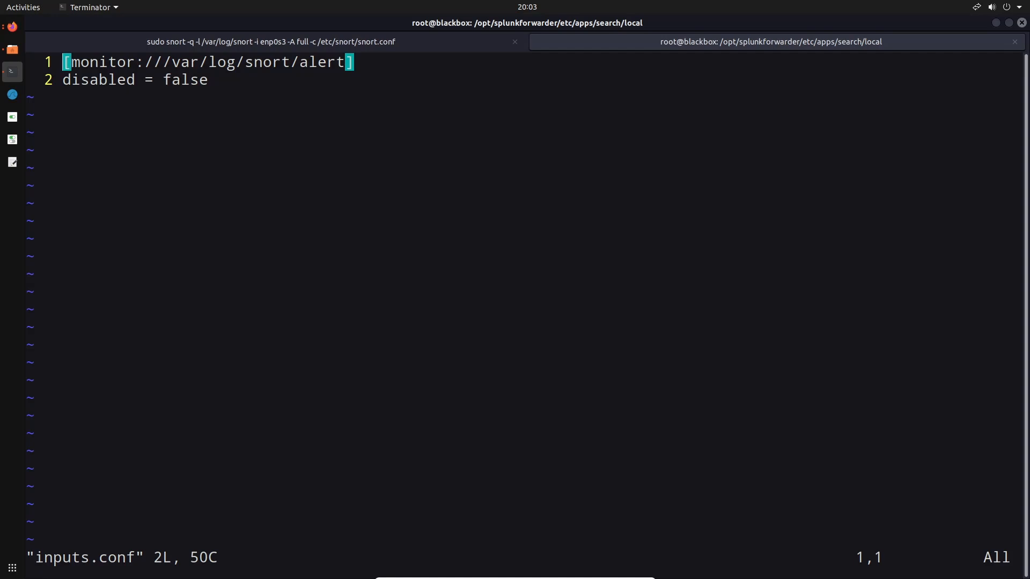
Insert a [splunktcp://9997] stanza header above the monitor stanza in inputs.conf
{"action": "key", "text": "i"}
{"action": "key", "text": "Return"}
{"action": "key", "text": "Up"}
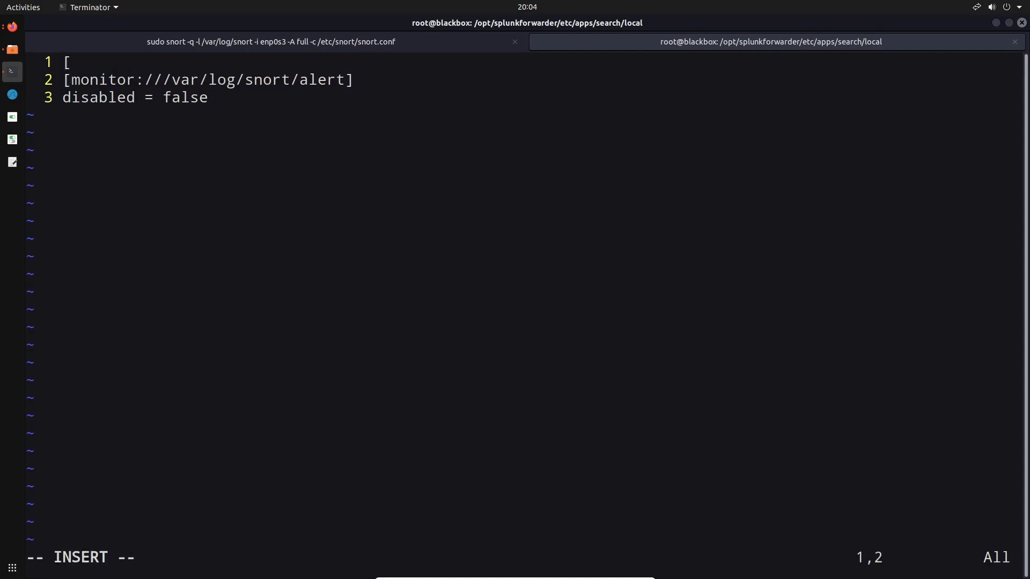
{"action": "type", "text": "splunktcp:"}
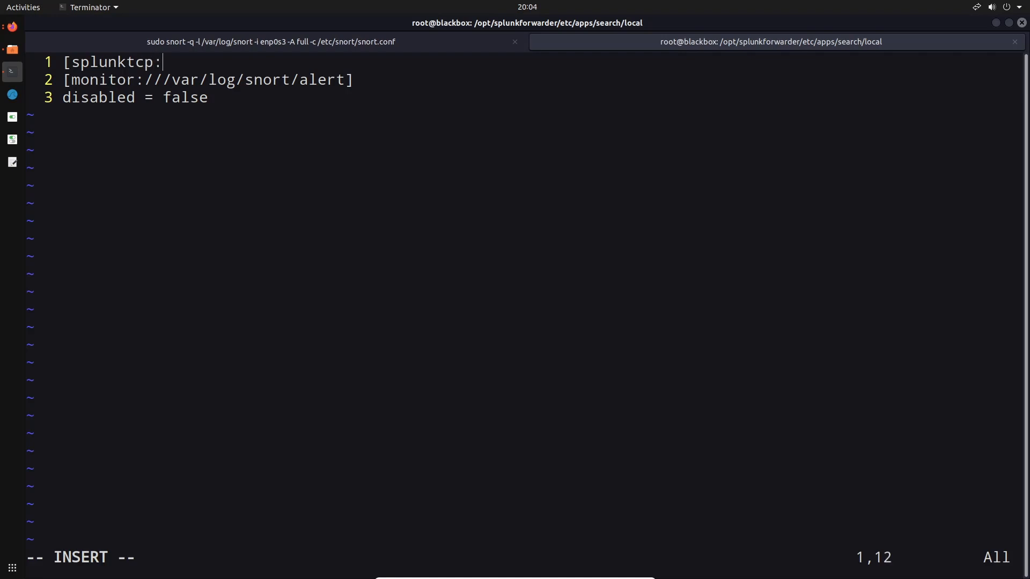
{"action": "type", "text": "//99997"}
{"action": "key", "text": "BackSpace"}
{"action": "key", "text": "BackSpace"}
{"action": "type", "text": "7]"}
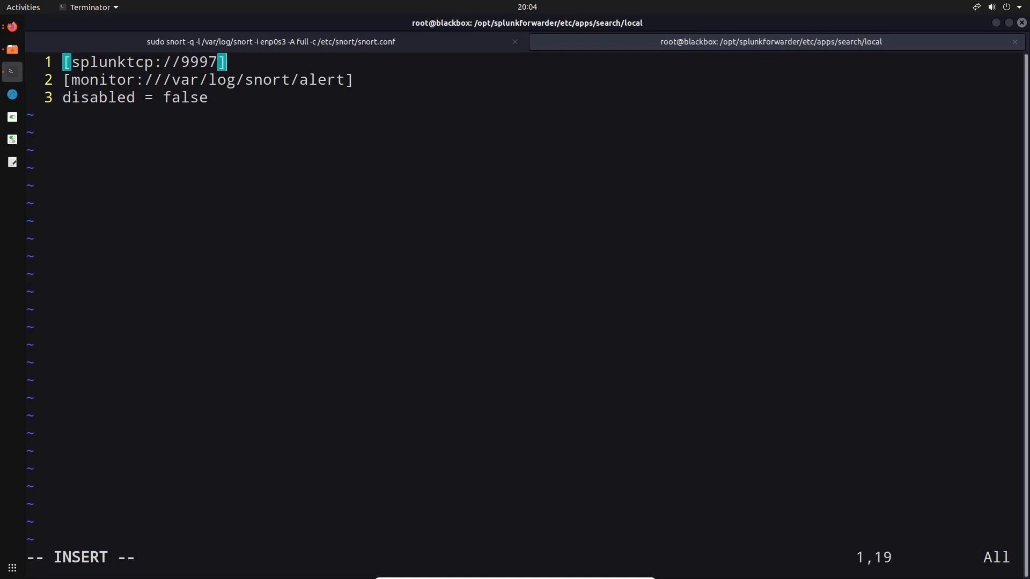
Add connection_host = 176.58.102.24 below the splunktcp header, copying the Splunk server's IPv4 address from the Linode page in Firefox
{"action": "key", "text": "Return"}
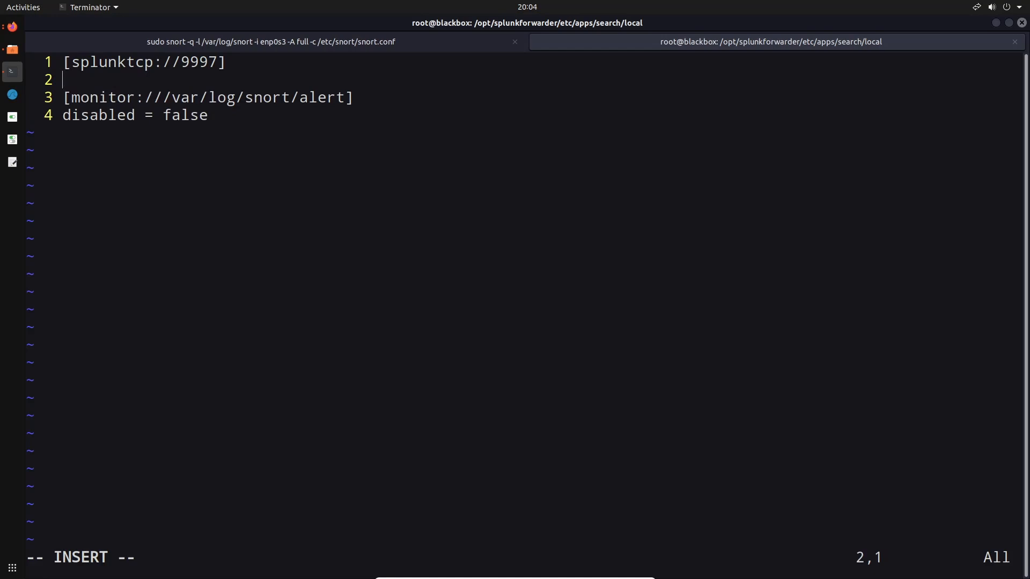
{"action": "type", "text": "connection_host ="}
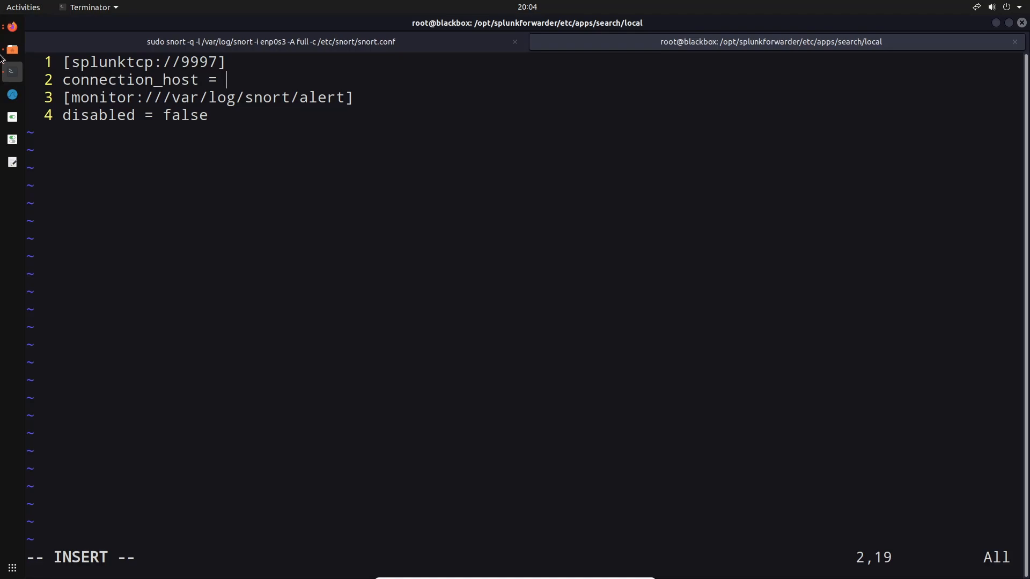
{"action": "left_click", "coordinate": [11, 27]}
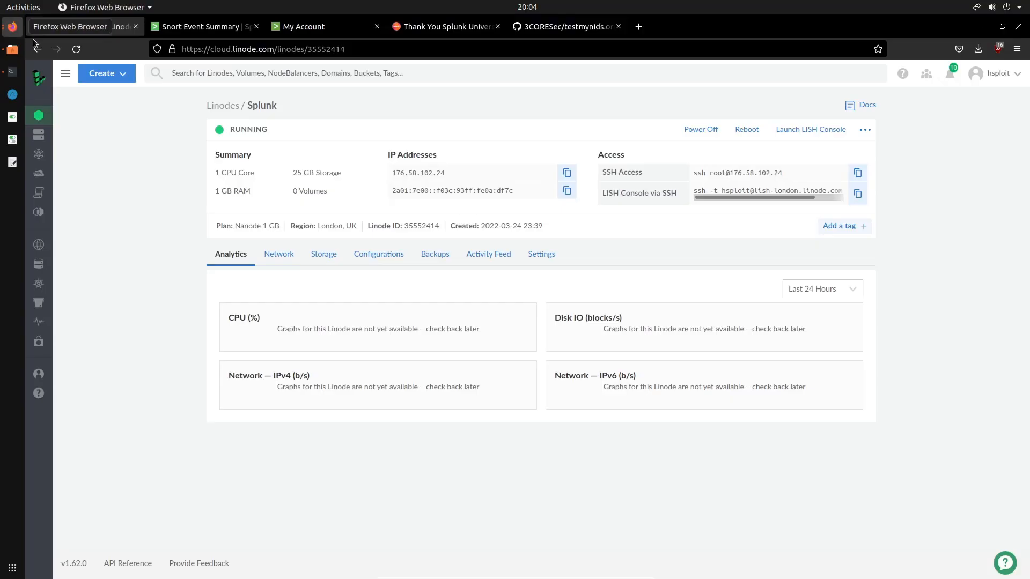
{"action": "left_click", "coordinate": [567, 172]}
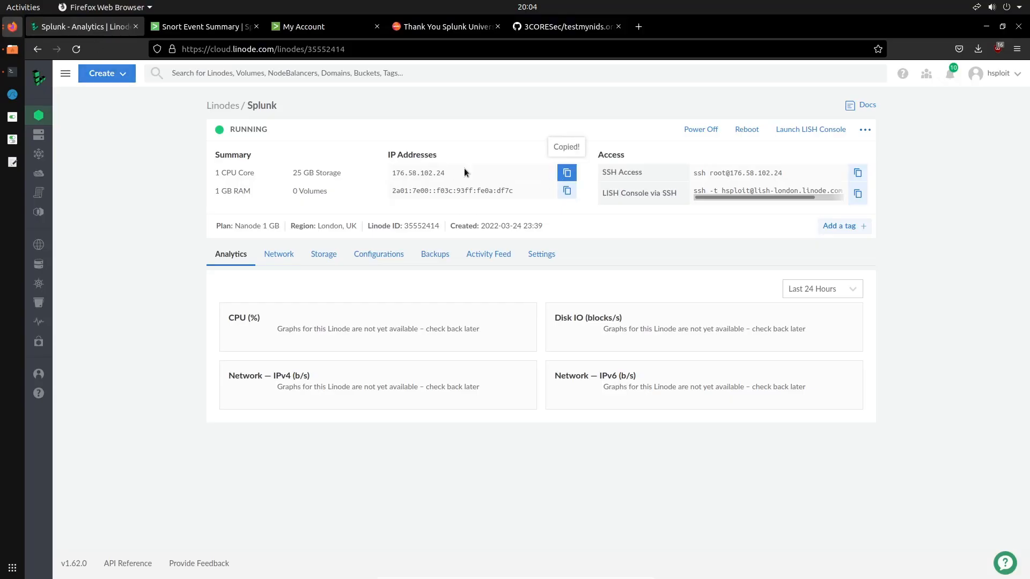
{"action": "left_click", "coordinate": [11, 71]}
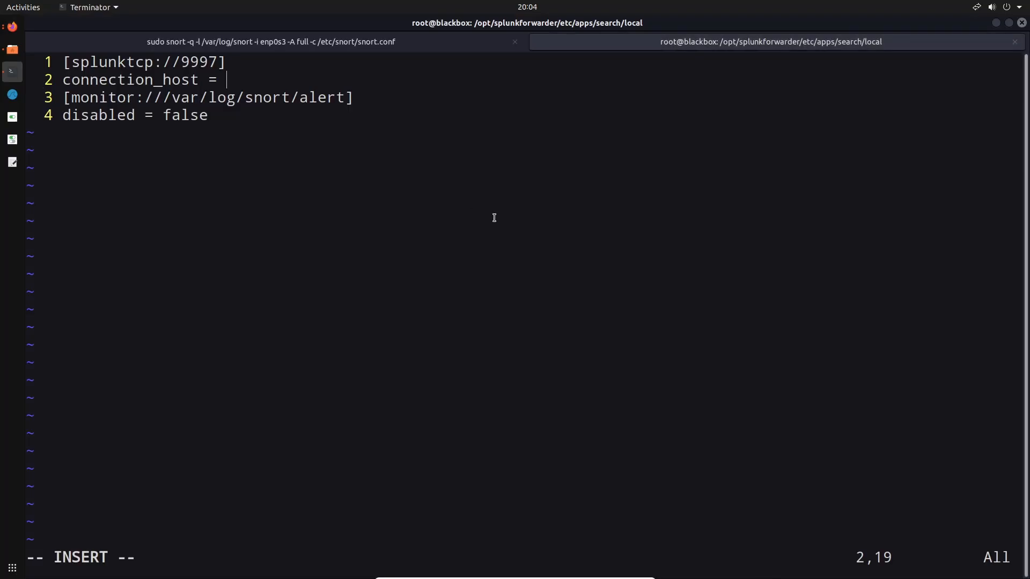
{"action": "key", "text": "ctrl+shift+v"}
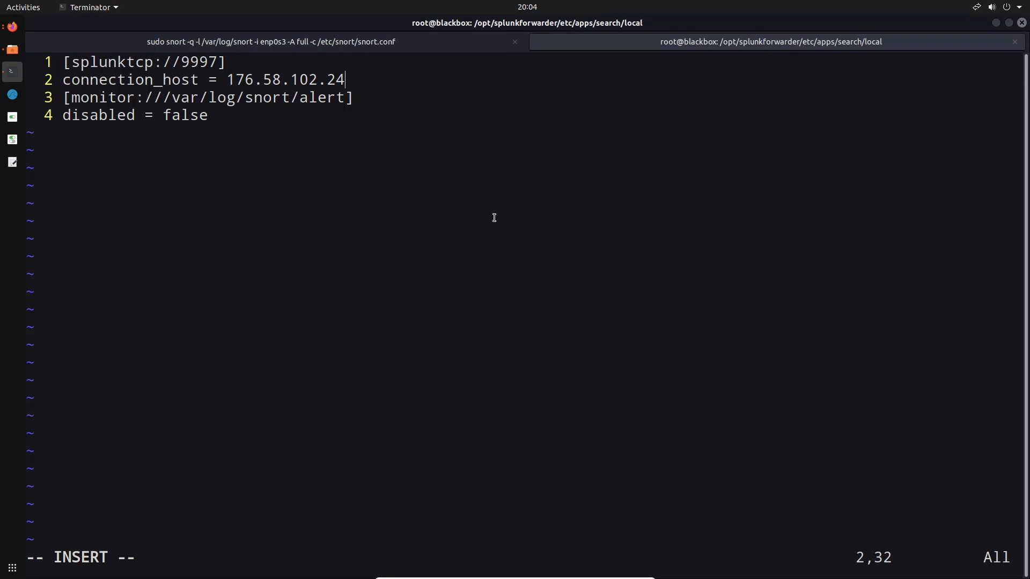
Add an index = main line below disabled = false in the monitor stanza of inputs.conf
{"action": "key", "text": "Down"}
{"action": "key", "text": "Down"}
{"action": "key", "text": "Return"}
{"action": "type", "text": "index = main"}
{"action": "key", "text": "Return"}
Add a sourcetype = snort_alert_full line below the index line in inputs.conf
{"action": "type", "text": "source"}
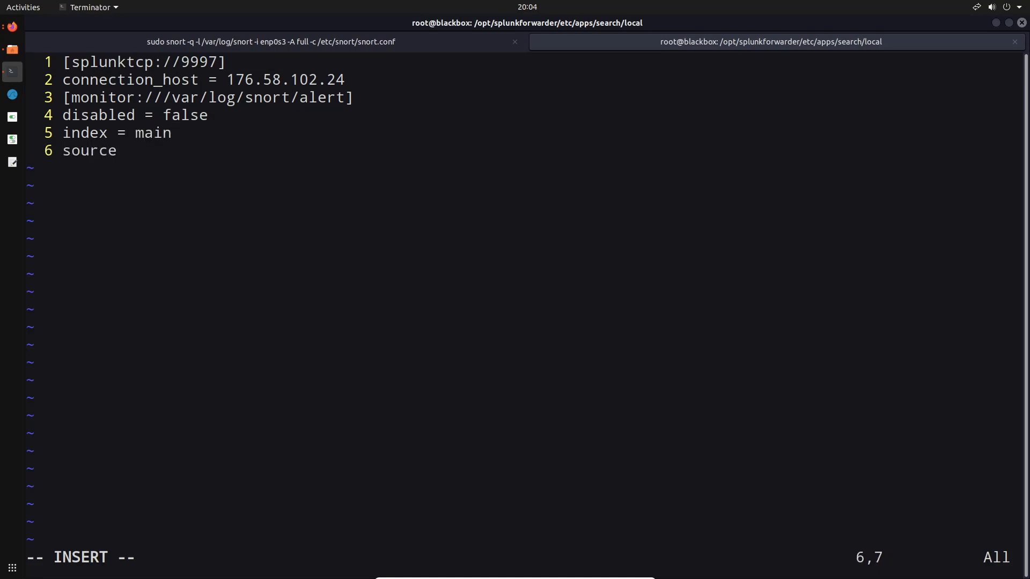
{"action": "type", "text": "type  = snort"}
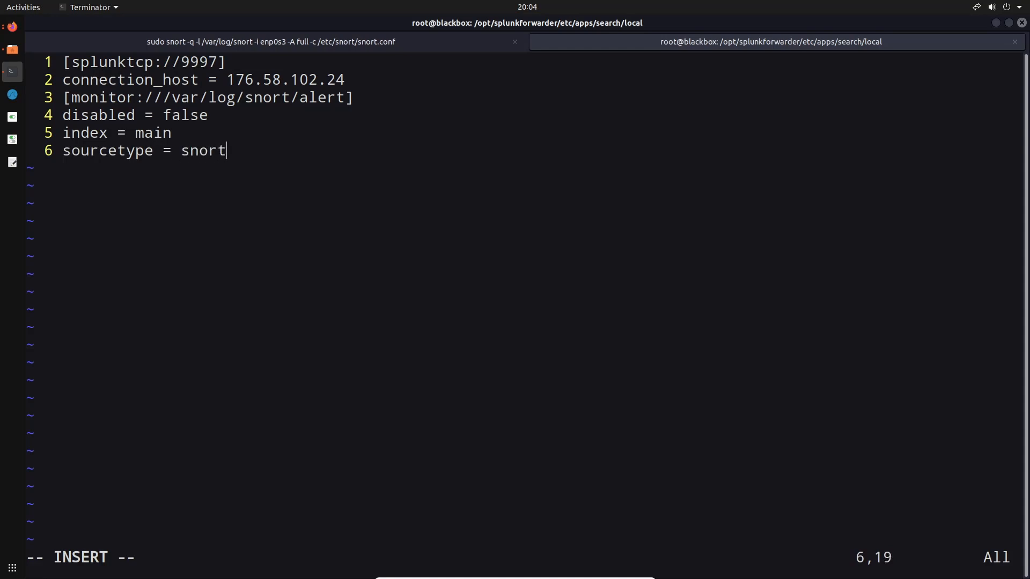
{"action": "type", "text": "_alert_full"}
{"action": "key", "text": "Return"}
Add a source = snort line at the end of the monitor stanza
{"action": "type", "text": "source =snor"}
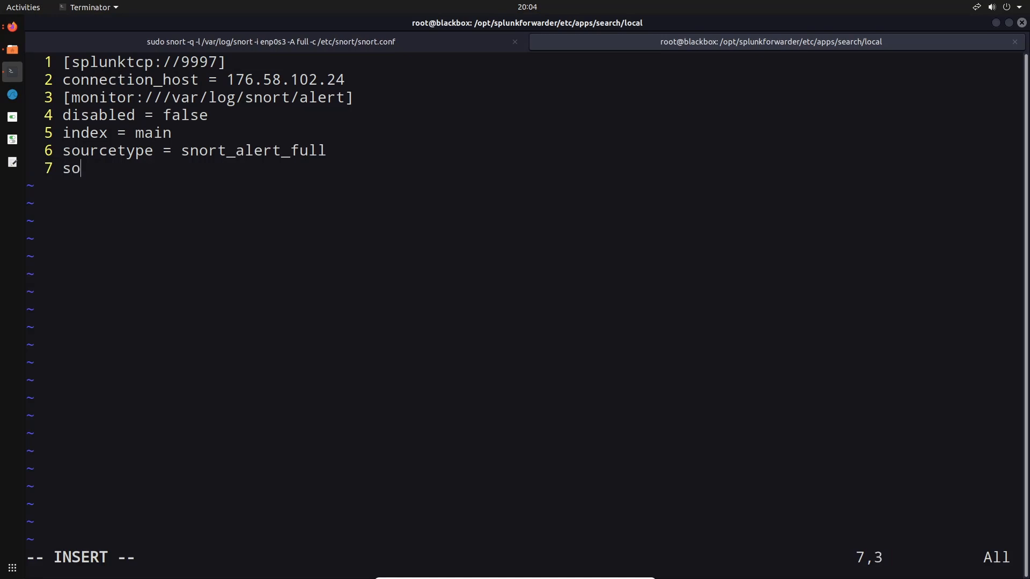
{"action": "key", "text": "BackSpace"}
{"action": "key", "text": "BackSpace"}
{"action": "key", "text": "BackSpace"}
{"action": "key", "text": "BackSpace"}
{"action": "type", "text": "snort"}
Check the entered lines, save inputs.conf and quit vim
{"action": "key", "text": "Up"}
{"action": "key", "text": "Up"}
{"action": "key", "text": "Up"}
{"action": "key", "text": "Up"}
{"action": "key", "text": "Up"}
{"action": "key", "text": "Down"}
{"action": "key", "text": "Down"}
{"action": "key", "text": "Up"}
{"action": "key", "text": "Down"}
{"action": "key", "text": "Down"}
{"action": "key", "text": "Down"}
{"action": "key", "text": "Down"}
{"action": "key", "text": "Escape"}
{"action": "type", "text": ":wq"}
{"action": "key", "text": "Return"}
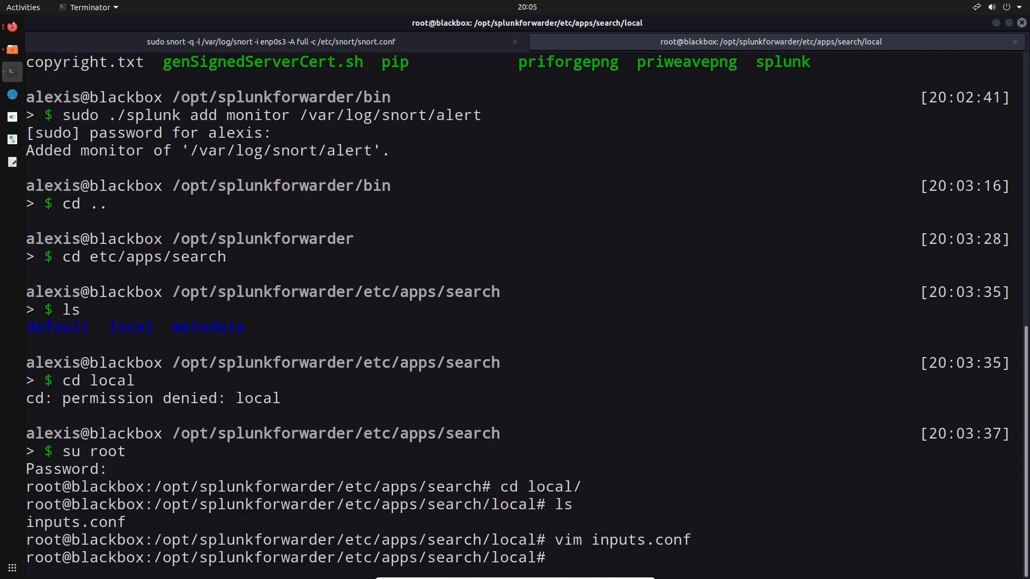
Switch from root back to the regular user account and change to the /opt/splunkforwarder/bin directory
{"action": "type", "text": "su alexis"}
{"action": "key", "text": "Return"}
{"action": "type", "text": "cd .."}
{"action": "key", "text": "Return"}
{"action": "type", "text": "cd .."}
{"action": "key", "text": "Return"}
{"action": "type", "text": "cd .."}
{"action": "key", "text": "Return"}
{"action": "type", "text": "cd .."}
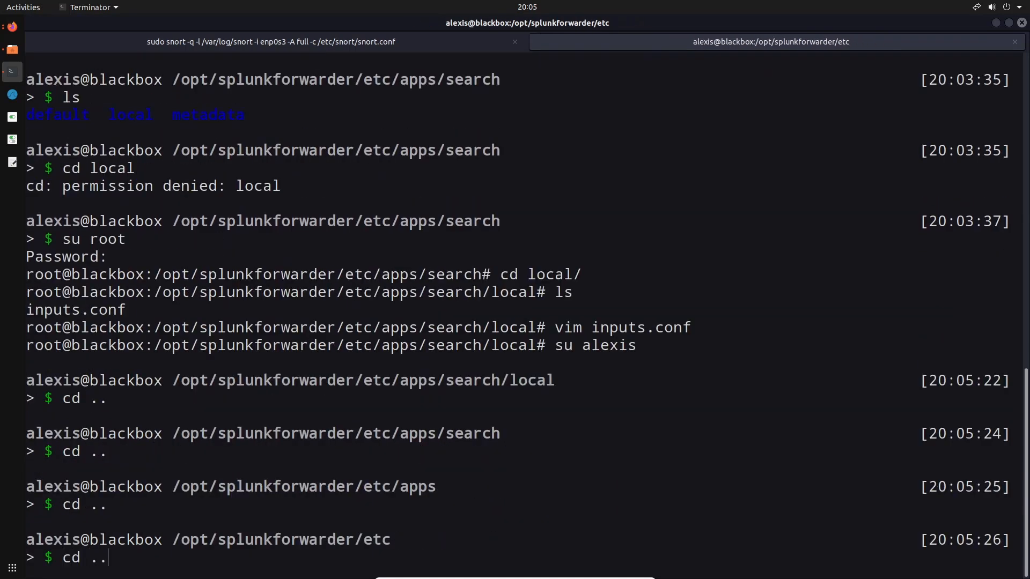
{"action": "key", "text": "Return"}
{"action": "type", "text": "cd bin"}
{"action": "key", "text": "Return"}
Restart the Splunk forwarder with sudo ./splunk restart
{"action": "type", "text": "sudo "}
{"action": "type", "text": ","}
{"action": "key", "text": "BackSpace"}
{"action": "type", "text": "./splunk"}
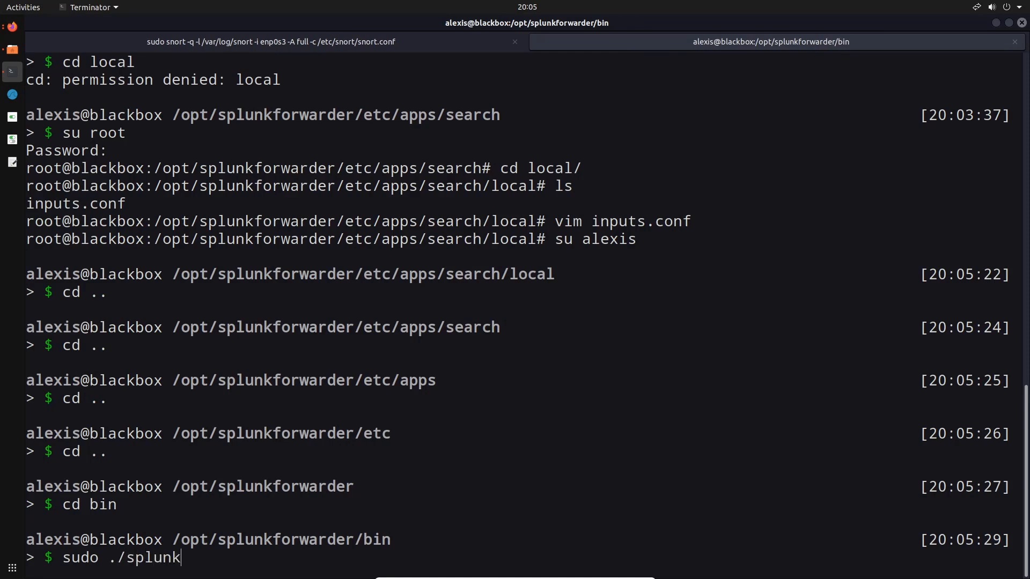
{"action": "type", "text": " restart"}
{"action": "key", "text": "Return"}
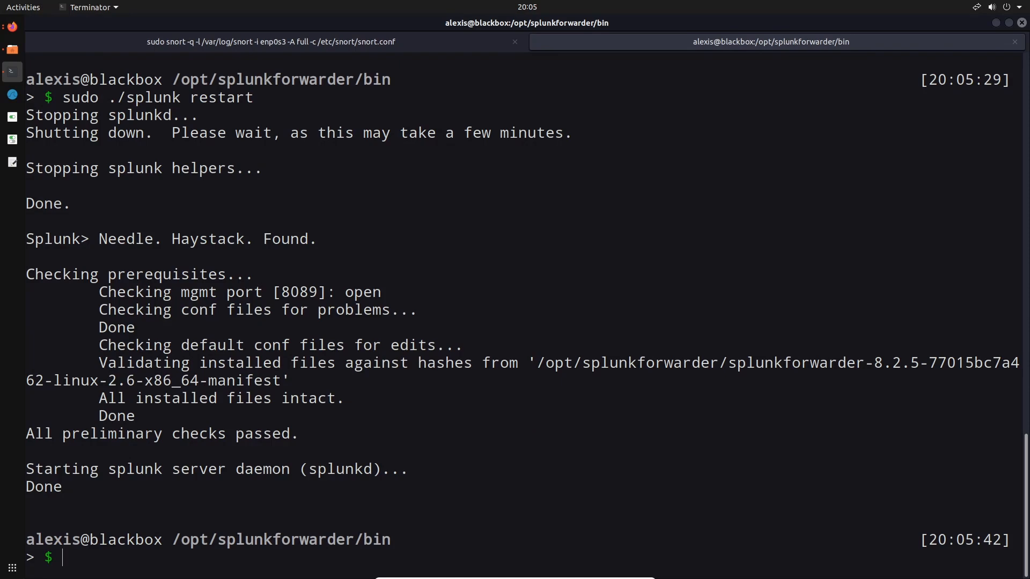
Switch to Firefox, open the Splunk Enterprise home page, and clear its pending messages
{"action": "left_click", "coordinate": [12, 26]}
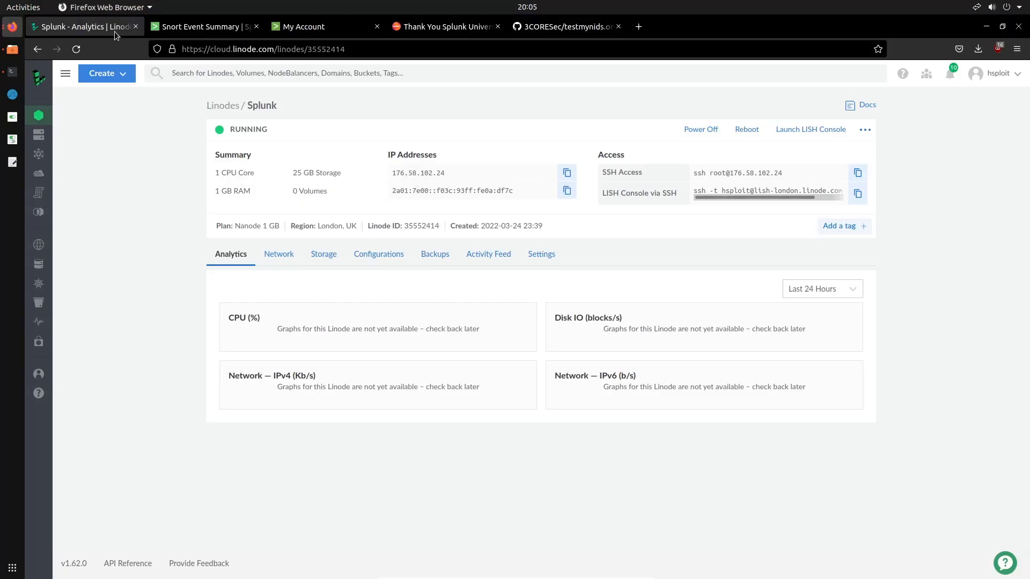
{"action": "left_click", "coordinate": [207, 29]}
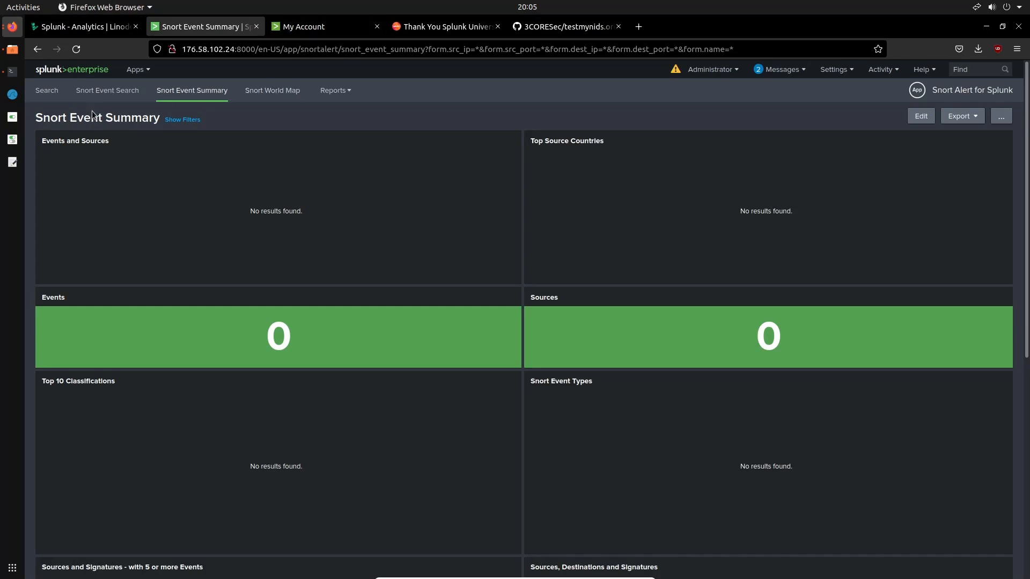
{"action": "left_click", "coordinate": [88, 72]}
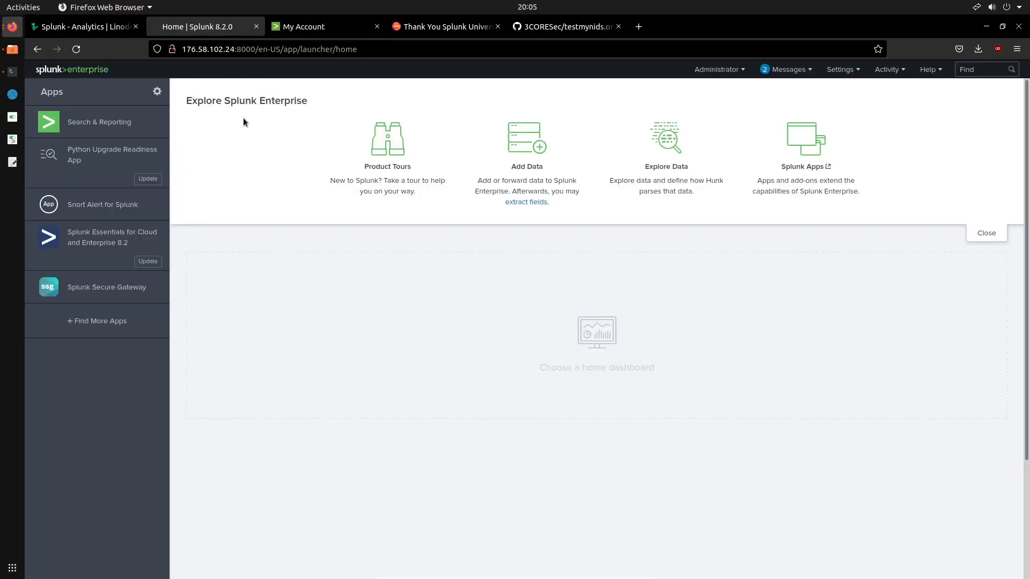
{"action": "left_click", "coordinate": [803, 76]}
{"action": "left_click", "coordinate": [855, 138]}
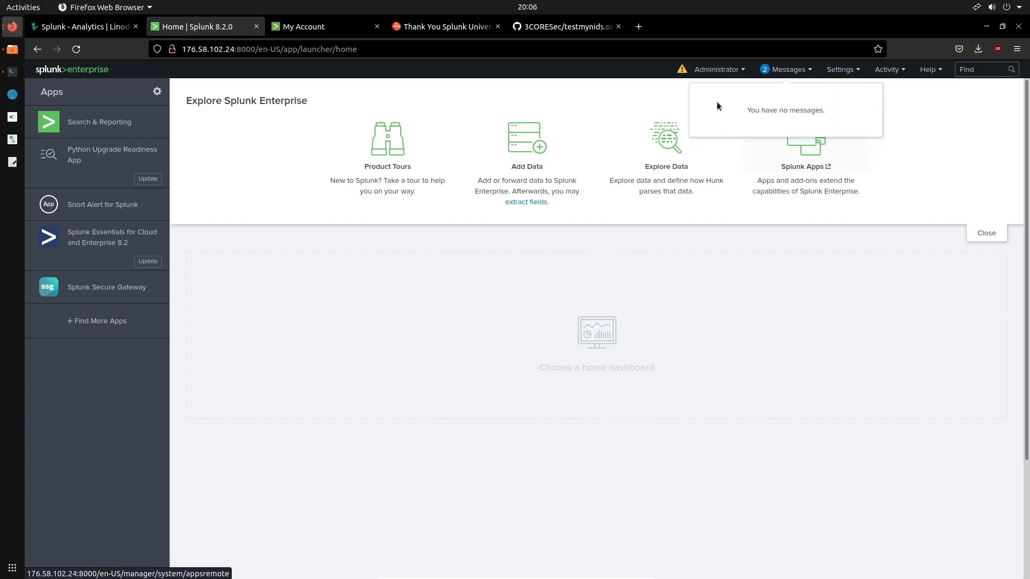
{"action": "left_click", "coordinate": [723, 71]}
{"action": "left_click", "coordinate": [723, 70]}
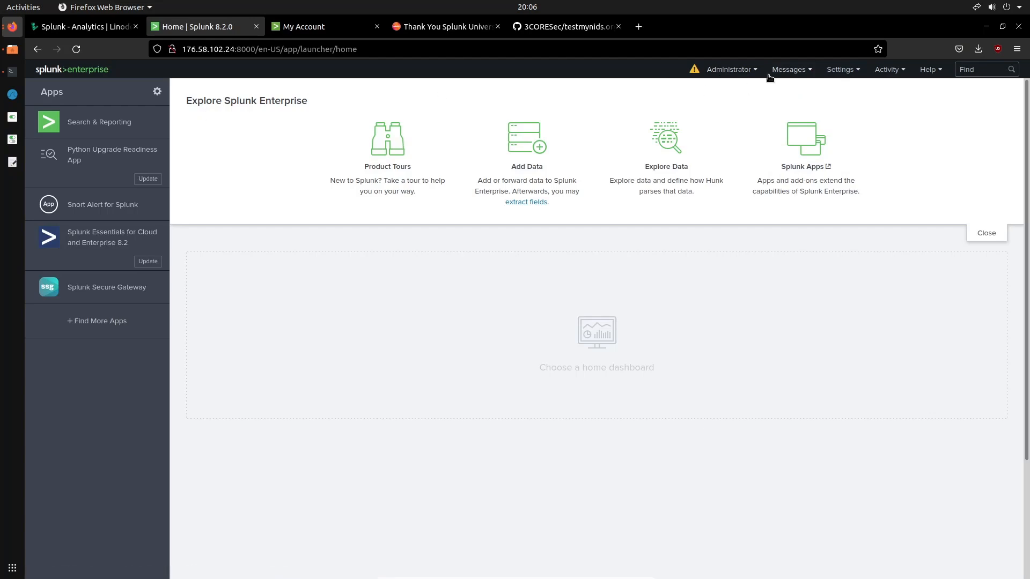
Open the Data Summary in Search & Reporting and review its hosts and sources
{"action": "left_click", "coordinate": [124, 126]}
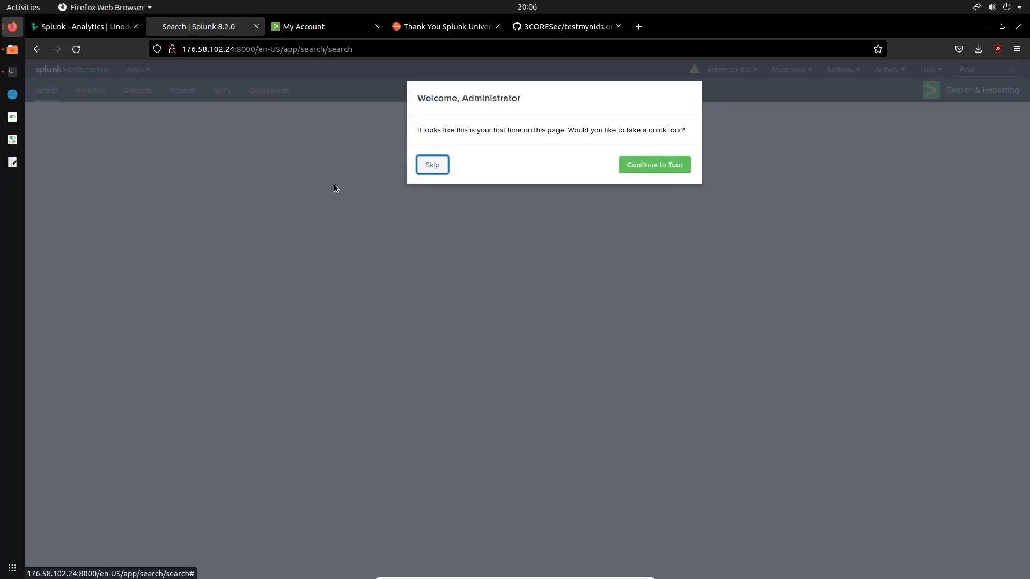
{"action": "left_click", "coordinate": [441, 166]}
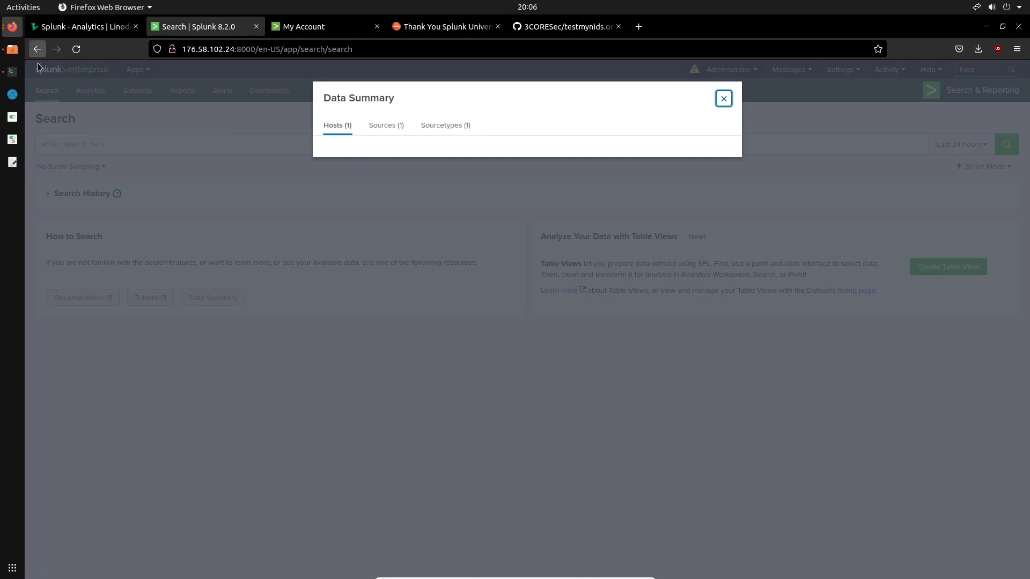
{"action": "left_click", "coordinate": [11, 72]}
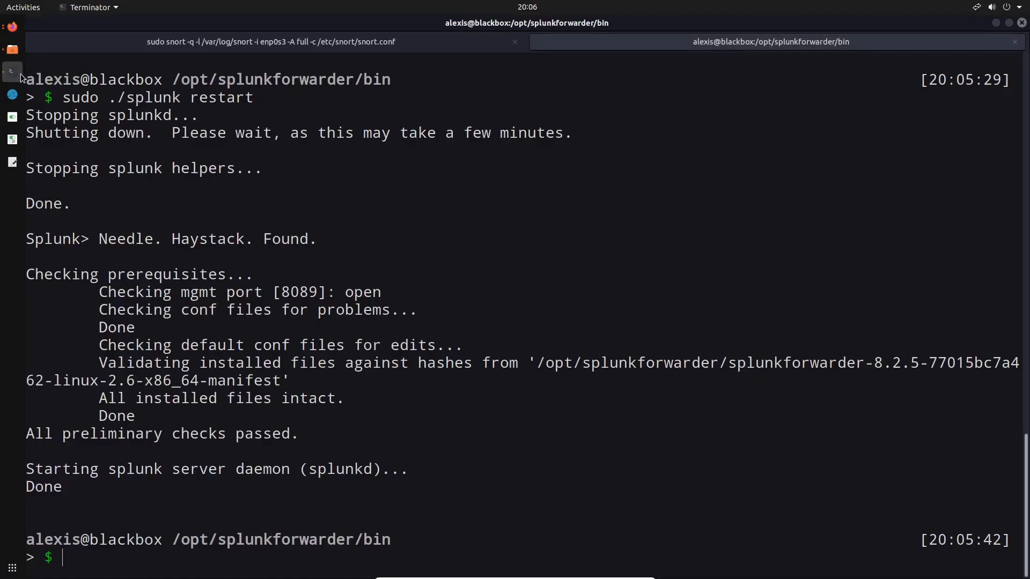
{"action": "left_click", "coordinate": [11, 26]}
{"action": "left_click", "coordinate": [357, 132]}
{"action": "left_click", "coordinate": [339, 126]}
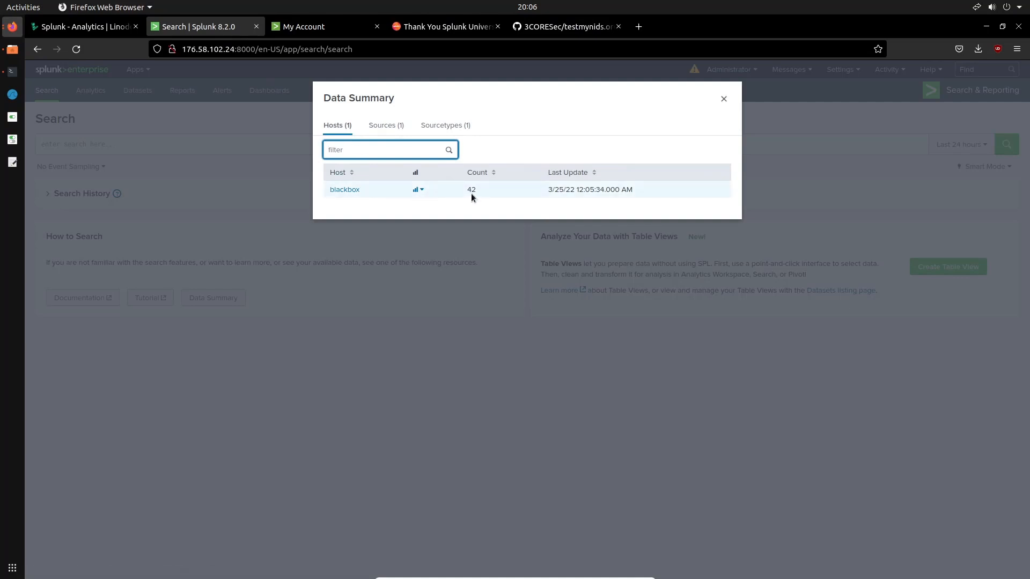
{"action": "left_click", "coordinate": [385, 126]}
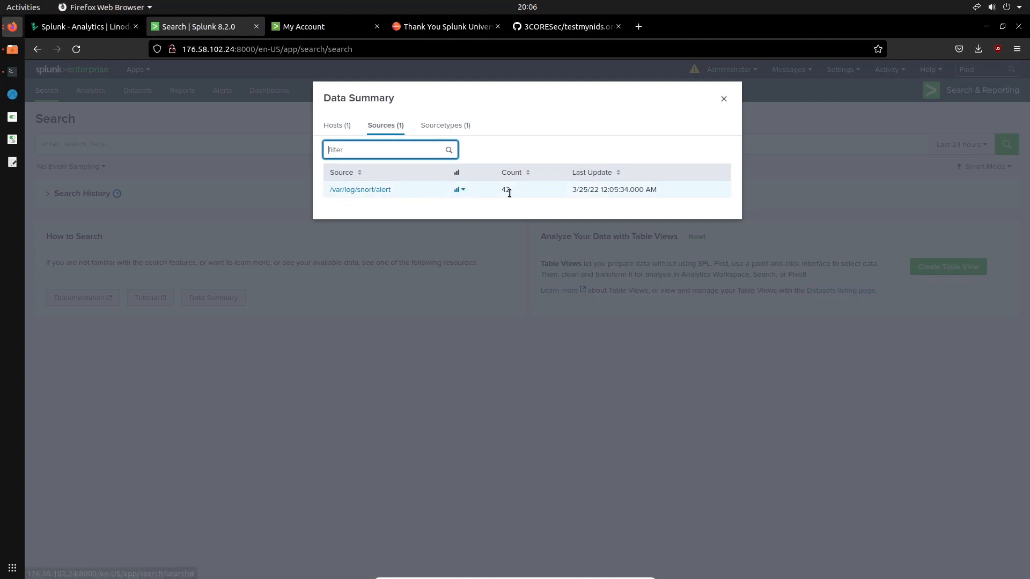
List the events from the /var/log/snort/alert source and examine the first event's field details
{"action": "left_click", "coordinate": [378, 190]}
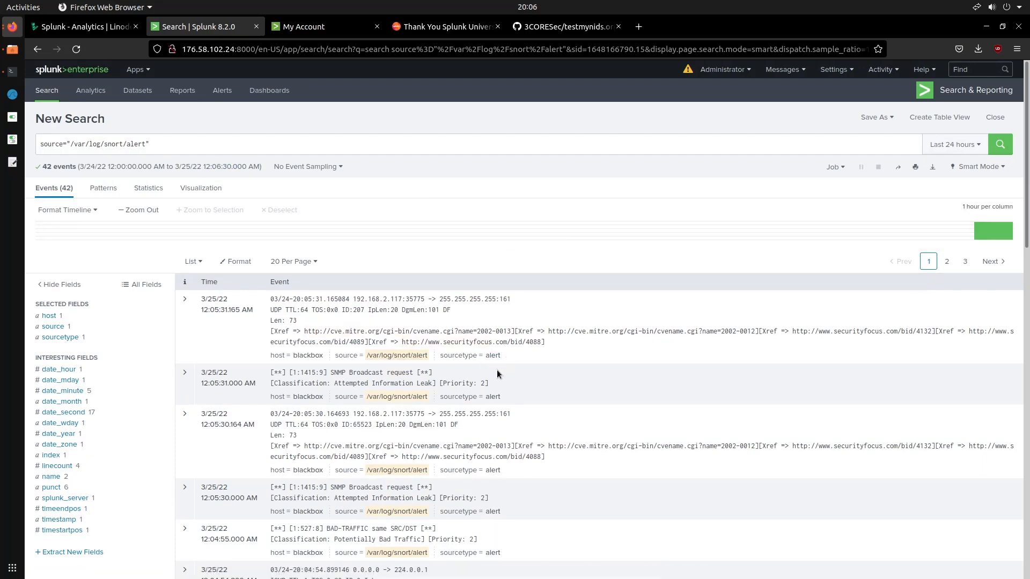
{"action": "left_click", "coordinate": [184, 299]}
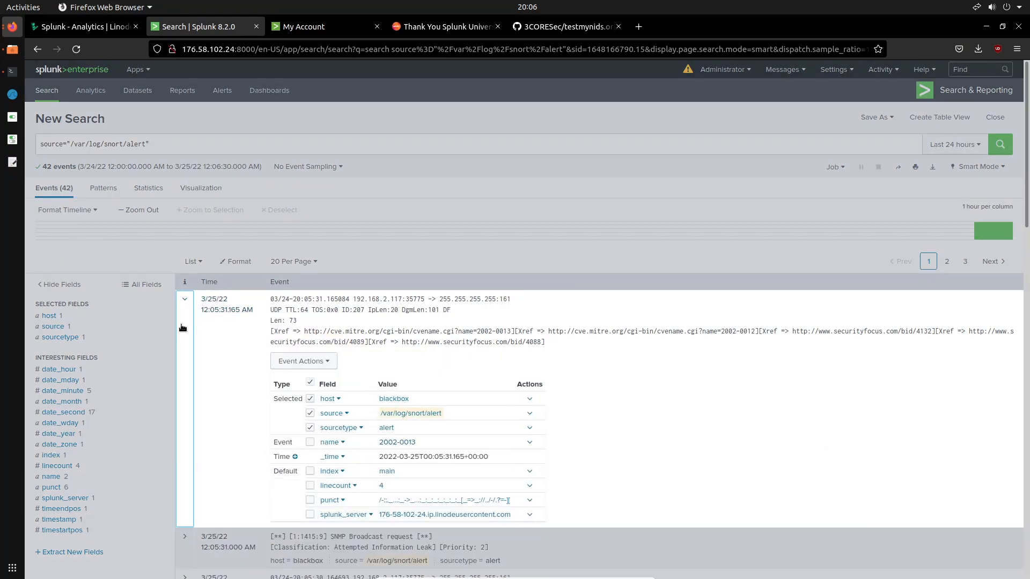
{"action": "left_click", "coordinate": [185, 299]}
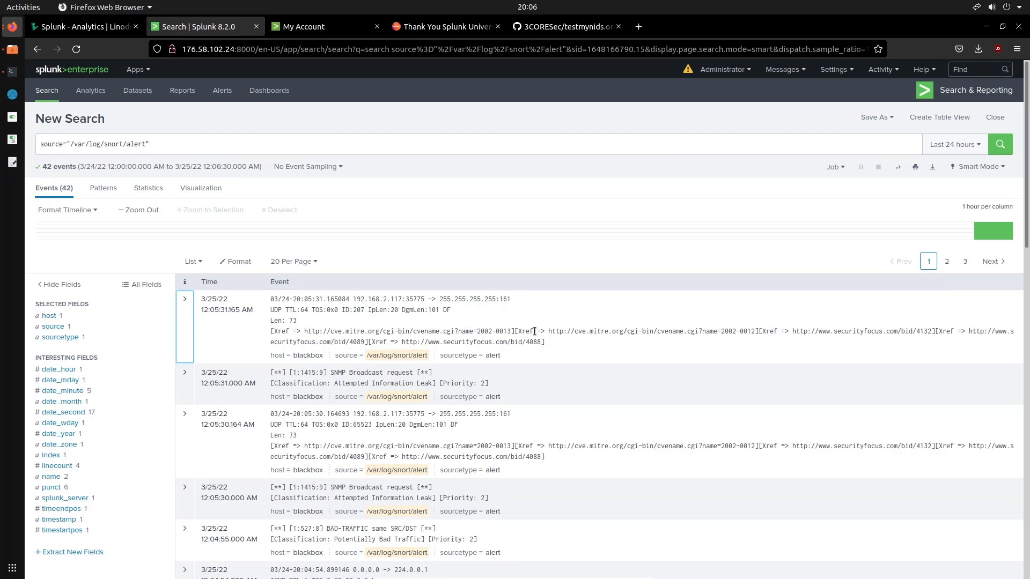
{"action": "scroll", "coordinate": [533, 330], "scroll_direction": "down", "scroll_amount": 5}
{"action": "scroll", "coordinate": [533, 330], "scroll_direction": "up", "scroll_amount": 5}
Look at the Pivot field options for visualizing the search, cancel them, and return to the event list
{"action": "left_click", "coordinate": [213, 190]}
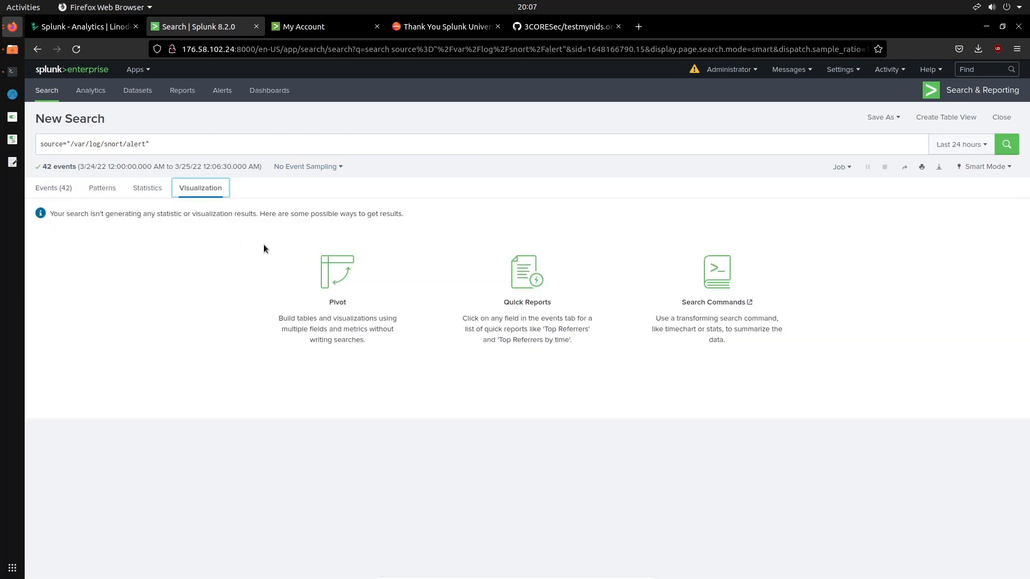
{"action": "left_click", "coordinate": [340, 289]}
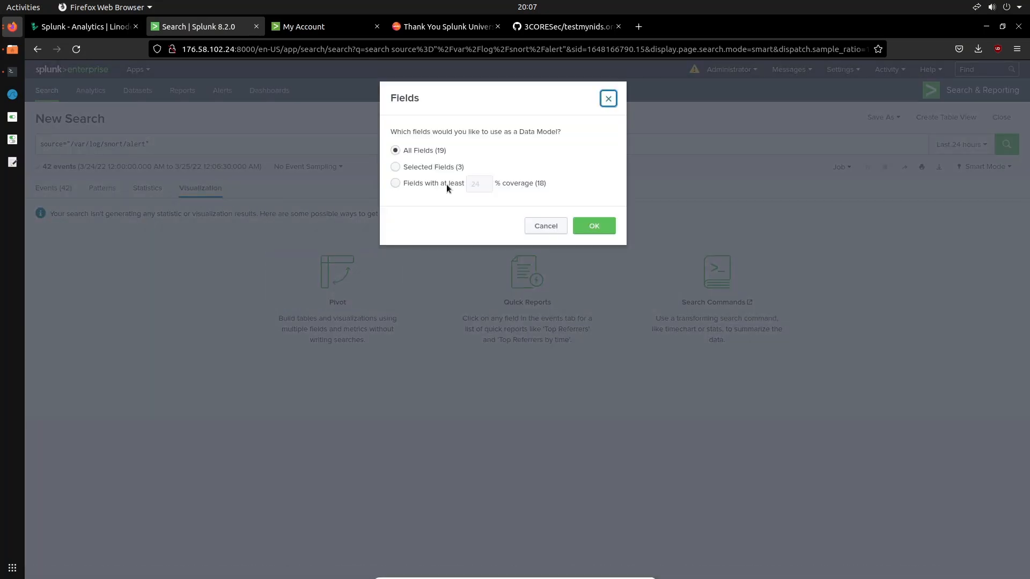
{"action": "left_click", "coordinate": [550, 226]}
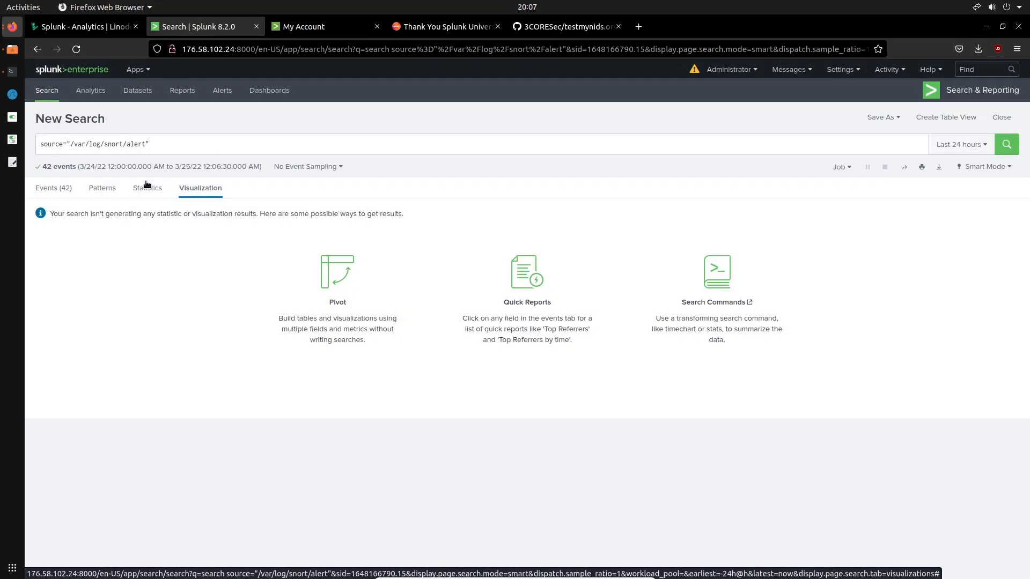
{"action": "left_click", "coordinate": [76, 189]}
Expand the first Snort alert event, view the Extract Fields method page for it, and return to the search results
{"action": "left_click", "coordinate": [184, 295]}
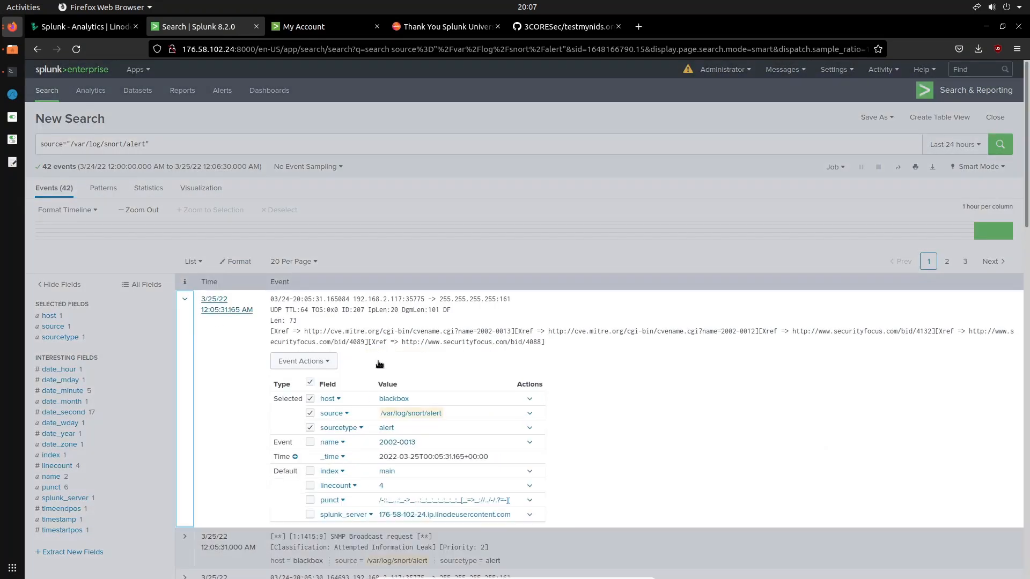
{"action": "scroll", "coordinate": [352, 348], "scroll_direction": "down", "scroll_amount": 3}
{"action": "left_click", "coordinate": [304, 177]}
{"action": "left_click", "coordinate": [303, 178]}
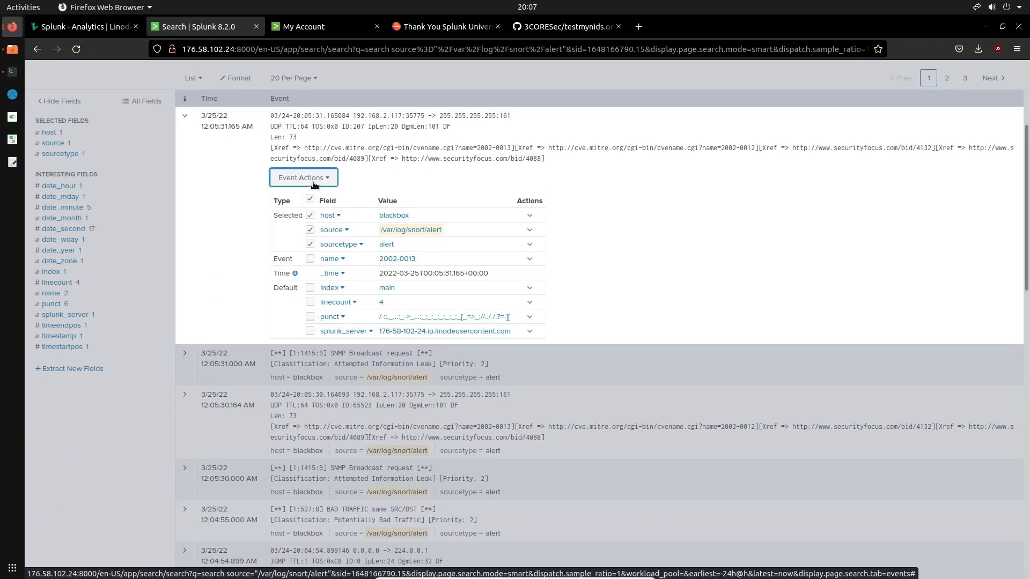
{"action": "scroll", "coordinate": [346, 245], "scroll_direction": "down", "scroll_amount": 4}
{"action": "scroll", "coordinate": [346, 245], "scroll_direction": "up", "scroll_amount": 5}
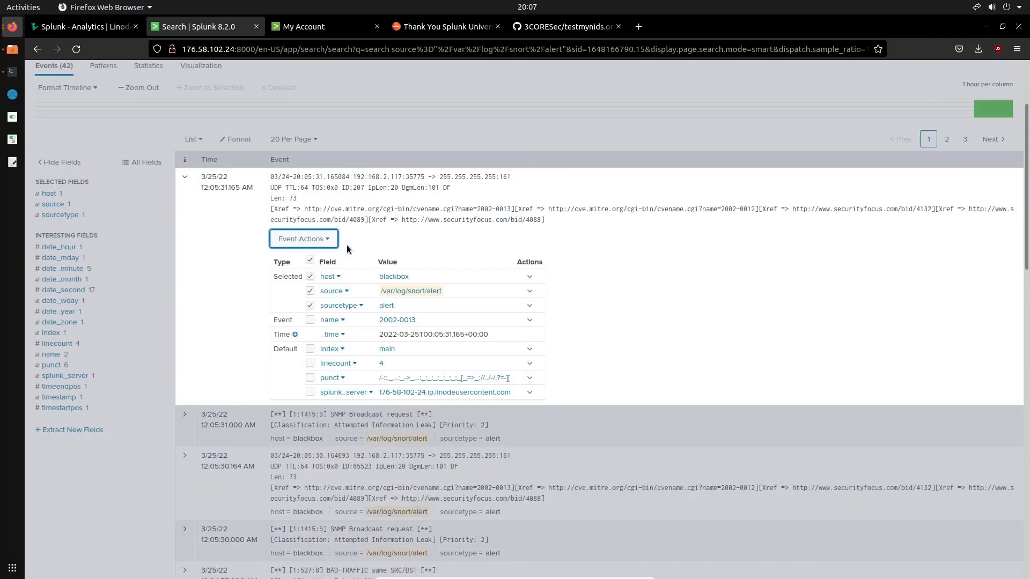
{"action": "left_click", "coordinate": [299, 242]}
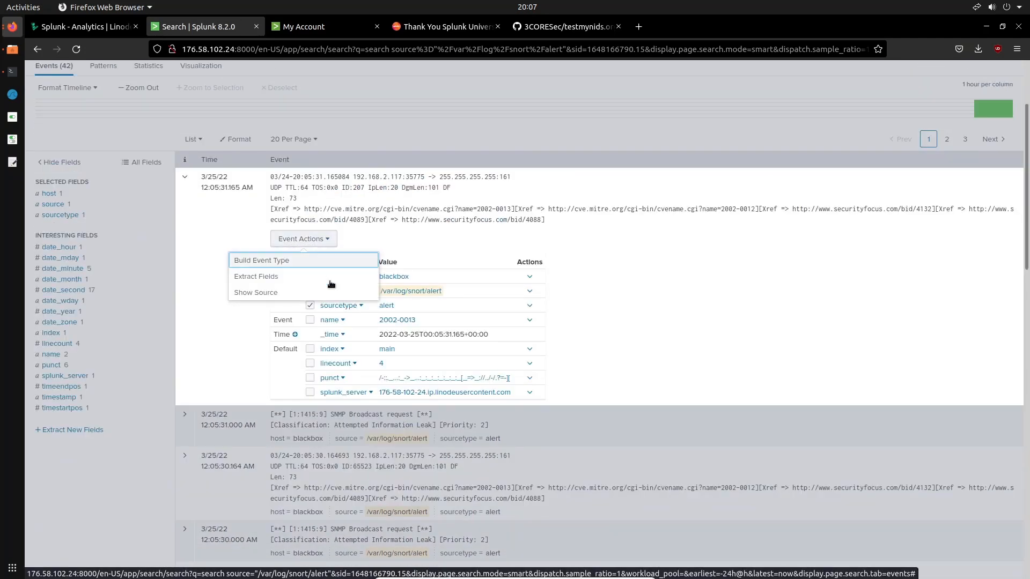
{"action": "left_click", "coordinate": [298, 279]}
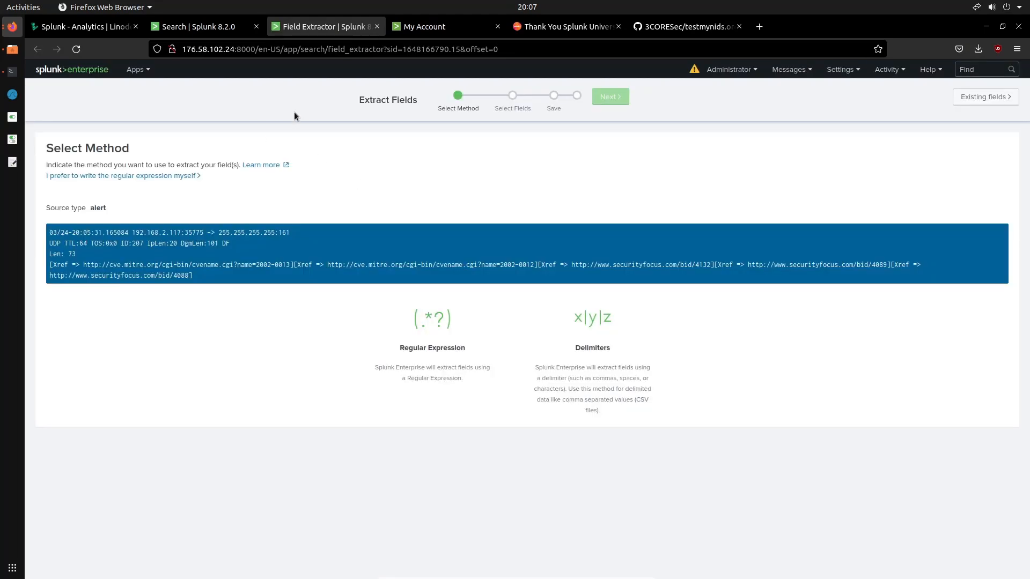
{"action": "left_click", "coordinate": [215, 26]}
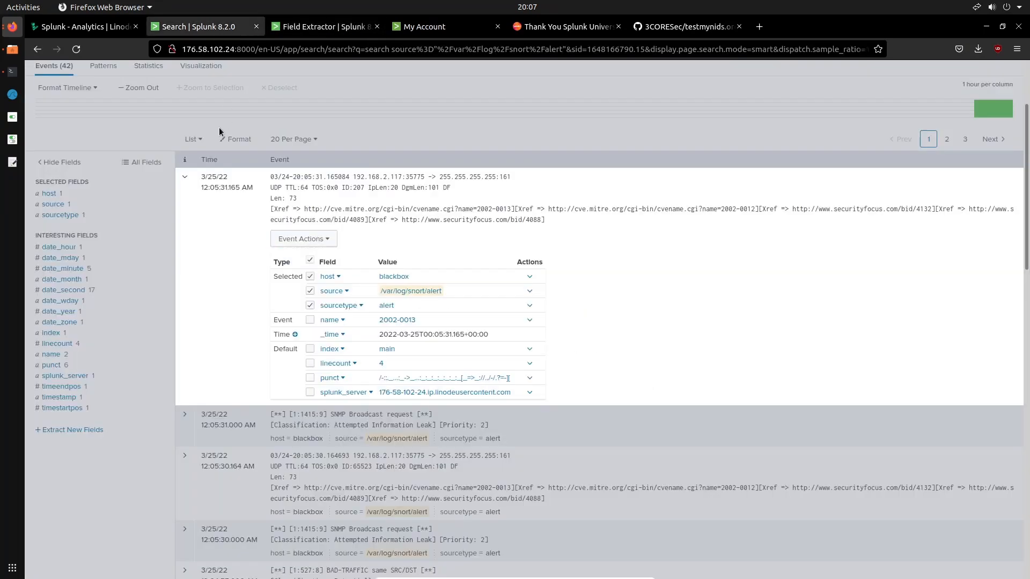
Open the Snort Alert for Splunk app and review the panels of its Snort Event Summary dashboard
{"action": "scroll", "coordinate": [212, 143], "scroll_direction": "up", "scroll_amount": 1}
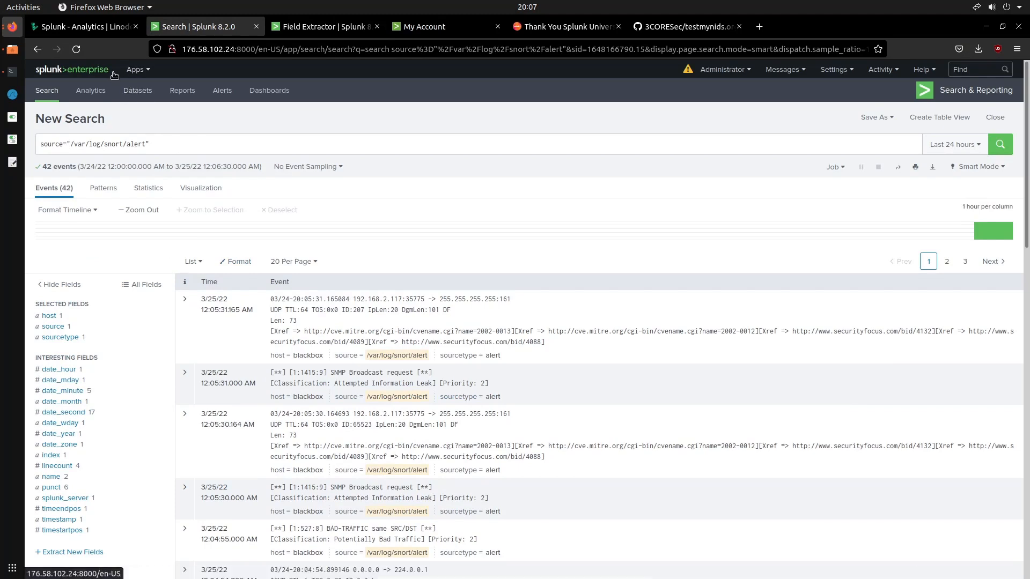
{"action": "left_click", "coordinate": [138, 92]}
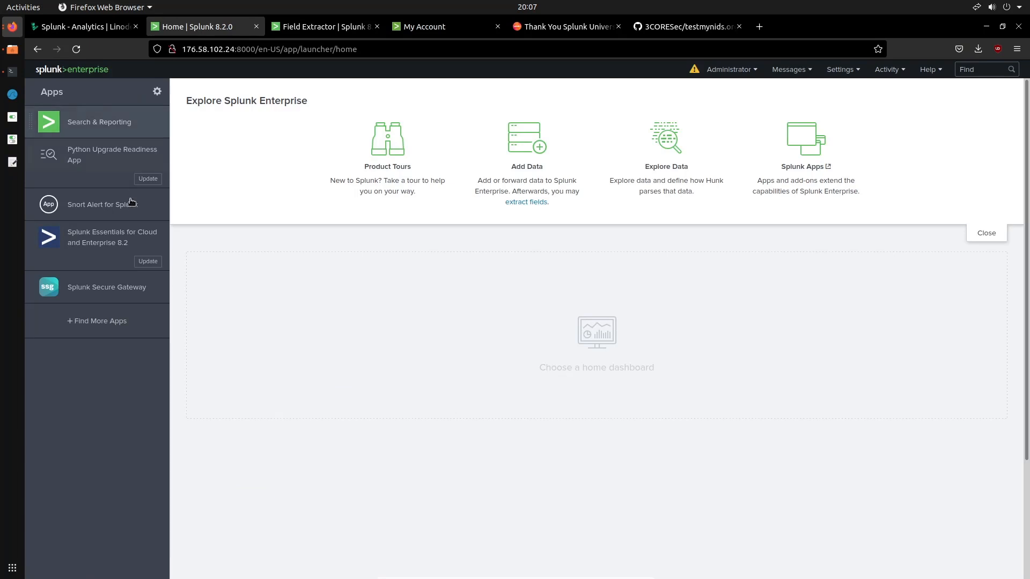
{"action": "left_click", "coordinate": [112, 214]}
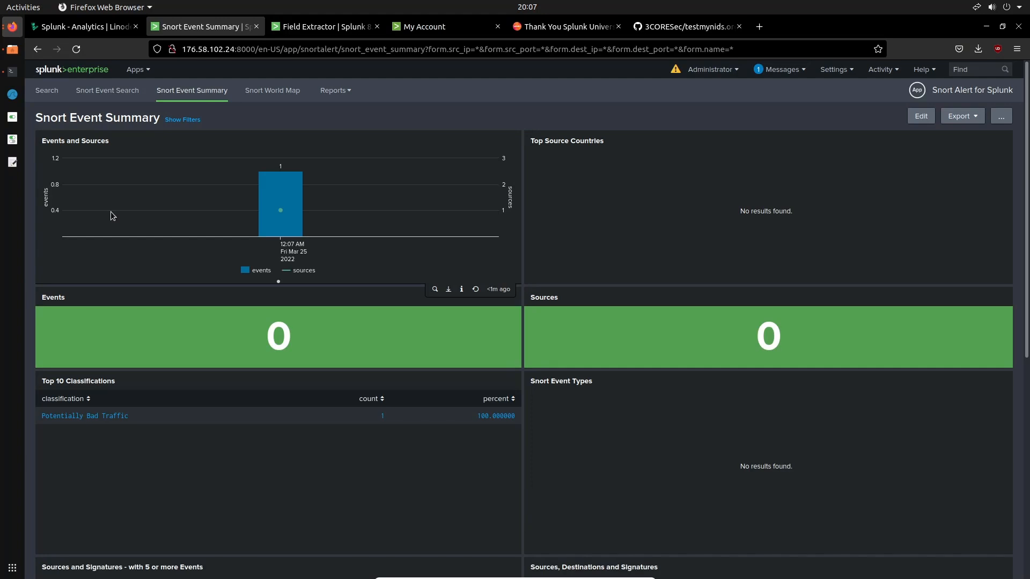
{"action": "scroll", "coordinate": [269, 236], "scroll_direction": "down", "scroll_amount": 5}
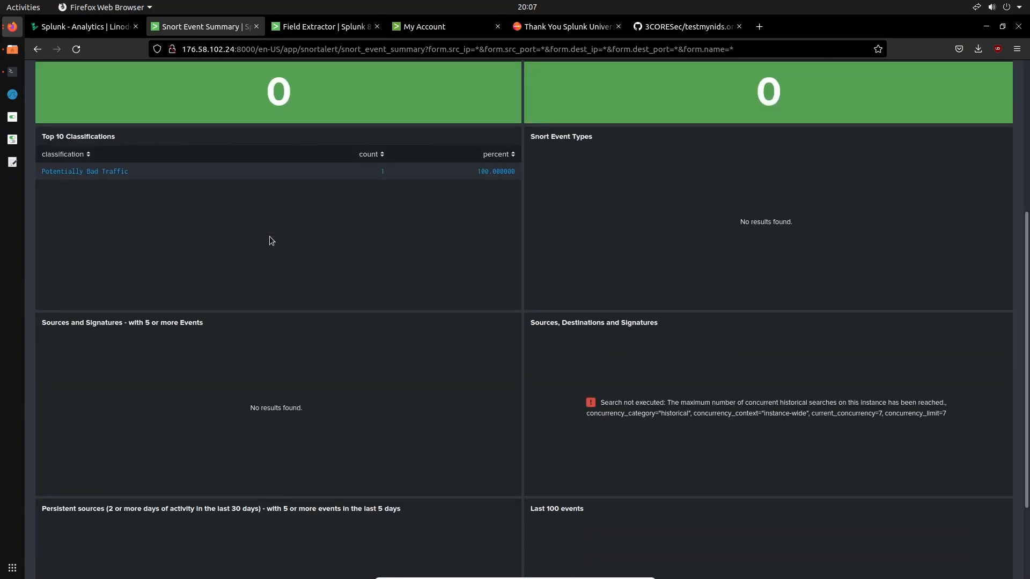
{"action": "scroll", "coordinate": [269, 236], "scroll_direction": "down", "scroll_amount": 2}
{"action": "scroll", "coordinate": [269, 236], "scroll_direction": "up", "scroll_amount": 7}
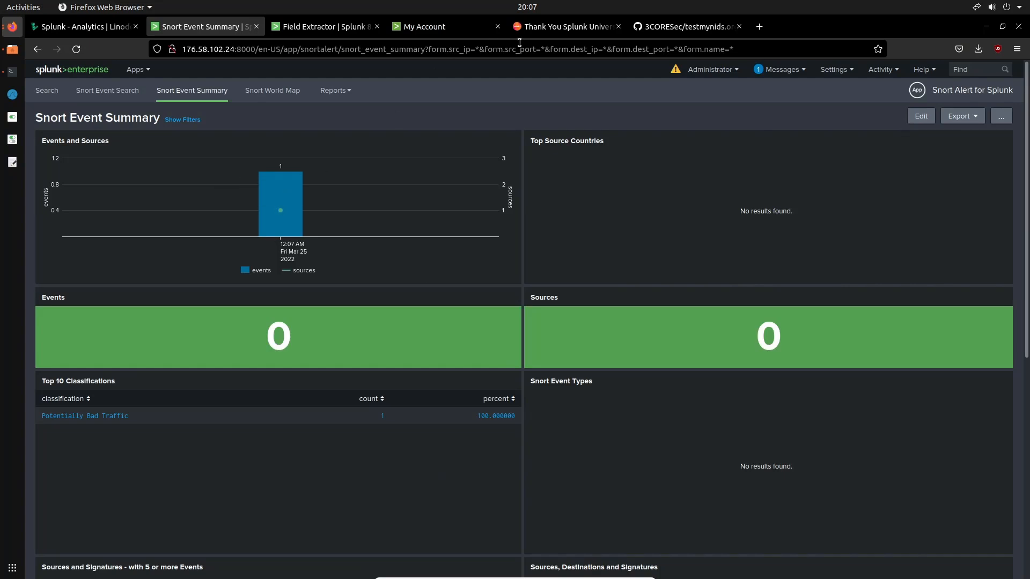
Open the 3CORESec/testmynids.org GitHub page and view the README's Interactive mode section with the available tests
{"action": "left_click", "coordinate": [651, 32]}
{"action": "scroll", "coordinate": [477, 224], "scroll_direction": "up", "scroll_amount": 5}
{"action": "scroll", "coordinate": [474, 222], "scroll_direction": "down", "scroll_amount": 3}
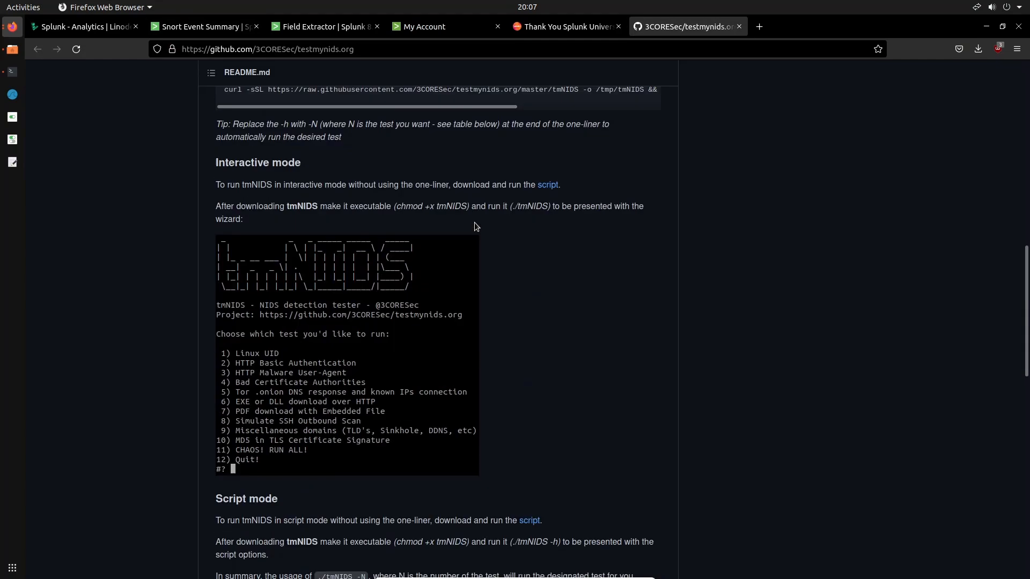
Review the testmynids.org README from its introduction through the Interactive mode, Script mode and Included tests sections
{"action": "scroll", "coordinate": [475, 225], "scroll_direction": "up", "scroll_amount": 10}
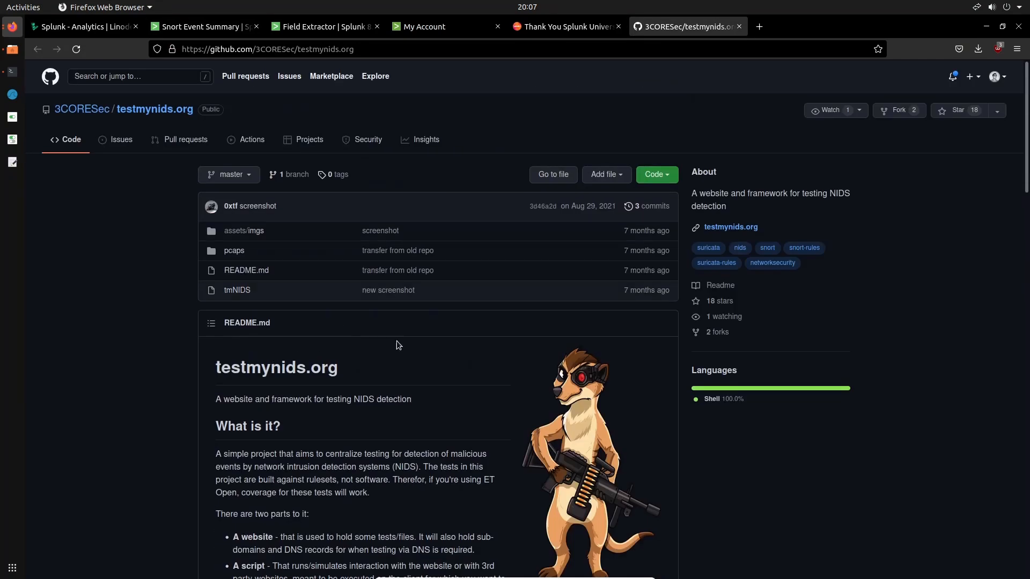
{"action": "scroll", "coordinate": [397, 340], "scroll_direction": "down", "scroll_amount": 4}
{"action": "scroll", "coordinate": [398, 341], "scroll_direction": "down", "scroll_amount": 5}
{"action": "scroll", "coordinate": [398, 341], "scroll_direction": "down", "scroll_amount": 6}
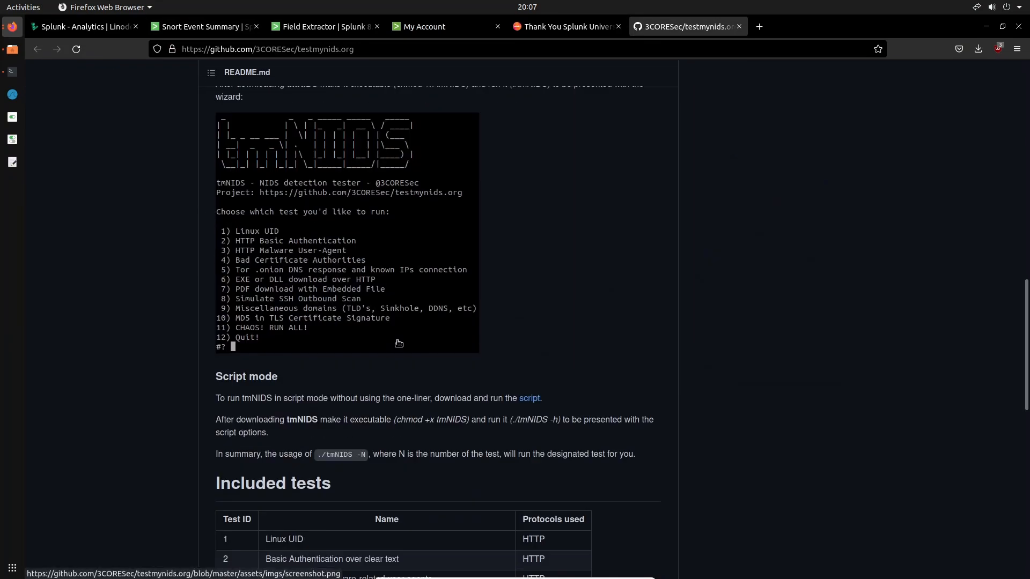
{"action": "scroll", "coordinate": [397, 341], "scroll_direction": "down", "scroll_amount": 10}
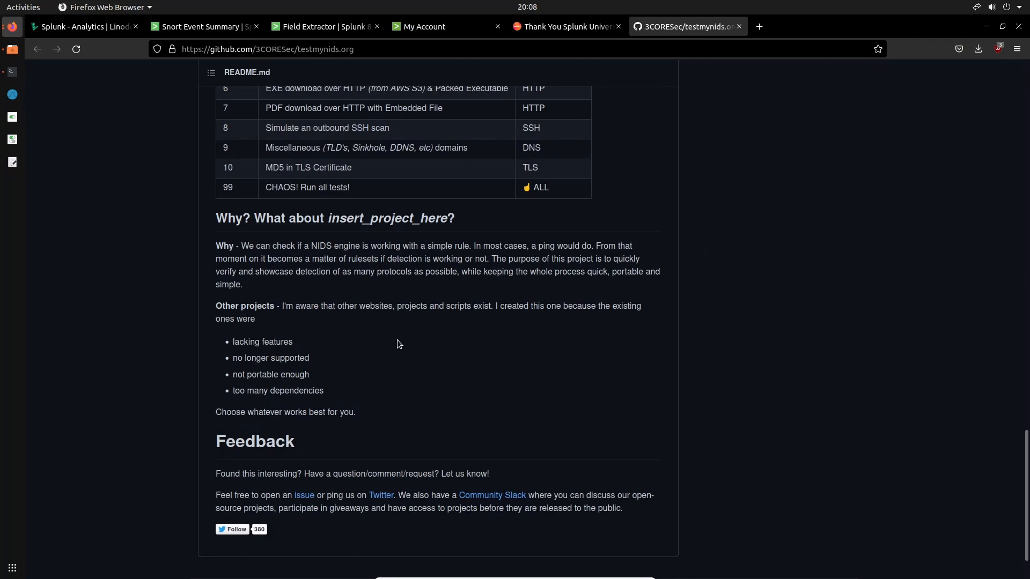
{"action": "scroll", "coordinate": [397, 340], "scroll_direction": "up", "scroll_amount": 7}
{"action": "scroll", "coordinate": [398, 340], "scroll_direction": "up", "scroll_amount": 10}
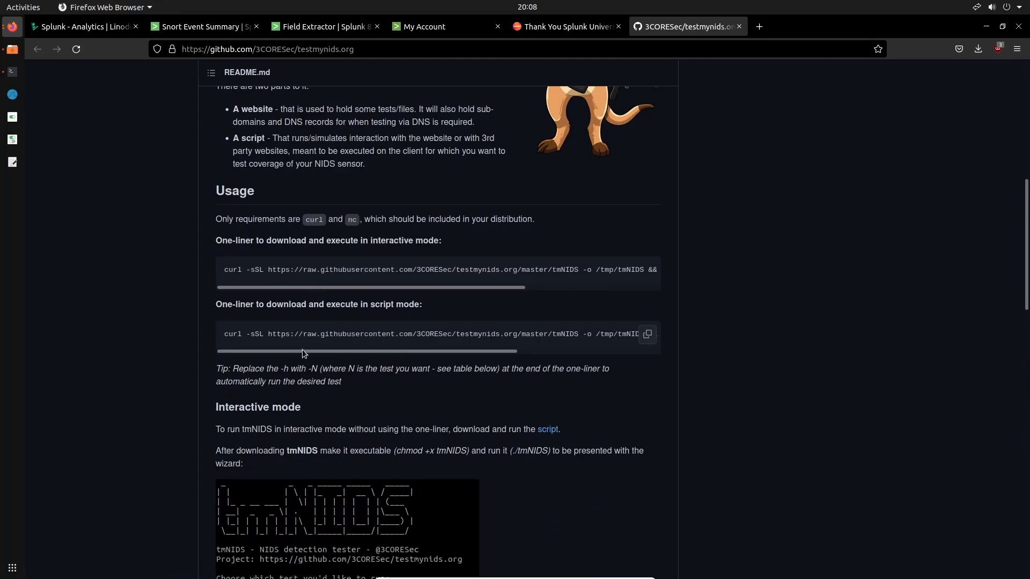
Examine the end of the script-mode one-liner under Usage, highlighting its /tmp/tmNIDS -h part, and skim the surrounding README sections
{"action": "left_click_drag", "start_coordinate": [299, 350], "coordinate": [628, 354]}
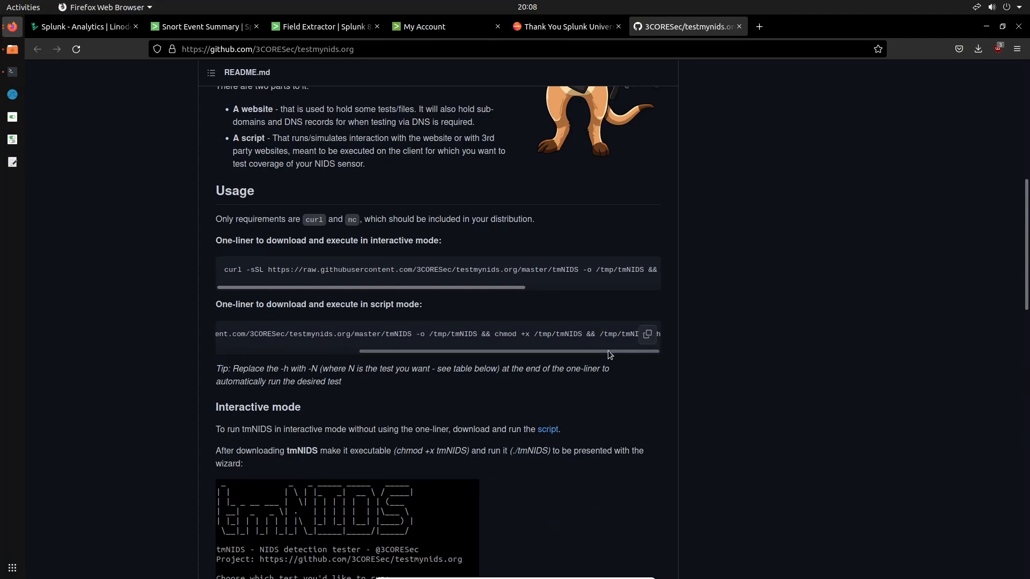
{"action": "left_click_drag", "start_coordinate": [610, 334], "coordinate": [660, 334]}
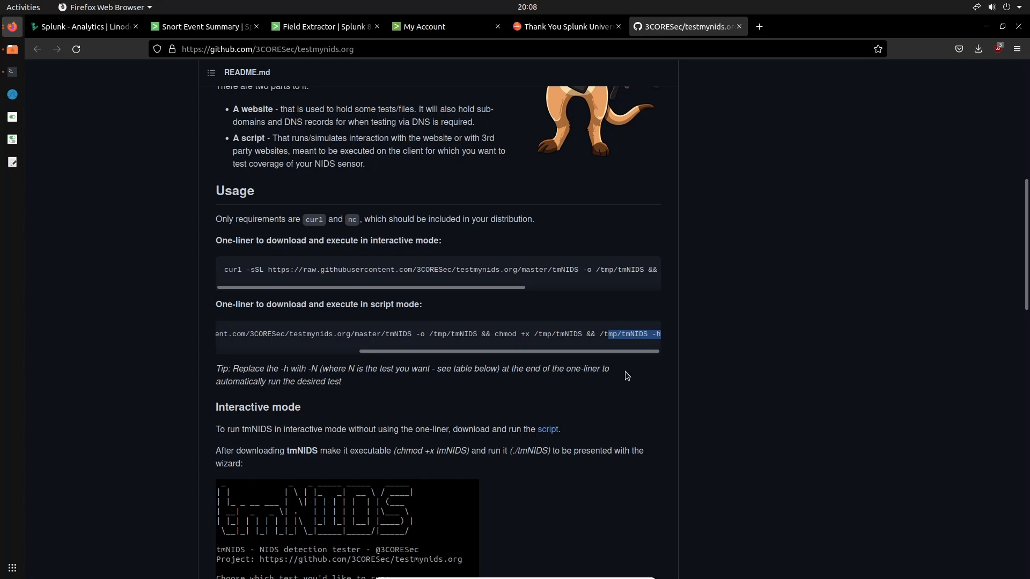
{"action": "scroll", "coordinate": [625, 371], "scroll_direction": "up", "scroll_amount": 3}
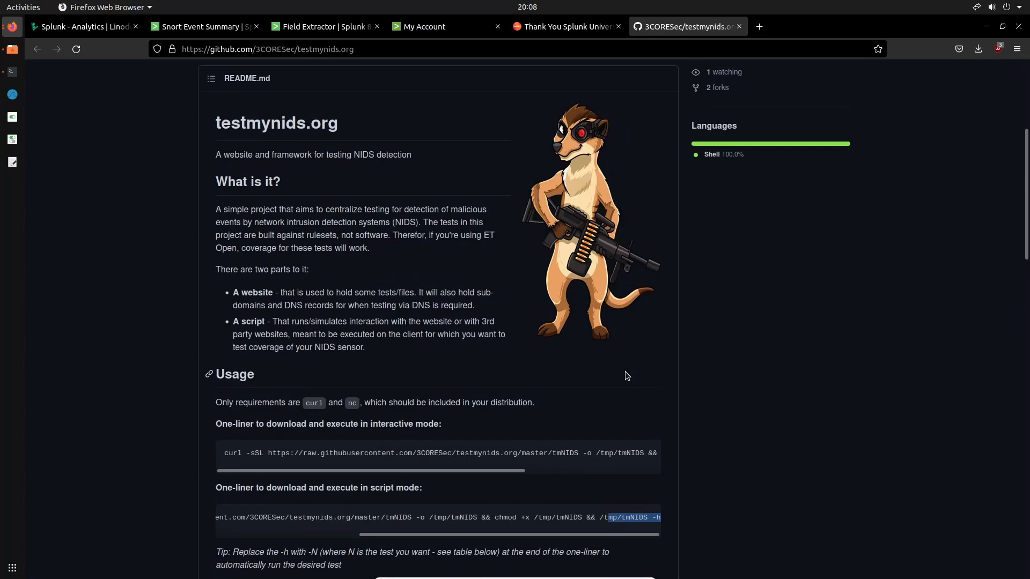
{"action": "scroll", "coordinate": [625, 371], "scroll_direction": "down", "scroll_amount": 3}
{"action": "scroll", "coordinate": [626, 371], "scroll_direction": "up", "scroll_amount": 5}
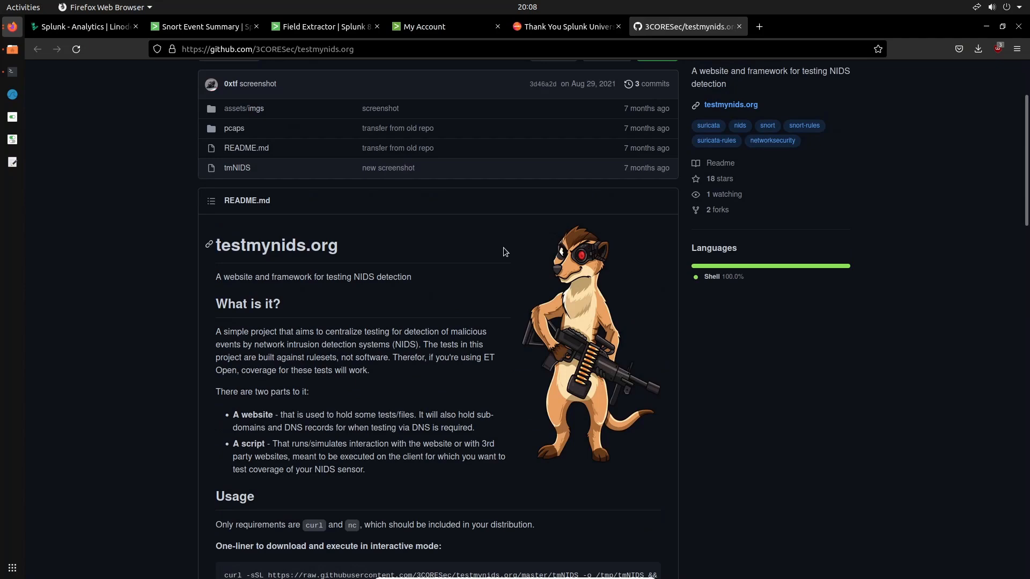
{"action": "scroll", "coordinate": [503, 247], "scroll_direction": "down", "scroll_amount": 10}
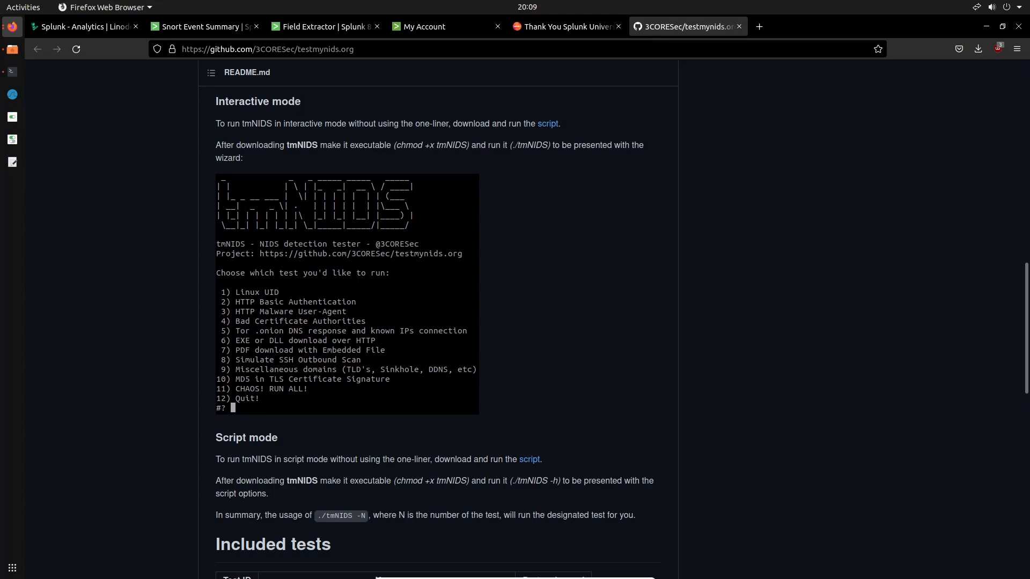
Switch to Terminator and check the running Snort session and the Splunk forwarder restart session
{"action": "left_click", "coordinate": [13, 71]}
{"action": "left_click", "coordinate": [351, 44]}
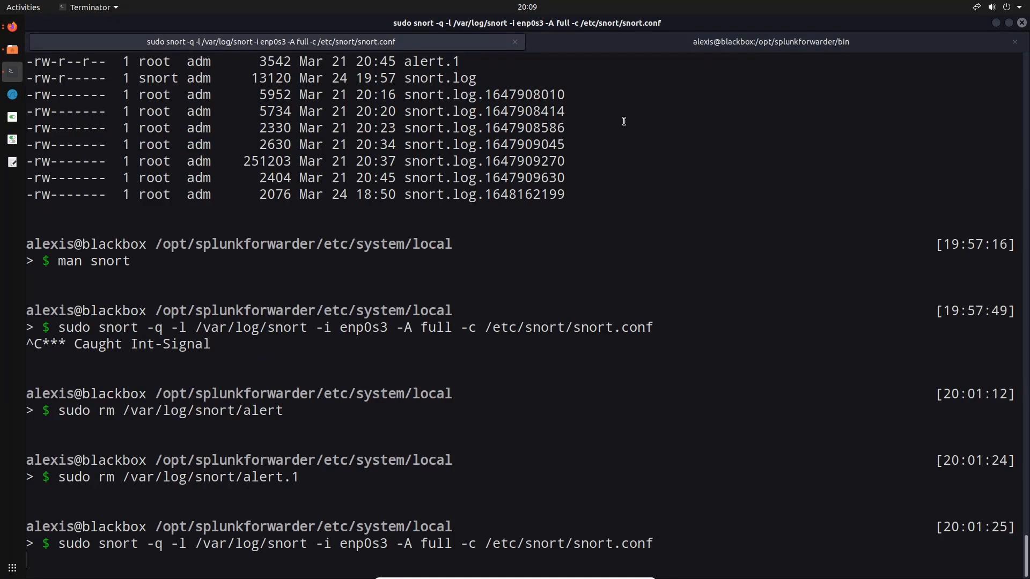
{"action": "left_click", "coordinate": [691, 47]}
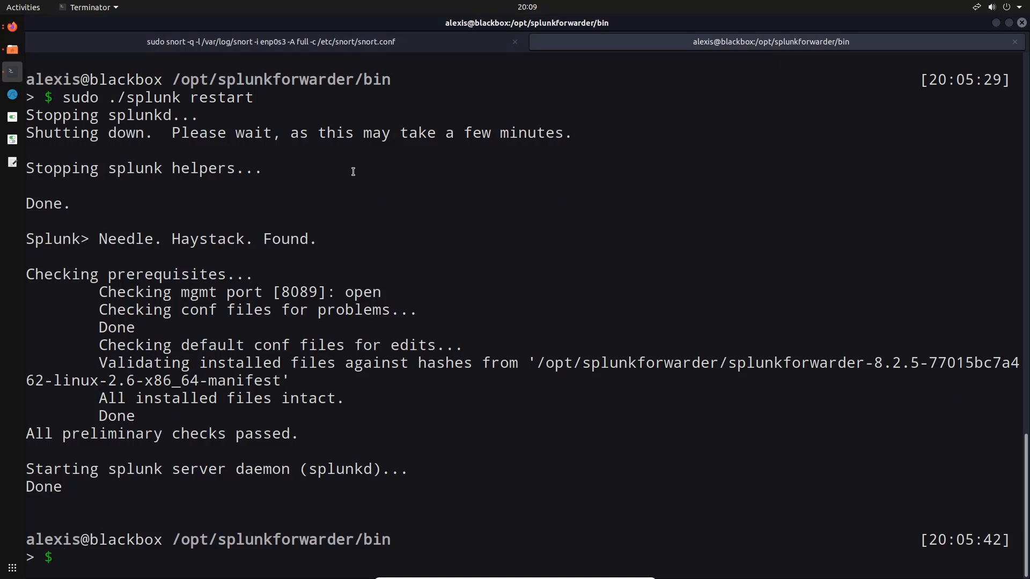
Switch to Firefox, reload the Snort Event Summary dashboard, and examine its Events and Sources chart and the panels below
{"action": "left_click", "coordinate": [13, 27]}
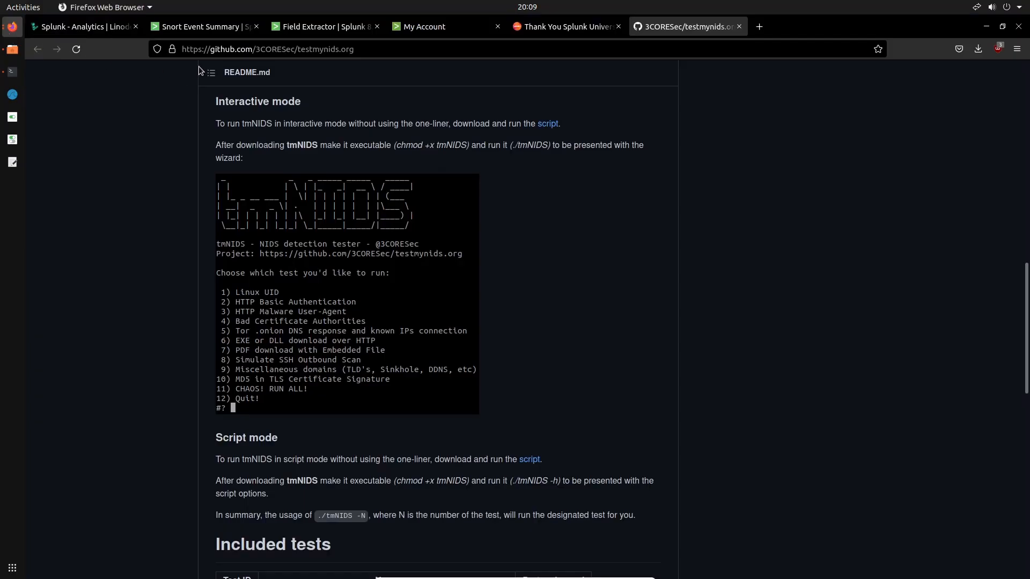
{"action": "left_click", "coordinate": [208, 27]}
{"action": "left_click", "coordinate": [308, 24]}
{"action": "left_click", "coordinate": [207, 27]}
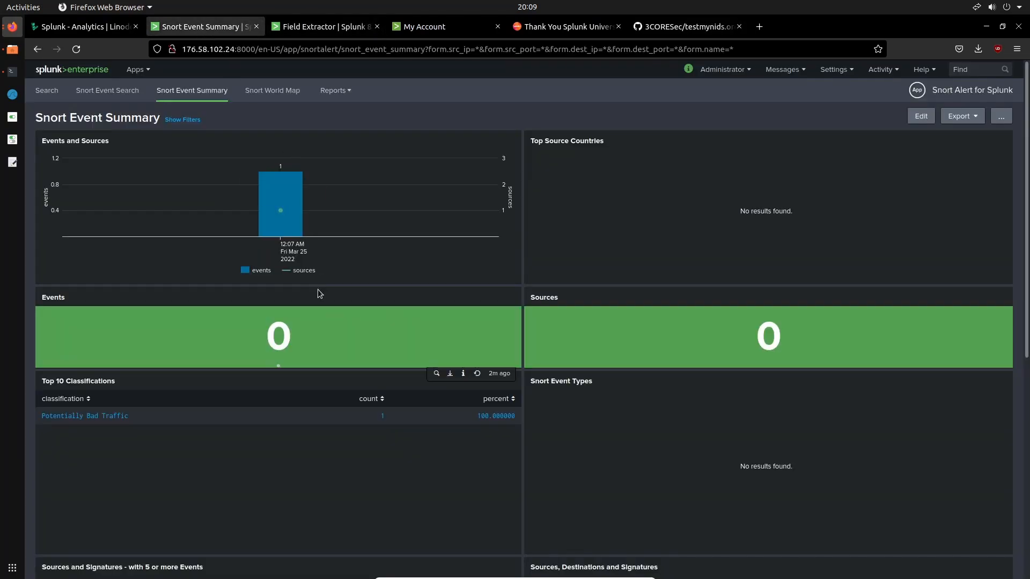
{"action": "left_click", "coordinate": [76, 48]}
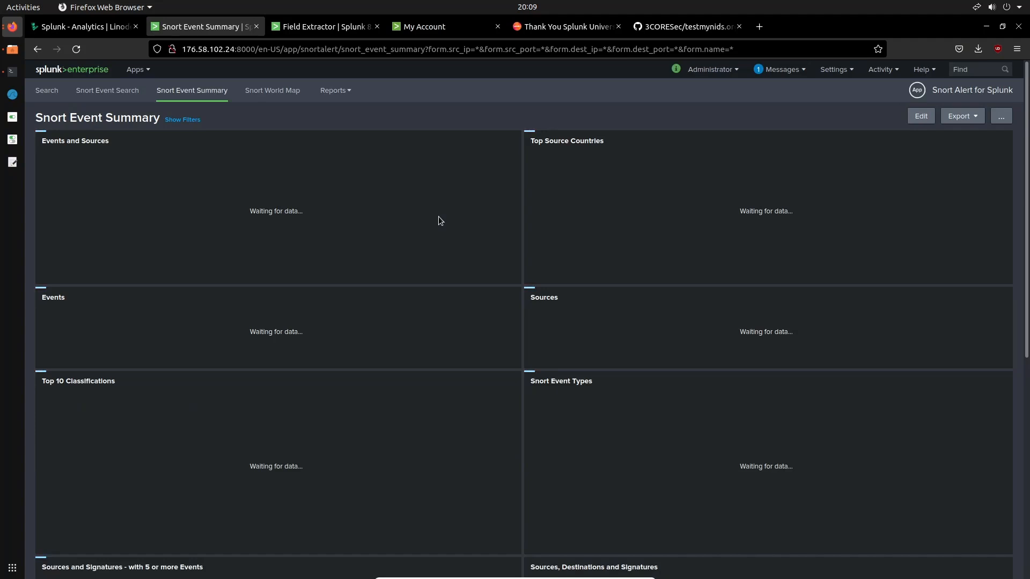
{"action": "mouse_move", "coordinate": [406, 226]}
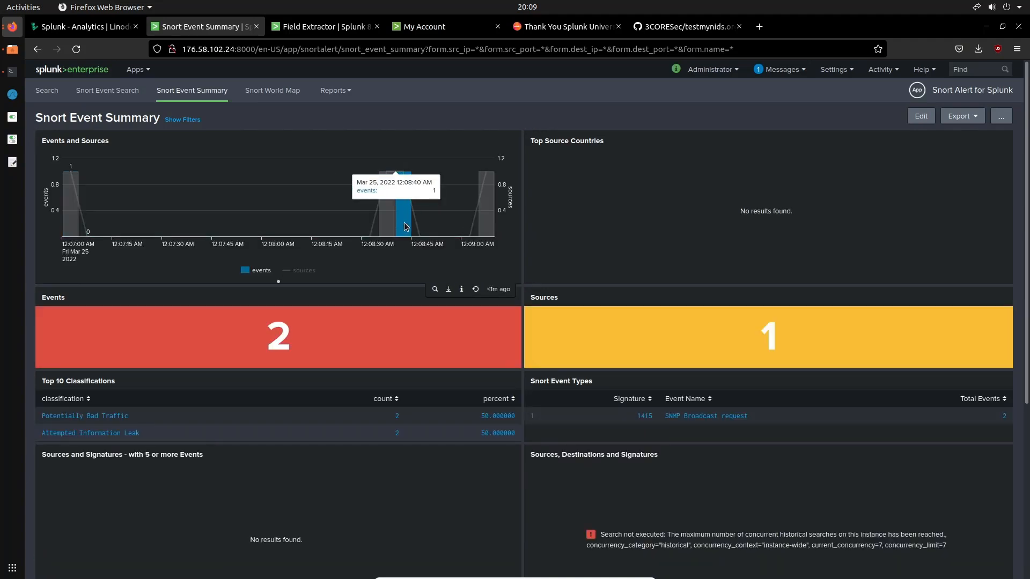
{"action": "mouse_move", "coordinate": [449, 214]}
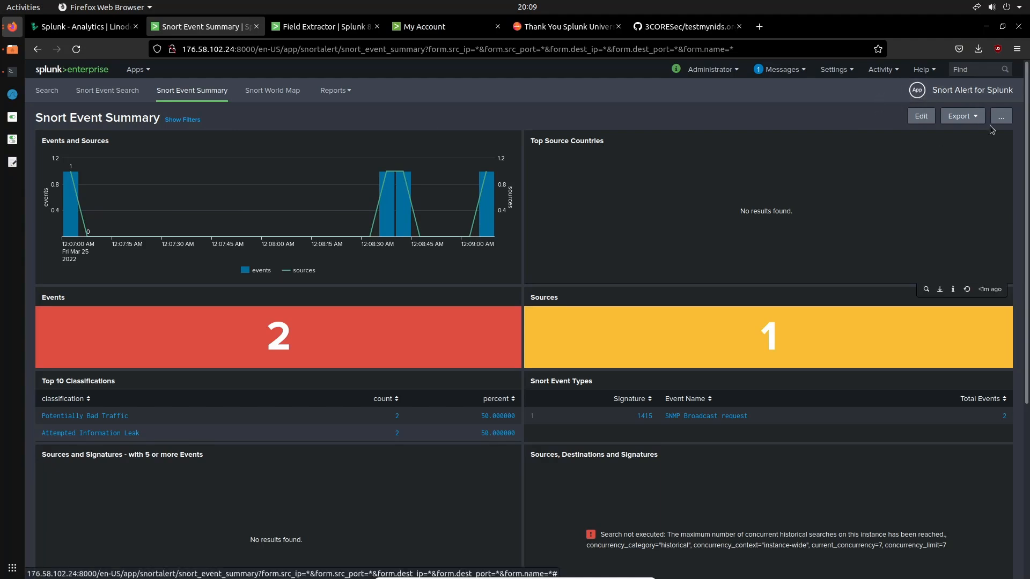
{"action": "scroll", "coordinate": [714, 147], "scroll_direction": "down", "scroll_amount": 5}
{"action": "scroll", "coordinate": [638, 182], "scroll_direction": "up", "scroll_amount": 5}
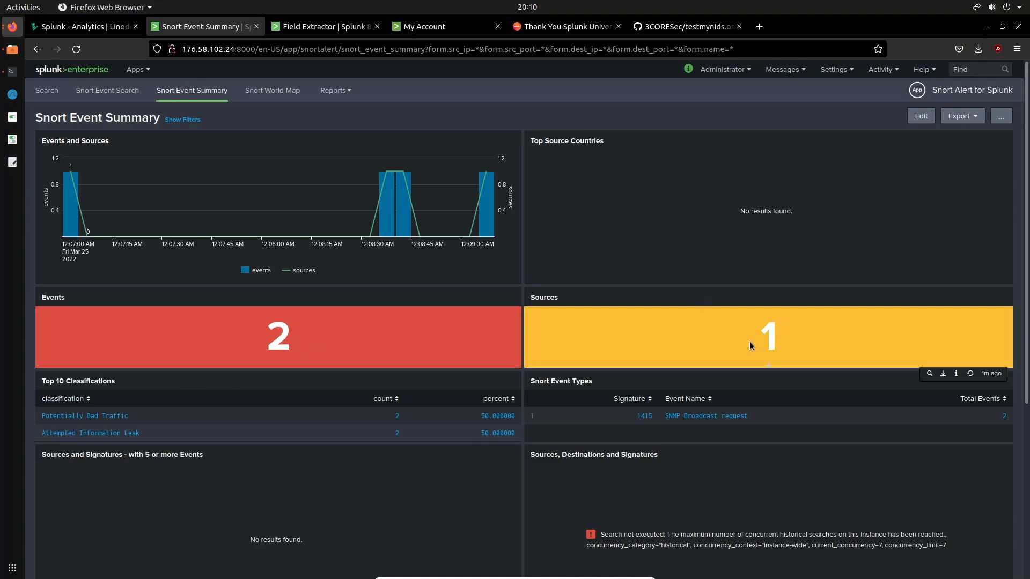
{"action": "scroll", "coordinate": [748, 341], "scroll_direction": "down", "scroll_amount": 4}
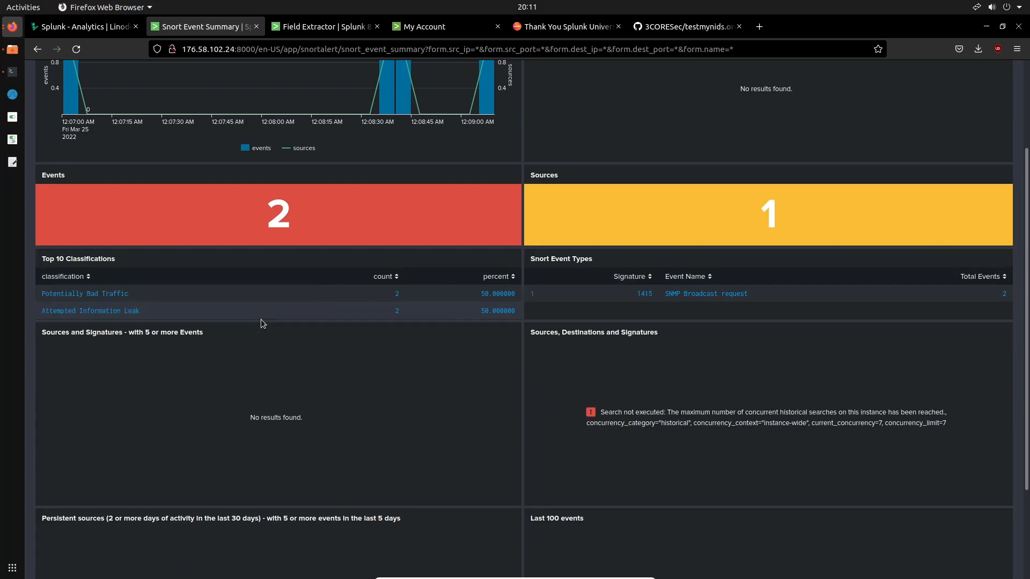
{"action": "scroll", "coordinate": [111, 319], "scroll_direction": "up", "scroll_amount": 3}
Refresh the Snort Event Summary data once more and look over the updated panels
{"action": "left_click", "coordinate": [75, 49]}
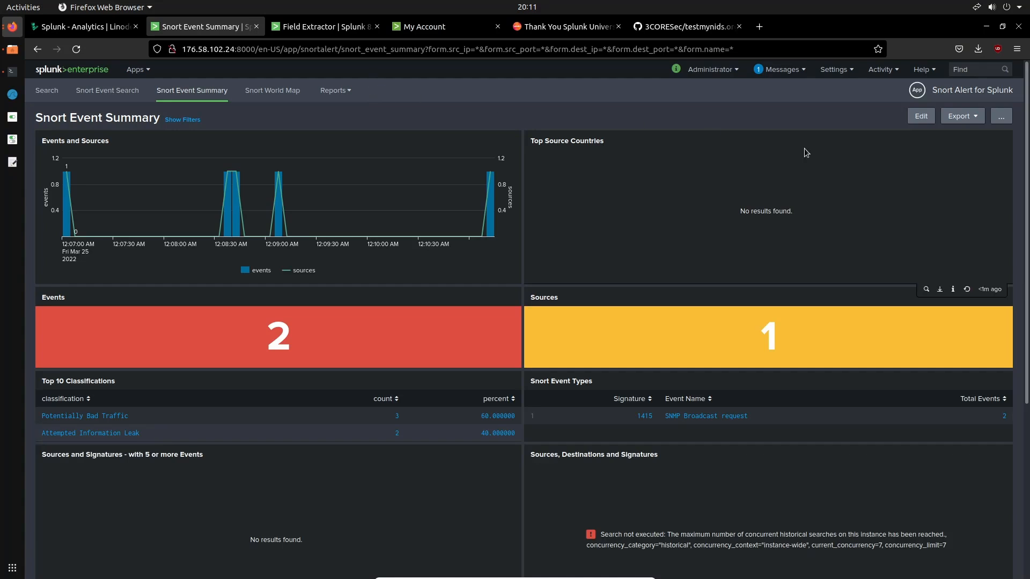
{"action": "scroll", "coordinate": [703, 268], "scroll_direction": "down", "scroll_amount": 5}
{"action": "scroll", "coordinate": [704, 268], "scroll_direction": "up", "scroll_amount": 5}
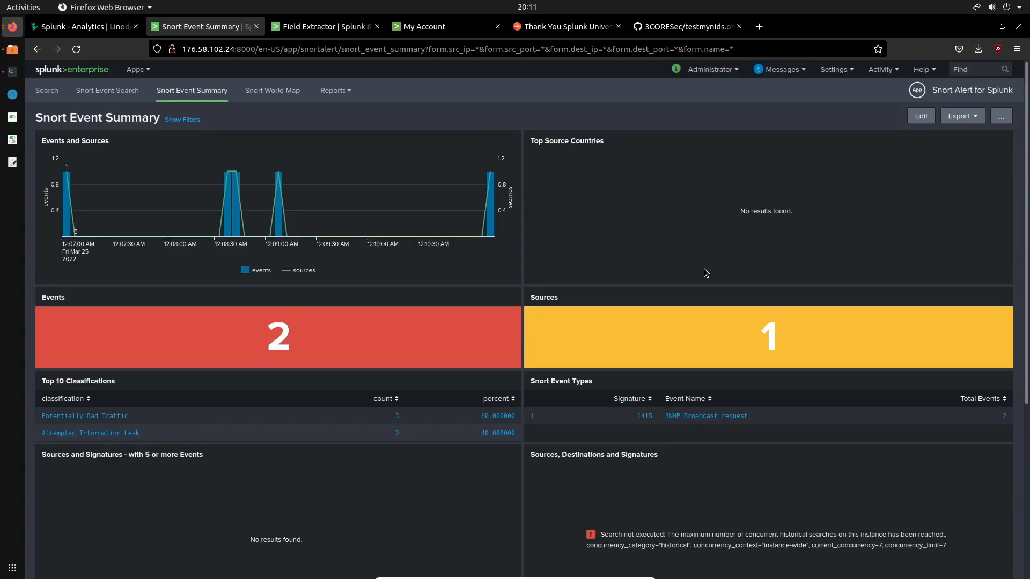
Open Search & Reporting from the Splunk home page and view the events of the snort source through the Data Summary
{"action": "left_click", "coordinate": [94, 73]}
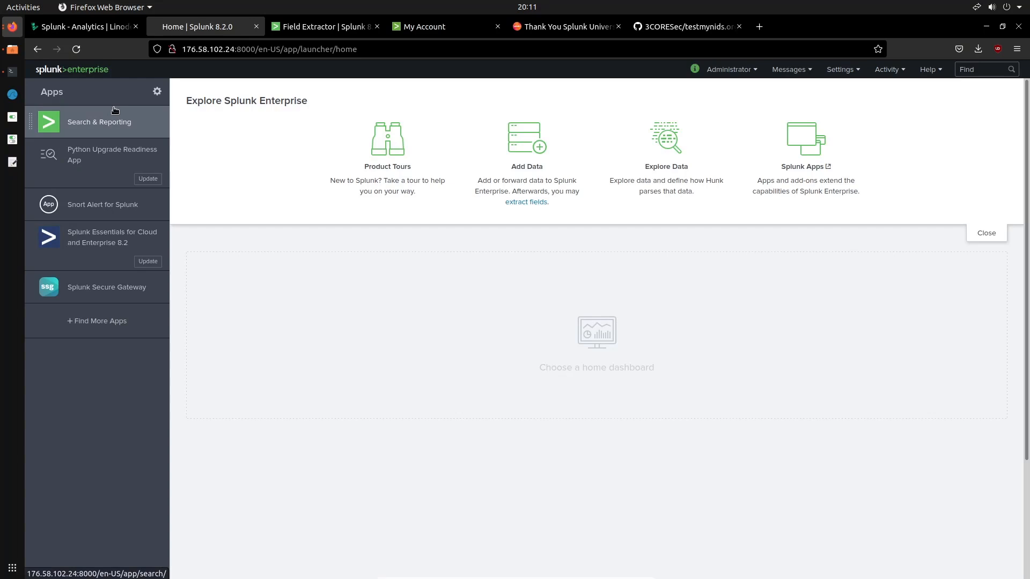
{"action": "left_click", "coordinate": [119, 132]}
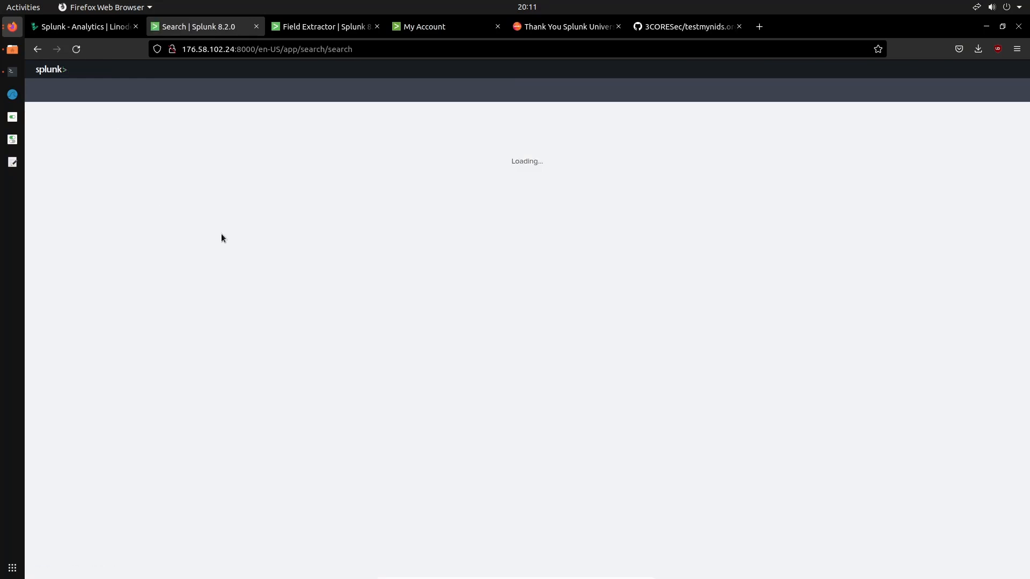
{"action": "left_click", "coordinate": [217, 296]}
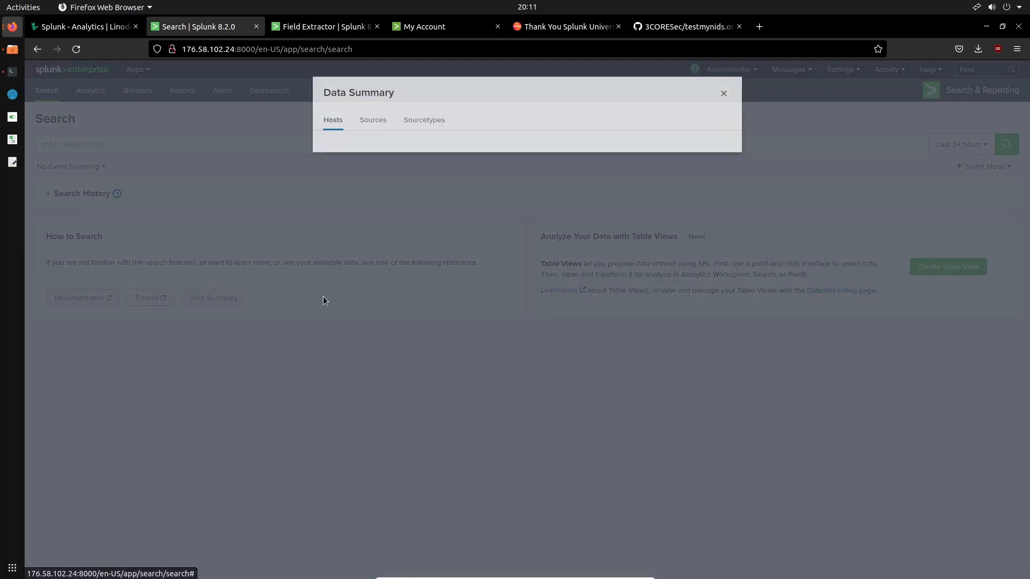
{"action": "left_click", "coordinate": [384, 126]}
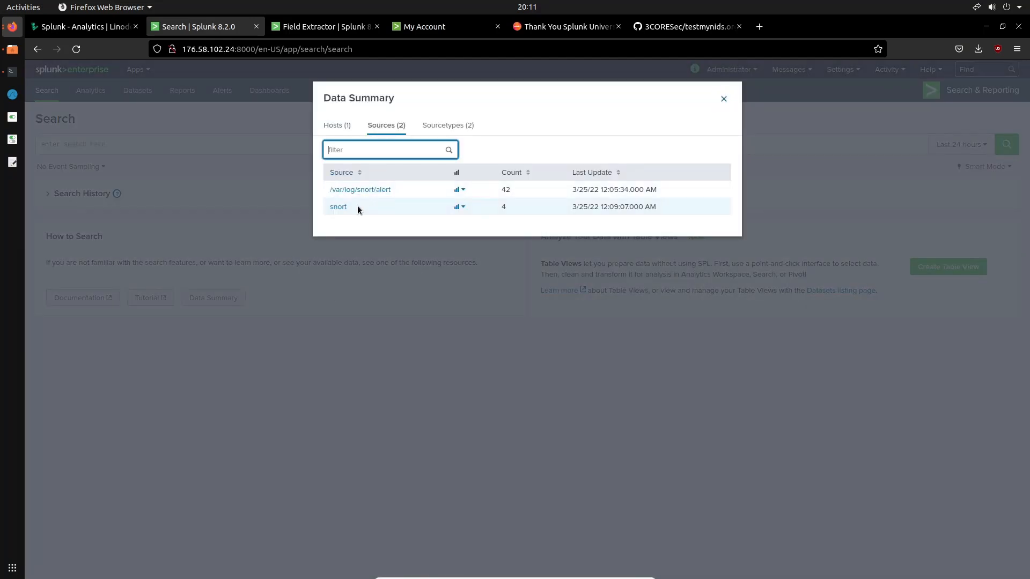
{"action": "left_click", "coordinate": [339, 208]}
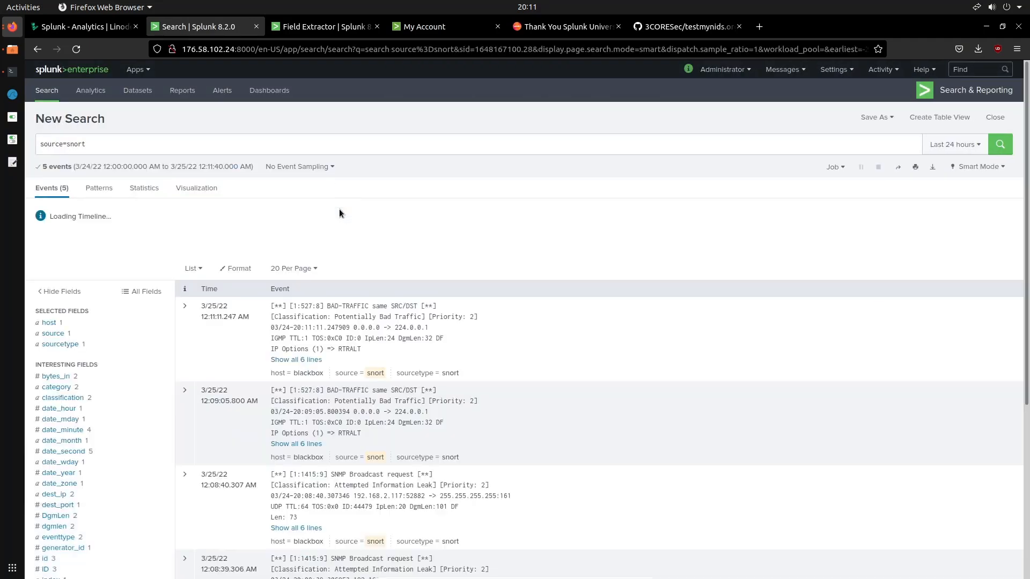
{"action": "scroll", "coordinate": [339, 209], "scroll_direction": "down", "scroll_amount": 5}
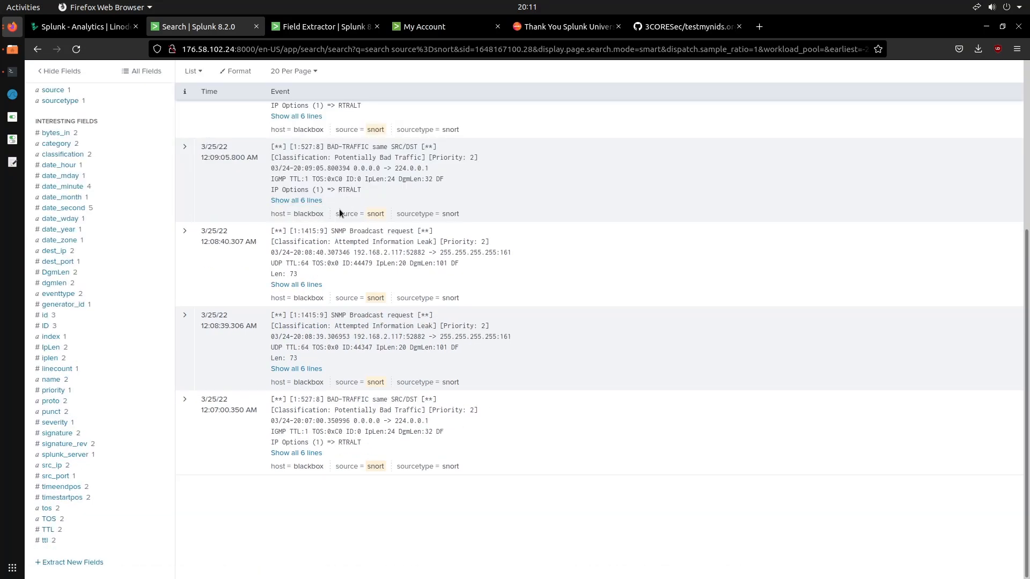
{"action": "scroll", "coordinate": [339, 213], "scroll_direction": "up", "scroll_amount": 5}
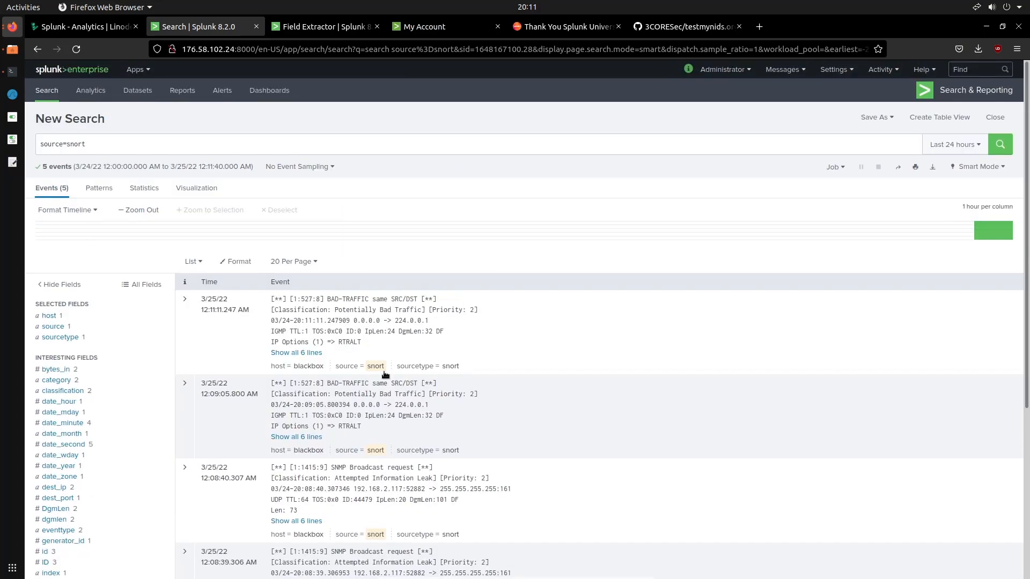
Go back to the Data Summary and review the events of the /var/log/snort/alert source
{"action": "left_click", "coordinate": [39, 49]}
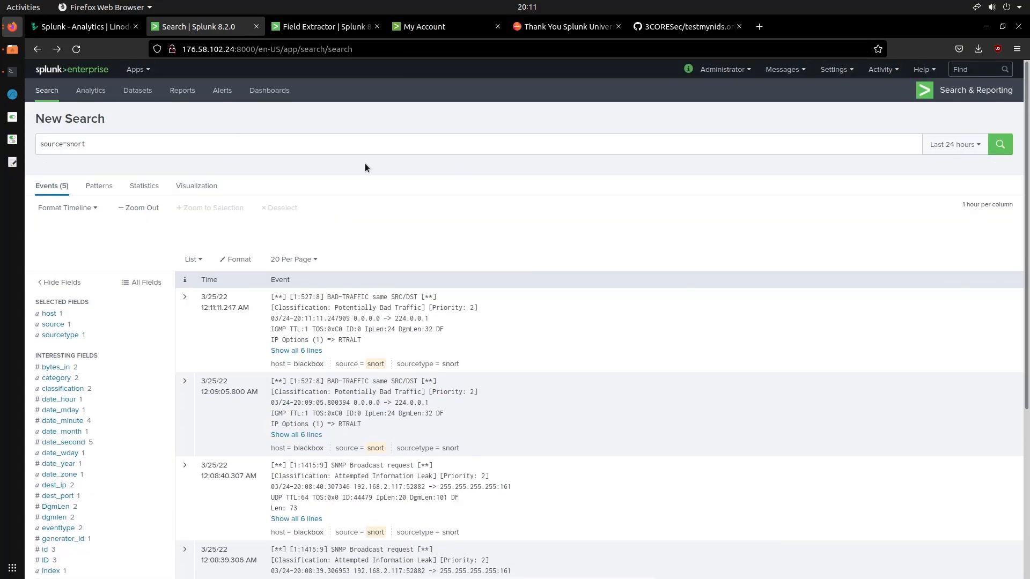
{"action": "left_click", "coordinate": [223, 296]}
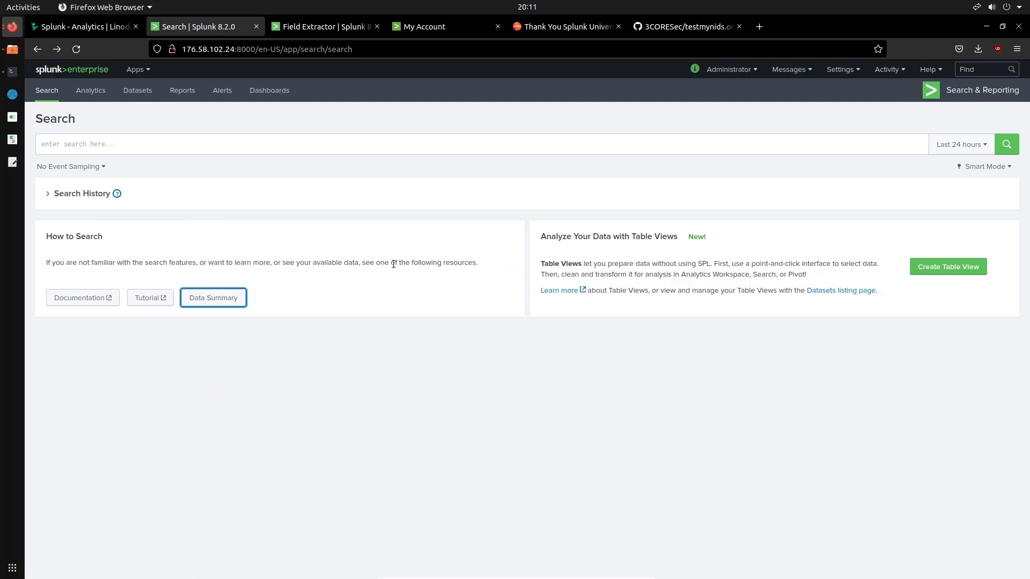
{"action": "left_click", "coordinate": [208, 298]}
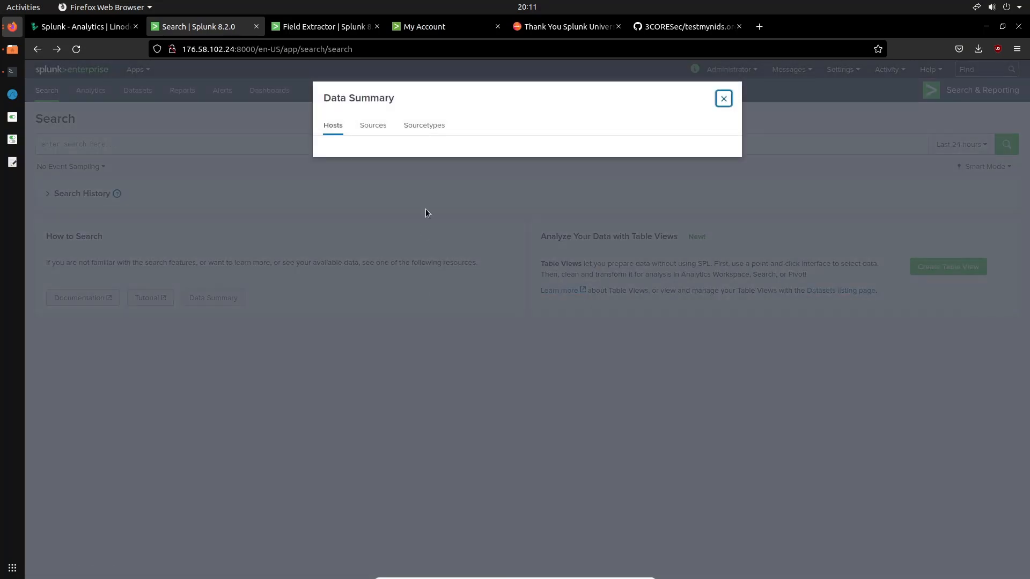
{"action": "left_click", "coordinate": [382, 126]}
{"action": "left_click", "coordinate": [374, 191]}
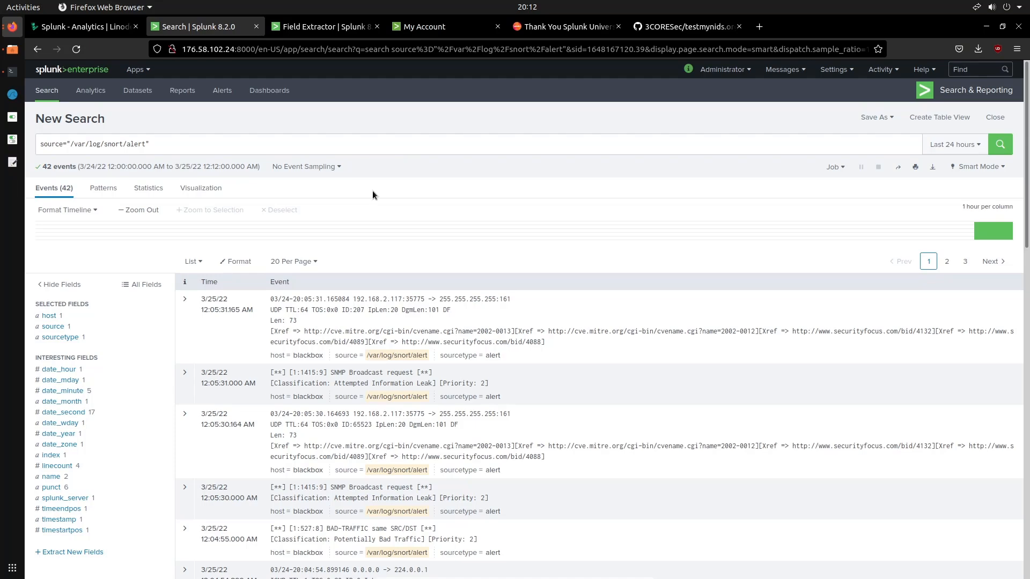
{"action": "scroll", "coordinate": [375, 203], "scroll_direction": "down", "scroll_amount": 5}
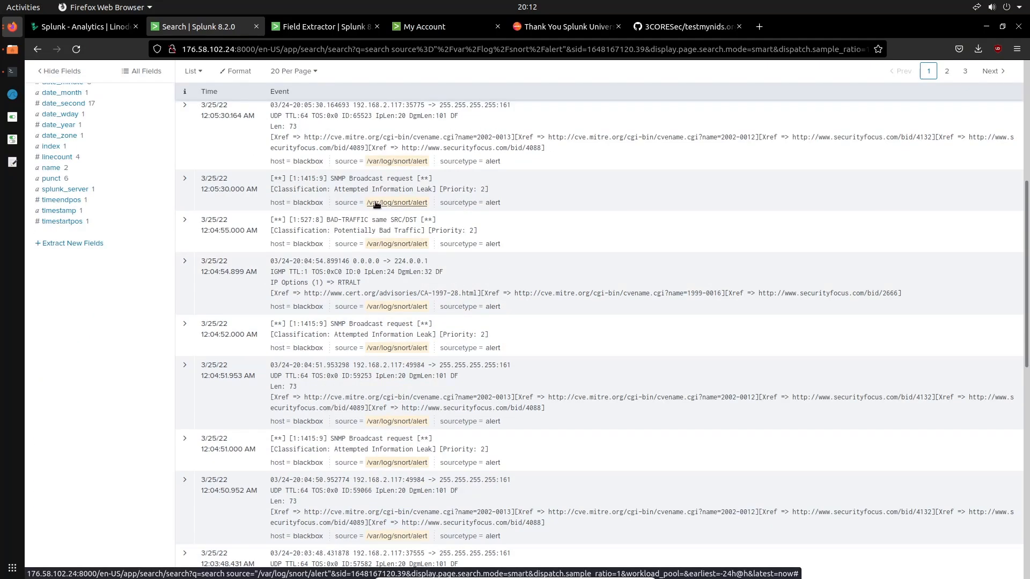
{"action": "scroll", "coordinate": [375, 203], "scroll_direction": "up", "scroll_amount": 6}
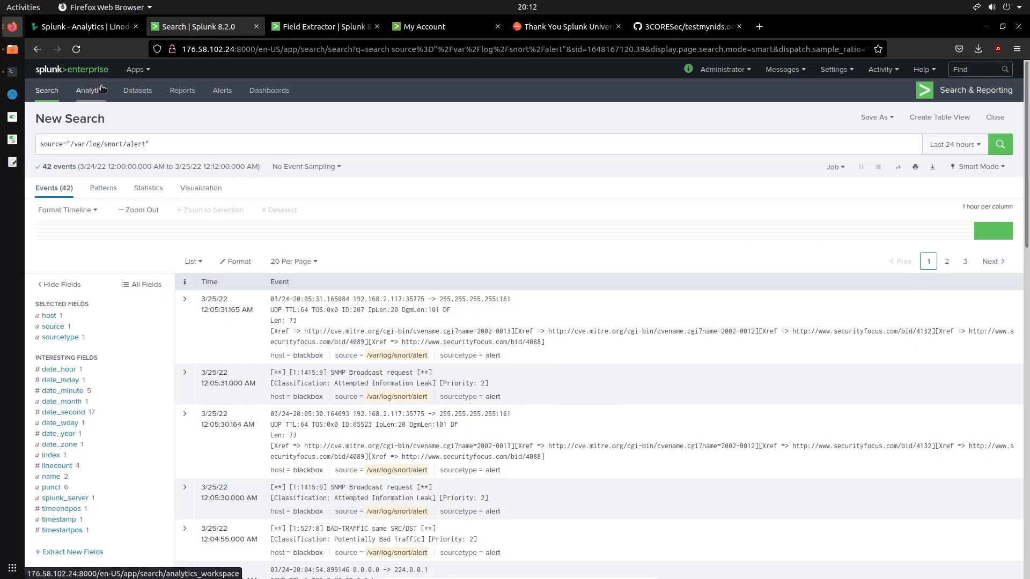
Return to the Snort Alert for Splunk app and view the Events and Sources chart in its Snort Event Summary
{"action": "left_click", "coordinate": [133, 71]}
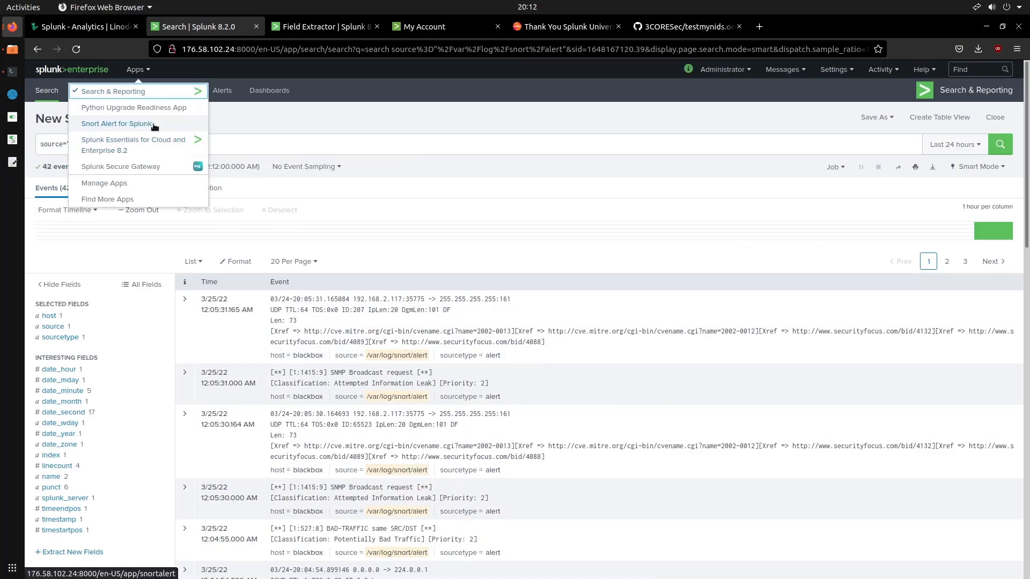
{"action": "left_click", "coordinate": [146, 124]}
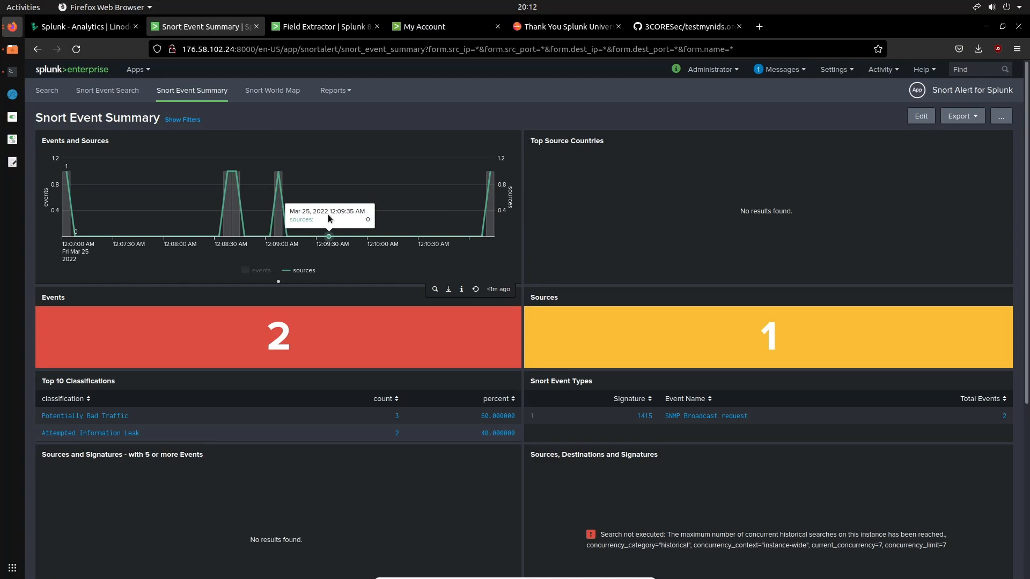
{"action": "scroll", "coordinate": [328, 219], "scroll_direction": "down", "scroll_amount": 5}
{"action": "scroll", "coordinate": [328, 218], "scroll_direction": "up", "scroll_amount": 5}
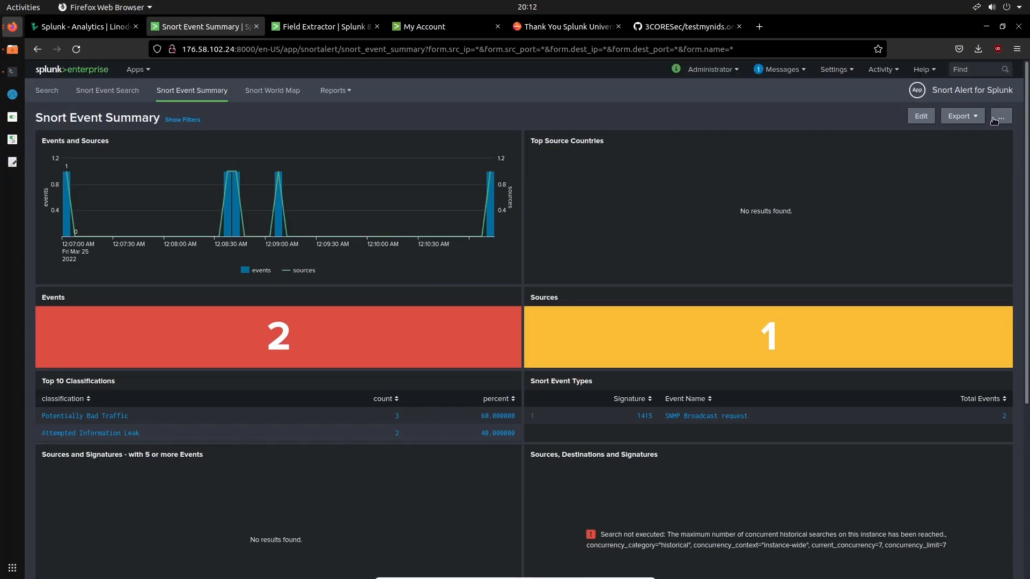
{"action": "left_click", "coordinate": [995, 120]}
{"action": "left_click", "coordinate": [994, 120]}
{"action": "left_click", "coordinate": [994, 120]}
{"action": "left_click", "coordinate": [994, 119]}
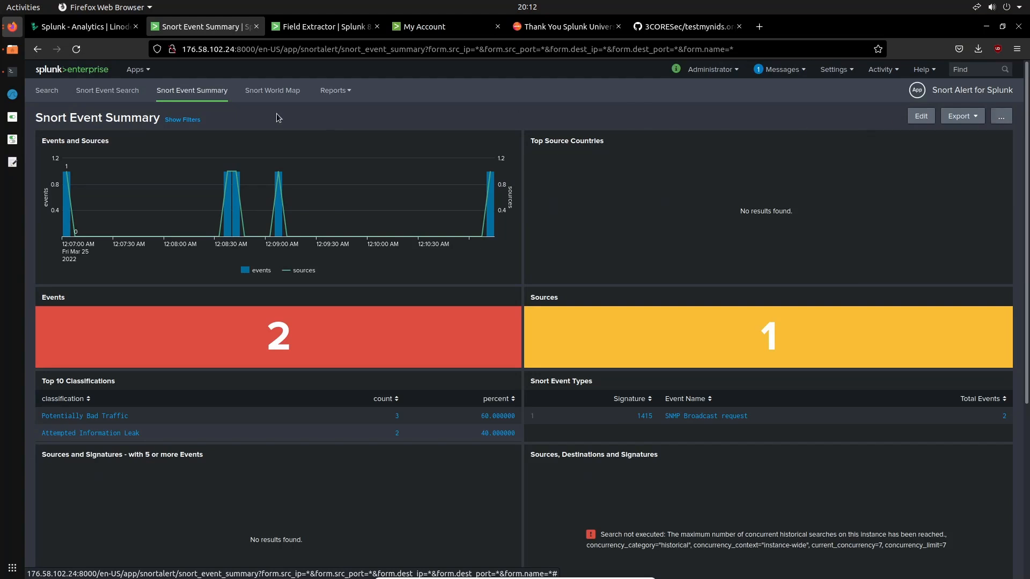
Open the Snort Event Search dashboard and review its source, destination and alert charts and the alerts table
{"action": "left_click", "coordinate": [107, 90]}
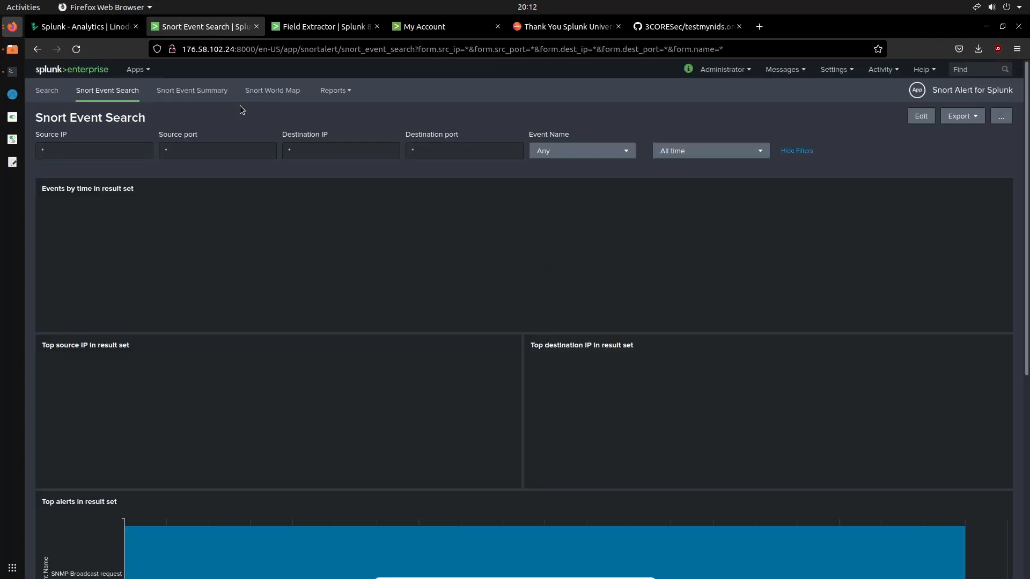
{"action": "scroll", "coordinate": [328, 212], "scroll_direction": "down", "scroll_amount": 4}
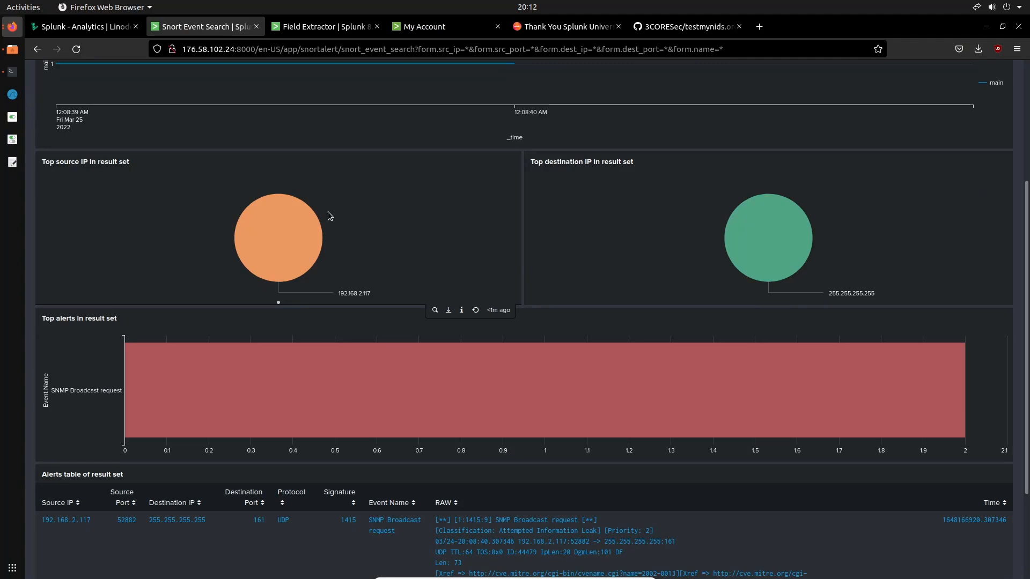
{"action": "scroll", "coordinate": [327, 212], "scroll_direction": "down", "scroll_amount": 2}
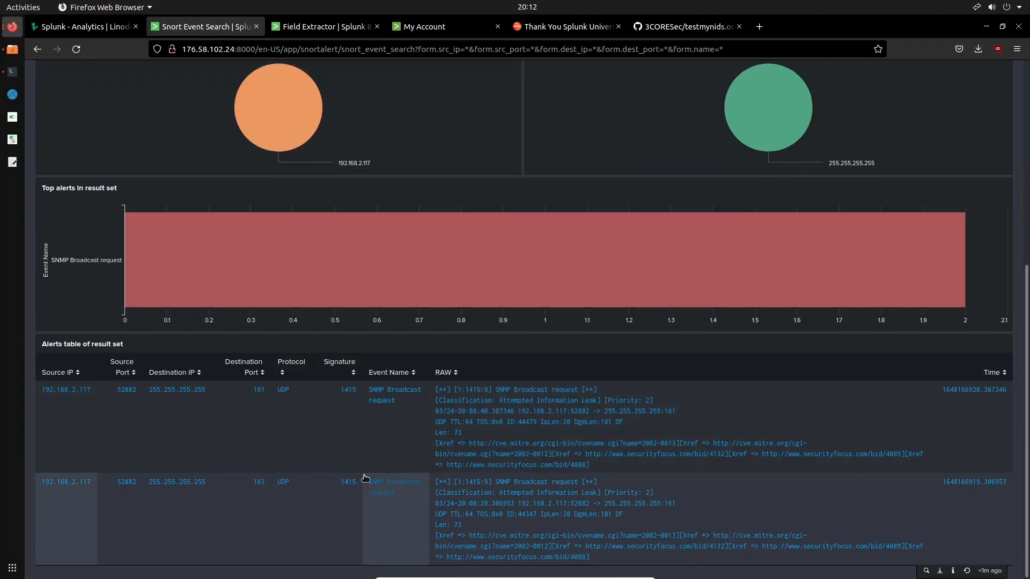
{"action": "scroll", "coordinate": [365, 478], "scroll_direction": "up", "scroll_amount": 6}
{"action": "scroll", "coordinate": [365, 478], "scroll_direction": "down", "scroll_amount": 6}
{"action": "scroll", "coordinate": [366, 478], "scroll_direction": "up", "scroll_amount": 5}
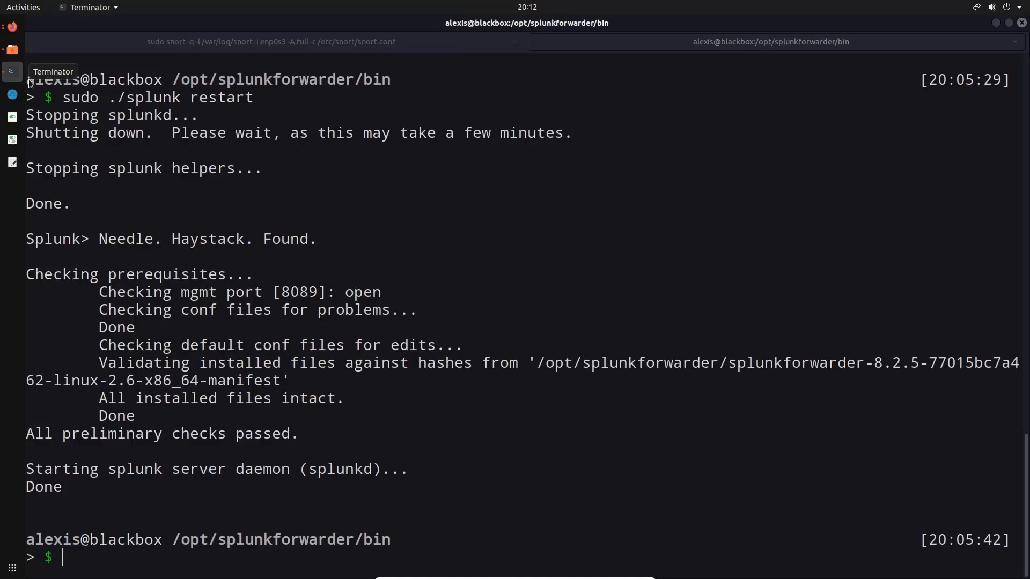
Switch to the Terminator terminal and change from the forwarder's bin directory to /opt/splunkforwarder/etc/apps/search
{"action": "left_click", "coordinate": [12, 71]}
{"action": "key", "text": "Up"}
{"action": "key", "text": "Up"}
{"action": "key", "text": "Up"}
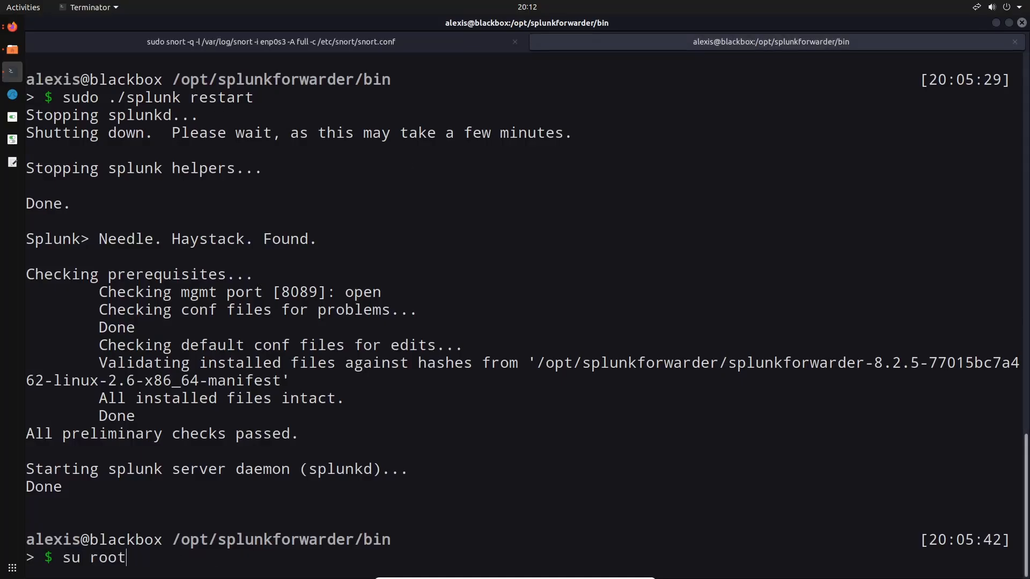
{"action": "key", "text": "Up"}
{"action": "key", "text": "Up"}
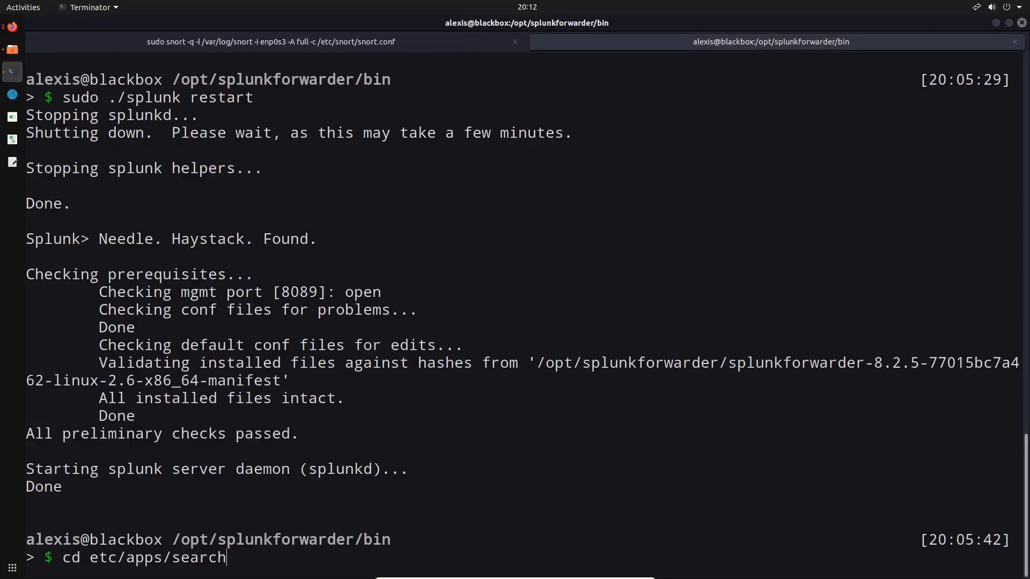
{"action": "key", "text": "Return"}
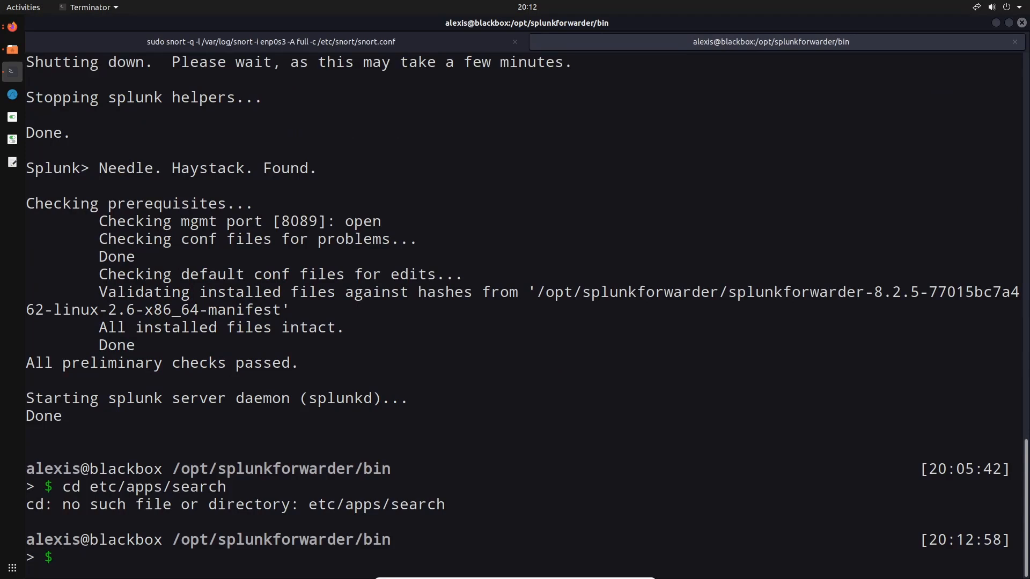
{"action": "type", "text": "cd .."}
{"action": "key", "text": "Return"}
{"action": "key", "text": "Up"}
{"action": "key", "text": "Up"}
{"action": "key", "text": "Return"}
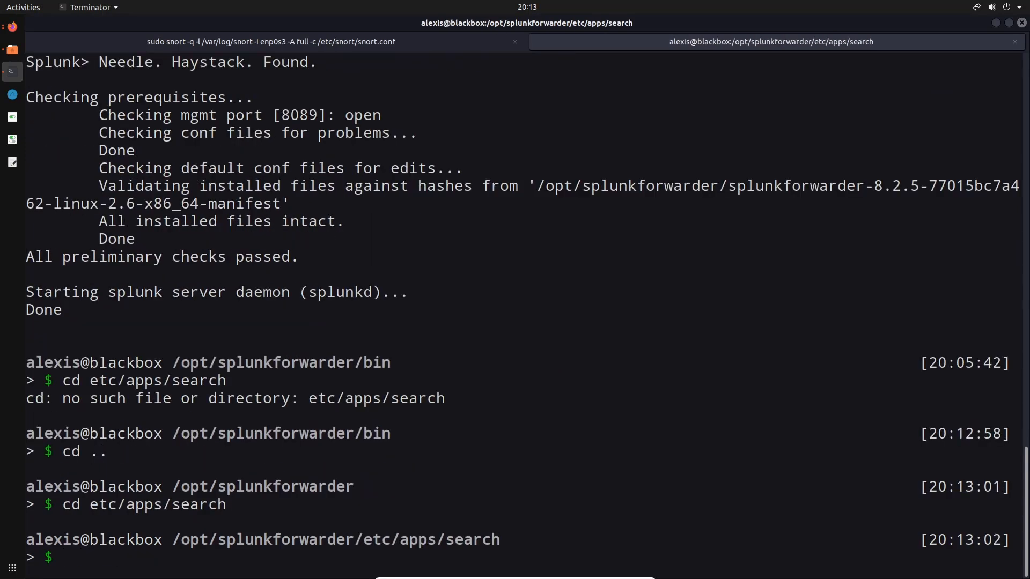
Switch to the root user with su root, entering the root account password
{"action": "type", "text": "su root"}
{"action": "key", "text": "Return"}
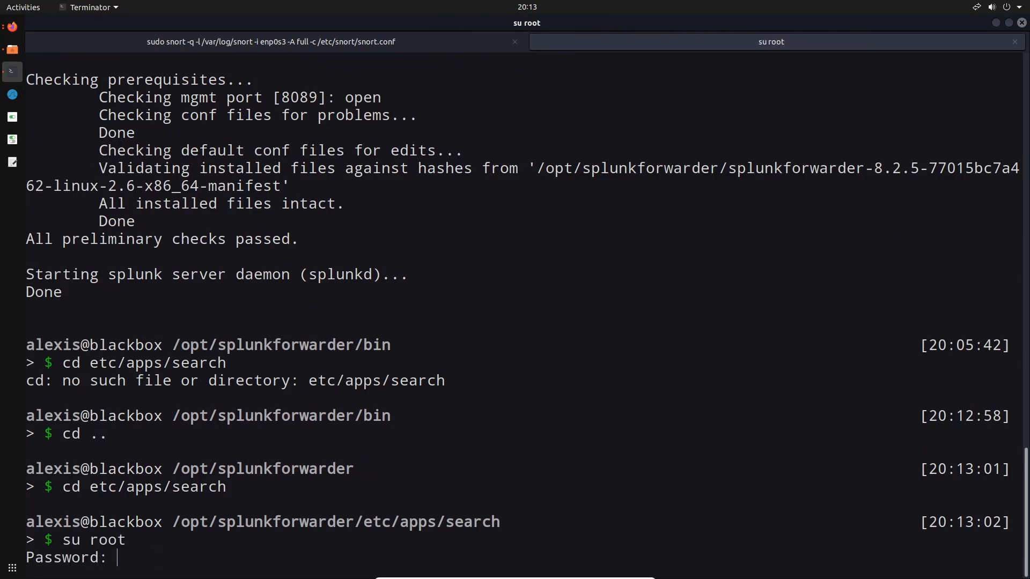
{"action": "key", "text": "Return"}
Change into the local directory of the search app and list its files
{"action": "type", "text": "cd l"}
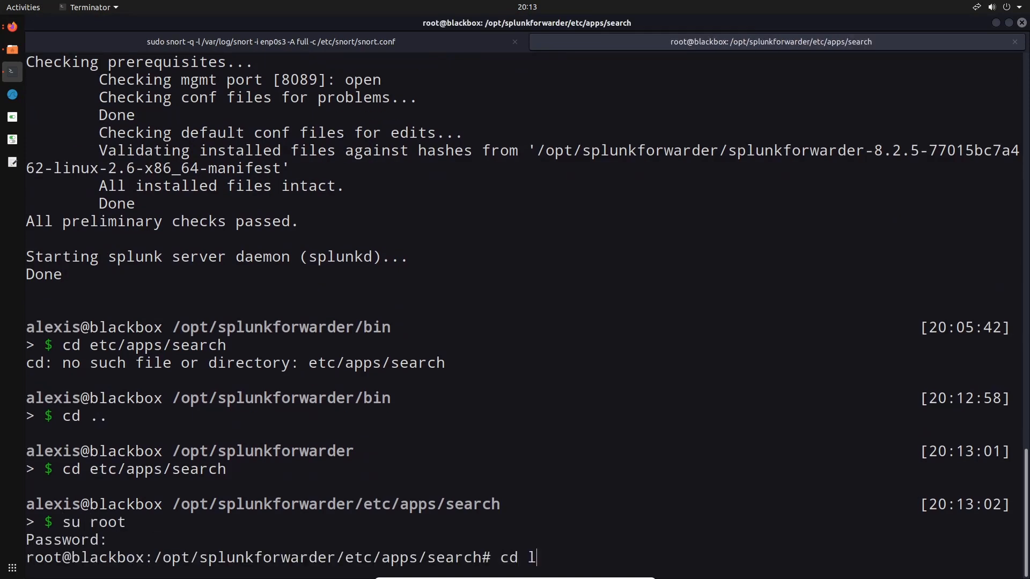
{"action": "key", "text": "Tab"}
{"action": "key", "text": "Return"}
{"action": "type", "text": "ls"}
{"action": "key", "text": "Return"}
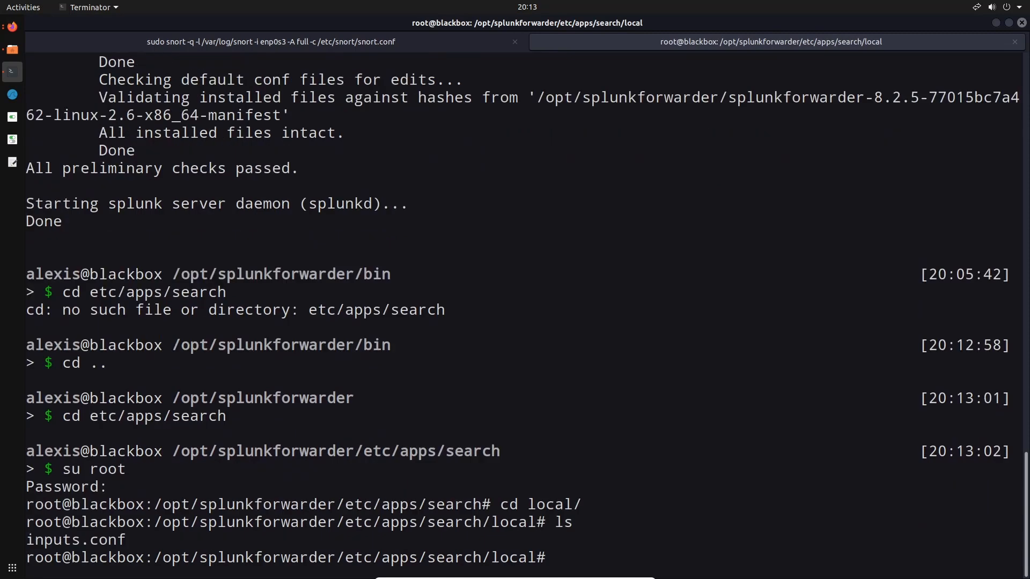
Open inputs.conf in vim, examine the monitor stanza for the Snort alert log, including its index, sourcetype and source, and quit the editor
{"action": "type", "text": "vim inputs.conf"}
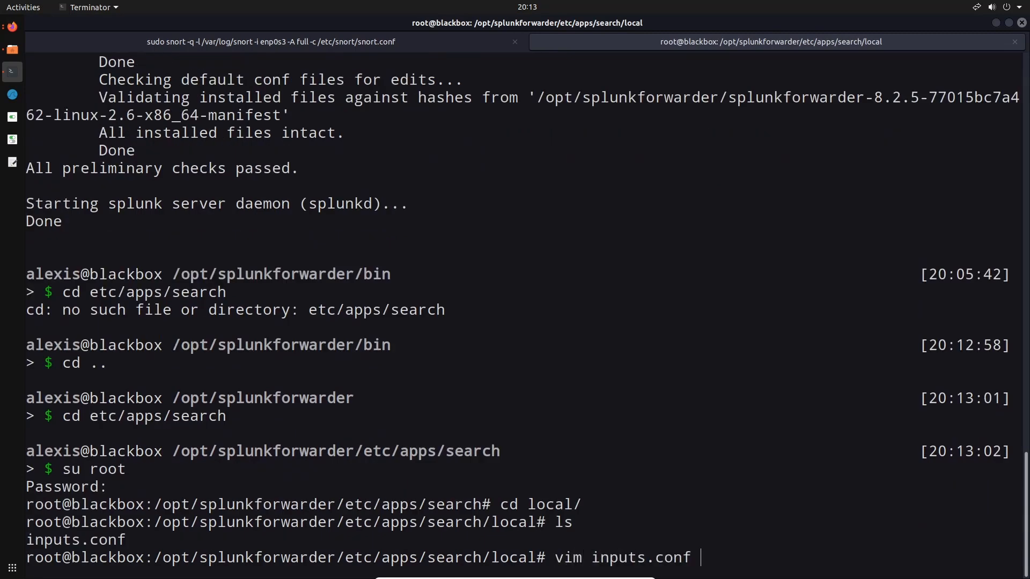
{"action": "key", "text": "Return"}
{"action": "key", "text": "Down"}
{"action": "key", "text": "Down"}
{"action": "key", "text": "Down"}
{"action": "key", "text": "Down"}
{"action": "key", "text": "Down"}
{"action": "key", "text": "Down"}
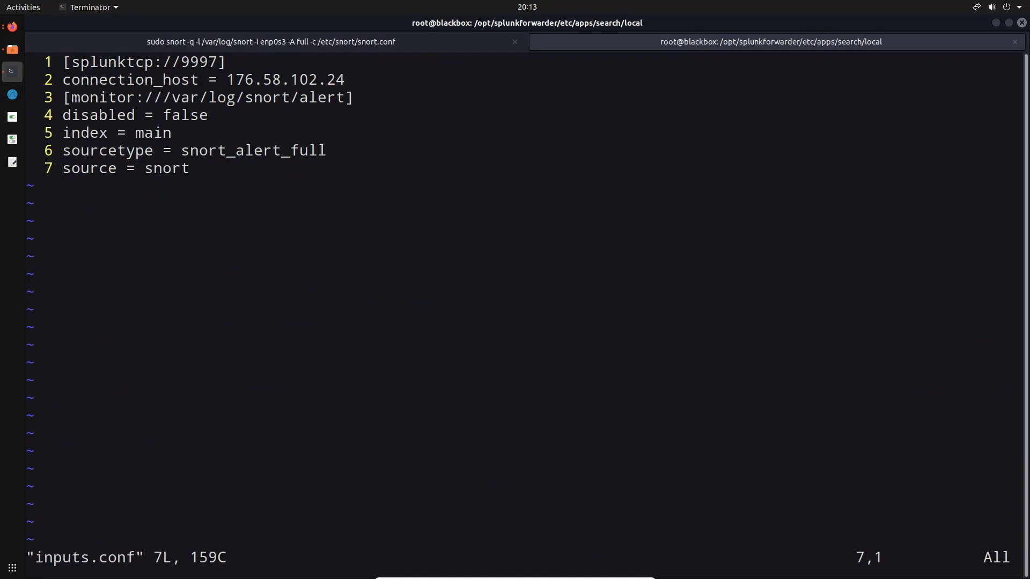
{"action": "key", "text": "Right"}
{"action": "key", "text": "Right"}
{"action": "key", "text": "Right"}
{"action": "key", "text": "Right"}
{"action": "key", "text": "Right"}
{"action": "key", "text": "Right"}
{"action": "key", "text": "Right"}
{"action": "key", "text": "Right"}
{"action": "key", "text": "Right"}
{"action": "key", "text": "Right"}
{"action": "key", "text": "Right"}
{"action": "key", "text": "Right"}
{"action": "key", "text": "Right"}
{"action": "key", "text": "Up"}
{"action": "key", "text": "Up"}
{"action": "key", "text": "Up"}
{"action": "key", "text": "Up"}
{"action": "key", "text": "Up"}
{"action": "key", "text": "Down"}
{"action": "key", "text": "Down"}
{"action": "key", "text": "Up"}
{"action": "key", "text": "Up"}
{"action": "key", "text": "Right"}
{"action": "key", "text": "Down"}
{"action": "key", "text": "Right"}
{"action": "key", "text": "Right"}
{"action": "key", "text": "Right"}
{"action": "key", "text": "Right"}
{"action": "key", "text": "Right"}
{"action": "key", "text": "Right"}
{"action": "key", "text": "Right"}
{"action": "key", "text": "Right"}
{"action": "key", "text": "Right"}
{"action": "key", "text": "Right"}
{"action": "key", "text": "Right"}
{"action": "key", "text": "Right"}
{"action": "key", "text": "Right"}
{"action": "key", "text": "Right"}
{"action": "key", "text": "Down"}
{"action": "key", "text": "Down"}
{"action": "key", "text": "Down"}
{"action": "key", "text": "Up"}
{"action": "key", "text": "Up"}
{"action": "key", "text": "Up"}
{"action": "key", "text": "Right"}
{"action": "key", "text": "Right"}
{"action": "key", "text": "Down"}
{"action": "key", "text": "Down"}
{"action": "key", "text": "Down"}
{"action": "key", "text": "Down"}
{"action": "key", "text": "Up"}
{"action": "key", "text": "Up"}
{"action": "key", "text": "Up"}
{"action": "type", "text": ":q"}
{"action": "key", "text": "Return"}
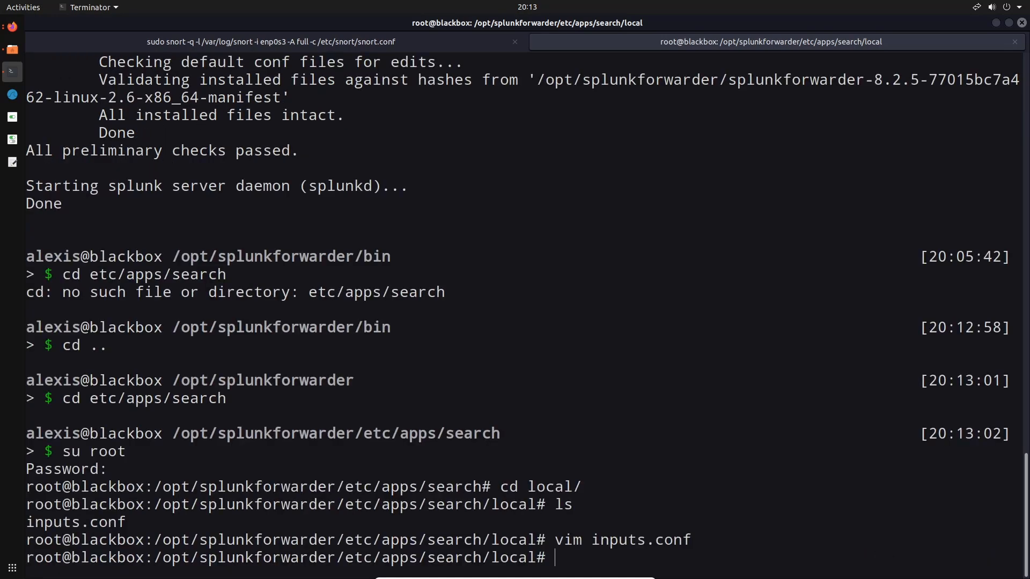
Switch back to Firefox and open the Search page of the Snort Alert for Splunk app
{"action": "left_click", "coordinate": [16, 28]}
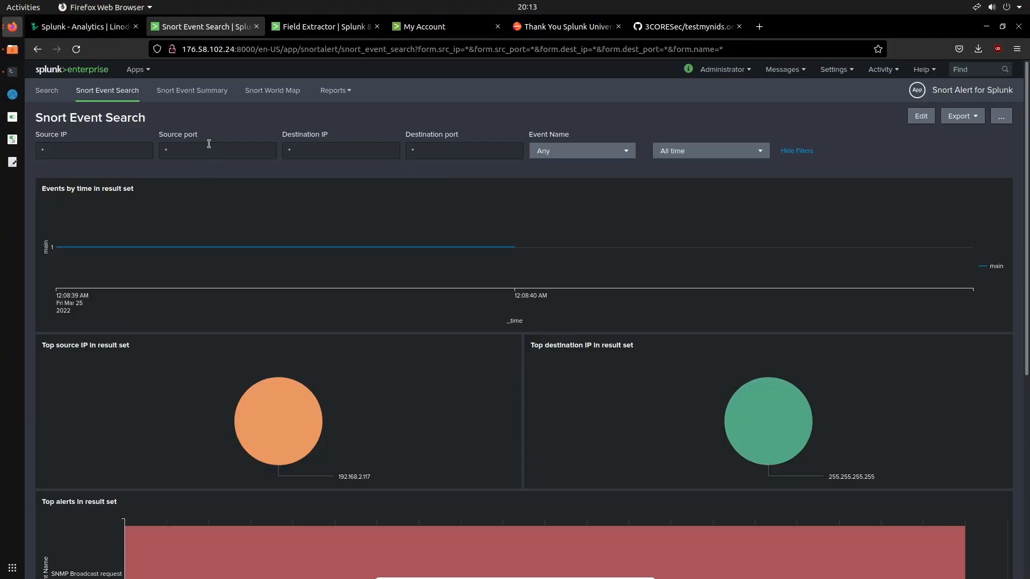
{"action": "left_click", "coordinate": [49, 92]}
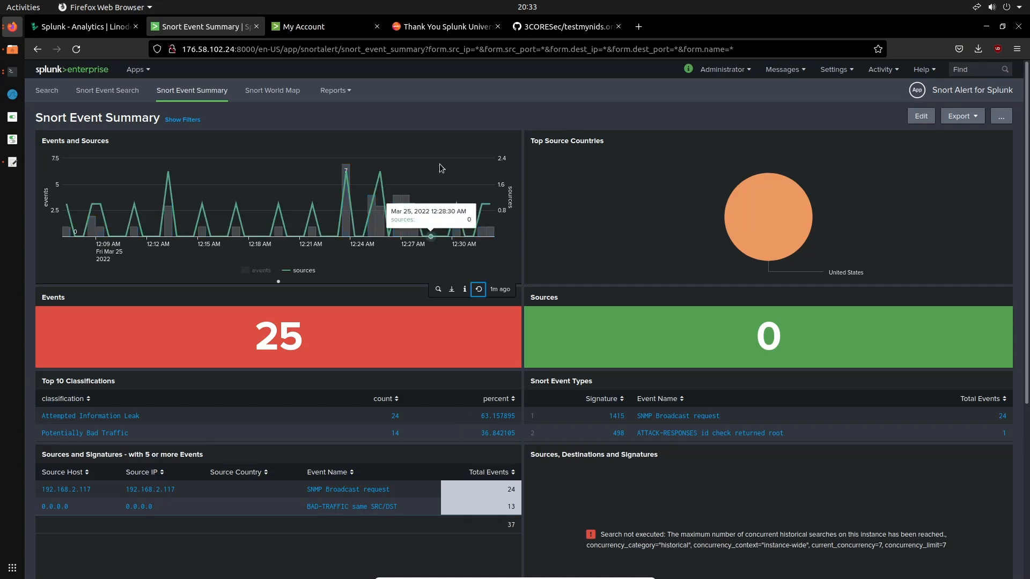
Look over the usage and interactive mode sections of the testmynids.org GitHub README, and return to the Snort Event Summary
{"action": "left_click", "coordinate": [560, 27]}
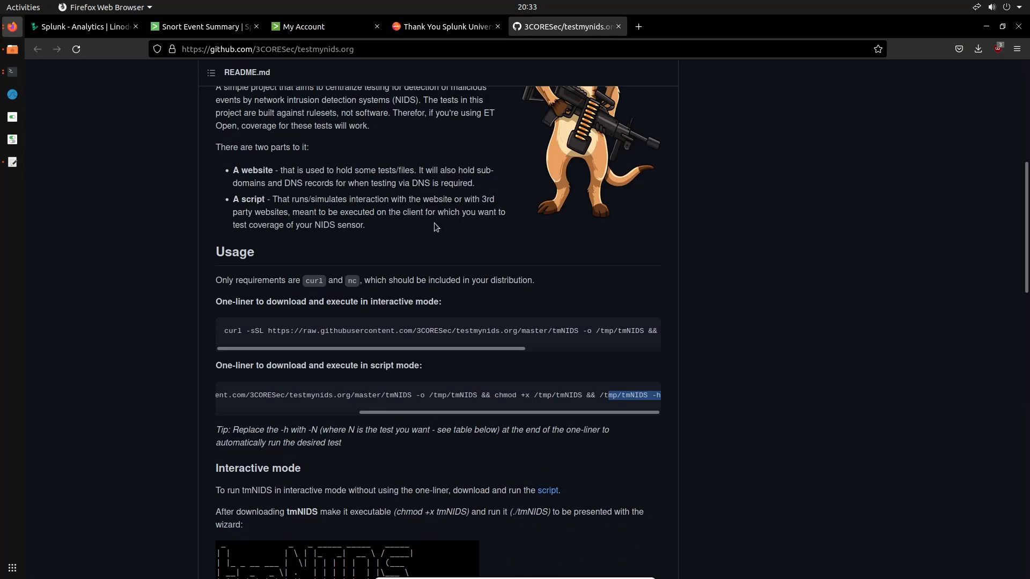
{"action": "scroll", "coordinate": [440, 223], "scroll_direction": "up", "scroll_amount": 6}
{"action": "scroll", "coordinate": [433, 222], "scroll_direction": "down", "scroll_amount": 12}
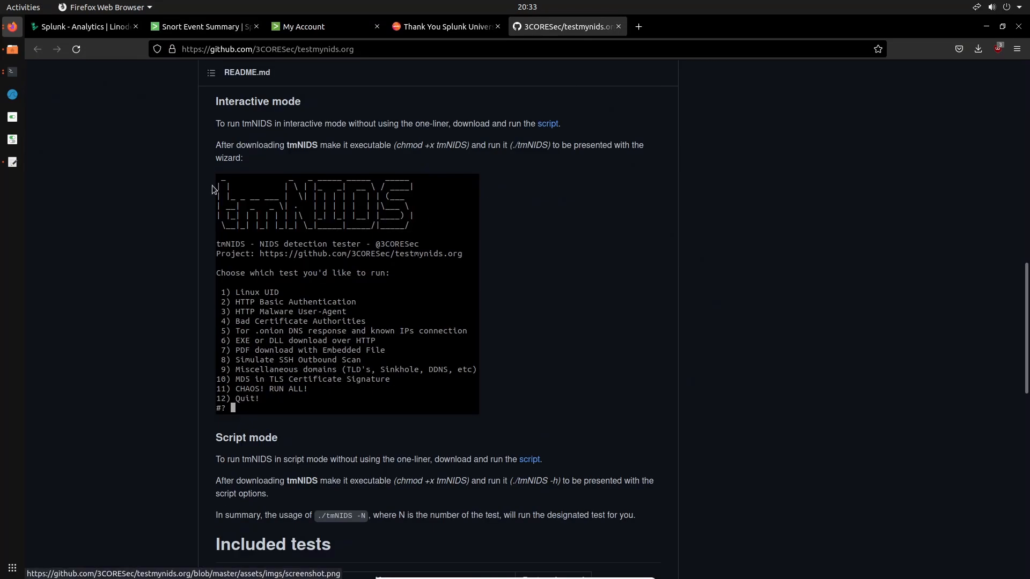
{"action": "scroll", "coordinate": [433, 222], "scroll_direction": "up", "scroll_amount": 4}
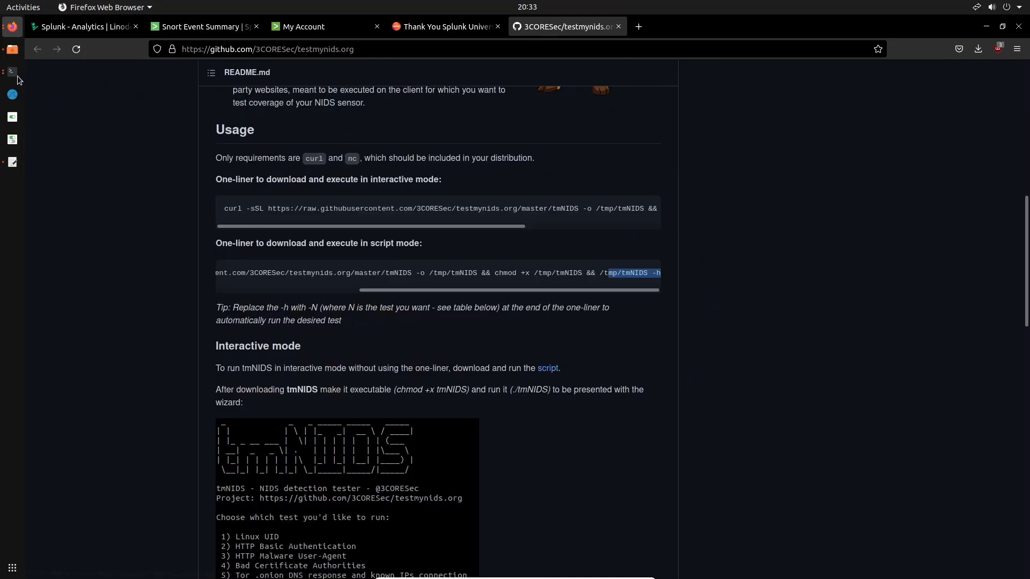
{"action": "left_click", "coordinate": [194, 33]}
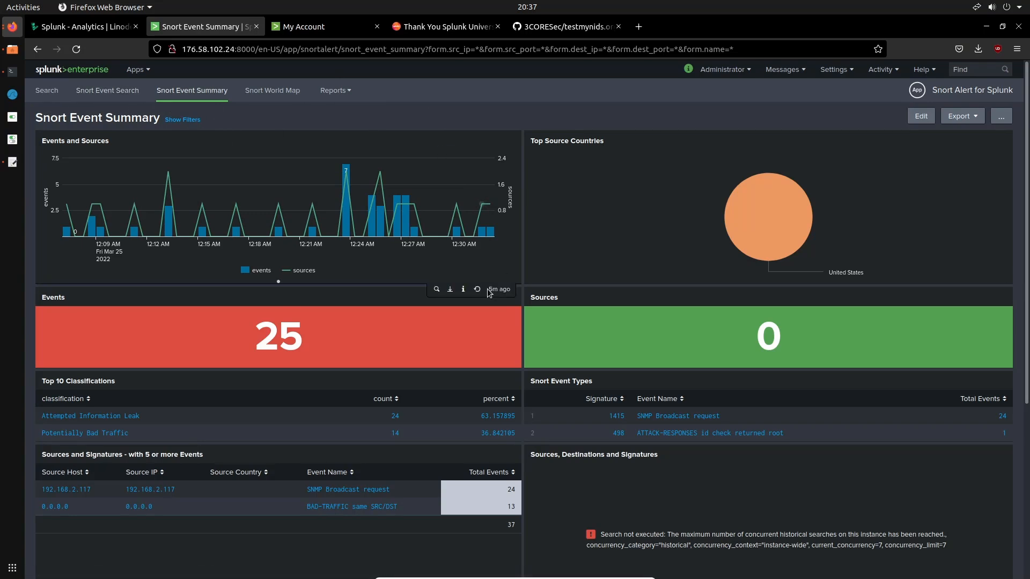
Refresh the Events and Sources and Top Source Countries panels and inspect the country pie chart
{"action": "left_click", "coordinate": [476, 289]}
{"action": "mouse_move", "coordinate": [168, 173]}
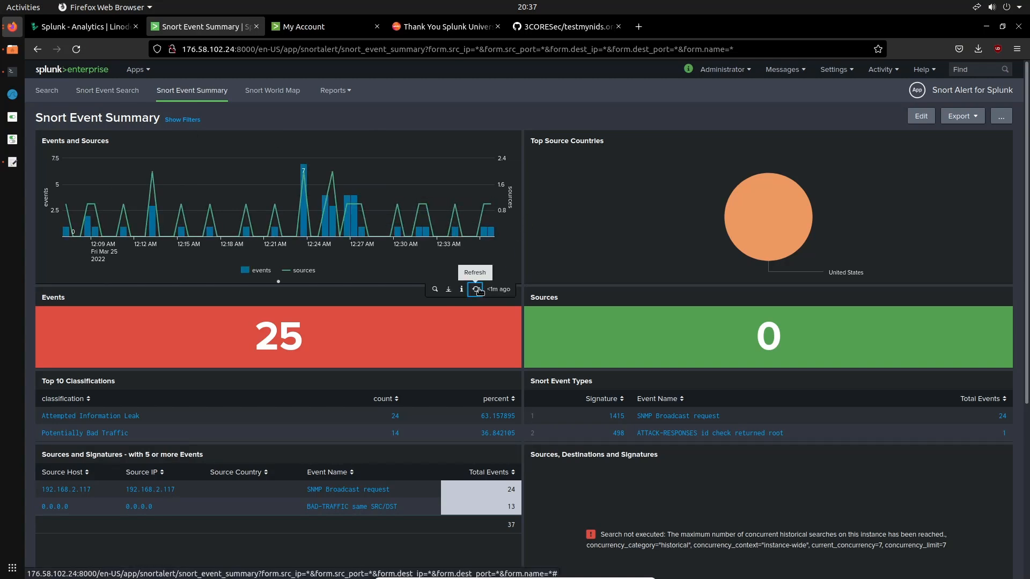
{"action": "left_click", "coordinate": [967, 290]}
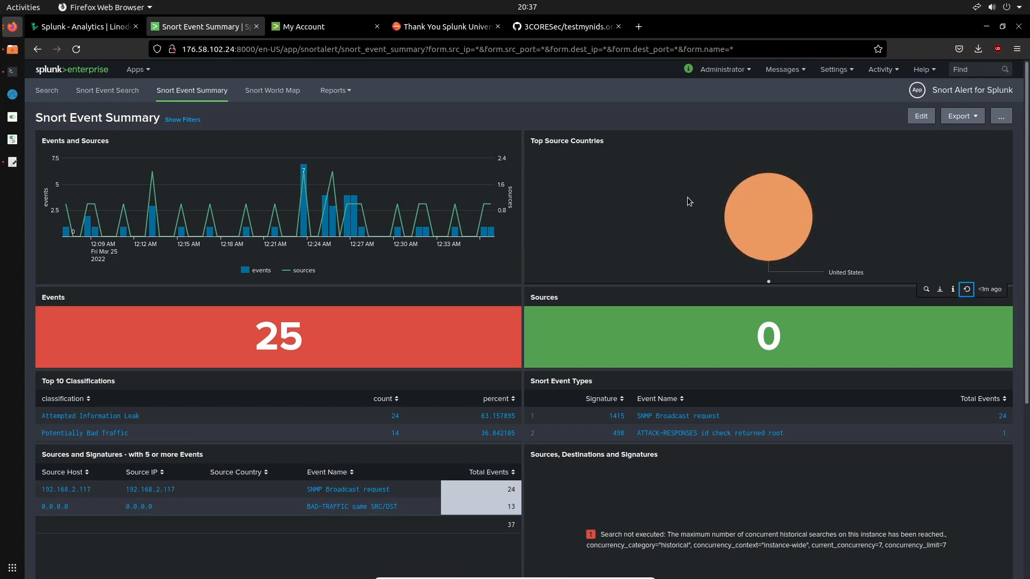
{"action": "mouse_move", "coordinate": [730, 224]}
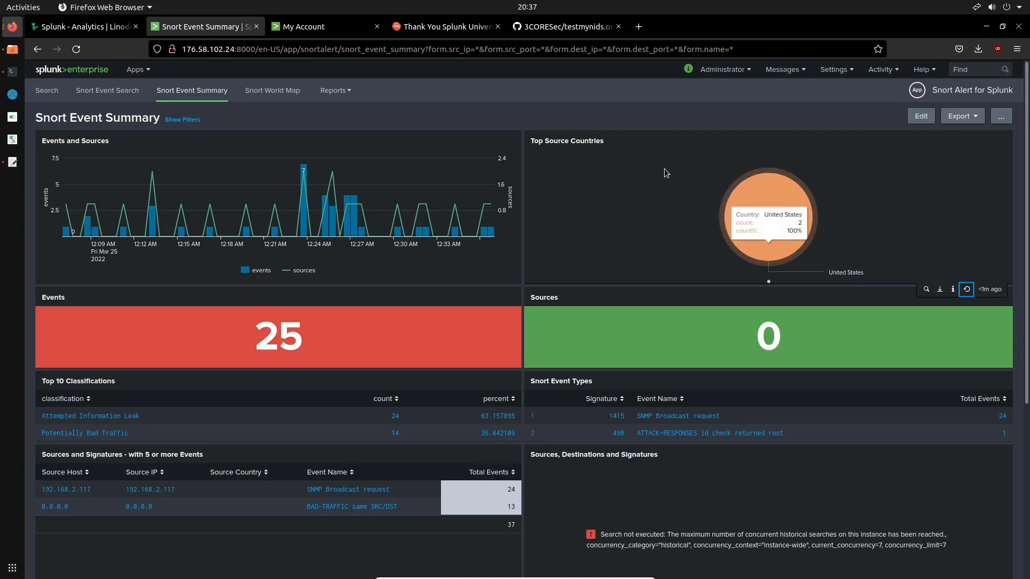
Refresh the Events, Sources, Top 10 Classifications and Snort Event Types panels of the Snort Event Summary
{"action": "scroll", "coordinate": [625, 178], "scroll_direction": "down", "scroll_amount": 3}
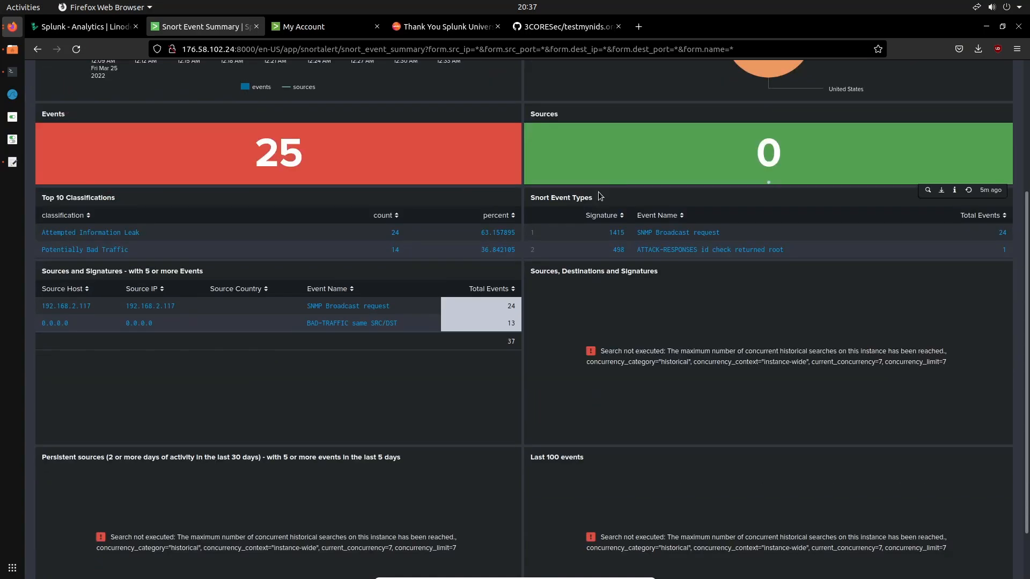
{"action": "left_click", "coordinate": [476, 191]}
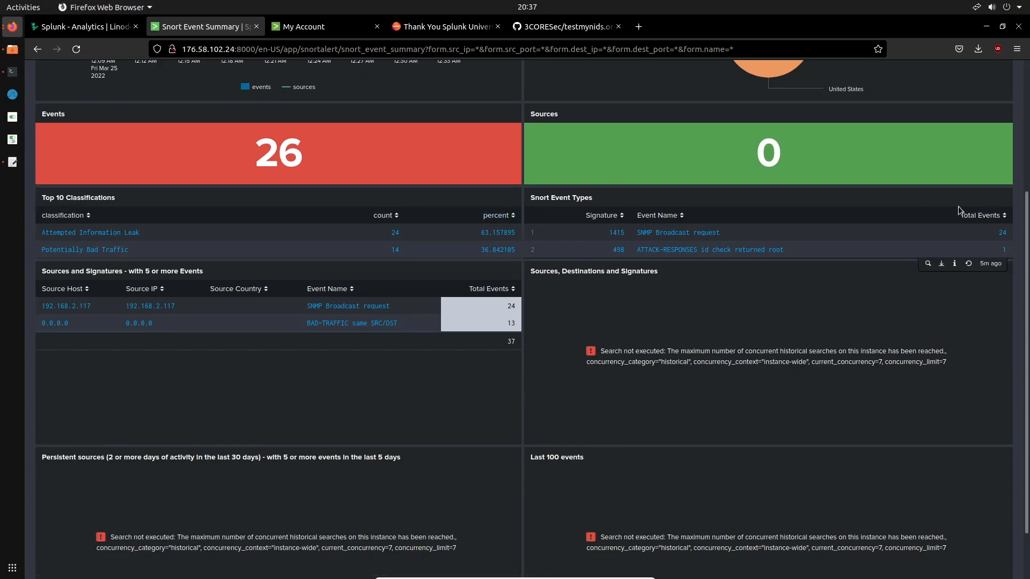
{"action": "left_click", "coordinate": [973, 190]}
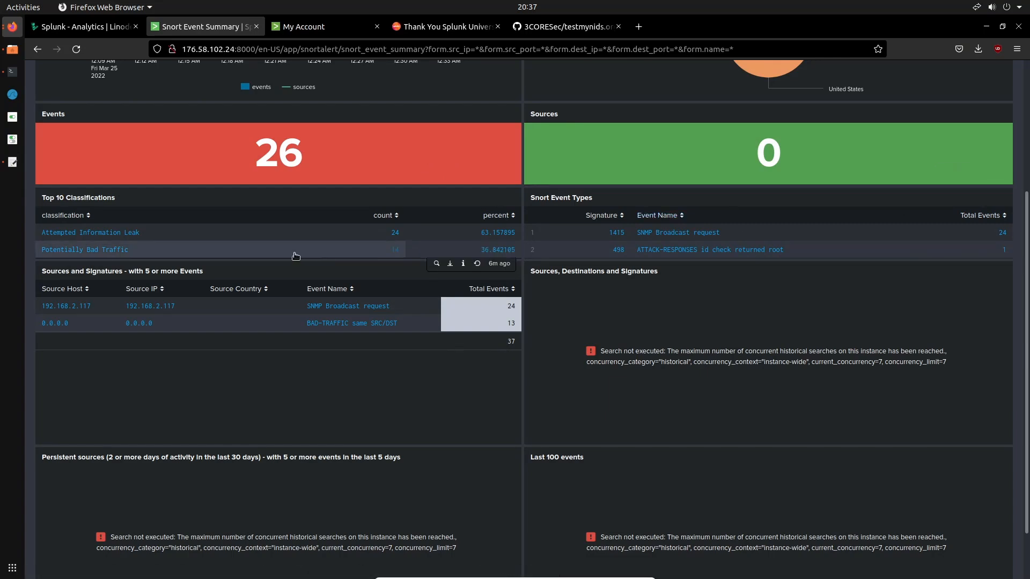
{"action": "left_click", "coordinate": [475, 264]}
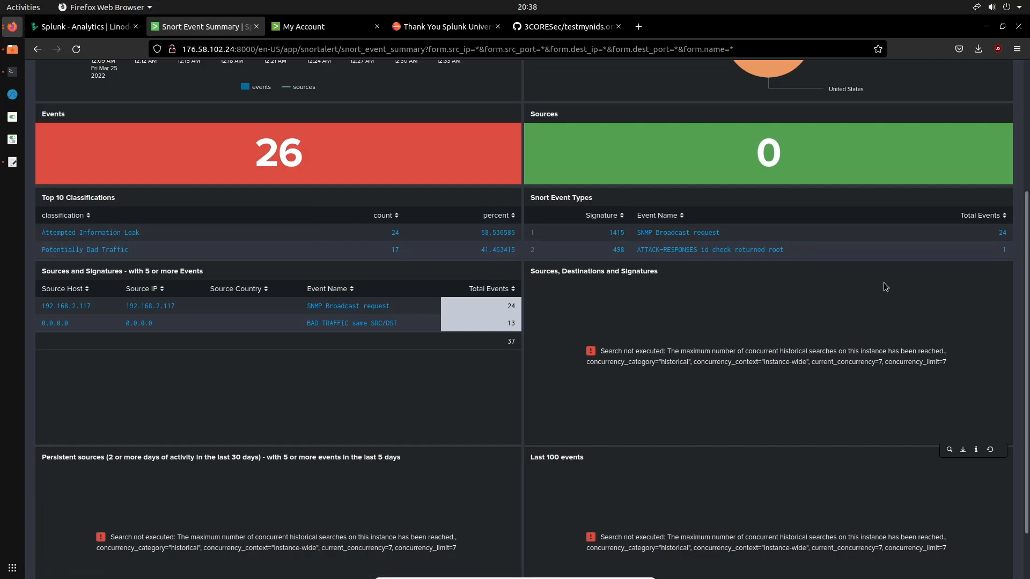
{"action": "left_click", "coordinate": [969, 264]}
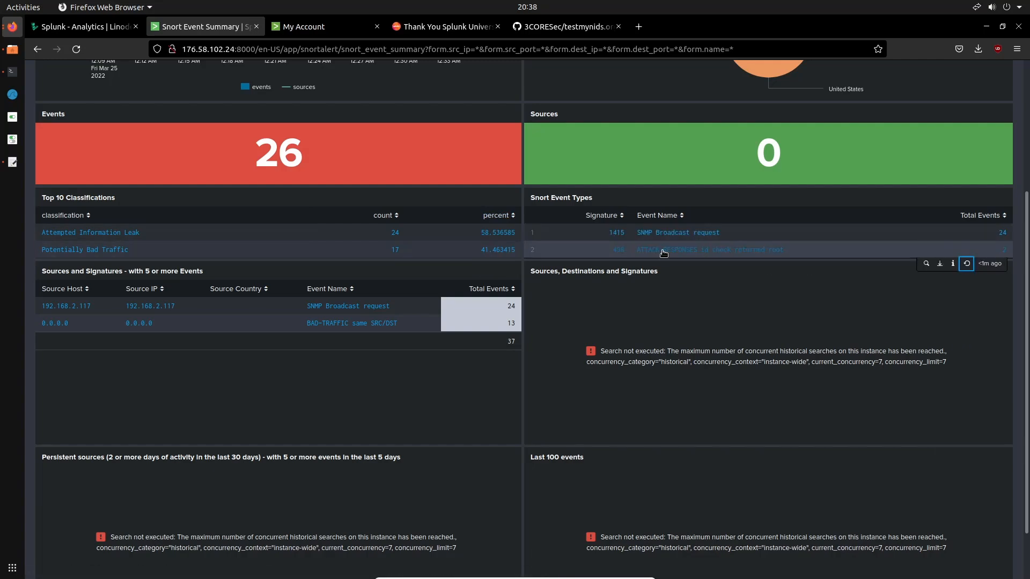
Open the search for the "ATTACK-RESPONSES id check returned root" event type and inspect its entry in the statistics table
{"action": "left_click", "coordinate": [701, 251]}
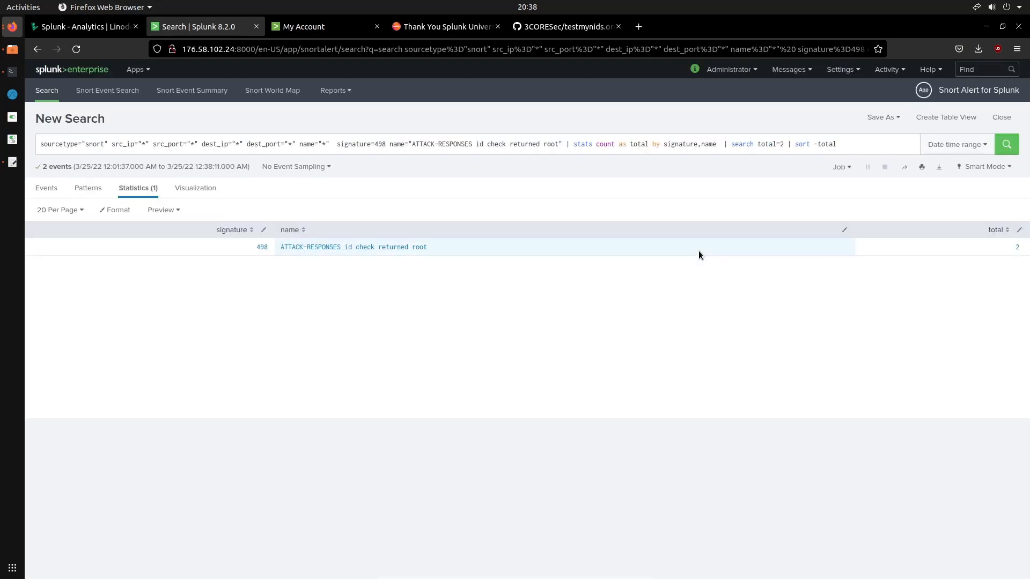
{"action": "left_click", "coordinate": [349, 248]}
{"action": "left_click", "coordinate": [584, 309]}
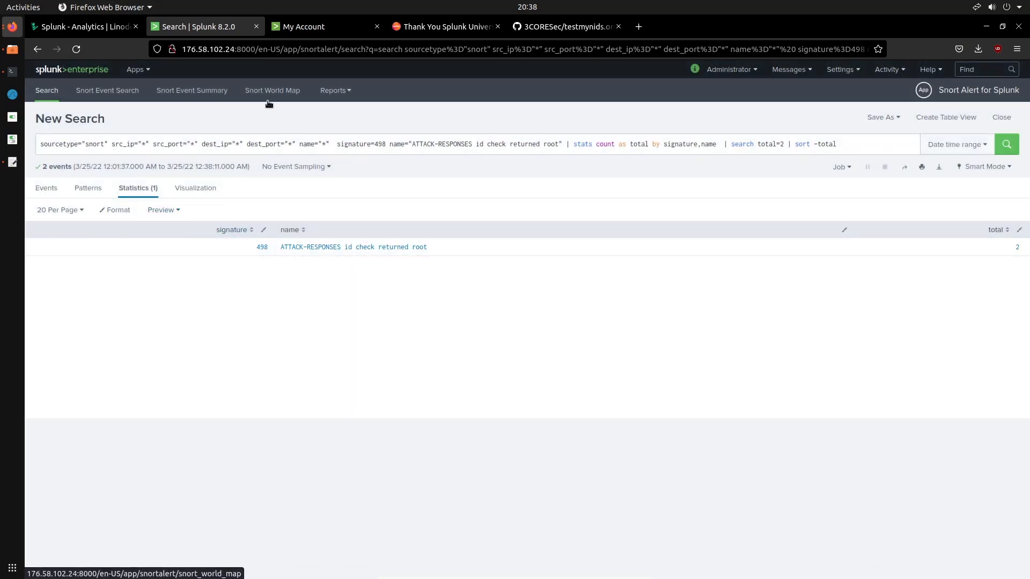
Open Snort Event Search and filter the results by the event name "ATTACK-RESPONSES id check returned root"
{"action": "left_click", "coordinate": [110, 93]}
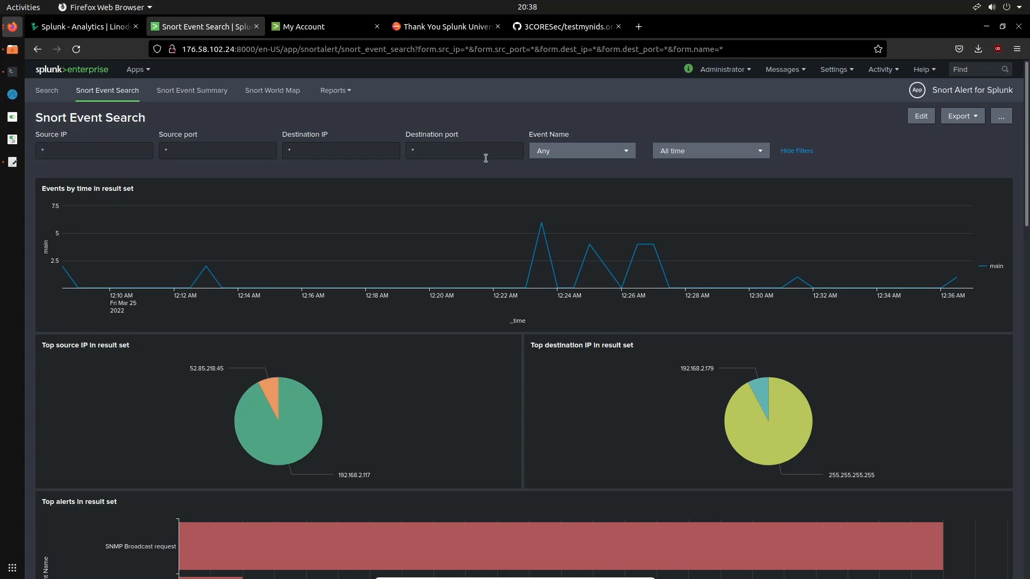
{"action": "left_click", "coordinate": [569, 155]}
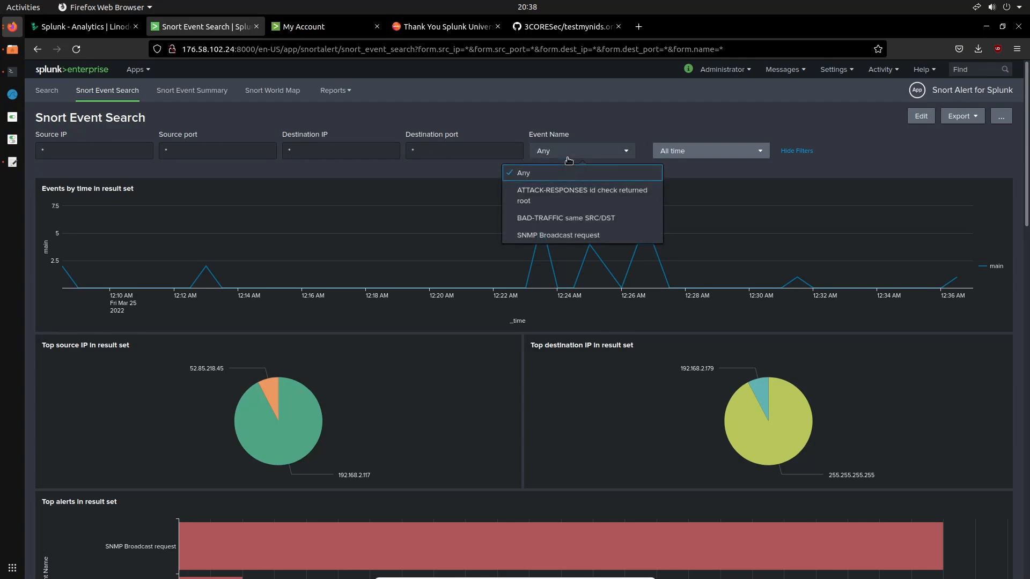
{"action": "left_click", "coordinate": [590, 200]}
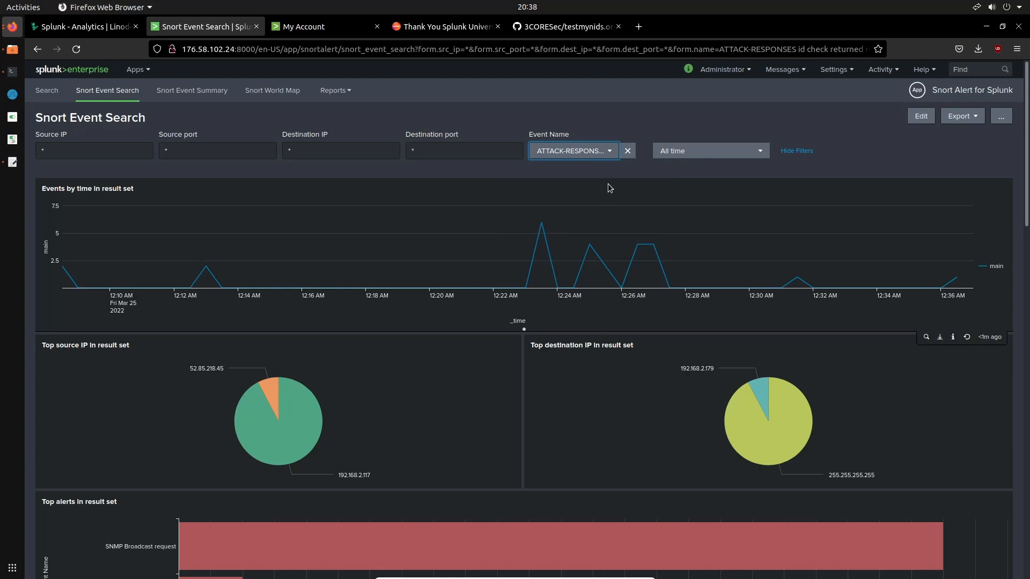
Check the time range presets of Snort Event Search and review the filtered result charts and alerts table
{"action": "left_click", "coordinate": [710, 156]}
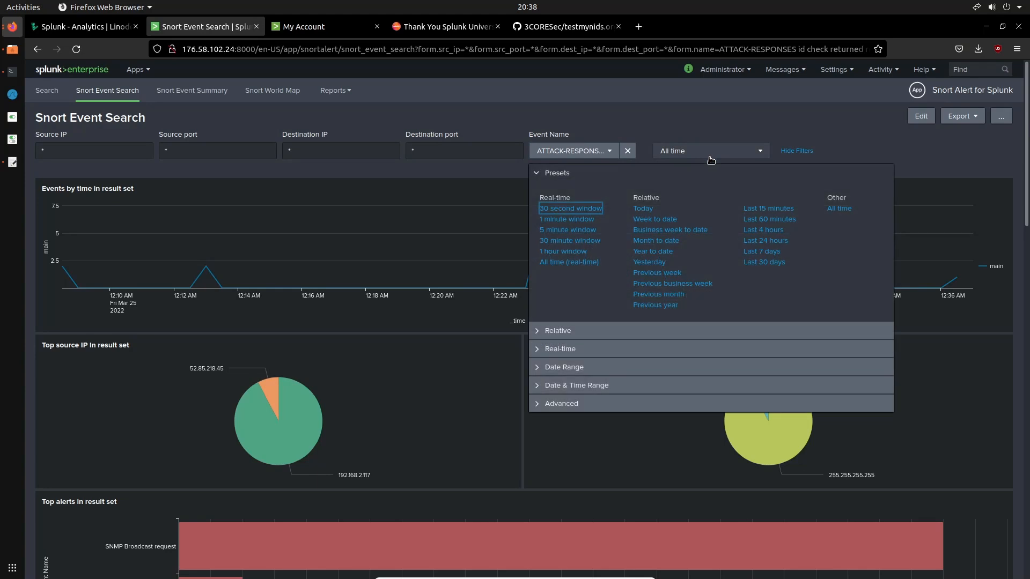
{"action": "left_click", "coordinate": [710, 157]}
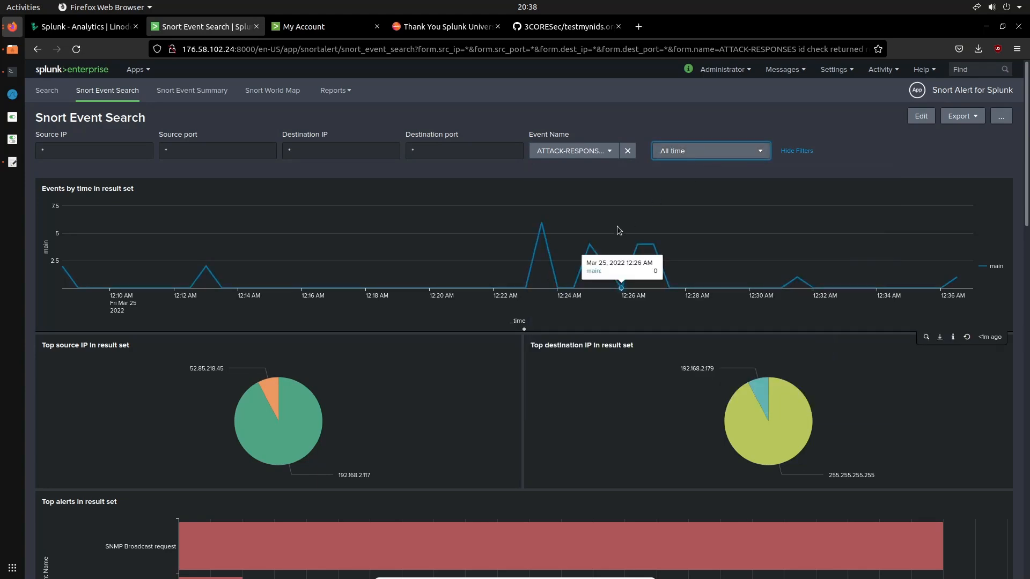
{"action": "scroll", "coordinate": [617, 230], "scroll_direction": "down", "scroll_amount": 5}
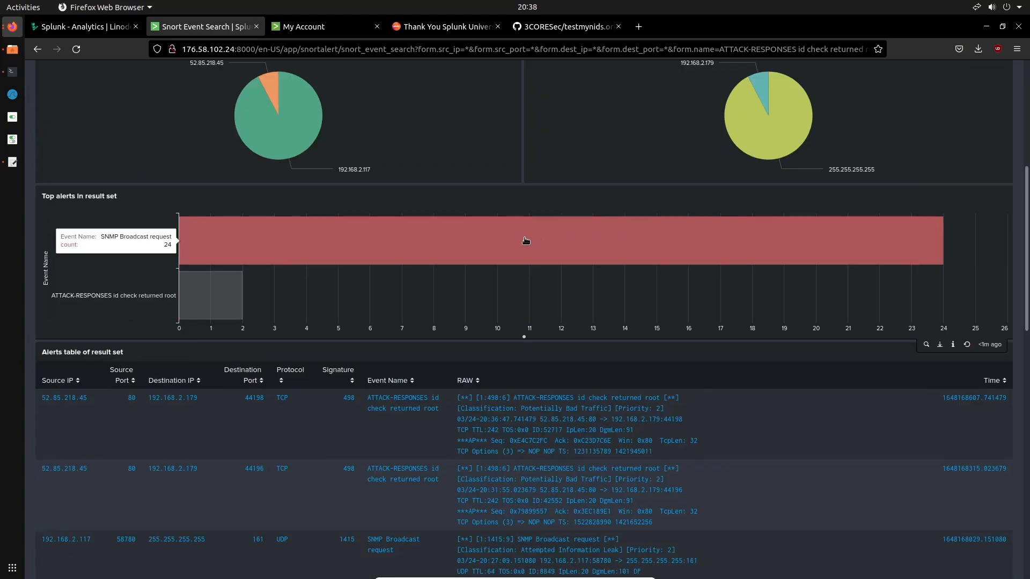
{"action": "scroll", "coordinate": [523, 238], "scroll_direction": "down", "scroll_amount": 2}
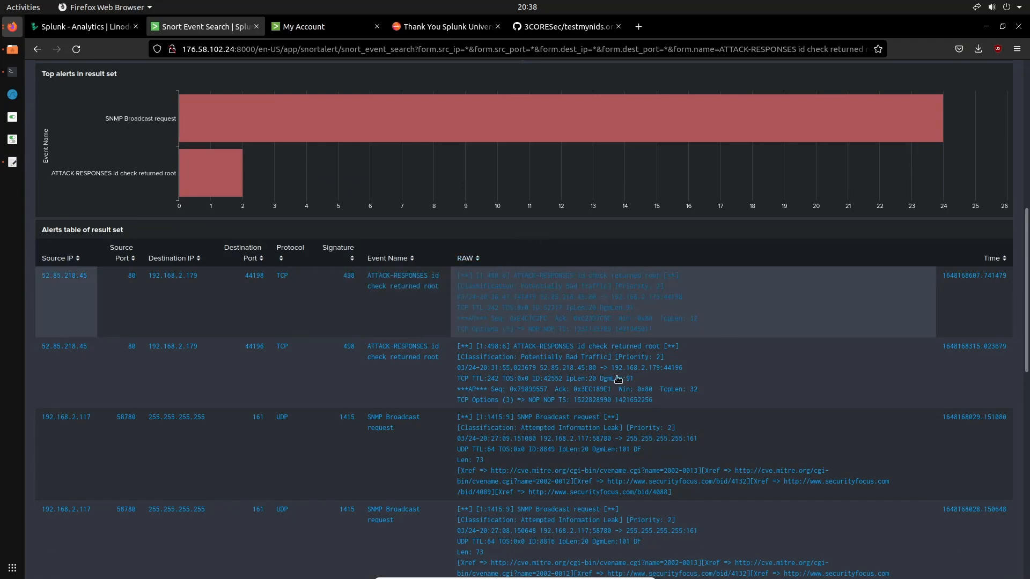
{"action": "scroll", "coordinate": [497, 359], "scroll_direction": "up", "scroll_amount": 7}
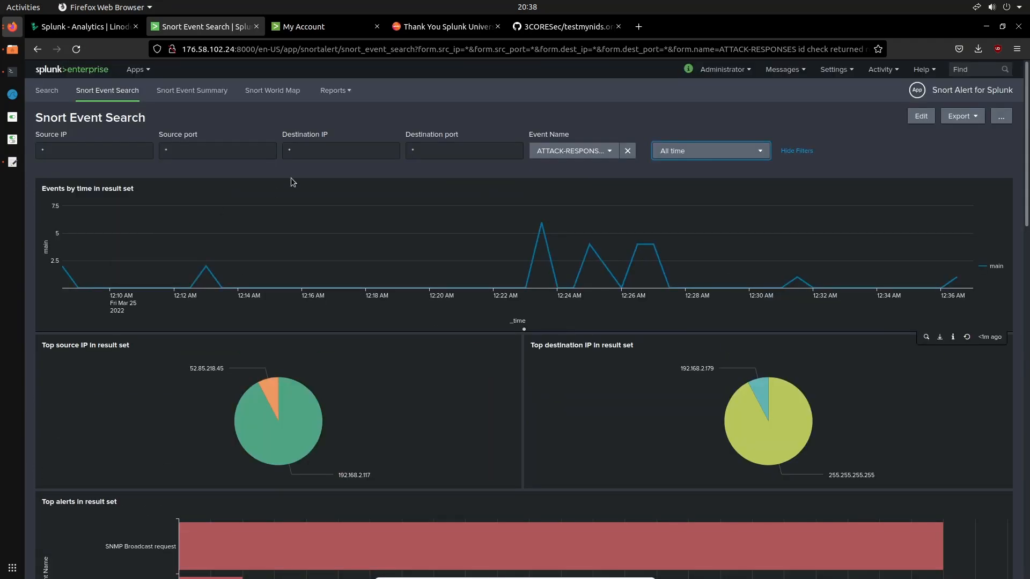
Open the Snort World Map and review the source countries, top source IPs and alerts tables
{"action": "left_click", "coordinate": [254, 93]}
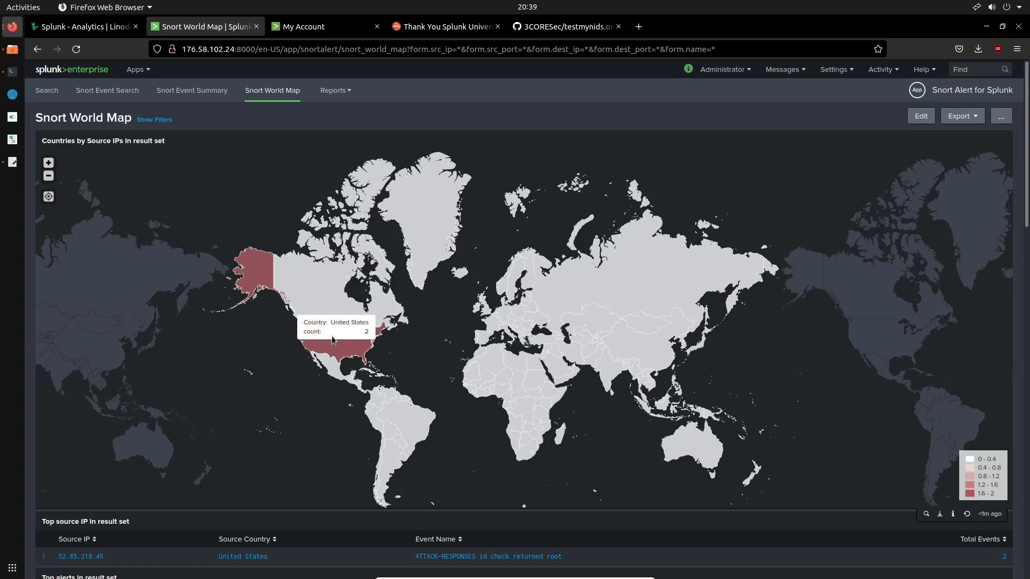
{"action": "scroll", "coordinate": [574, 349], "scroll_direction": "down", "scroll_amount": 5}
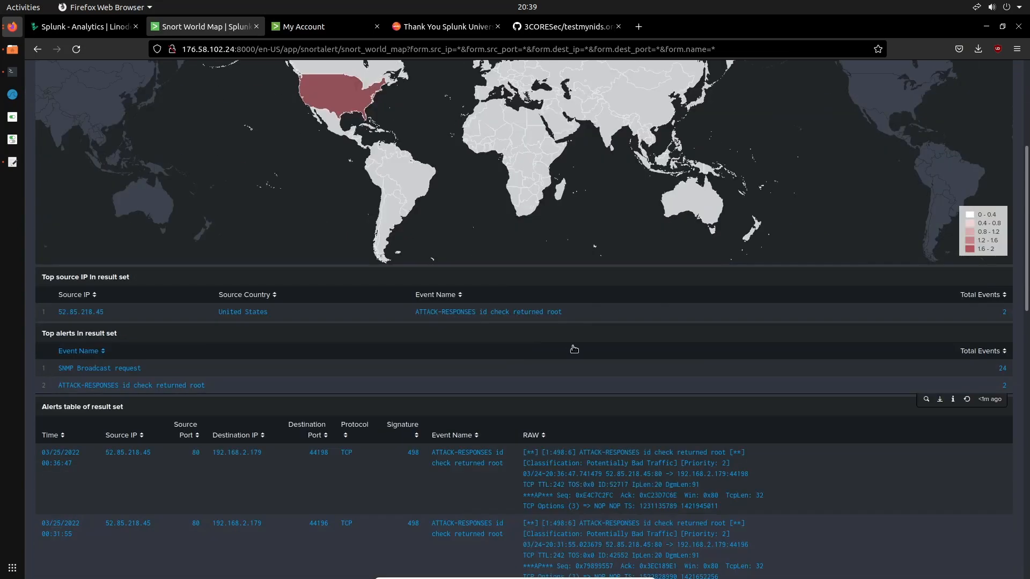
{"action": "scroll", "coordinate": [573, 349], "scroll_direction": "down", "scroll_amount": 10}
{"action": "scroll", "coordinate": [573, 349], "scroll_direction": "up", "scroll_amount": 15}
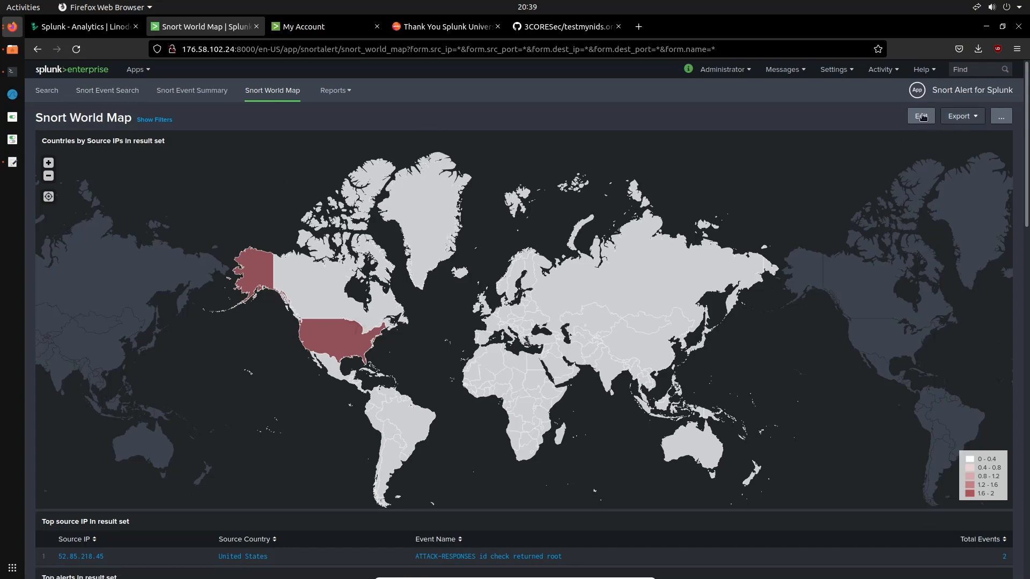
Set the Snort Event Summary as the home dashboard and close the Explore Splunk Enterprise section on the home page
{"action": "left_click", "coordinate": [178, 97]}
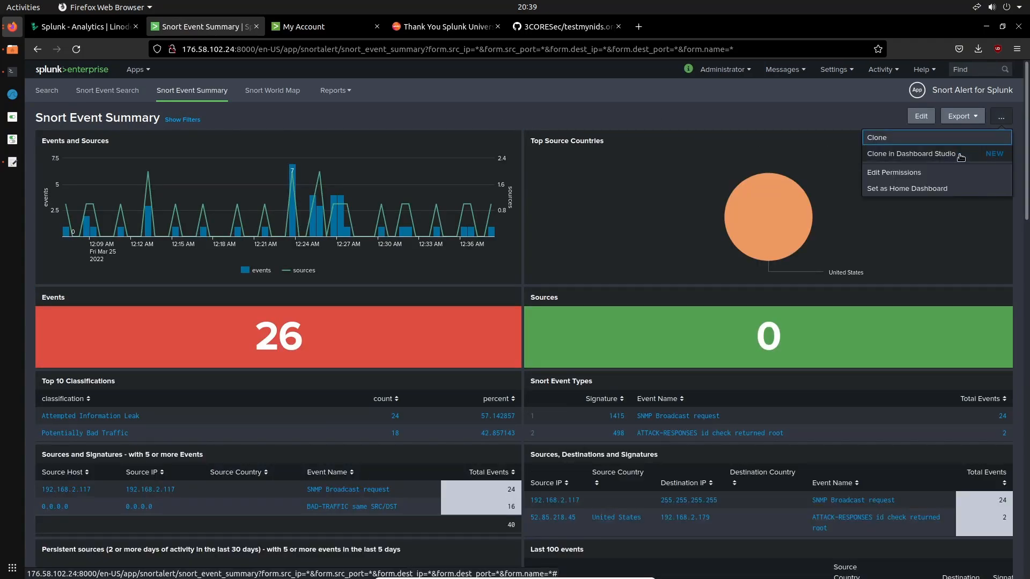
{"action": "left_click", "coordinate": [941, 189]}
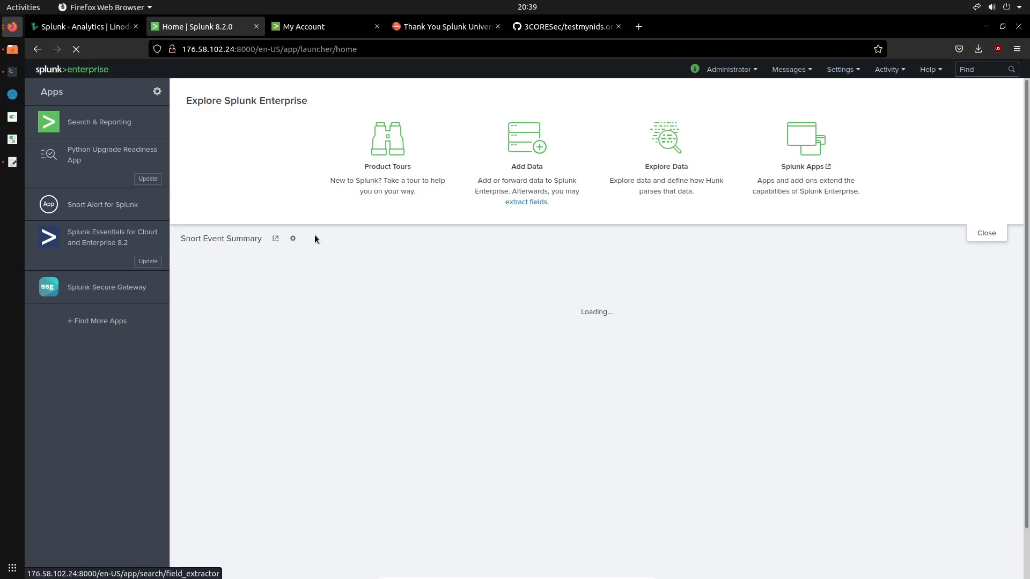
{"action": "left_click", "coordinate": [985, 234]}
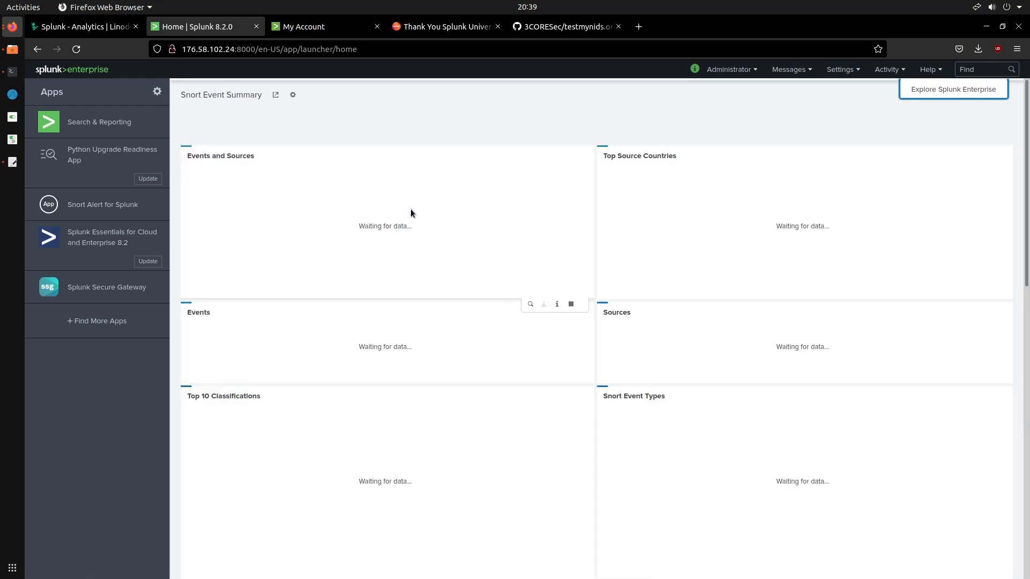
View the dashboards available in the default dashboard chooser, leave the choice as is and look over the home page's panels
{"action": "left_click", "coordinate": [292, 95]}
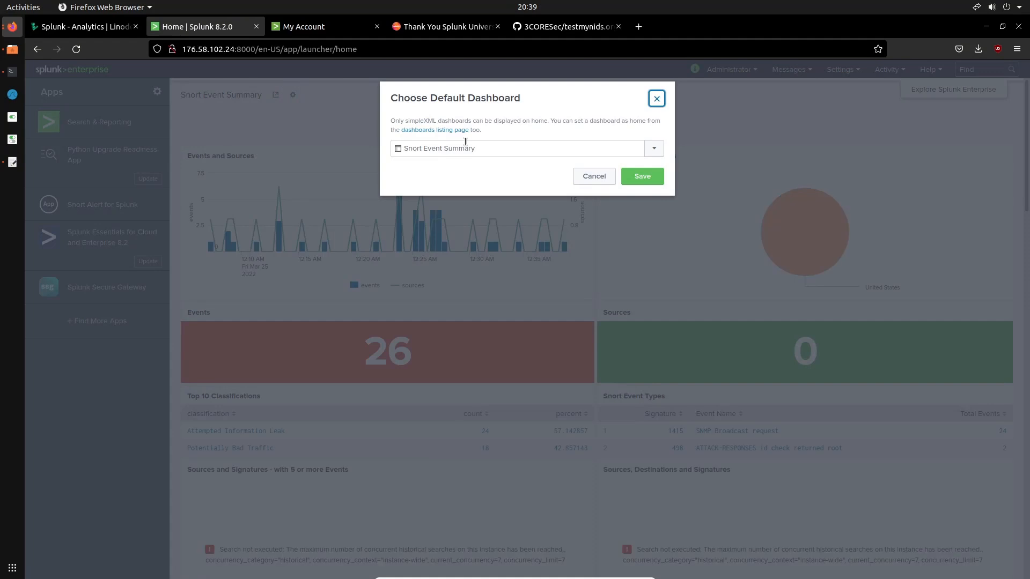
{"action": "left_click", "coordinate": [654, 149]}
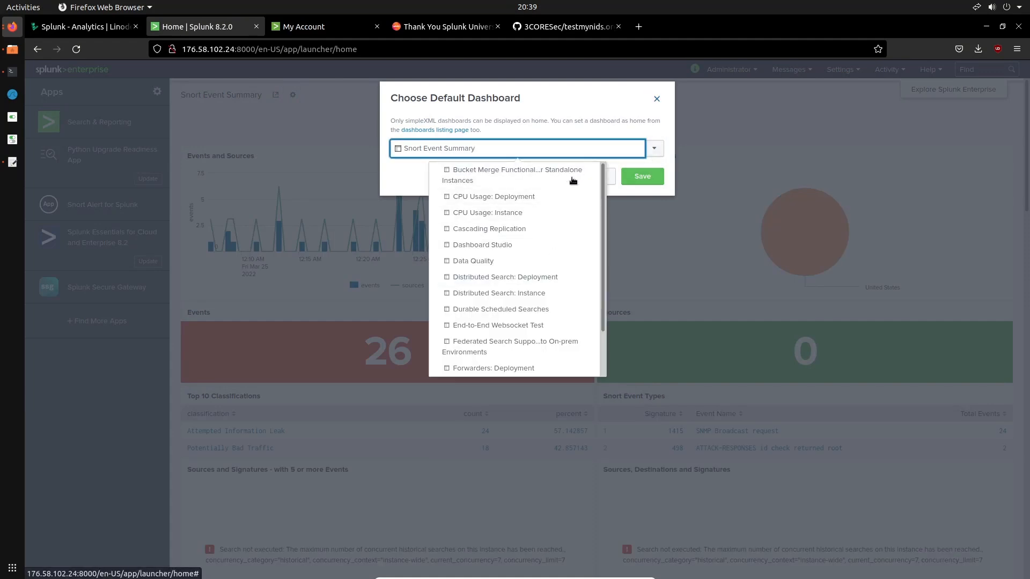
{"action": "left_click", "coordinate": [507, 120]}
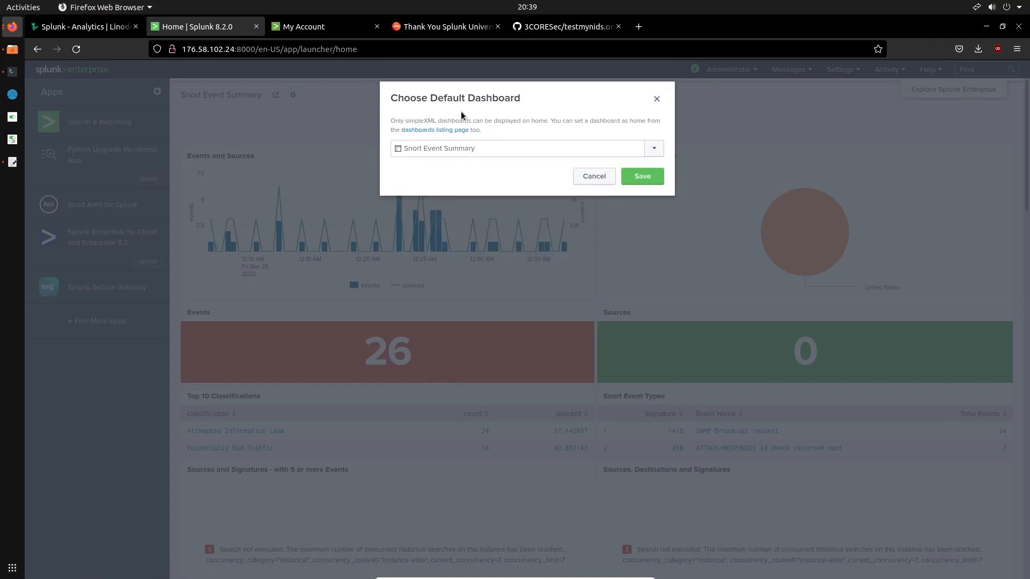
{"action": "left_click", "coordinate": [657, 99]}
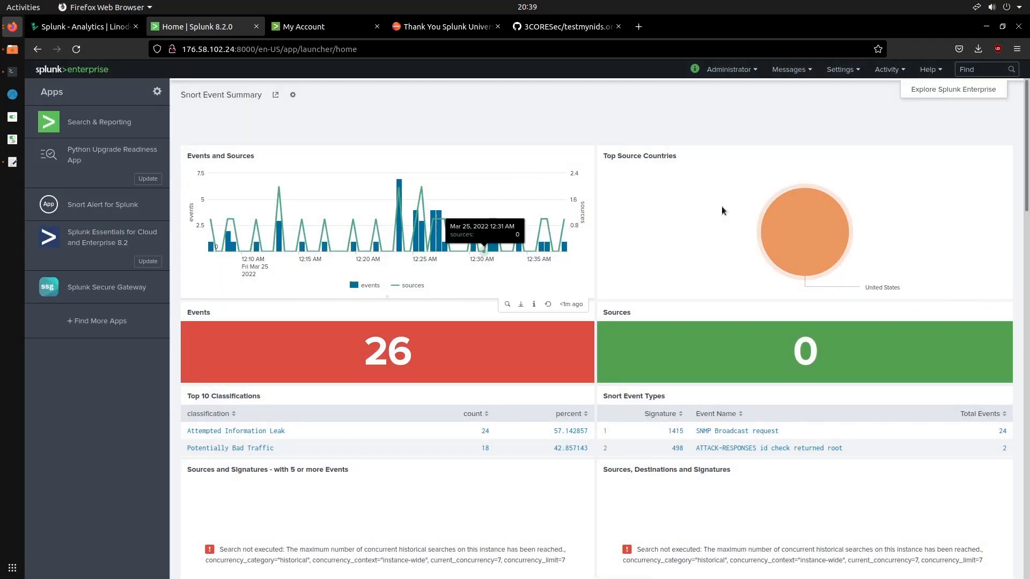
{"action": "scroll", "coordinate": [580, 231], "scroll_direction": "down", "scroll_amount": 10}
{"action": "scroll", "coordinate": [580, 227], "scroll_direction": "up", "scroll_amount": 10}
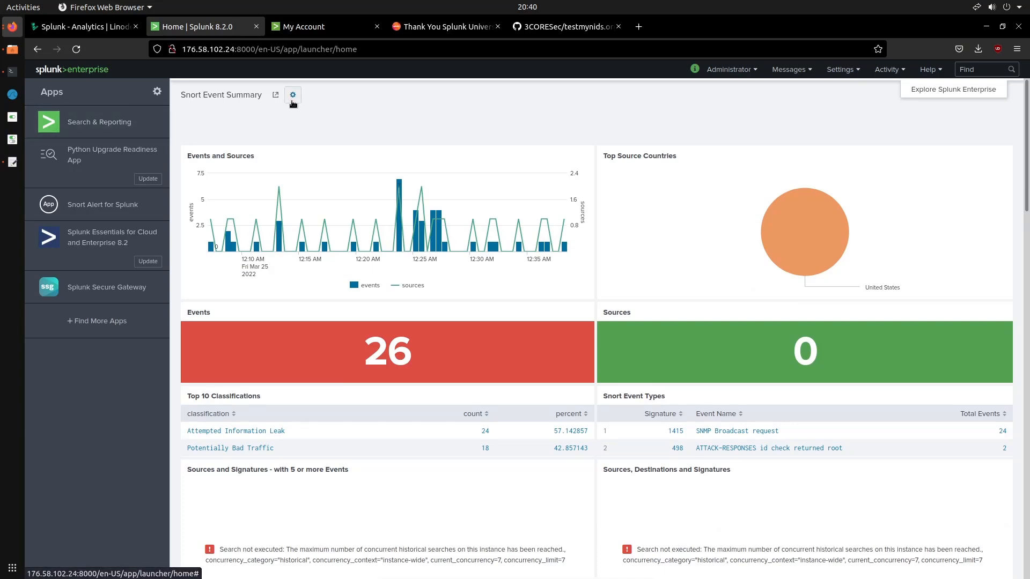
Open the Snort Event Summary of the Snort Alert for Splunk app for editing and look through its panels
{"action": "left_click", "coordinate": [123, 209]}
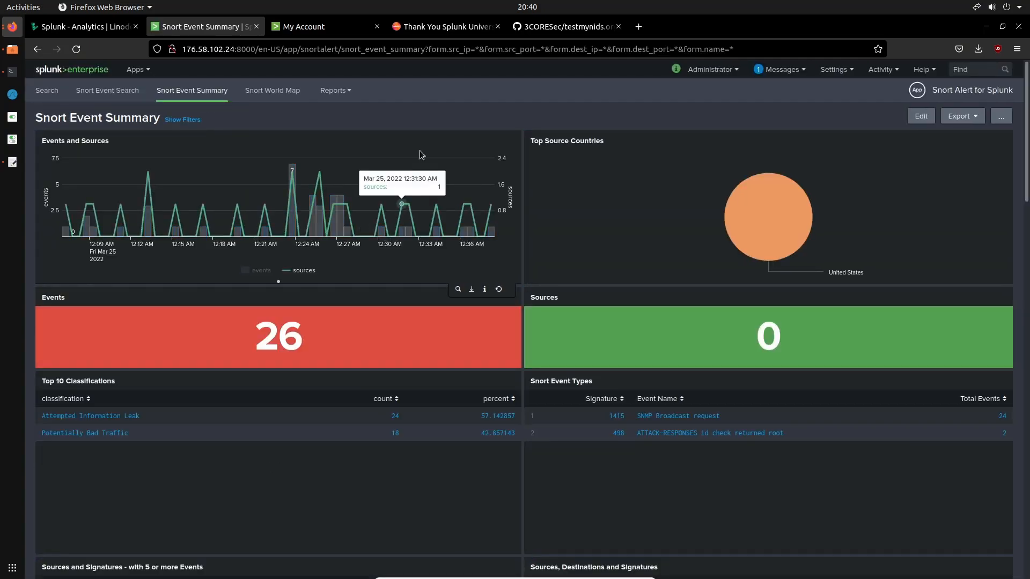
{"action": "left_click", "coordinate": [918, 118]}
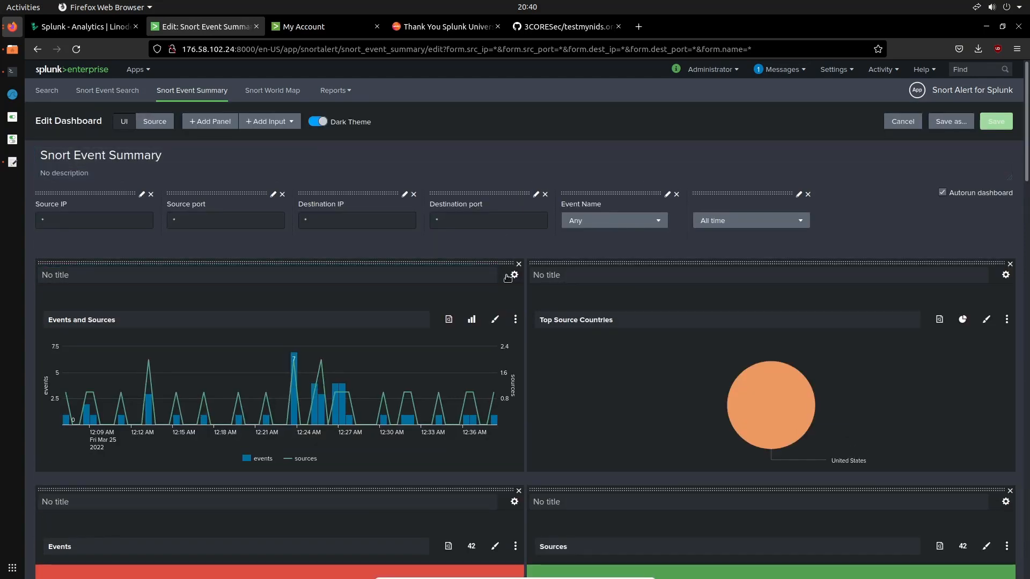
{"action": "left_click", "coordinate": [511, 276]}
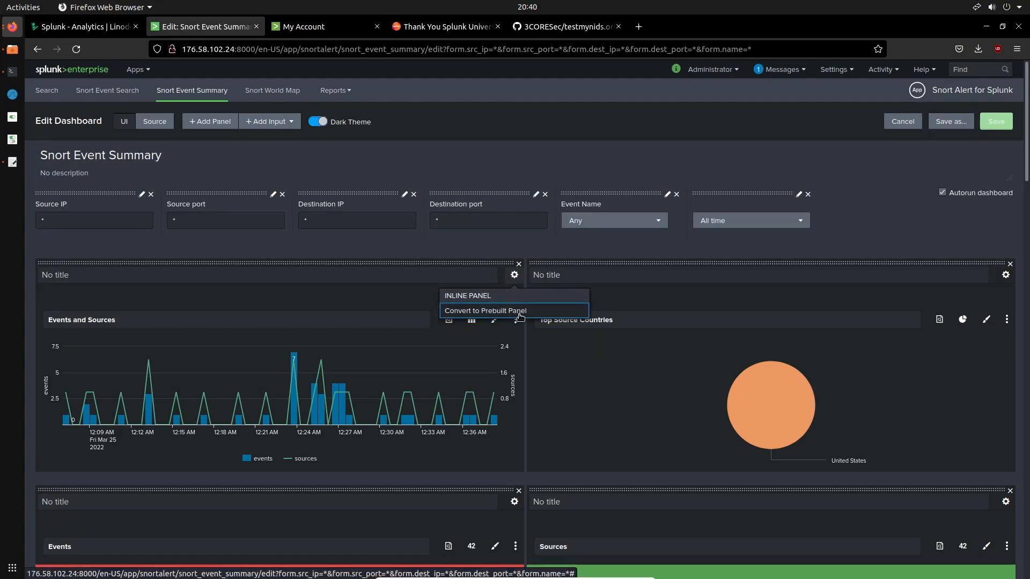
{"action": "left_click", "coordinate": [513, 277]}
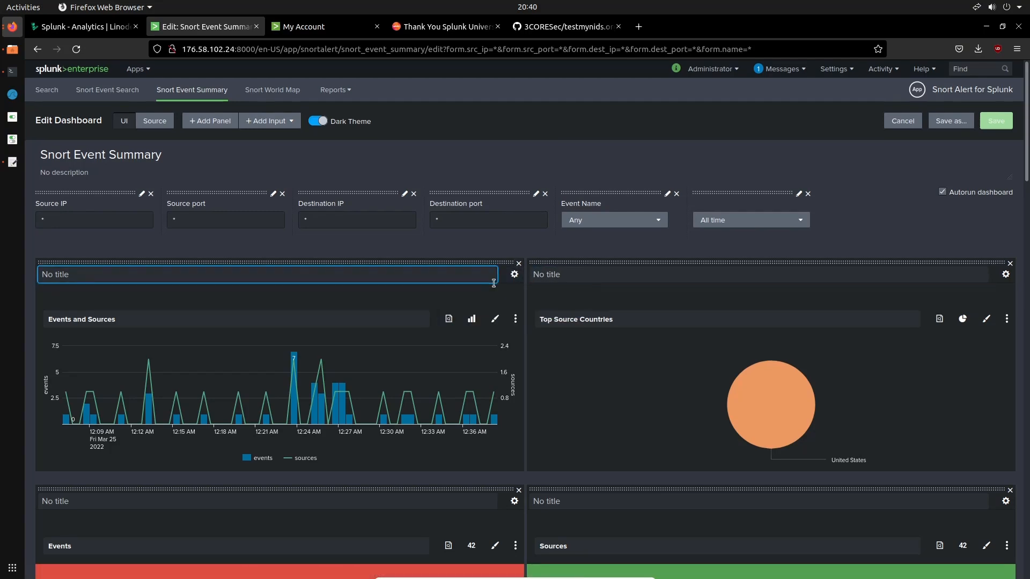
{"action": "scroll", "coordinate": [548, 261], "scroll_direction": "down", "scroll_amount": 3}
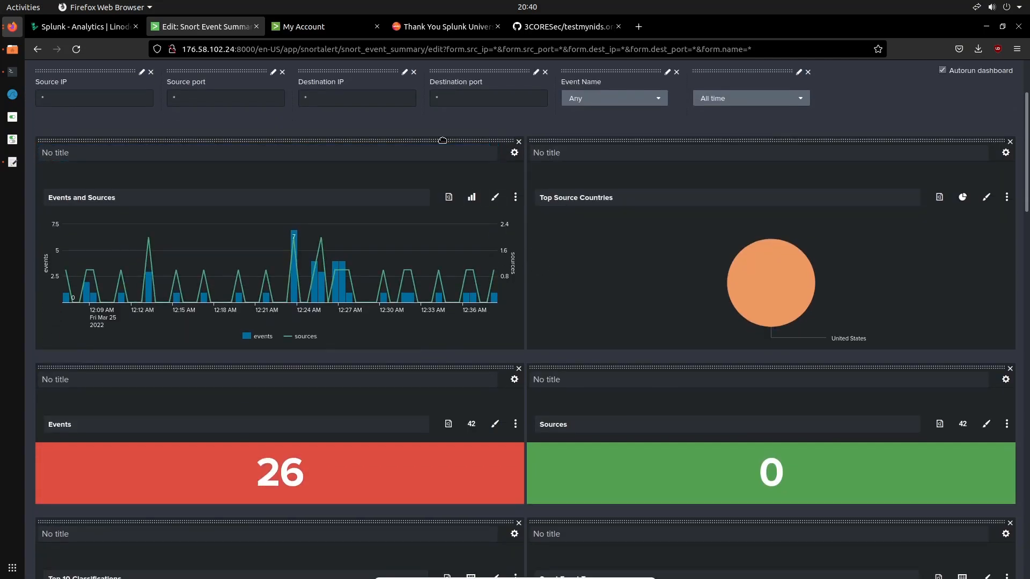
{"action": "scroll", "coordinate": [429, 230], "scroll_direction": "down", "scroll_amount": 7}
{"action": "scroll", "coordinate": [429, 230], "scroll_direction": "down", "scroll_amount": 7}
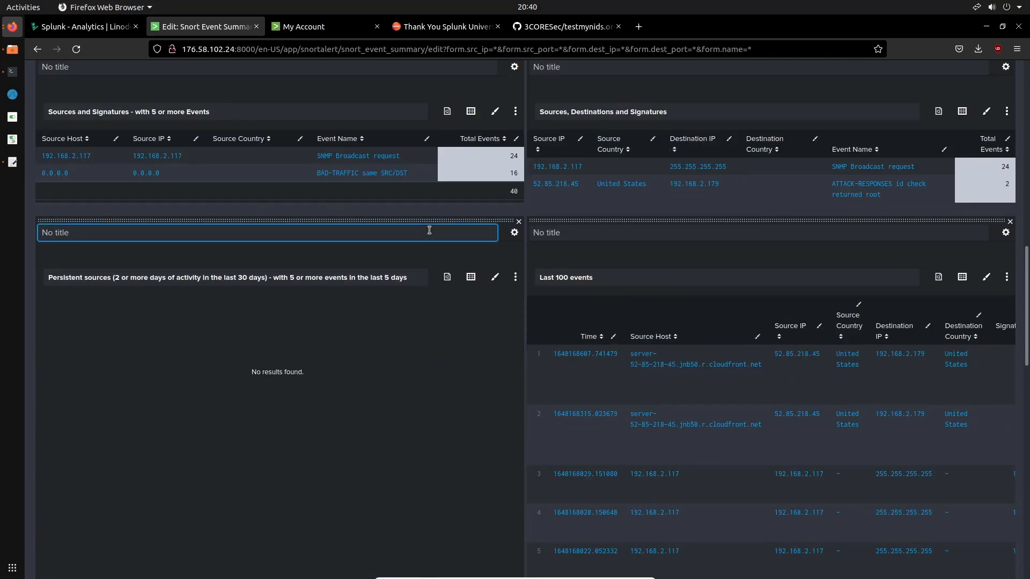
{"action": "scroll", "coordinate": [428, 230], "scroll_direction": "down", "scroll_amount": 7}
{"action": "scroll", "coordinate": [429, 230], "scroll_direction": "up", "scroll_amount": 20}
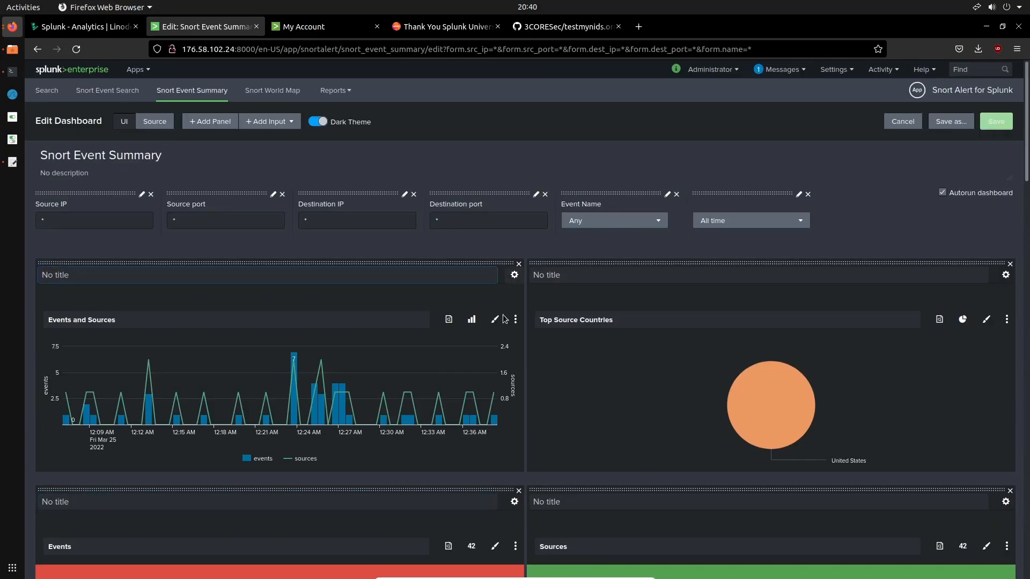
Examine the visualization choices and the report options of the Events and Sources panel
{"action": "left_click", "coordinate": [470, 321]}
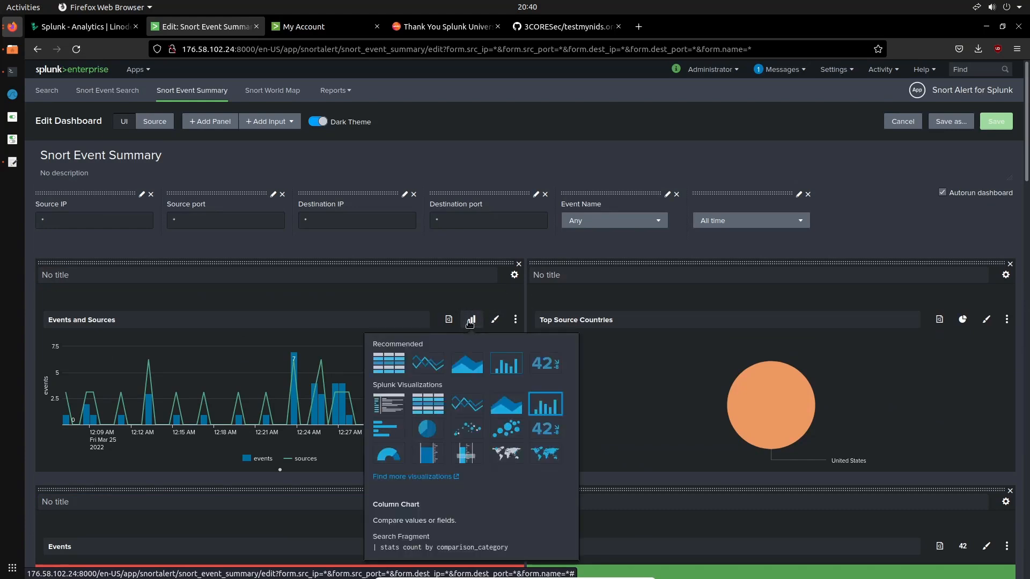
{"action": "left_click", "coordinate": [449, 300]}
{"action": "left_click", "coordinate": [450, 319]}
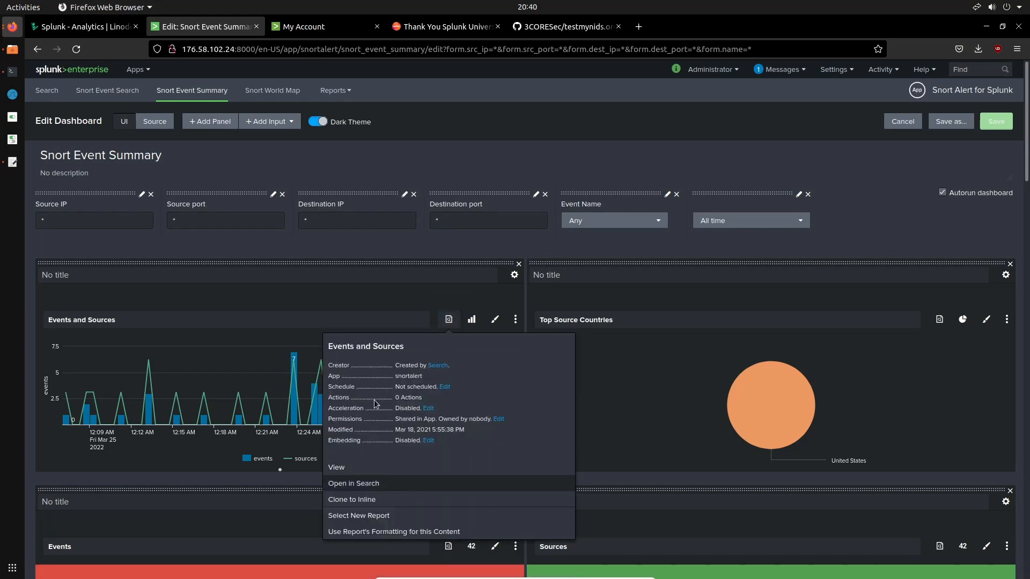
{"action": "left_click", "coordinate": [785, 302]}
Try a column chart for the Top Source Countries panel and switch it back to a pie chart
{"action": "left_click", "coordinate": [962, 320]}
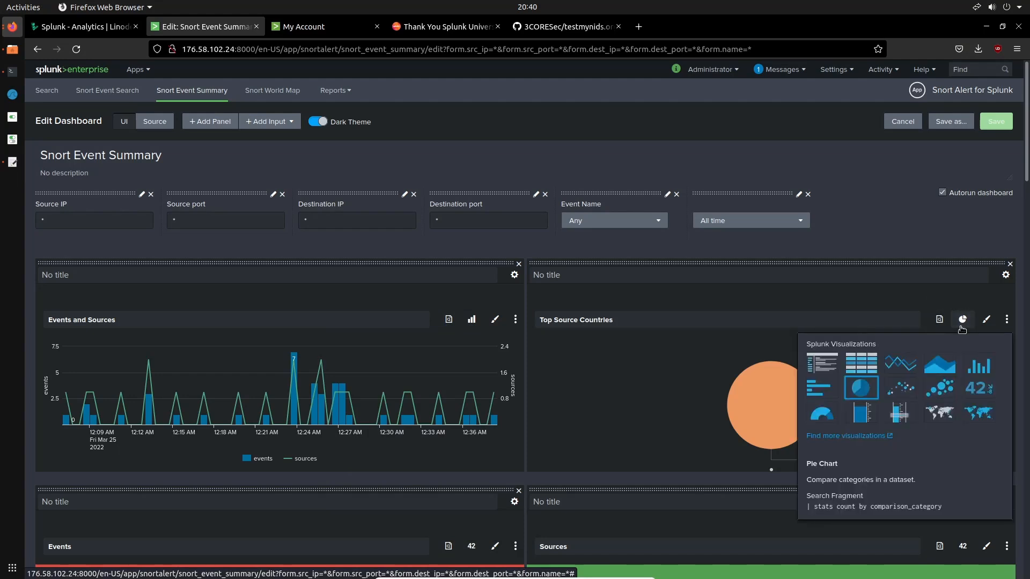
{"action": "left_click", "coordinate": [977, 363]}
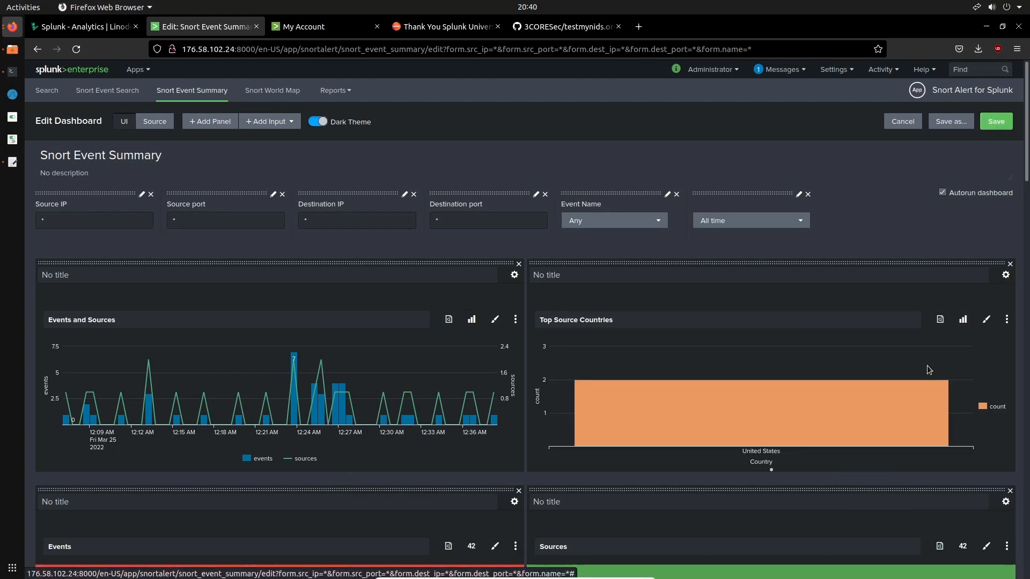
{"action": "left_click", "coordinate": [962, 320]}
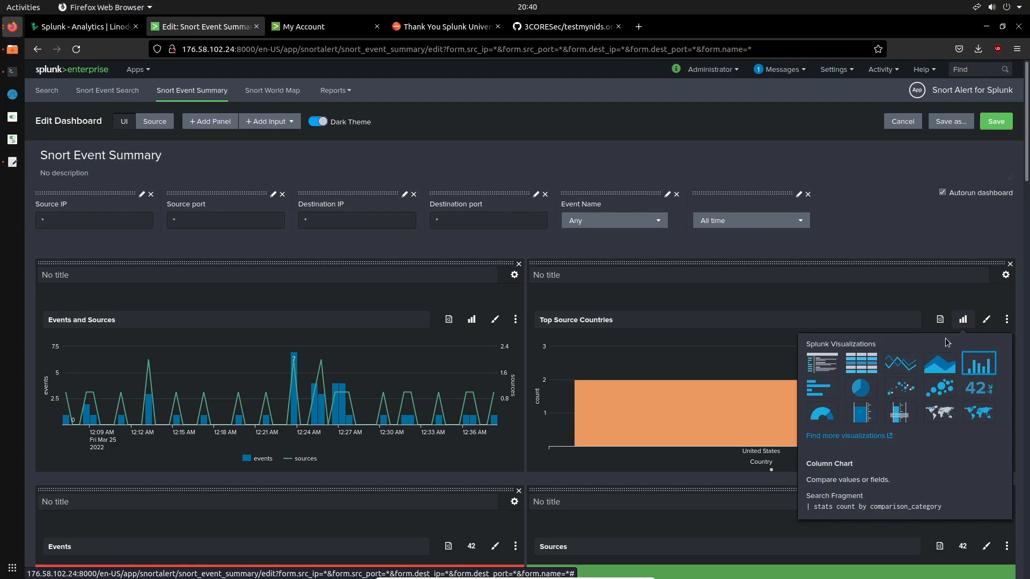
{"action": "left_click", "coordinate": [860, 387]}
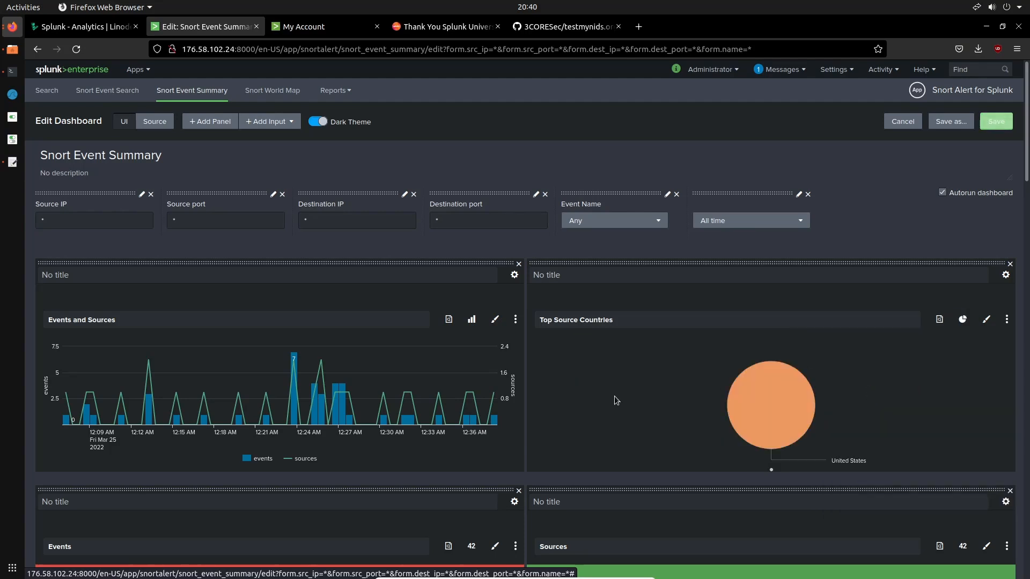
Try a column chart, a filler gauge and a bar chart for the Events panel, and switch it back to a single value
{"action": "scroll", "coordinate": [597, 400], "scroll_direction": "down", "scroll_amount": 5}
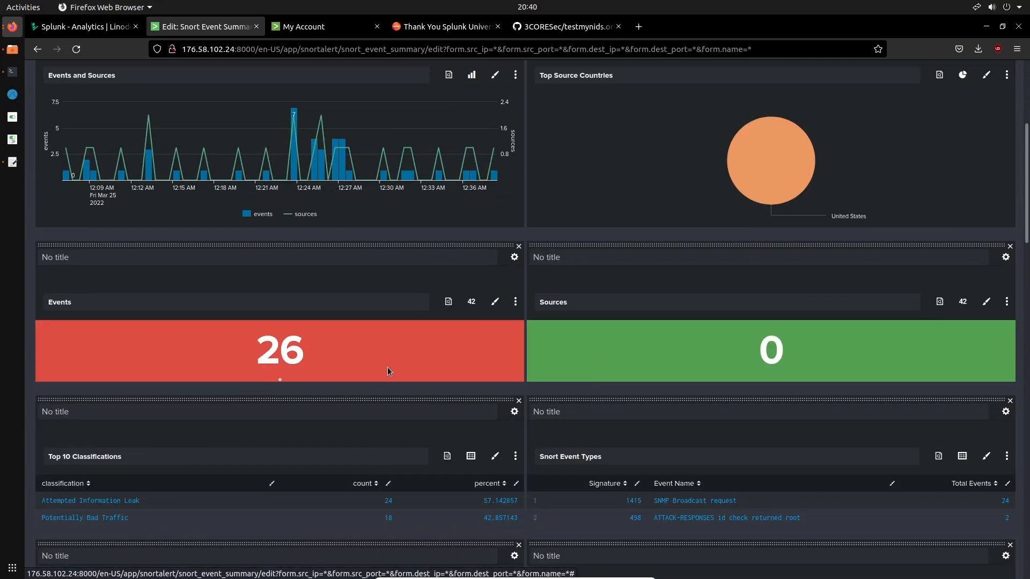
{"action": "left_click", "coordinate": [467, 306]}
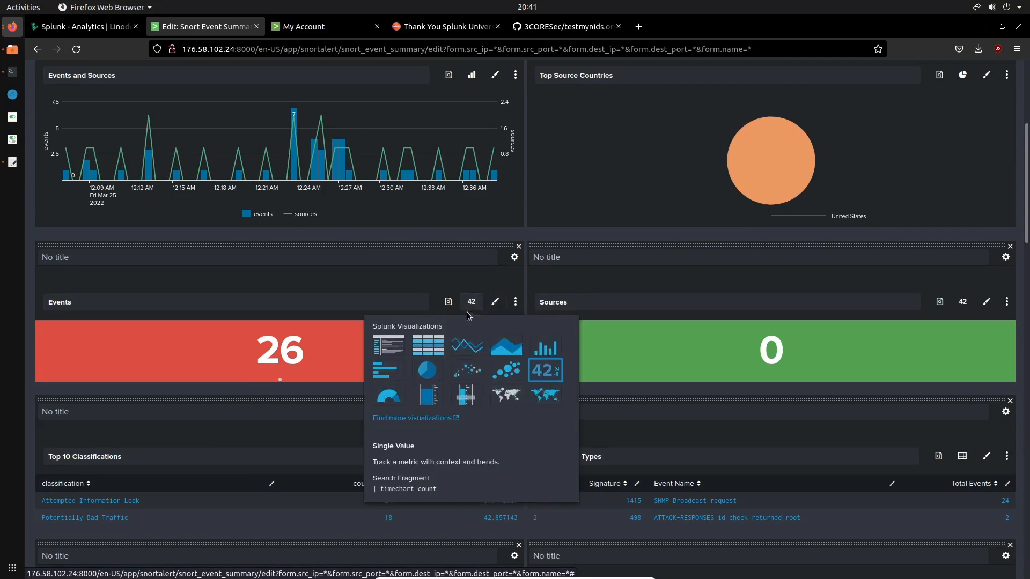
{"action": "left_click", "coordinate": [542, 348]}
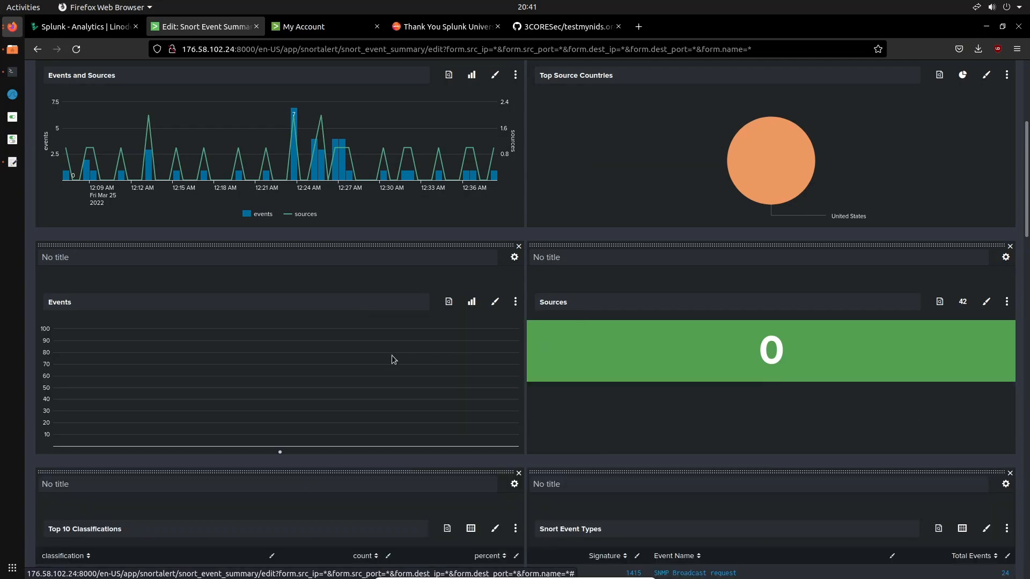
{"action": "left_click", "coordinate": [471, 302]}
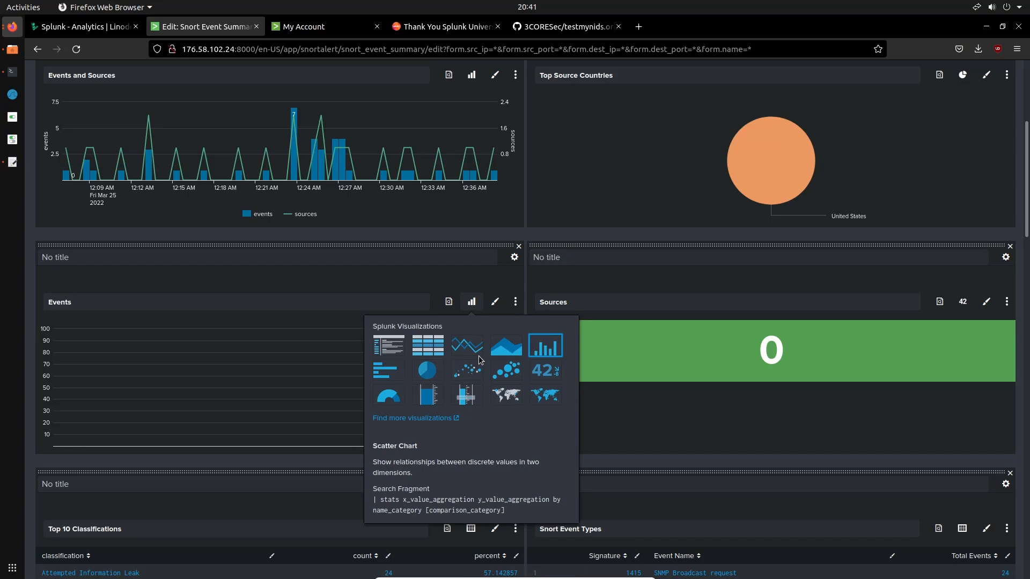
{"action": "left_click", "coordinate": [466, 394]}
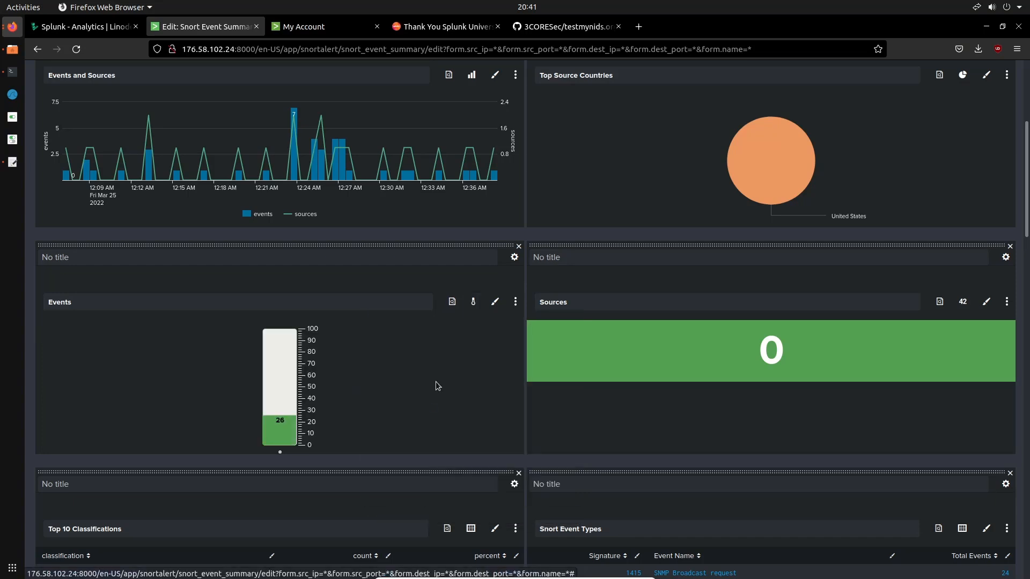
{"action": "left_click", "coordinate": [473, 301]}
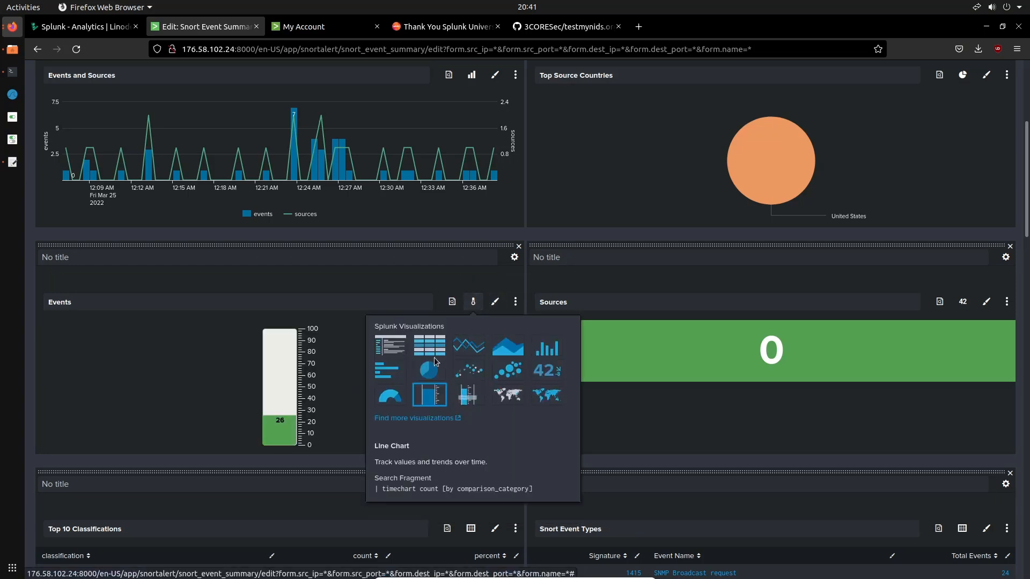
{"action": "left_click", "coordinate": [390, 370]}
{"action": "left_click", "coordinate": [466, 303]}
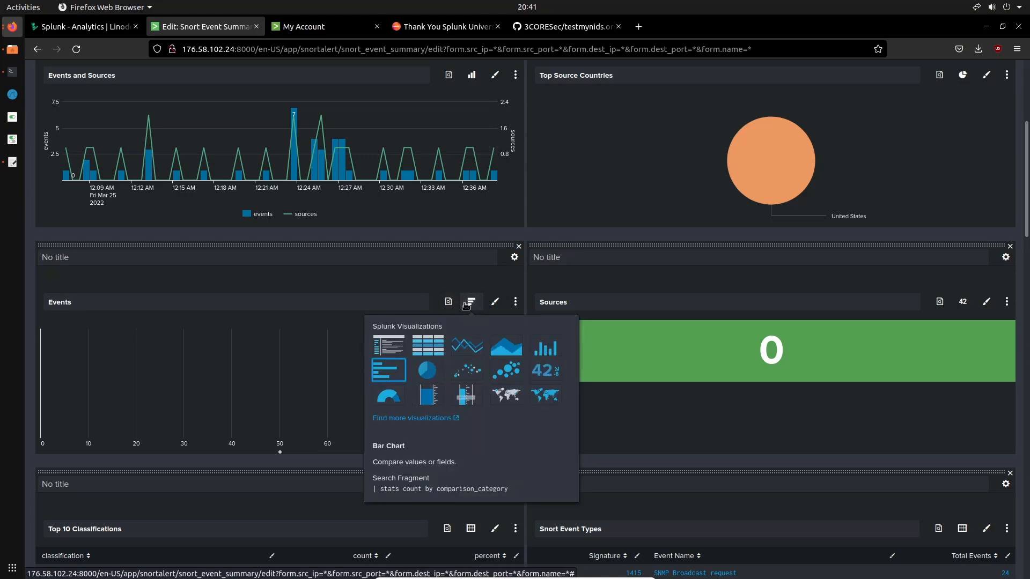
{"action": "left_click", "coordinate": [545, 370]}
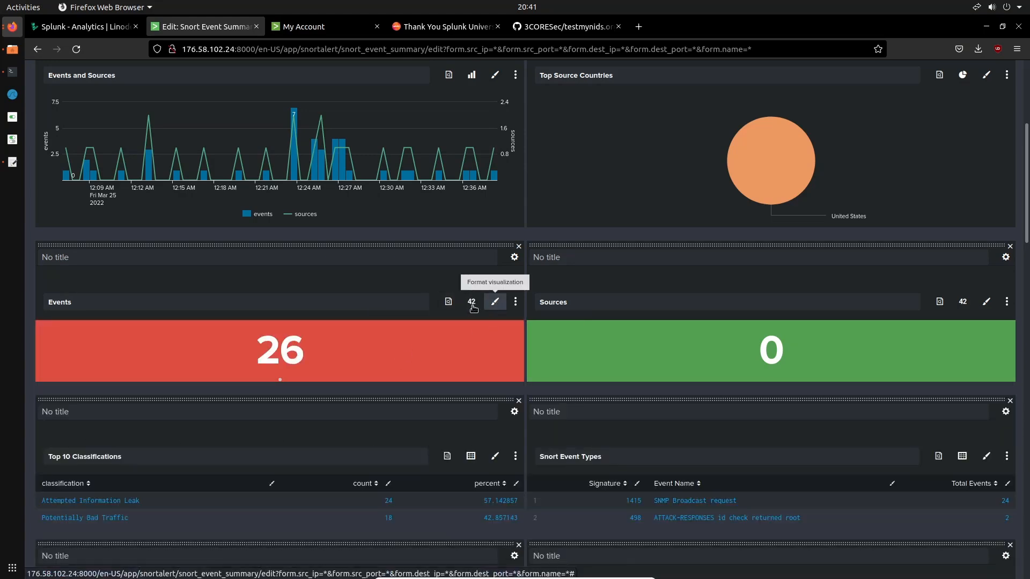
Try a column chart, an events list and a bar chart for the Top 10 Classifications panel and view its report options
{"action": "scroll", "coordinate": [871, 367], "scroll_direction": "down", "scroll_amount": 5}
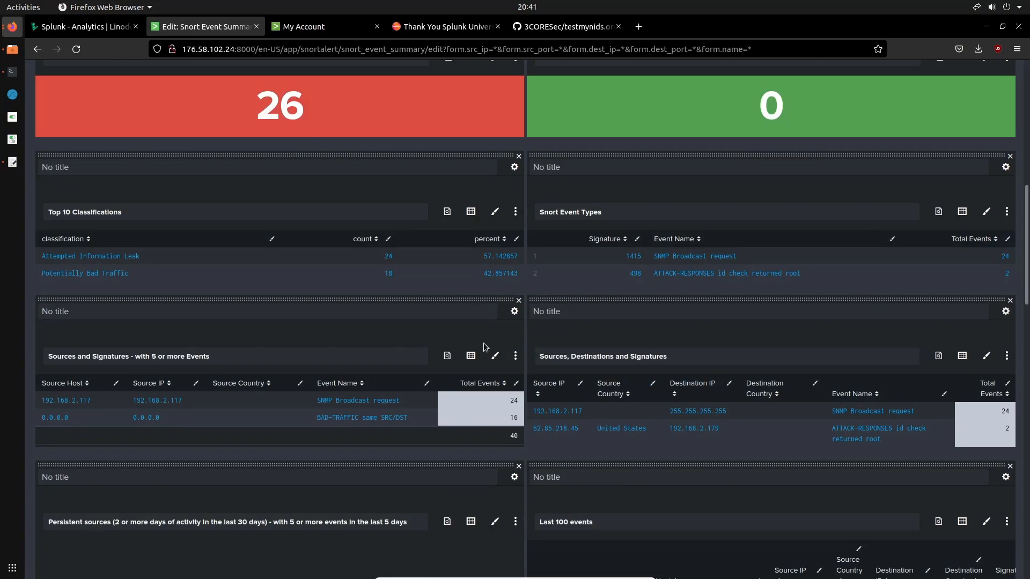
{"action": "left_click", "coordinate": [489, 217]}
{"action": "left_click", "coordinate": [471, 212]}
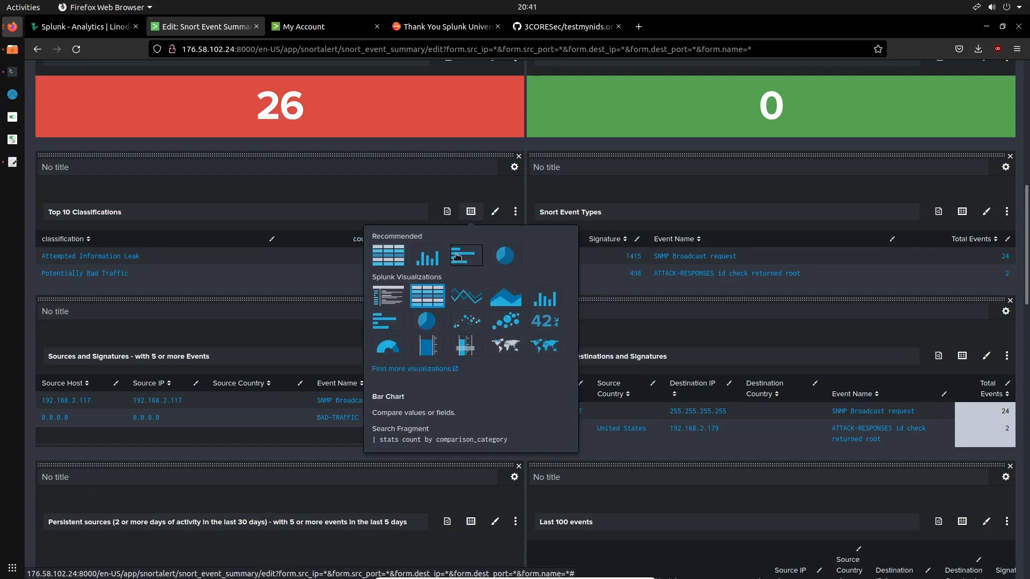
{"action": "left_click", "coordinate": [427, 257]}
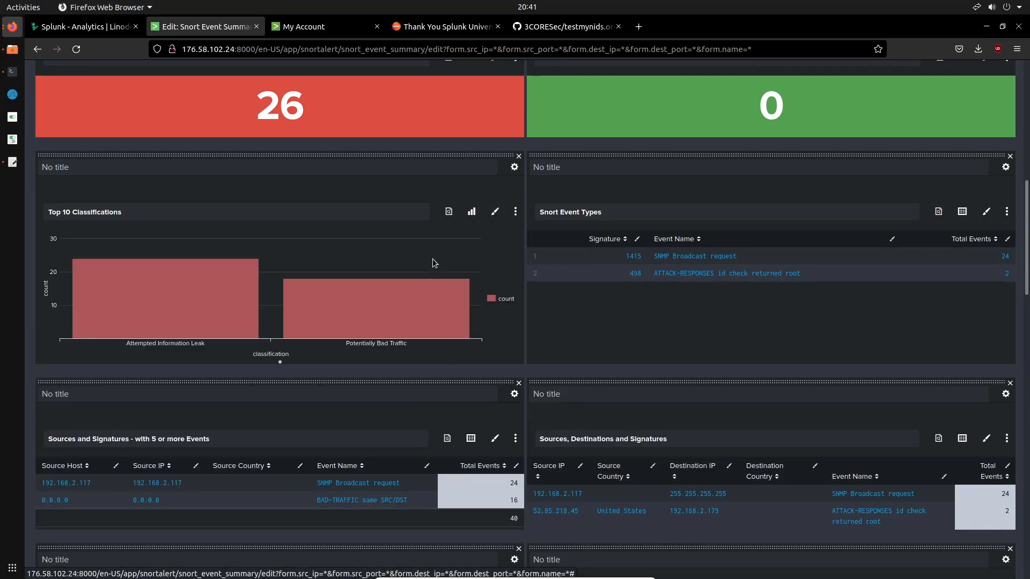
{"action": "left_click", "coordinate": [469, 212]}
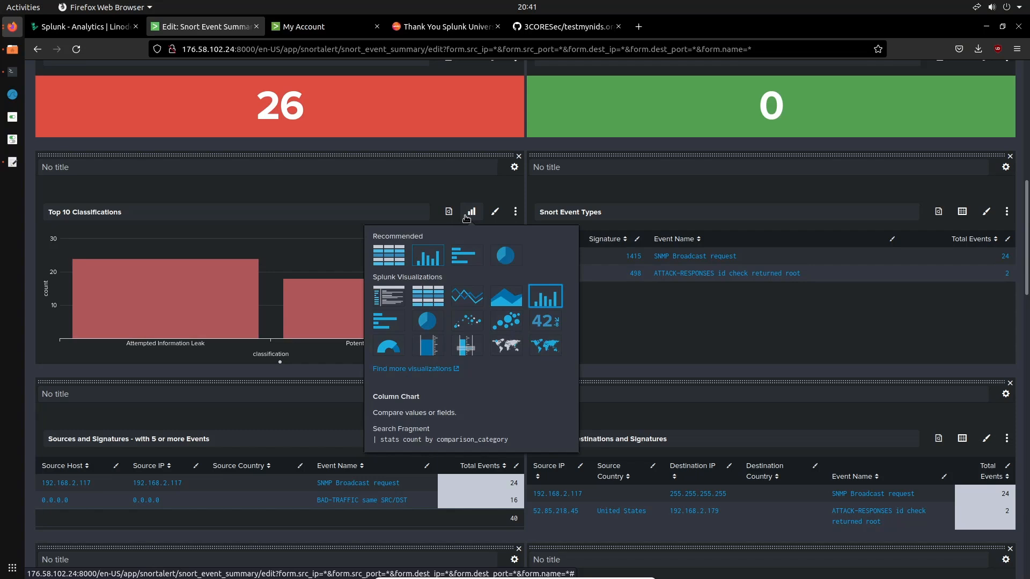
{"action": "left_click", "coordinate": [388, 296]}
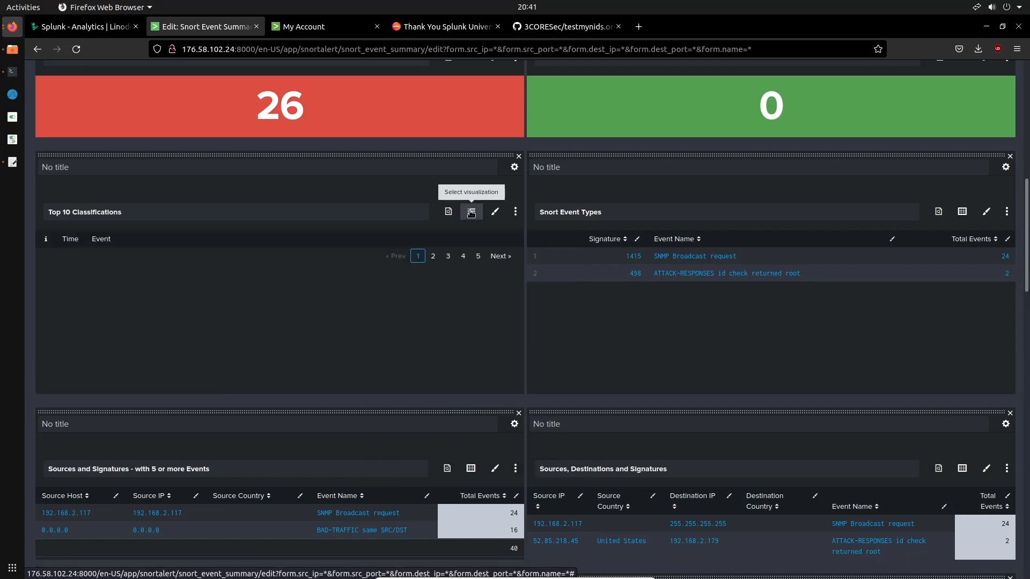
{"action": "left_click", "coordinate": [471, 212]}
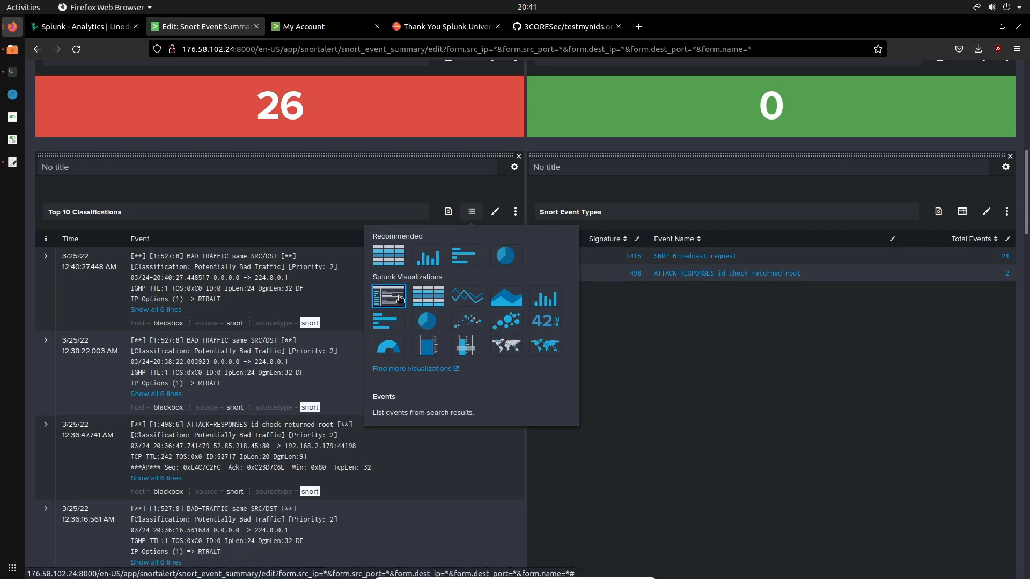
{"action": "left_click", "coordinate": [385, 319]}
{"action": "left_click", "coordinate": [448, 212]}
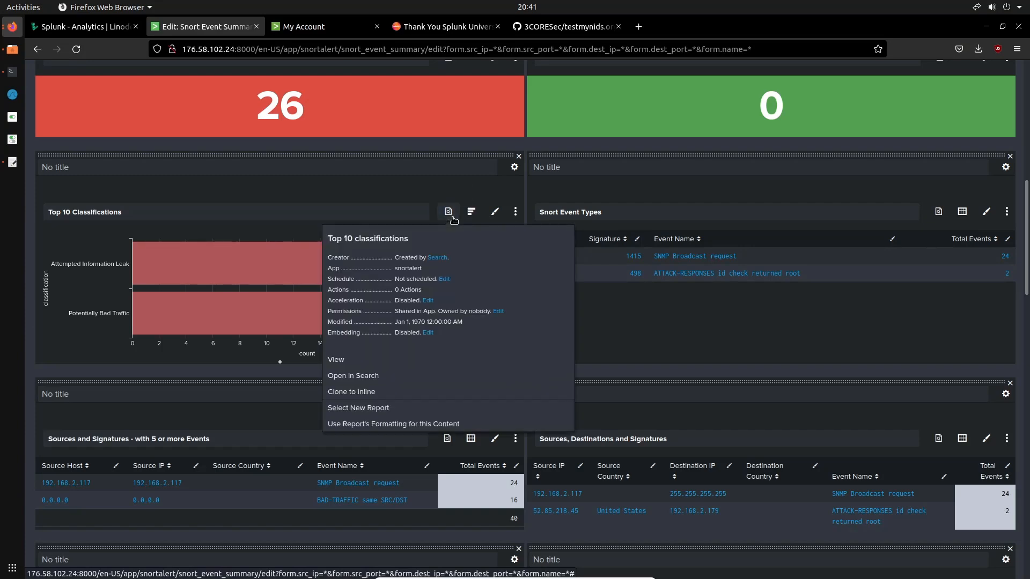
{"action": "left_click", "coordinate": [453, 220]}
Look over the edited panels and cancel editing of the Snort Event Summary without saving the changes
{"action": "scroll", "coordinate": [649, 176], "scroll_direction": "up", "scroll_amount": 6}
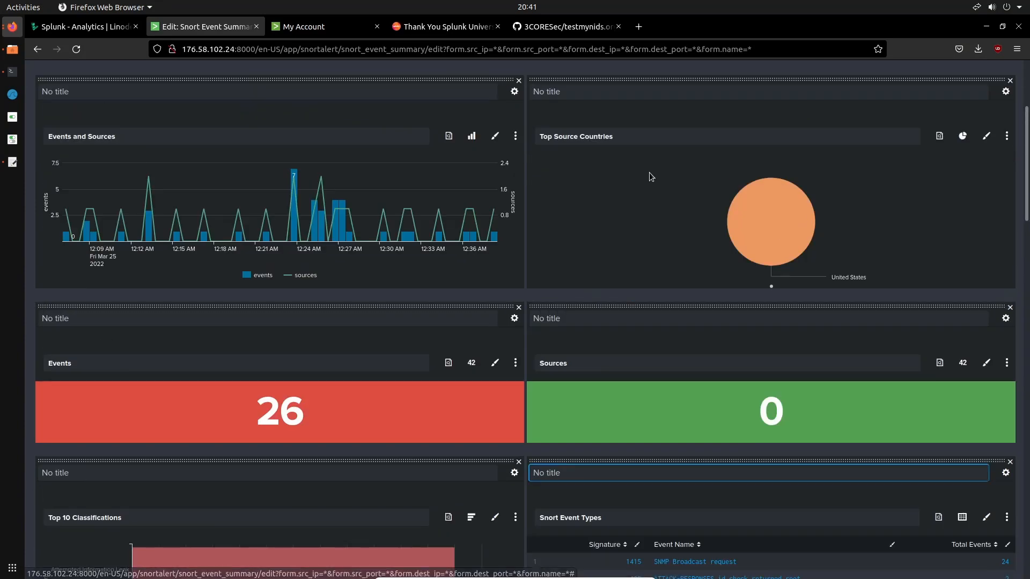
{"action": "scroll", "coordinate": [649, 176], "scroll_direction": "down", "scroll_amount": 13}
{"action": "scroll", "coordinate": [648, 172], "scroll_direction": "down", "scroll_amount": 5}
{"action": "scroll", "coordinate": [649, 172], "scroll_direction": "up", "scroll_amount": 20}
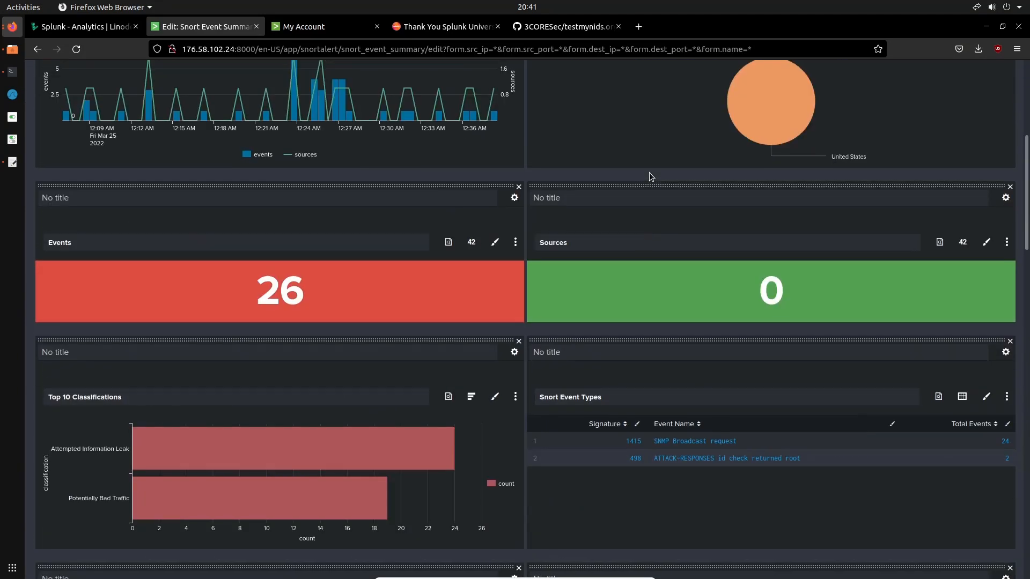
{"action": "left_click", "coordinate": [908, 123]}
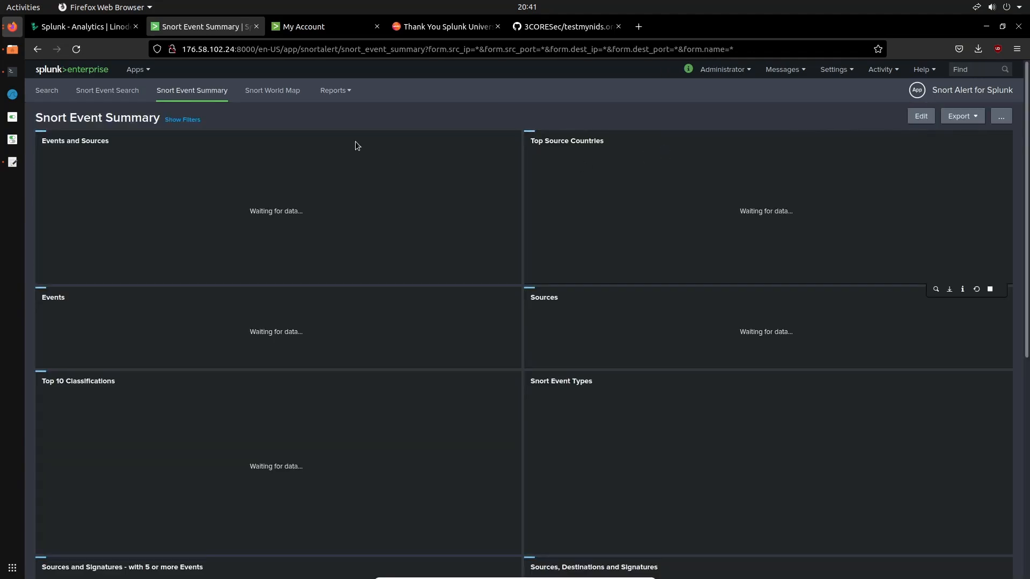
Show the filters of the Snort Event Summary, check its panels and reload the dashboard
{"action": "left_click", "coordinate": [182, 120]}
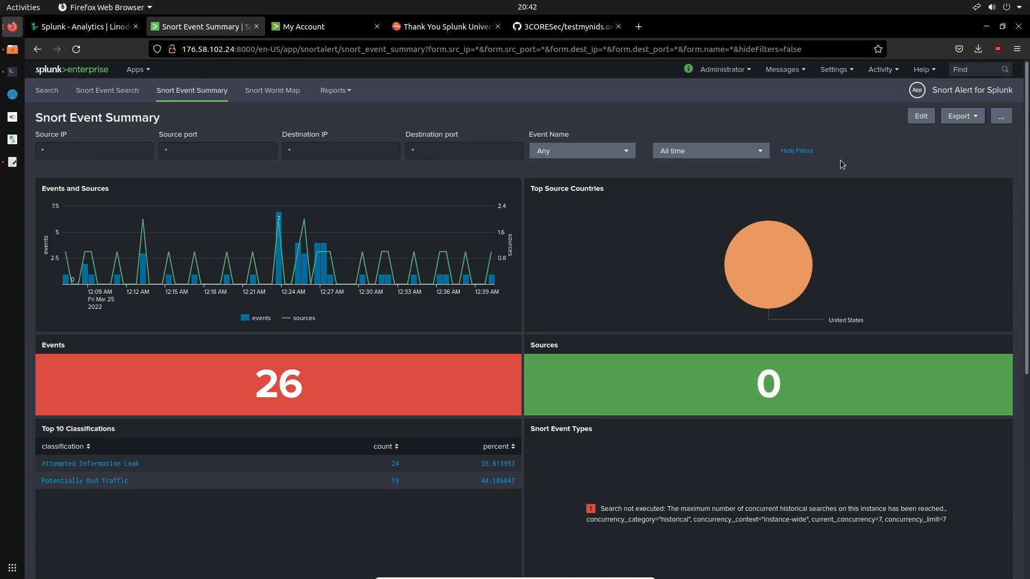
{"action": "scroll", "coordinate": [840, 160], "scroll_direction": "down", "scroll_amount": 5}
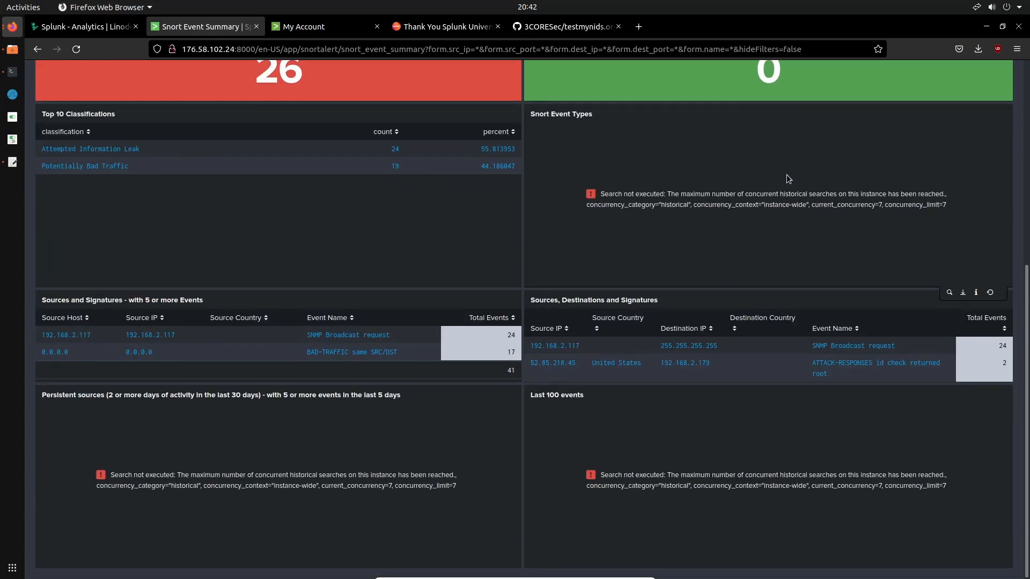
{"action": "scroll", "coordinate": [786, 175], "scroll_direction": "up", "scroll_amount": 5}
{"action": "left_click", "coordinate": [76, 49]}
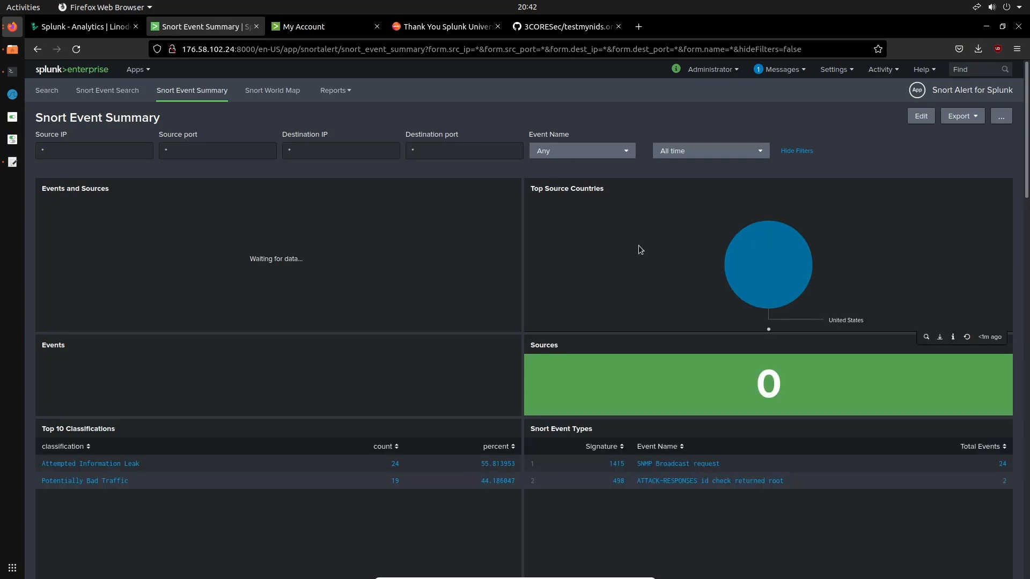
Look through the panels of the reloaded Snort Event Summary, down to the end of the Last 100 events table
{"action": "scroll", "coordinate": [639, 248], "scroll_direction": "down", "scroll_amount": 10}
{"action": "scroll", "coordinate": [639, 248], "scroll_direction": "up", "scroll_amount": 5}
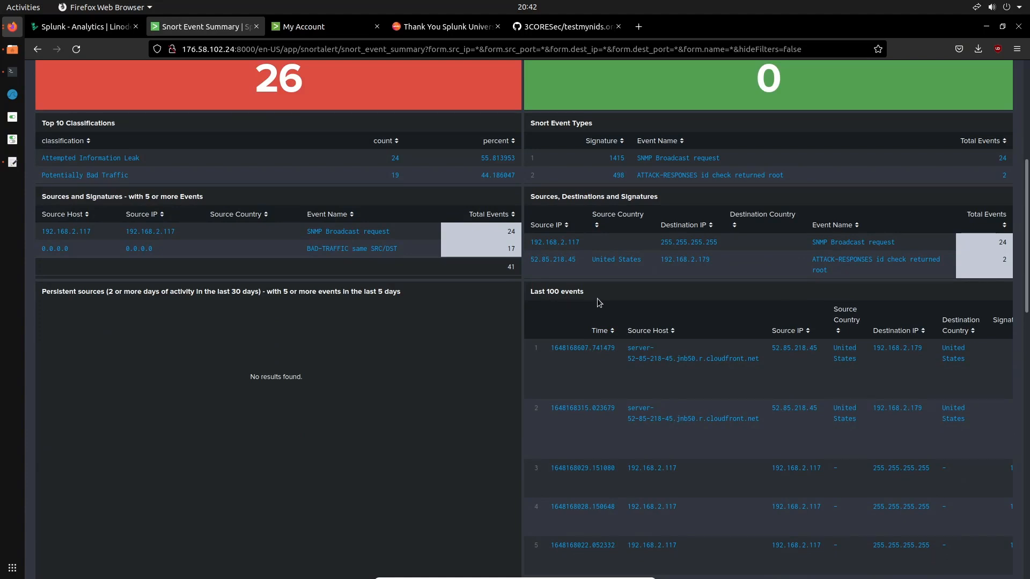
{"action": "scroll", "coordinate": [597, 299], "scroll_direction": "down", "scroll_amount": 12}
{"action": "scroll", "coordinate": [598, 302], "scroll_direction": "up", "scroll_amount": 18}
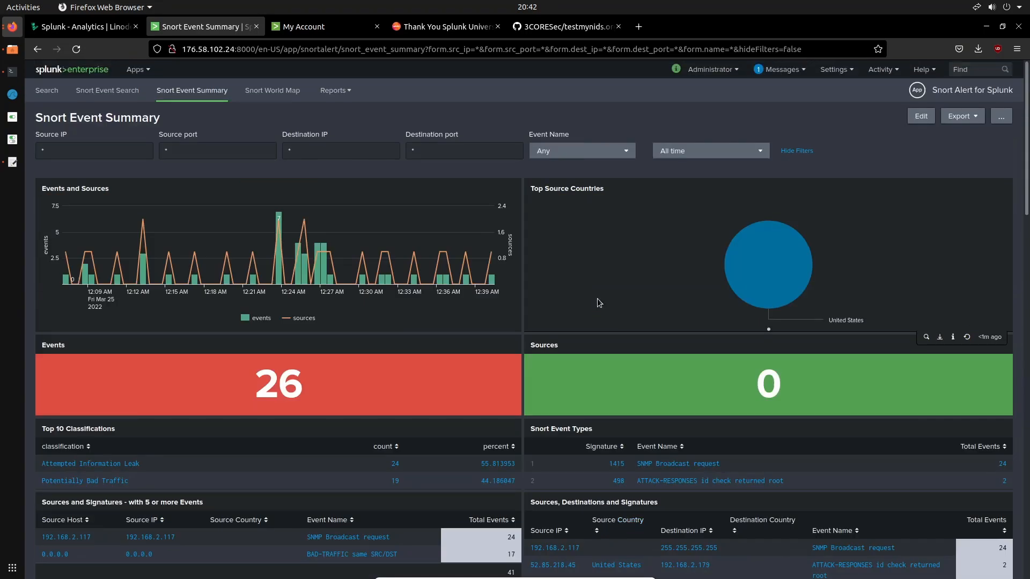
{"action": "scroll", "coordinate": [597, 298], "scroll_direction": "down", "scroll_amount": 8}
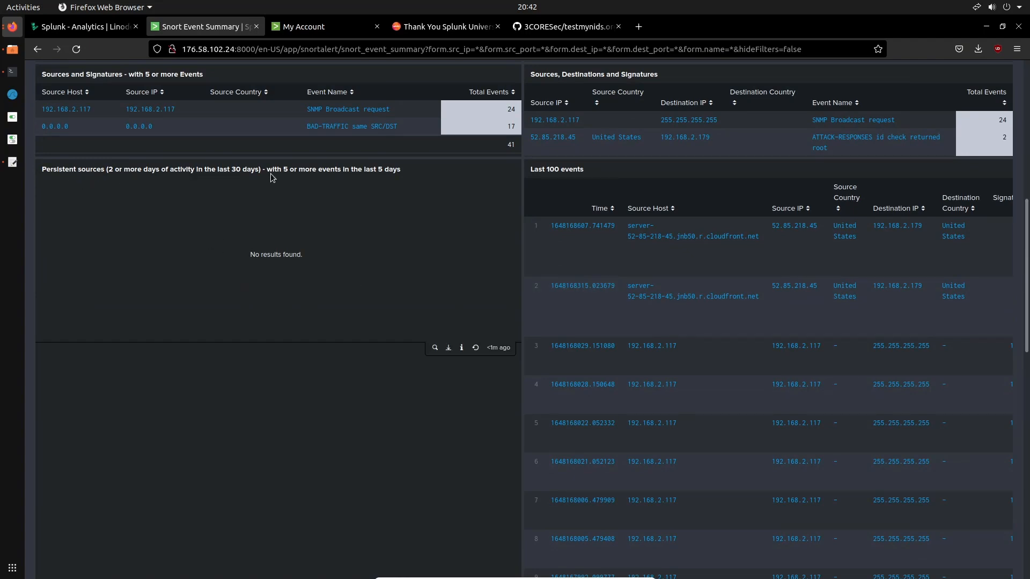
{"action": "scroll", "coordinate": [431, 233], "scroll_direction": "down", "scroll_amount": 4}
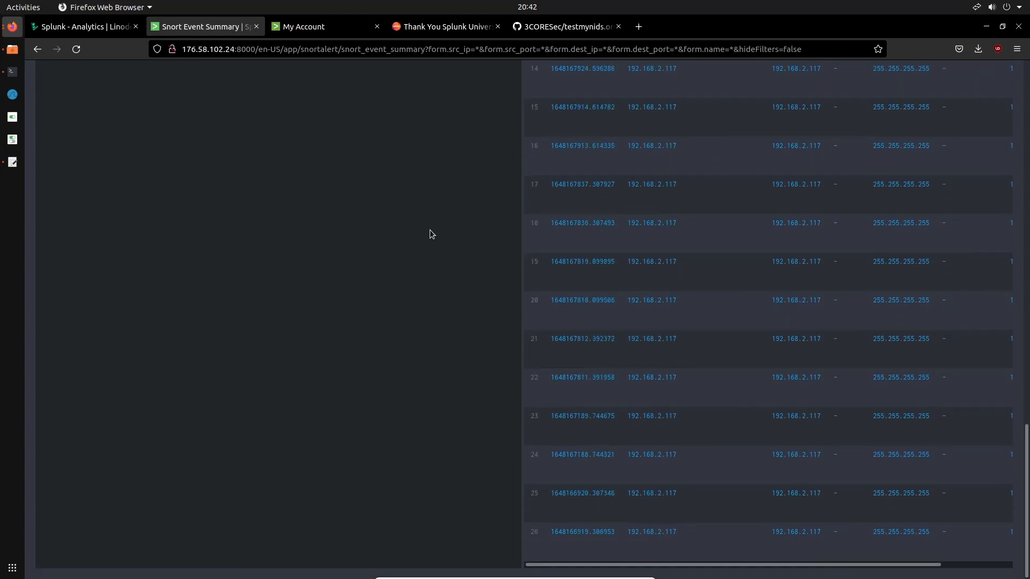
{"action": "scroll", "coordinate": [429, 229], "scroll_direction": "up", "scroll_amount": 12}
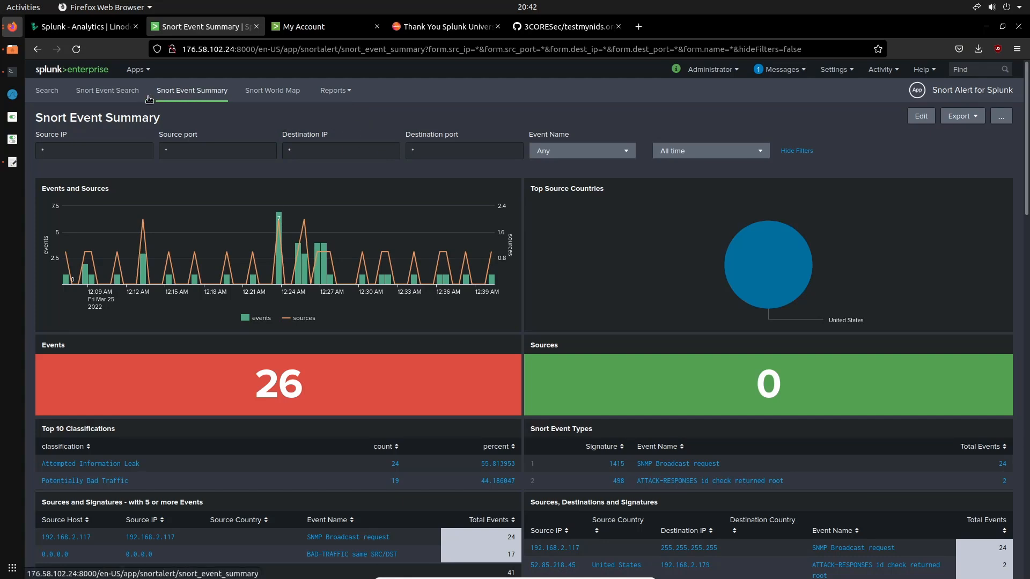
In the Search & Reporting app, search the events of the source /var/log/snort/alert from the data summary
{"action": "left_click", "coordinate": [136, 70]}
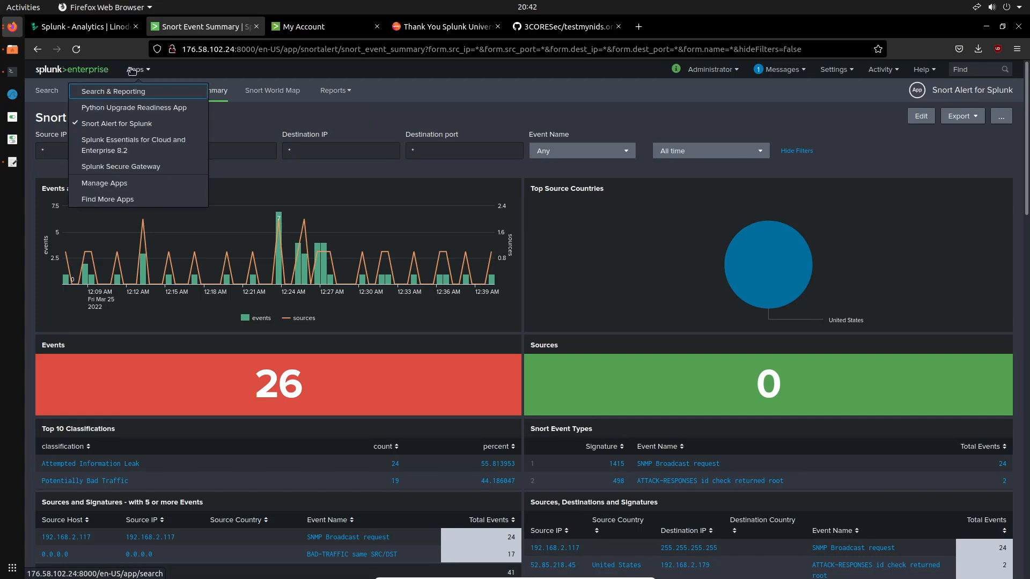
{"action": "left_click", "coordinate": [86, 118]}
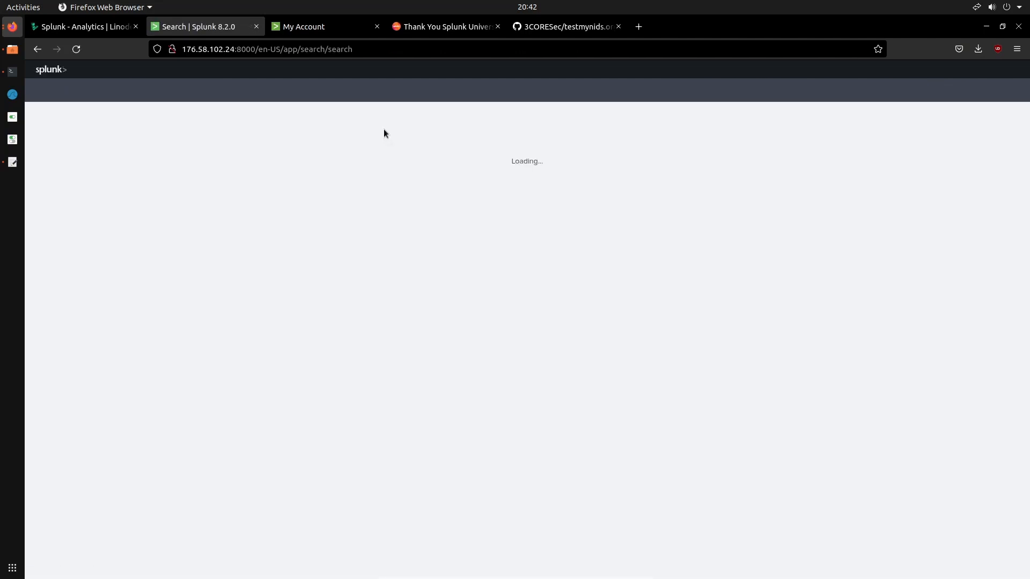
{"action": "left_click", "coordinate": [227, 293]}
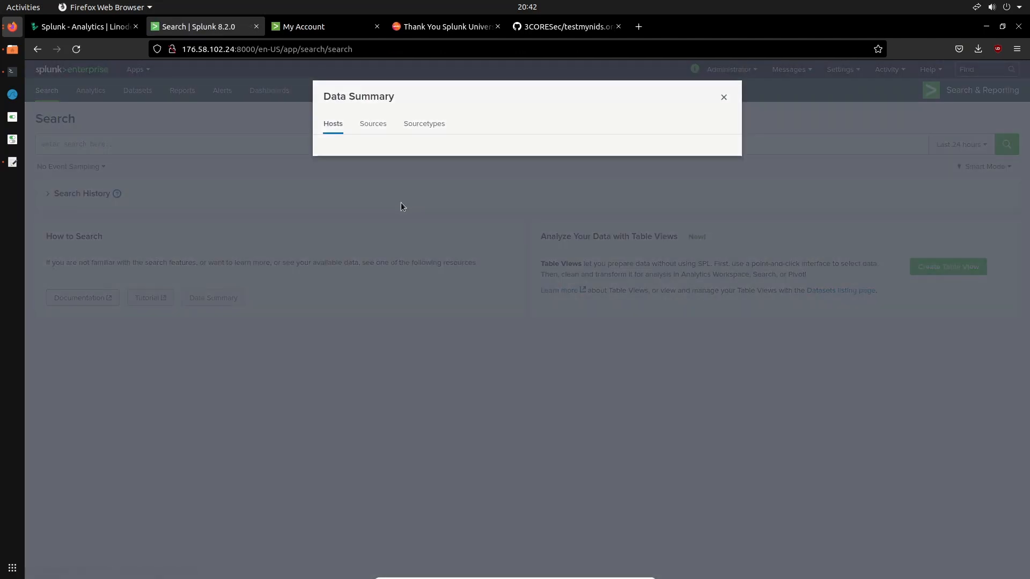
{"action": "left_click", "coordinate": [379, 131]}
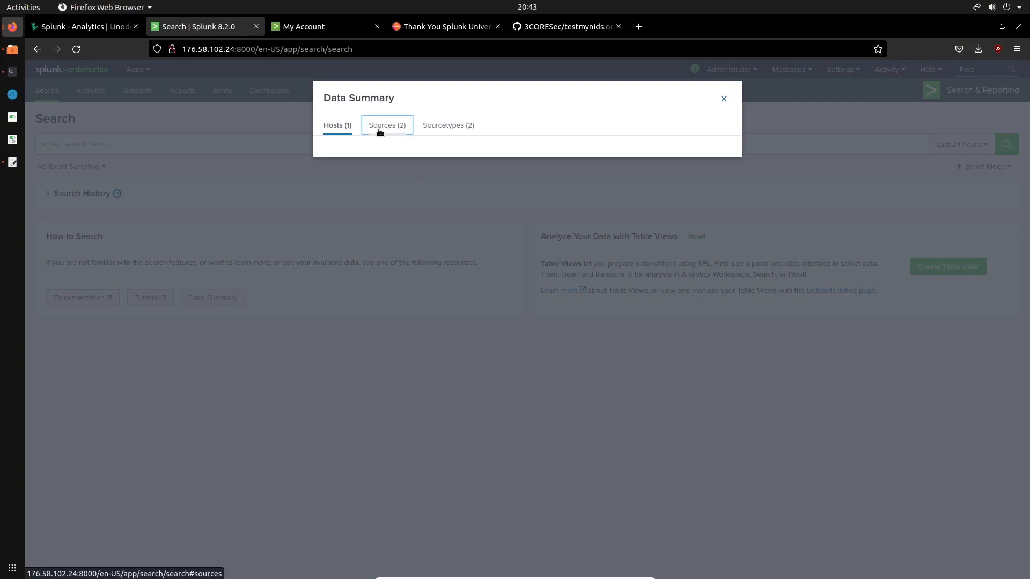
{"action": "left_click", "coordinate": [375, 190]}
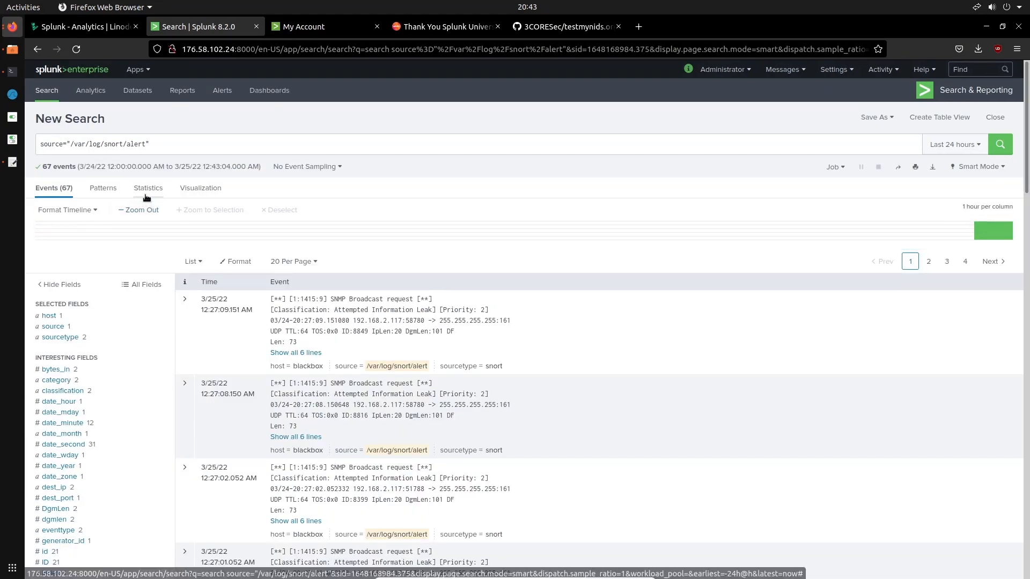
Expand the first SNMP Broadcast request event and examine its fields and values
{"action": "left_click", "coordinate": [185, 298]}
{"action": "scroll", "coordinate": [398, 329], "scroll_direction": "down", "scroll_amount": 2}
{"action": "scroll", "coordinate": [398, 329], "scroll_direction": "down", "scroll_amount": 1}
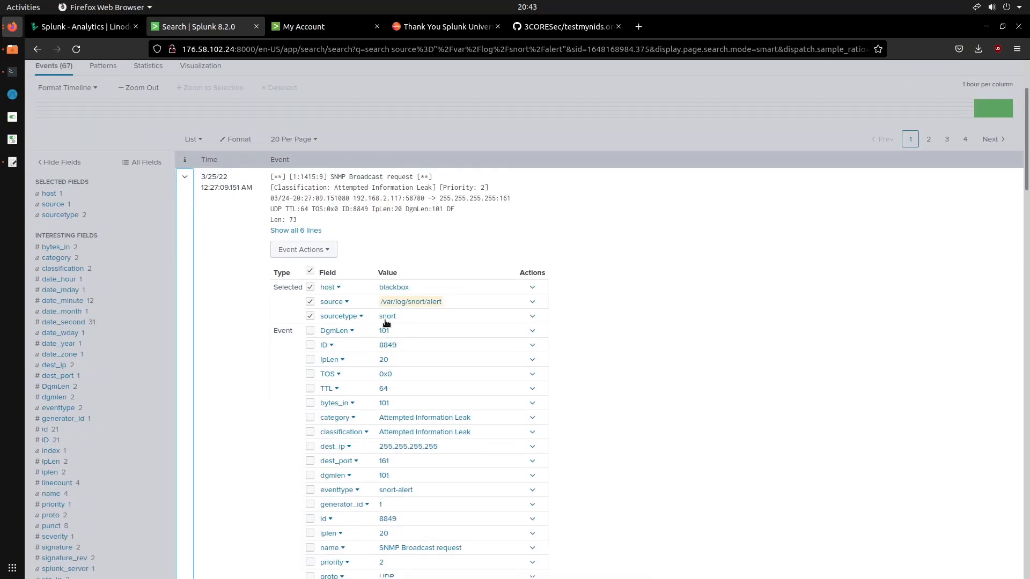
Start extracting fields from the expanded event with the Regular Expression method and proceed to the field selection
{"action": "left_click", "coordinate": [304, 249]}
{"action": "left_click", "coordinate": [300, 289]}
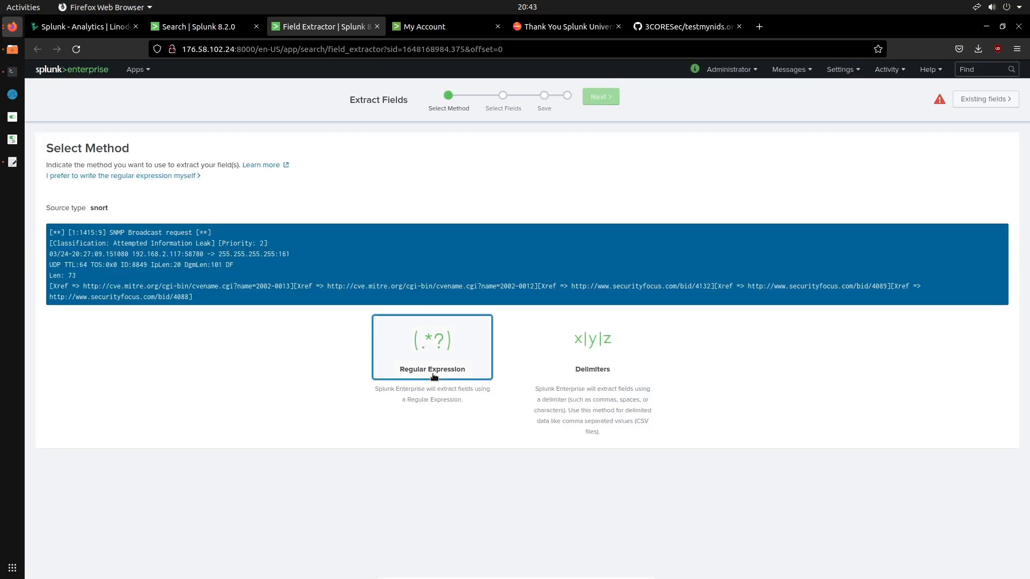
{"action": "left_click", "coordinate": [432, 375]}
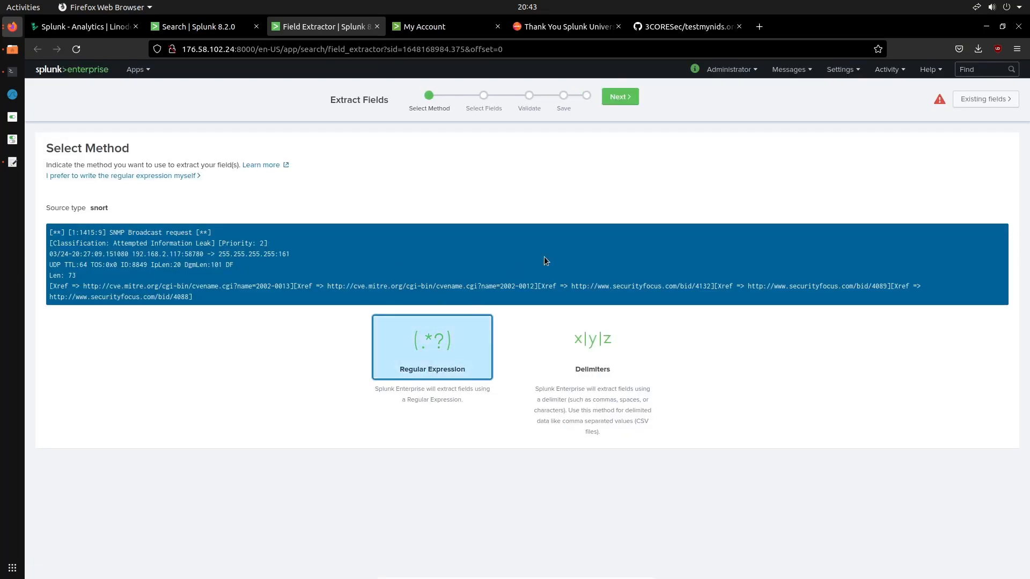
{"action": "left_click", "coordinate": [622, 97]}
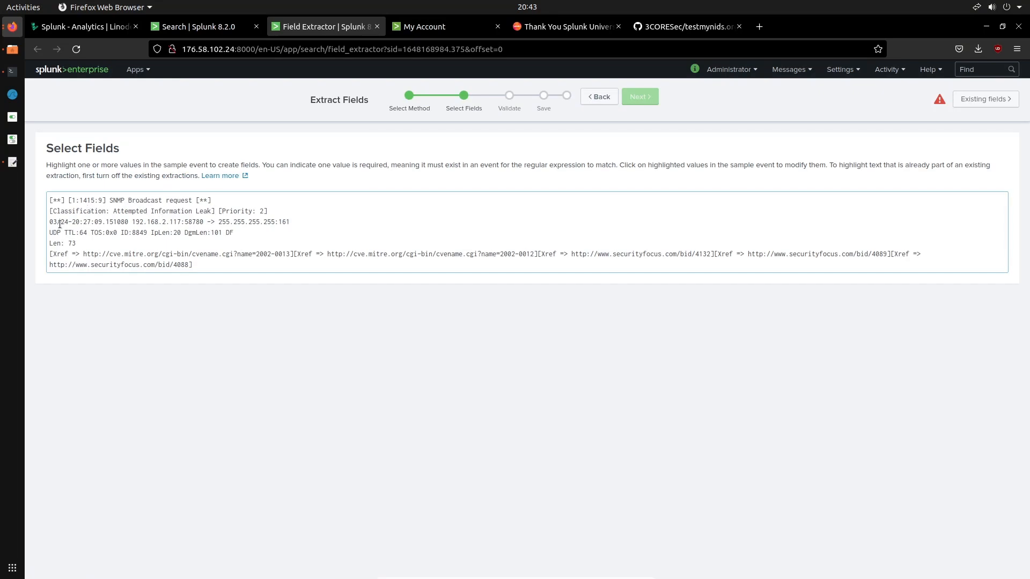
Extract the timestamp 03/24-20:27:09.151080 in the sample event as a field named Time
{"action": "left_click_drag", "start_coordinate": [49, 224], "coordinate": [131, 221]}
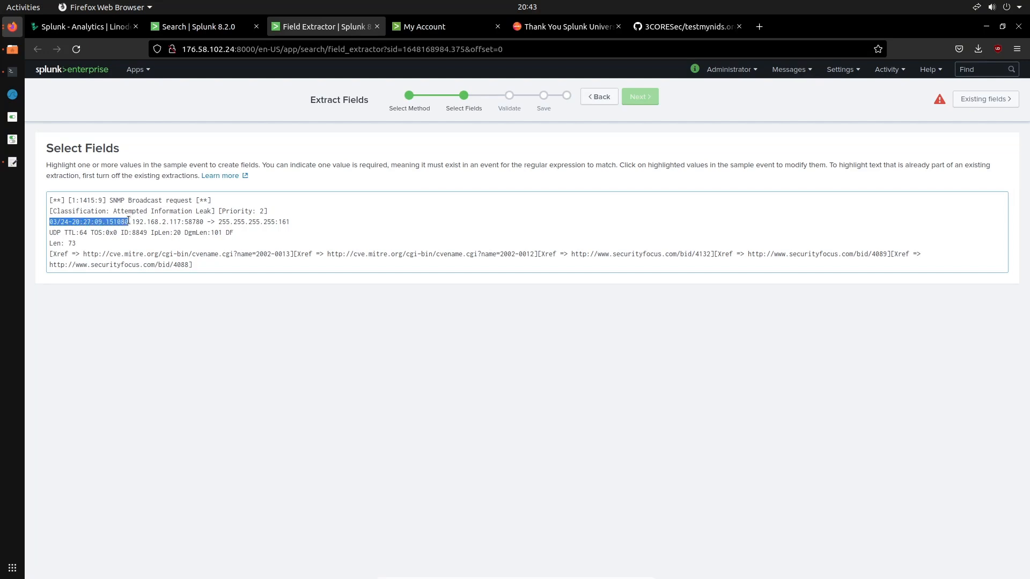
{"action": "type", "text": "Time"}
{"action": "left_click", "coordinate": [114, 325]}
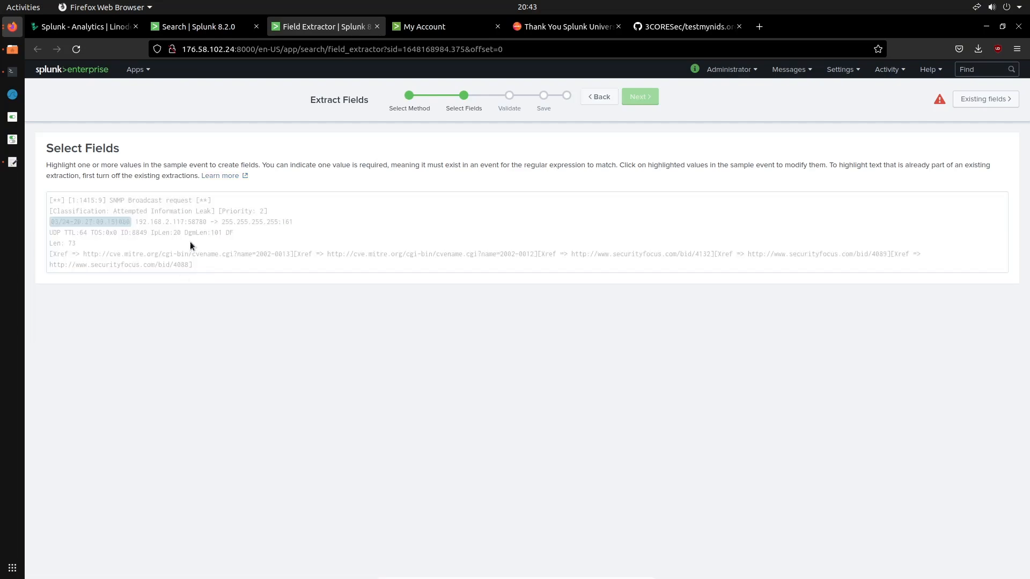
Extract the source address 192.168.2.117, without its port, from the sample event as a field named SRC_IP
{"action": "left_click_drag", "start_coordinate": [137, 224], "coordinate": [207, 224]}
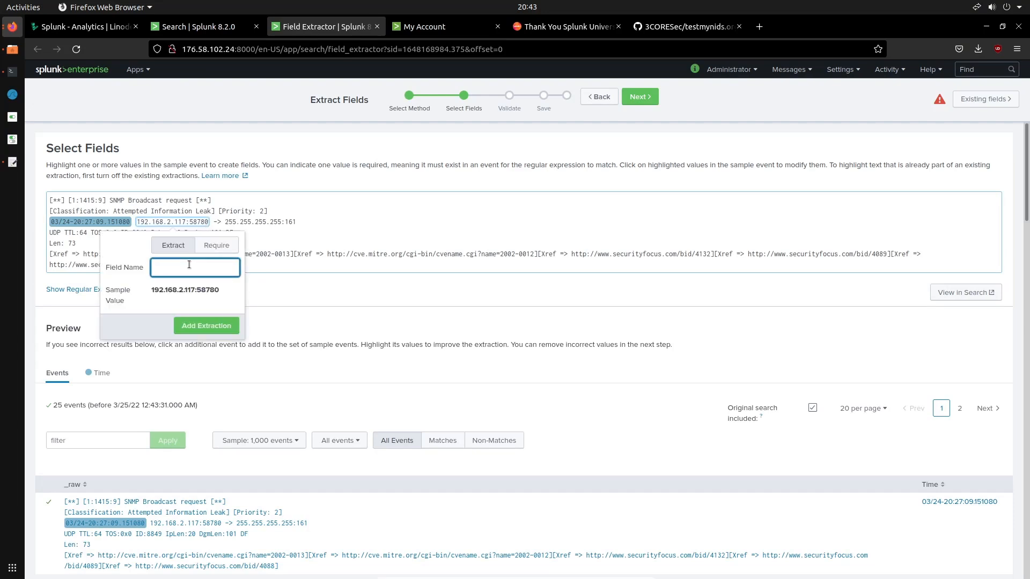
{"action": "left_click", "coordinate": [189, 215]}
{"action": "left_click_drag", "start_coordinate": [140, 222], "coordinate": [185, 222]}
{"action": "type", "text": "So"}
{"action": "key", "text": "BackSpace"}
{"action": "key", "text": "BackSpace"}
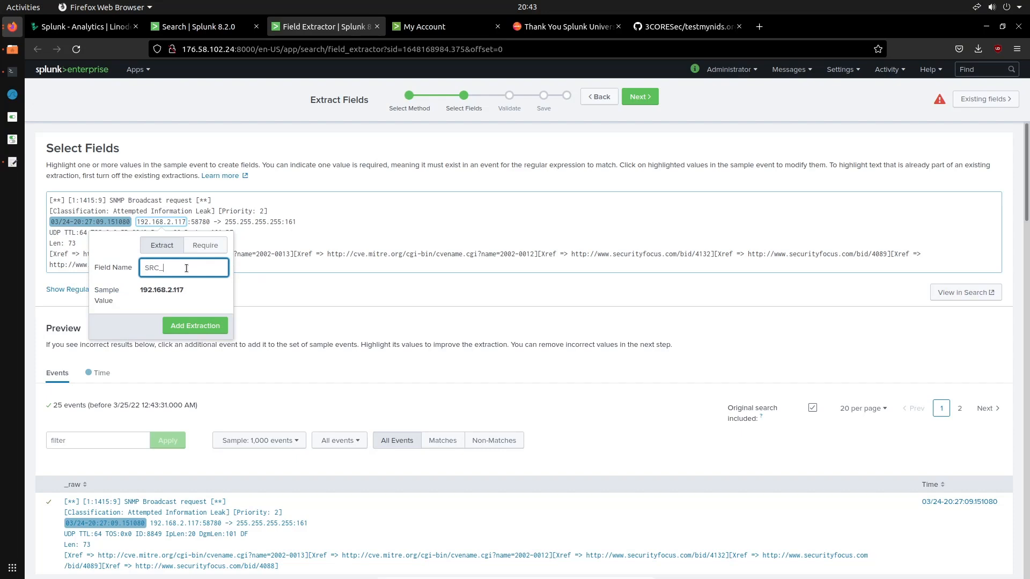
{"action": "left_click", "coordinate": [203, 324]}
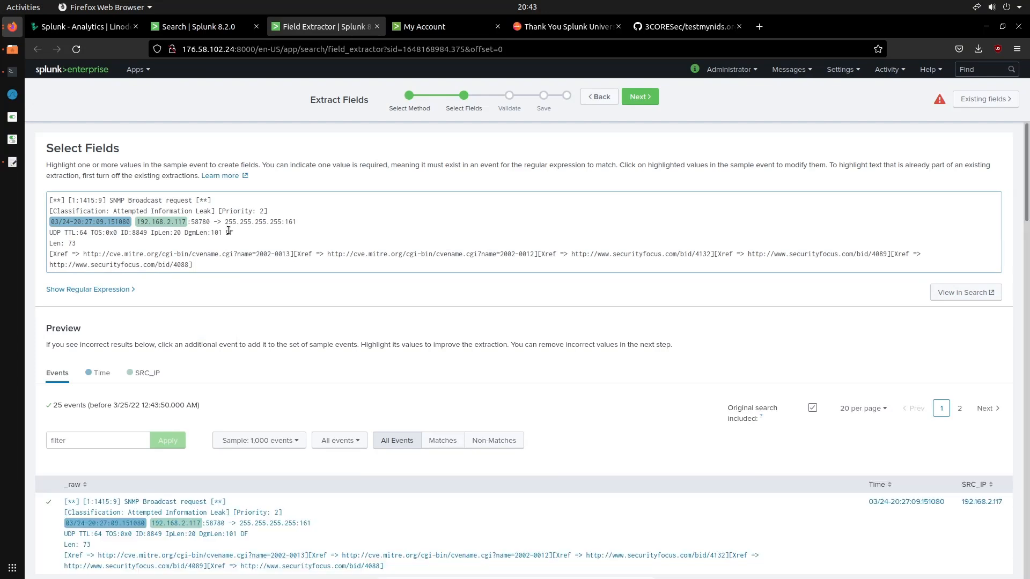
Try to extract the destination address 255.255.255.255, without its port, as a field named DST_IP
{"action": "left_click_drag", "start_coordinate": [228, 222], "coordinate": [284, 224]}
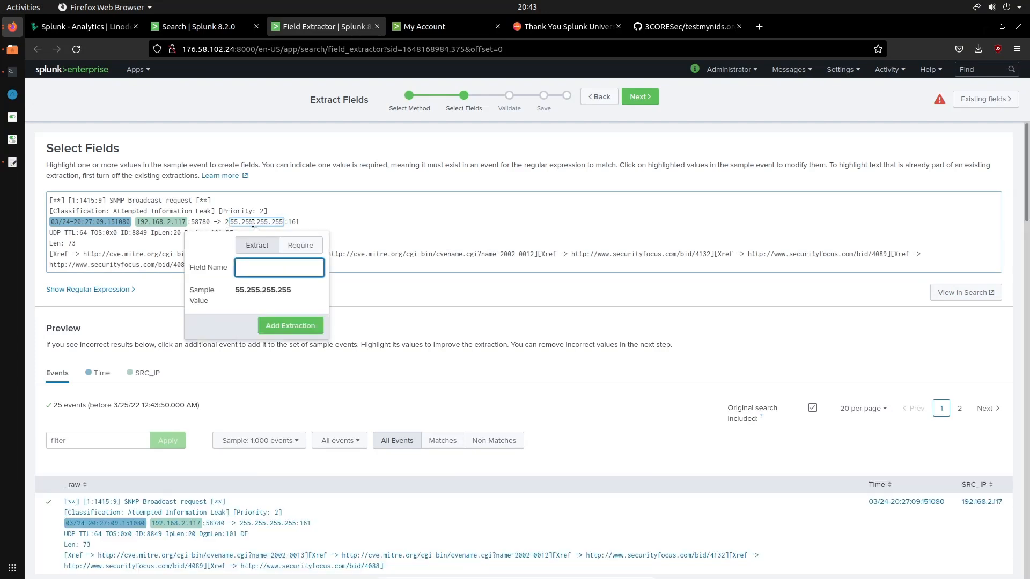
{"action": "left_click", "coordinate": [252, 223]}
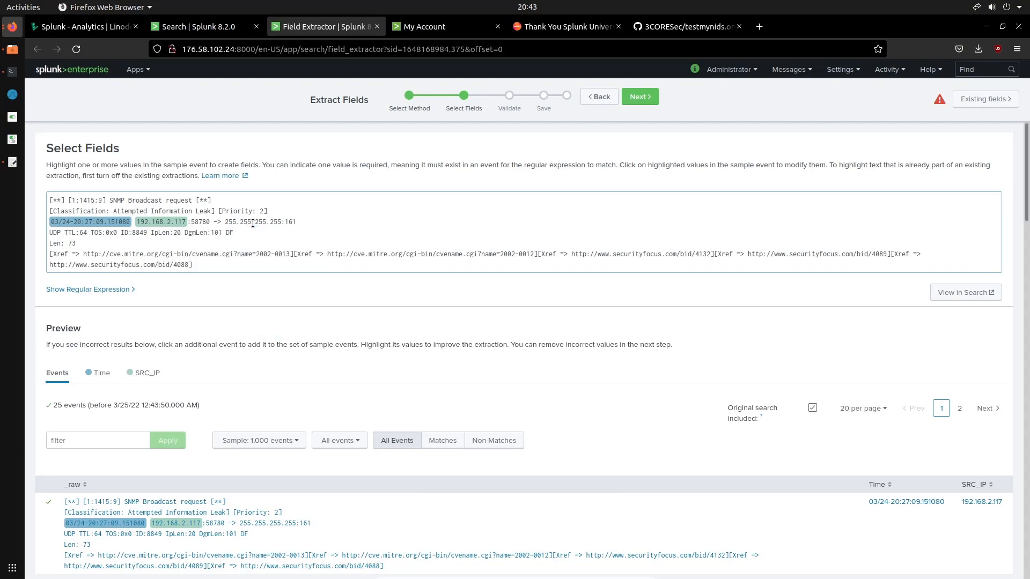
{"action": "left_click_drag", "start_coordinate": [226, 222], "coordinate": [283, 222]}
{"action": "type", "text": "DST_IP"}
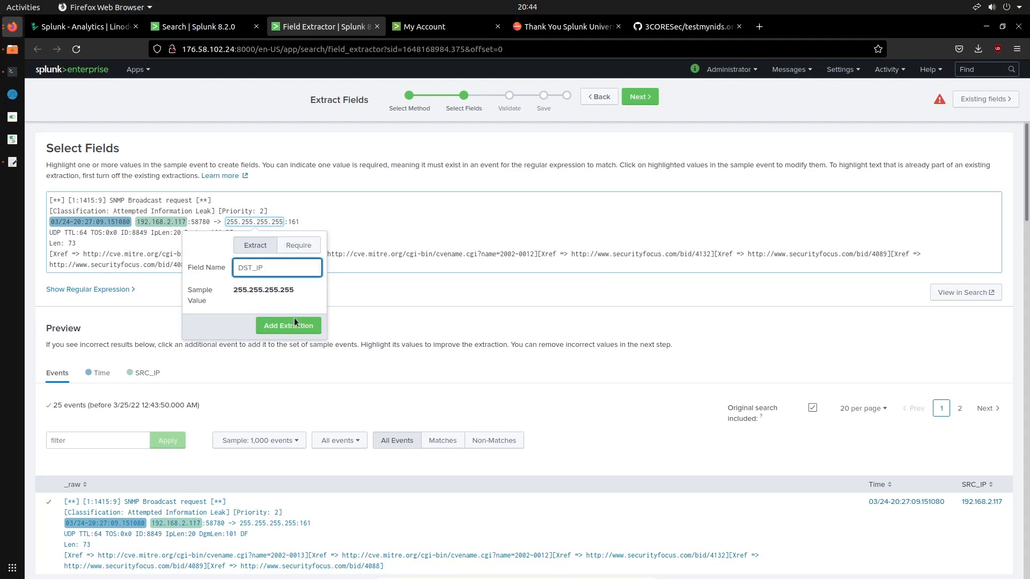
{"action": "left_click", "coordinate": [294, 322]}
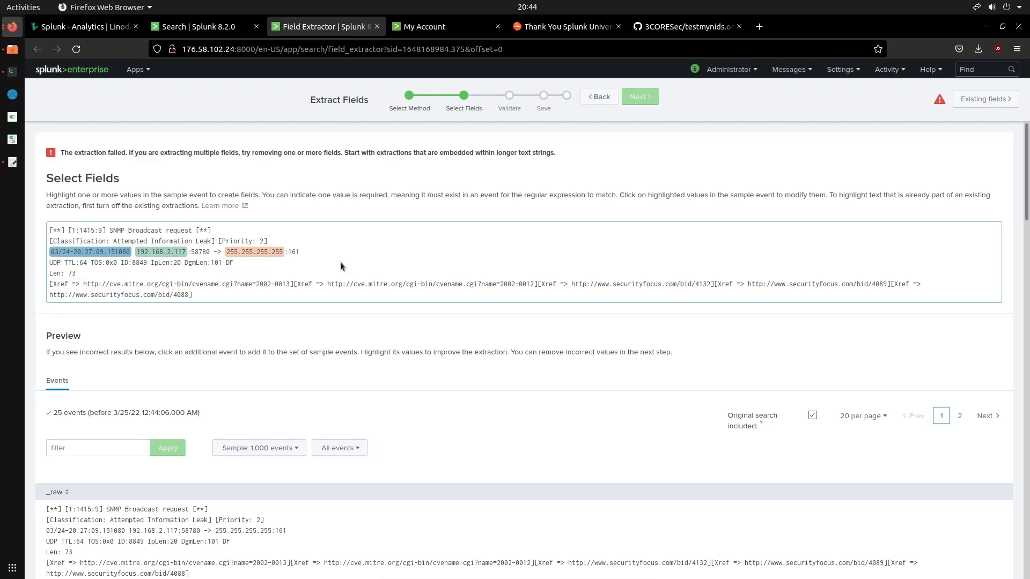
Look through the preview events below the sample event and return to the highlighted sample values
{"action": "scroll", "coordinate": [340, 262], "scroll_direction": "down", "scroll_amount": 3}
{"action": "scroll", "coordinate": [340, 262], "scroll_direction": "up", "scroll_amount": 3}
{"action": "scroll", "coordinate": [520, 160], "scroll_direction": "down", "scroll_amount": 3}
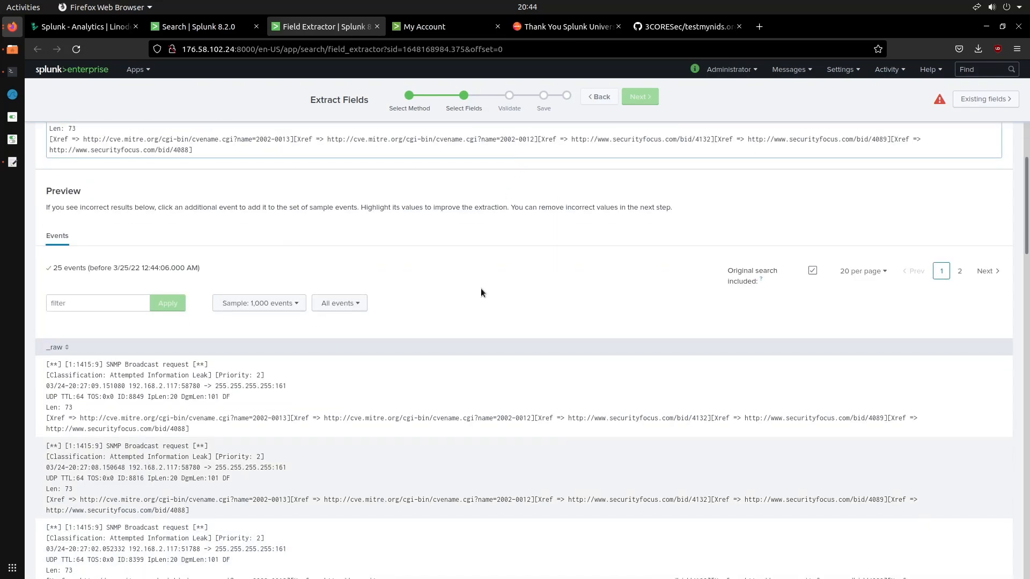
{"action": "scroll", "coordinate": [480, 294], "scroll_direction": "down", "scroll_amount": 7}
{"action": "scroll", "coordinate": [480, 299], "scroll_direction": "down", "scroll_amount": 8}
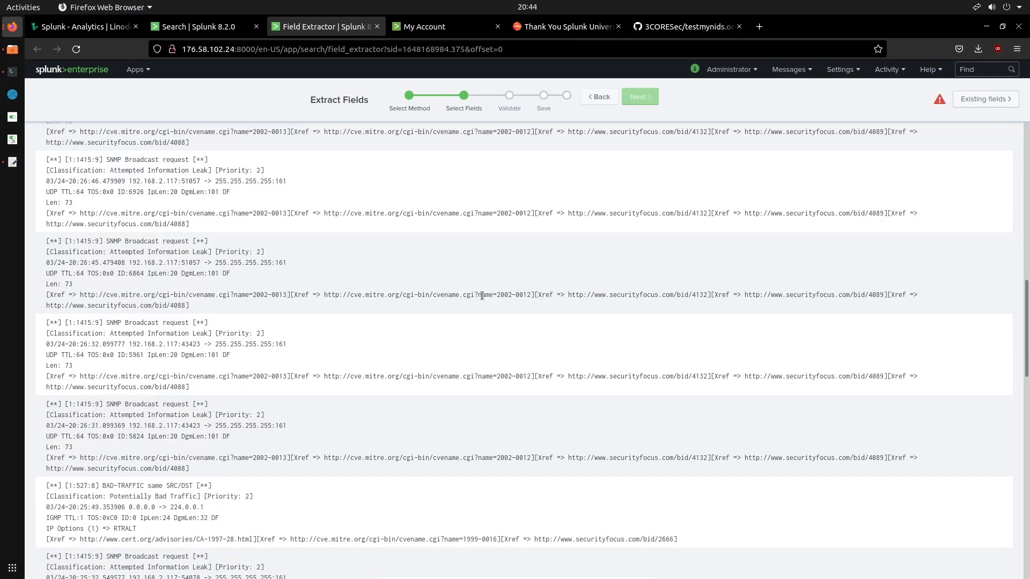
{"action": "scroll", "coordinate": [480, 299], "scroll_direction": "down", "scroll_amount": 8}
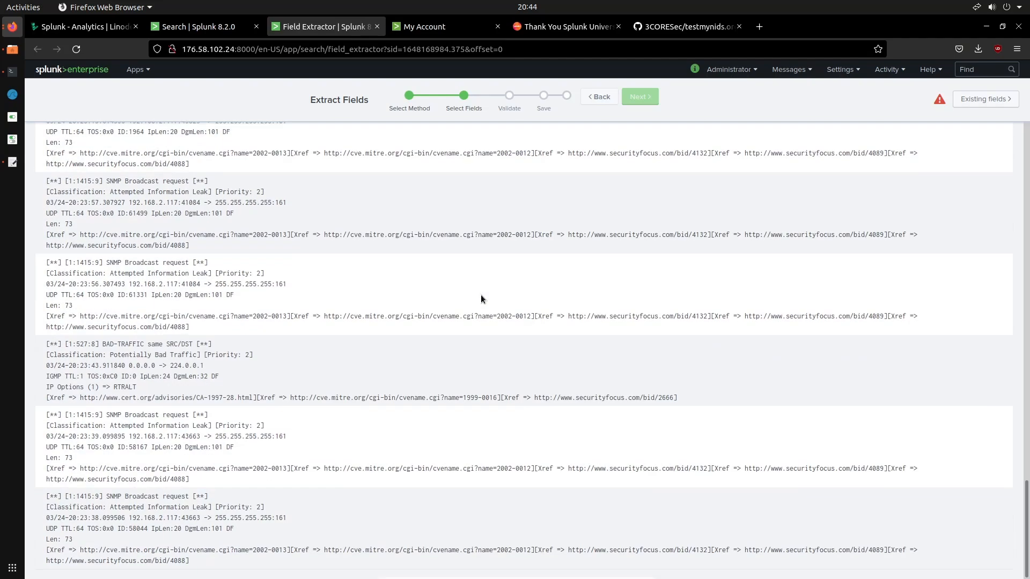
{"action": "scroll", "coordinate": [781, 399], "scroll_direction": "up", "scroll_amount": 20}
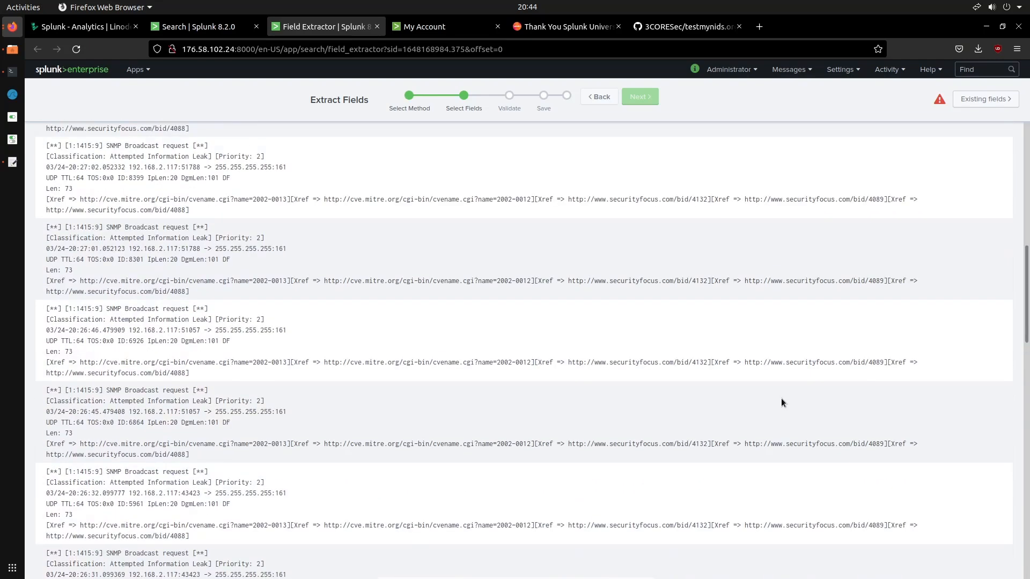
{"action": "scroll", "coordinate": [780, 403], "scroll_direction": "down", "scroll_amount": 2}
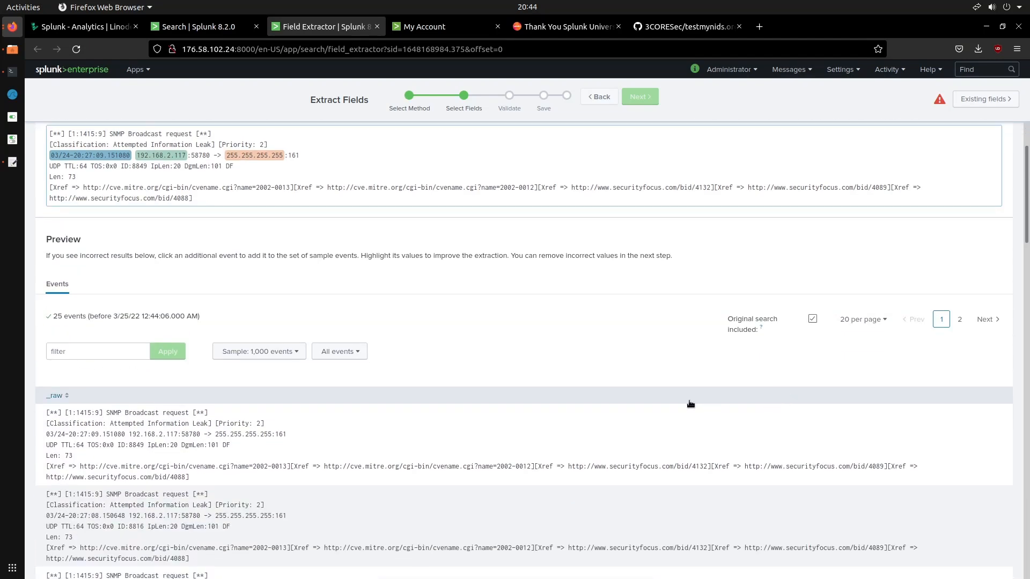
{"action": "scroll", "coordinate": [686, 349], "scroll_direction": "up", "scroll_amount": 2}
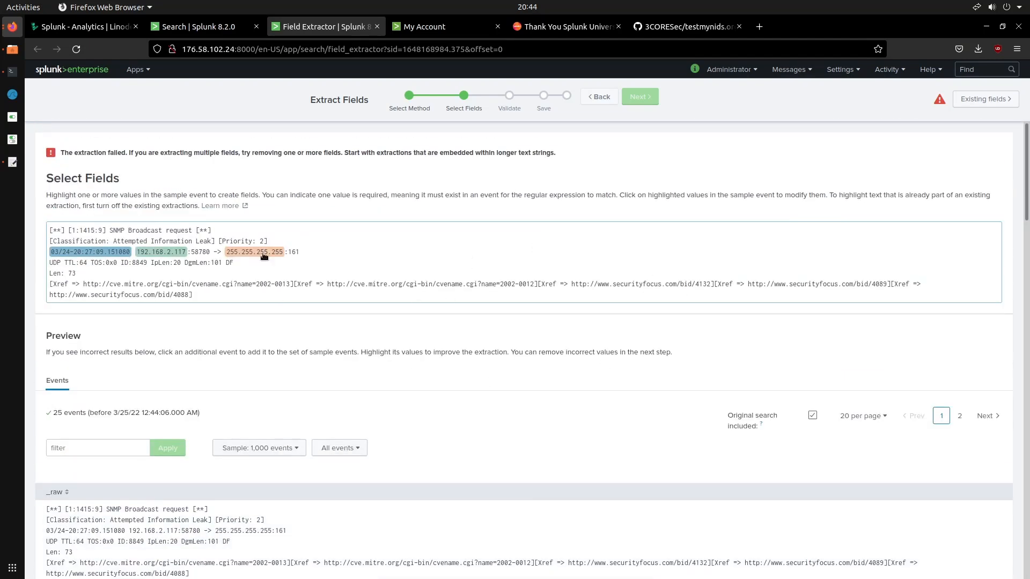
Remove the DST_IP field from the extraction
{"action": "left_click", "coordinate": [256, 252]}
{"action": "left_click", "coordinate": [257, 298]}
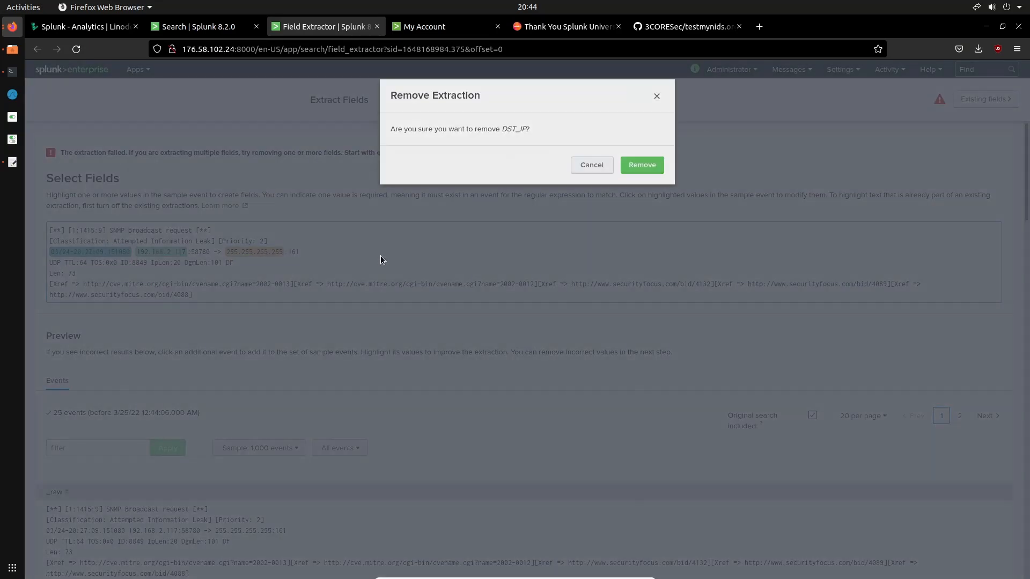
{"action": "left_click", "coordinate": [640, 163]}
{"action": "left_click", "coordinate": [244, 252]}
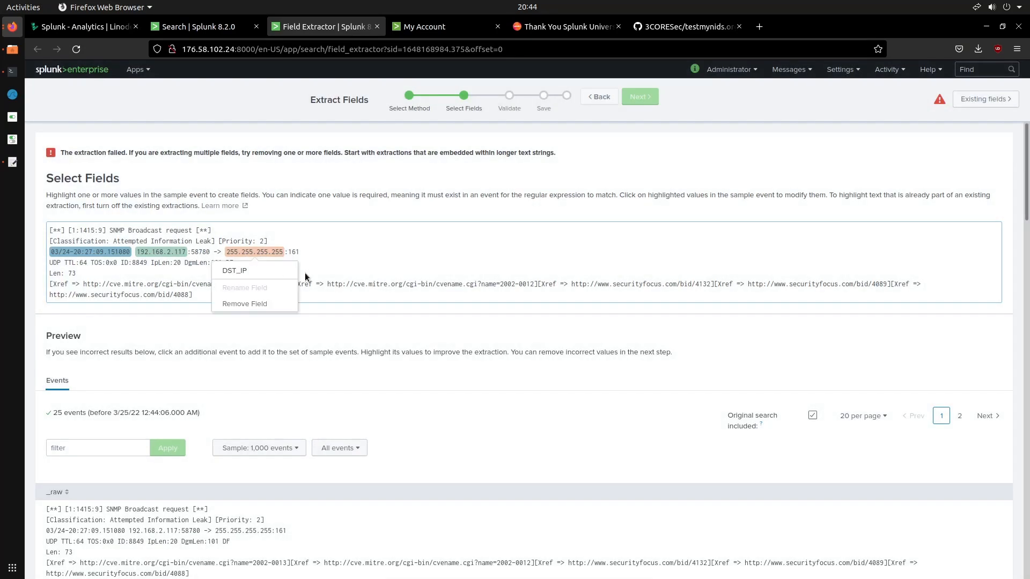
{"action": "left_click", "coordinate": [252, 303]}
{"action": "left_click", "coordinate": [640, 162]}
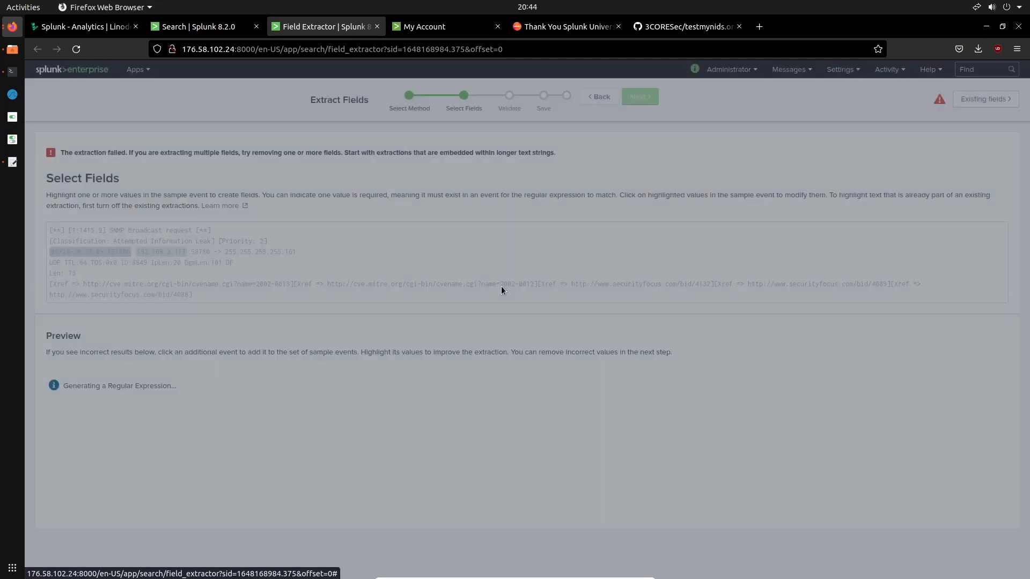
Accept the validation of the Time and SRC_IP fields and save the extraction as Time,SRC_IP with Owner permissions
{"action": "left_click", "coordinate": [643, 99]}
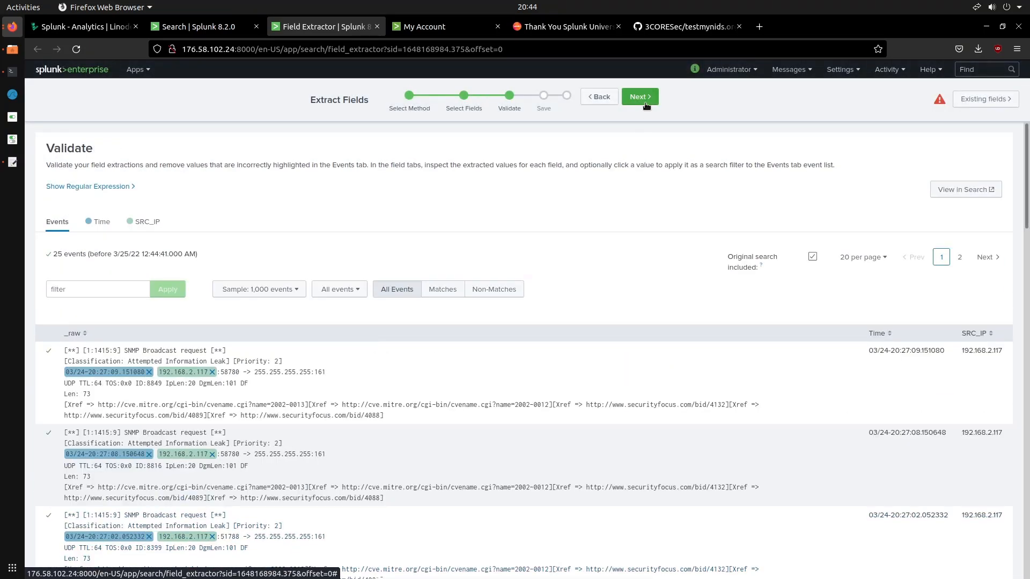
{"action": "left_click", "coordinate": [640, 97]}
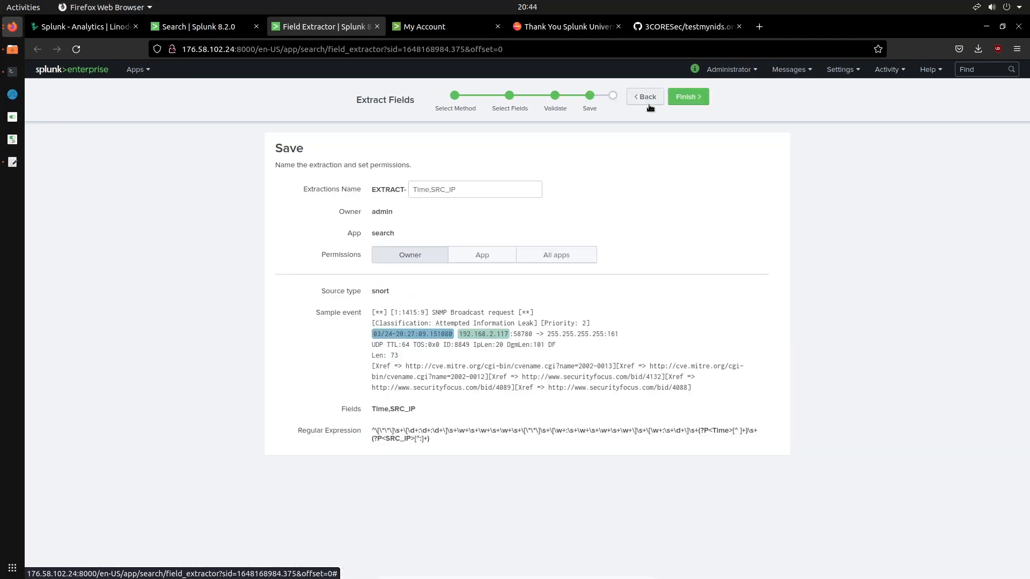
{"action": "left_click", "coordinate": [688, 97]}
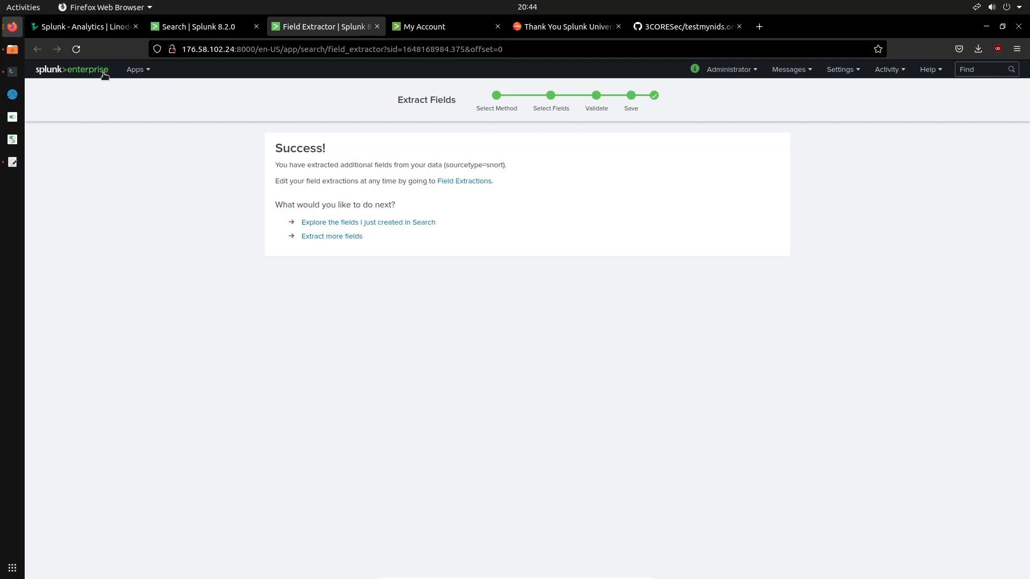
Return to the Search & Reporting app and list the events of the source /var/log/snort/alert through the data summary
{"action": "left_click", "coordinate": [135, 70]}
{"action": "left_click", "coordinate": [153, 94]}
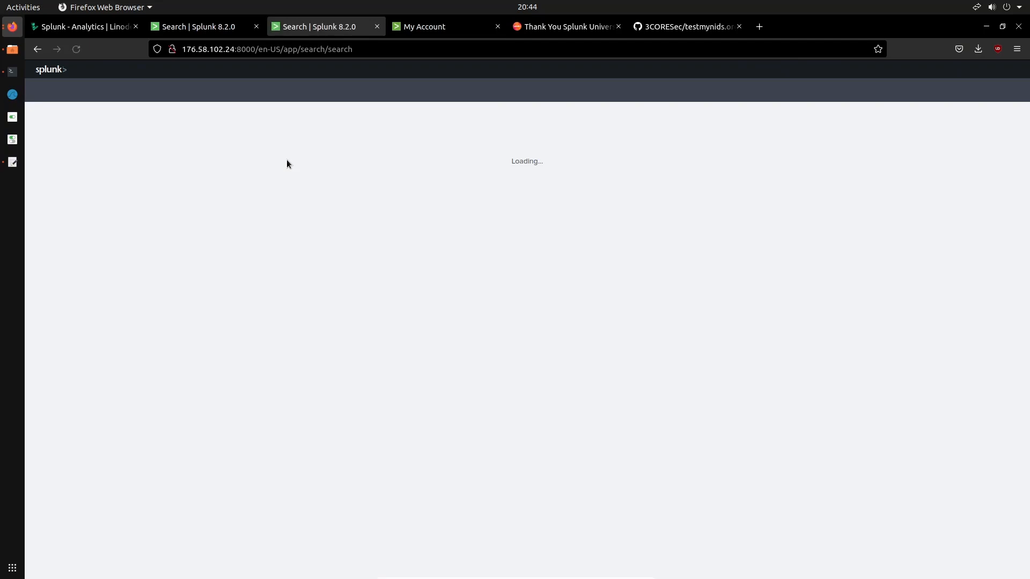
{"action": "left_click", "coordinate": [231, 307]}
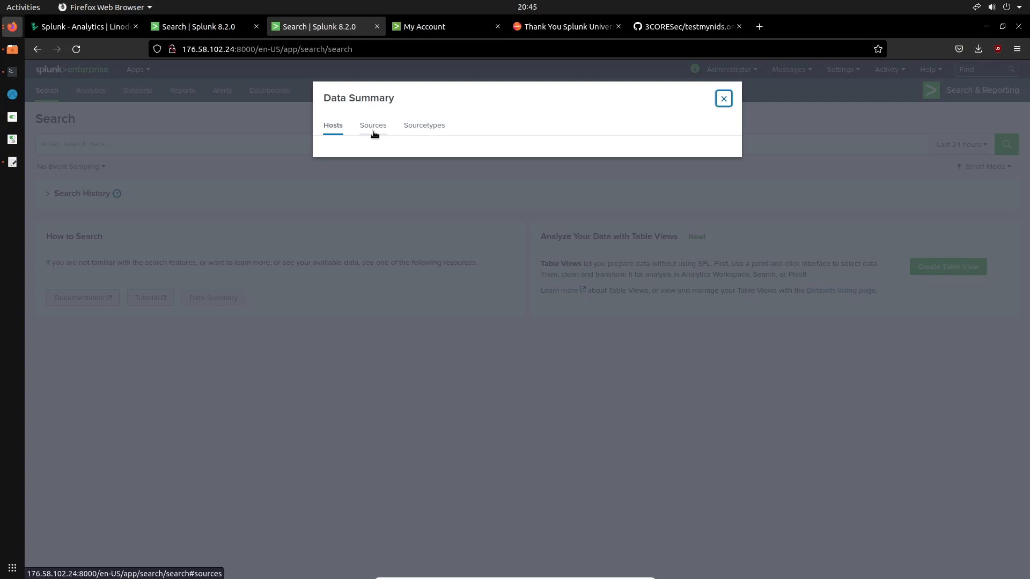
{"action": "left_click", "coordinate": [374, 134]}
{"action": "left_click", "coordinate": [373, 196]}
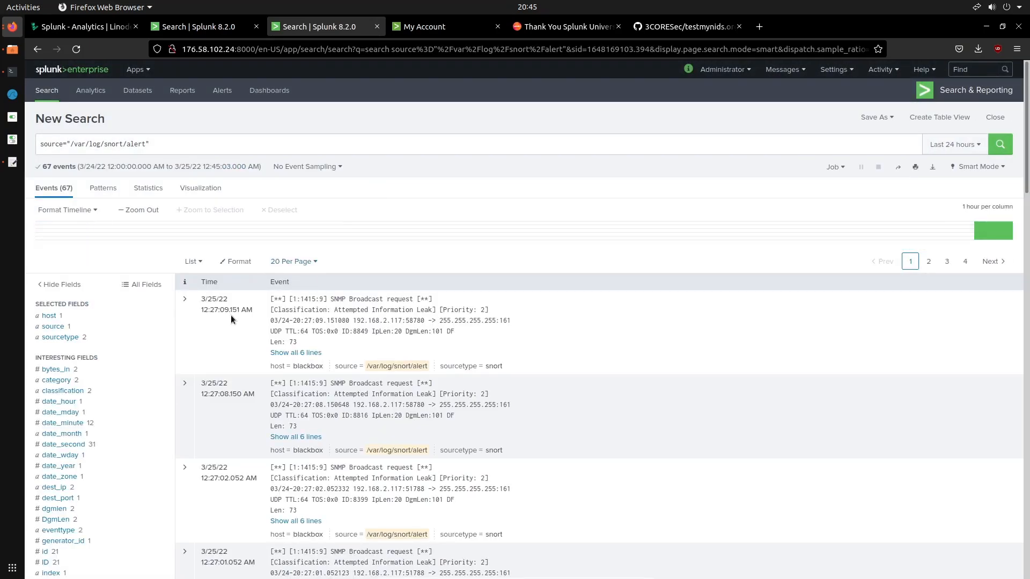
Expand the first SNMP Broadcast request event and check its field list for the extracted SRC_IP and Time fields
{"action": "left_click", "coordinate": [184, 300]}
{"action": "scroll", "coordinate": [375, 381], "scroll_direction": "down", "scroll_amount": 2}
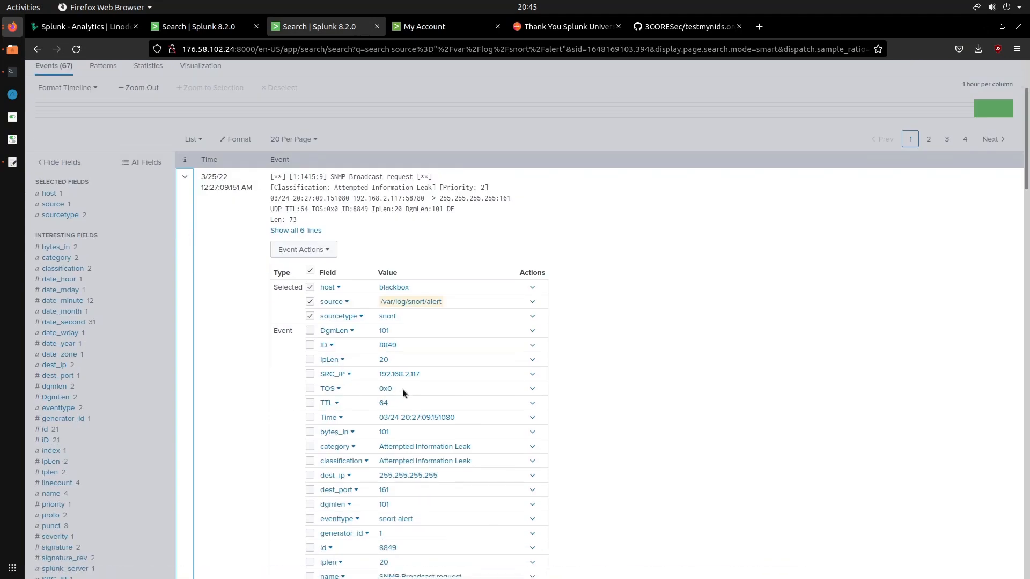
{"action": "scroll", "coordinate": [403, 393], "scroll_direction": "down", "scroll_amount": 3}
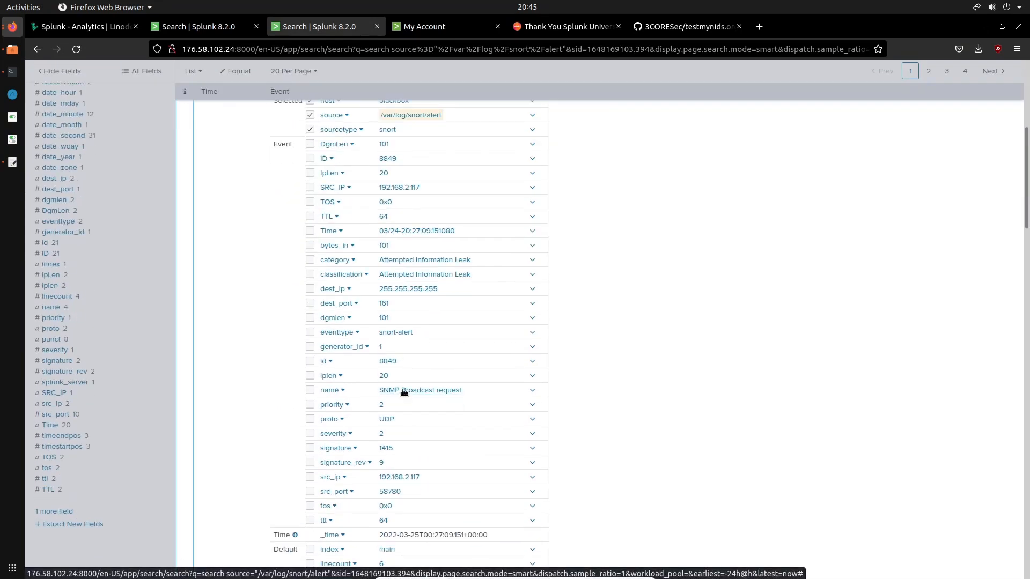
{"action": "scroll", "coordinate": [404, 391], "scroll_direction": "down", "scroll_amount": 3}
{"action": "scroll", "coordinate": [405, 392], "scroll_direction": "up", "scroll_amount": 6}
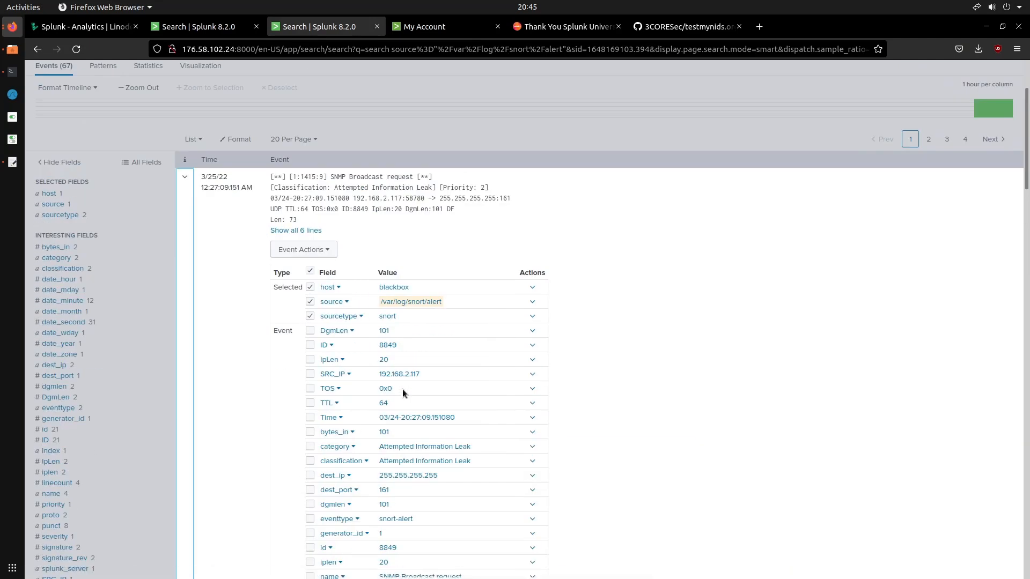
{"action": "scroll", "coordinate": [402, 388], "scroll_direction": "down", "scroll_amount": 2}
{"action": "scroll", "coordinate": [403, 392], "scroll_direction": "down", "scroll_amount": 2}
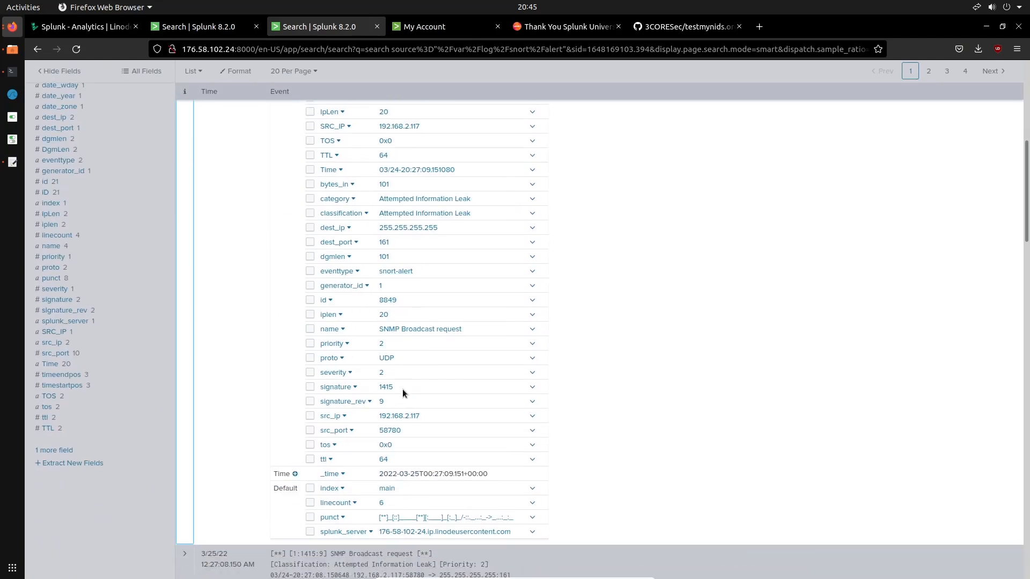
Add SRC_IP and src_port to the selected fields, leaving src_ip unselected, and collapse the expanded event
{"action": "left_click", "coordinate": [310, 417]}
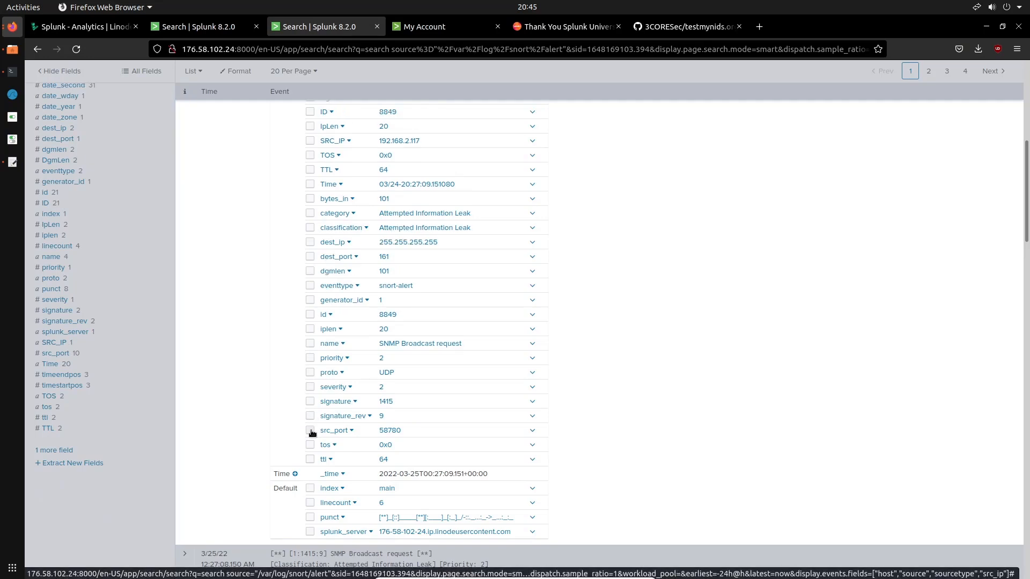
{"action": "left_click", "coordinate": [310, 430]}
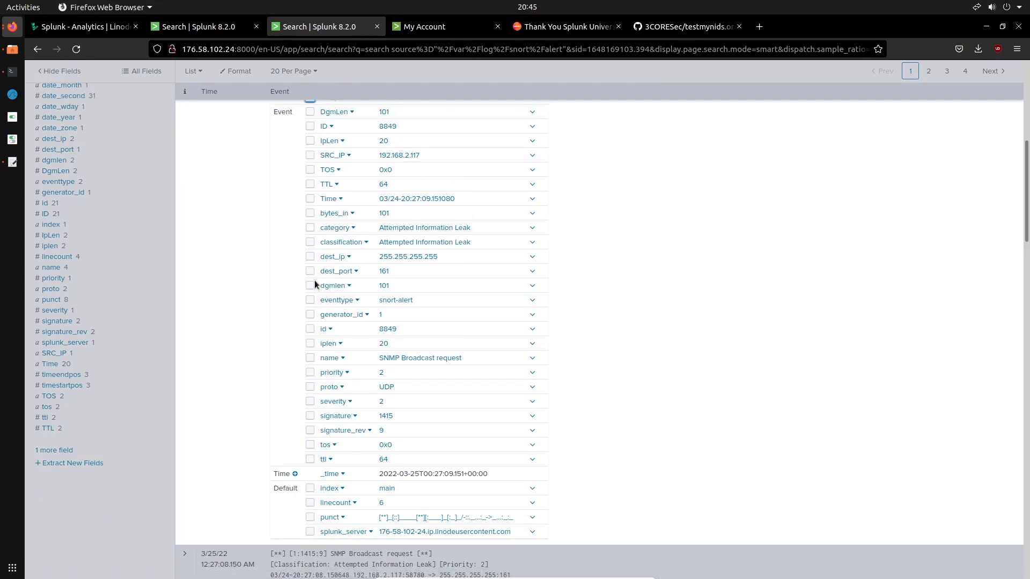
{"action": "scroll", "coordinate": [311, 247], "scroll_direction": "up", "scroll_amount": 5}
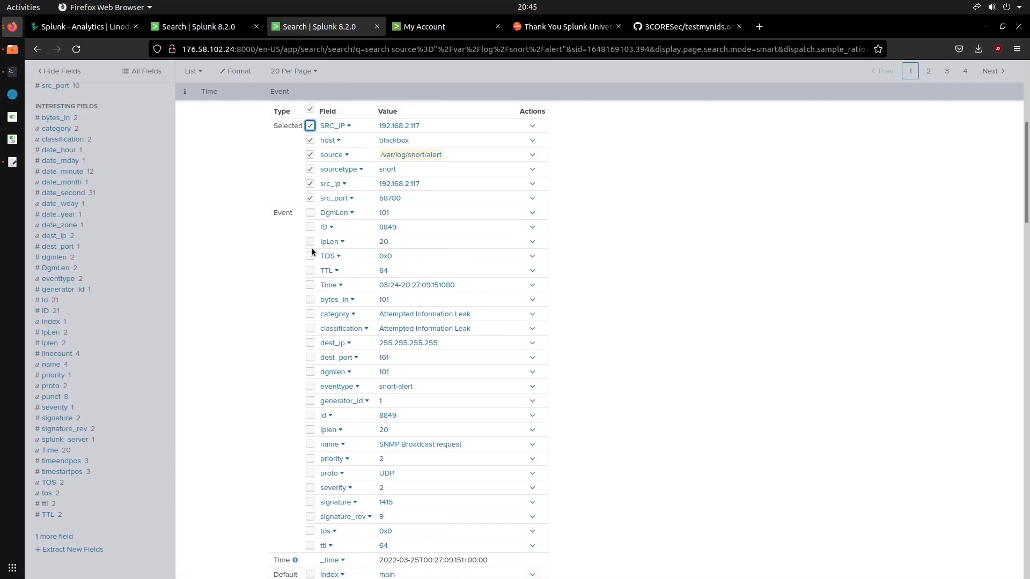
{"action": "left_click", "coordinate": [310, 244]}
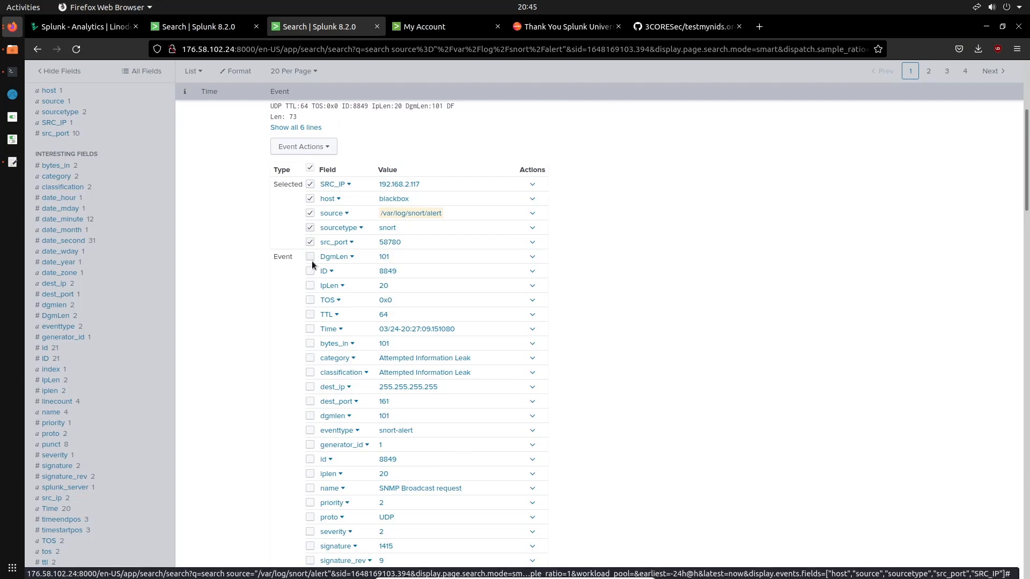
{"action": "scroll", "coordinate": [462, 284], "scroll_direction": "down", "scroll_amount": 10}
{"action": "scroll", "coordinate": [461, 287], "scroll_direction": "up", "scroll_amount": 10}
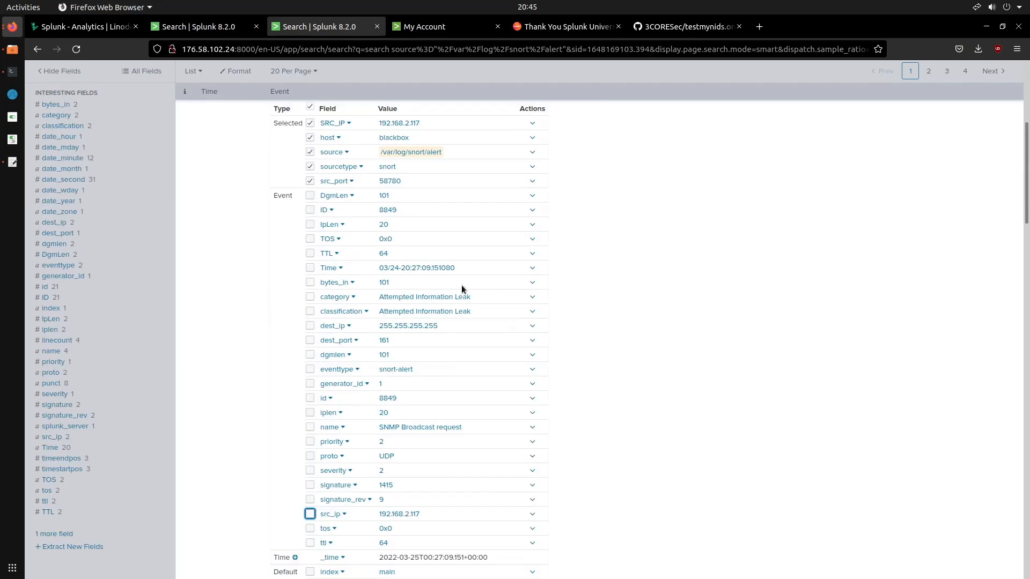
{"action": "left_click", "coordinate": [301, 333]}
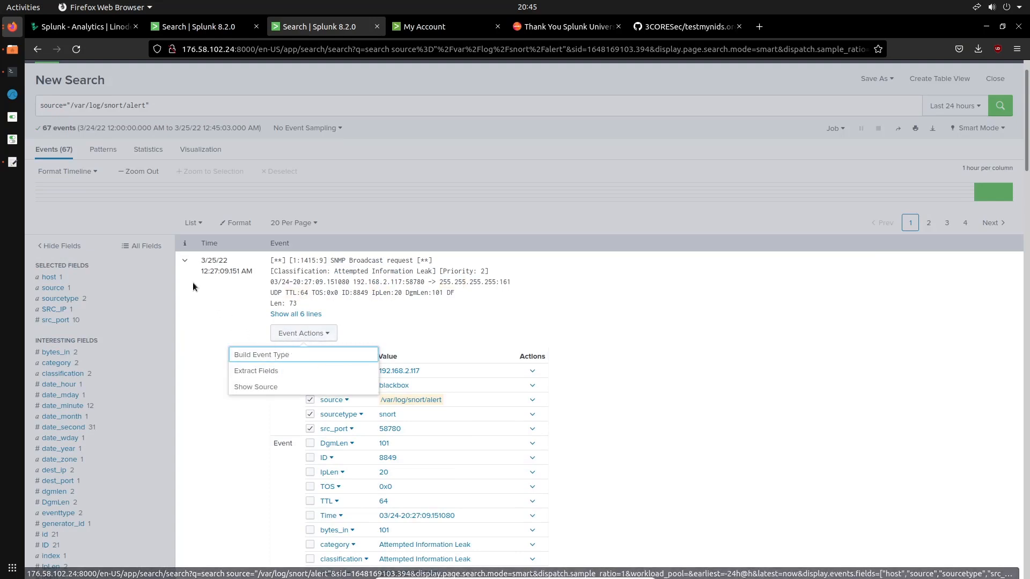
{"action": "left_click", "coordinate": [185, 261]}
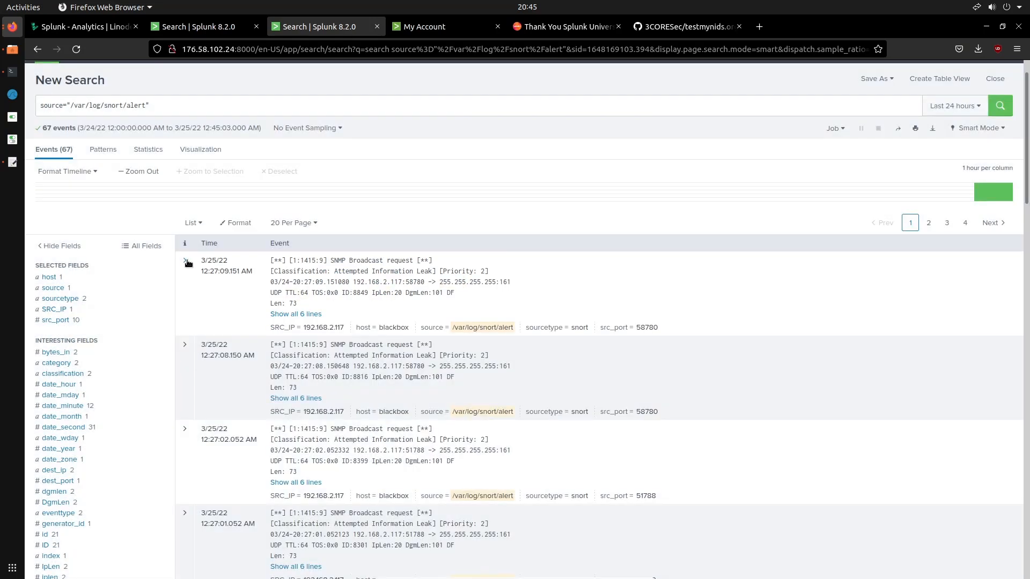
Build a pivot from the Snort alert search, using only the five selected fields as its data model
{"action": "left_click", "coordinate": [201, 151]}
{"action": "left_click", "coordinate": [337, 294]}
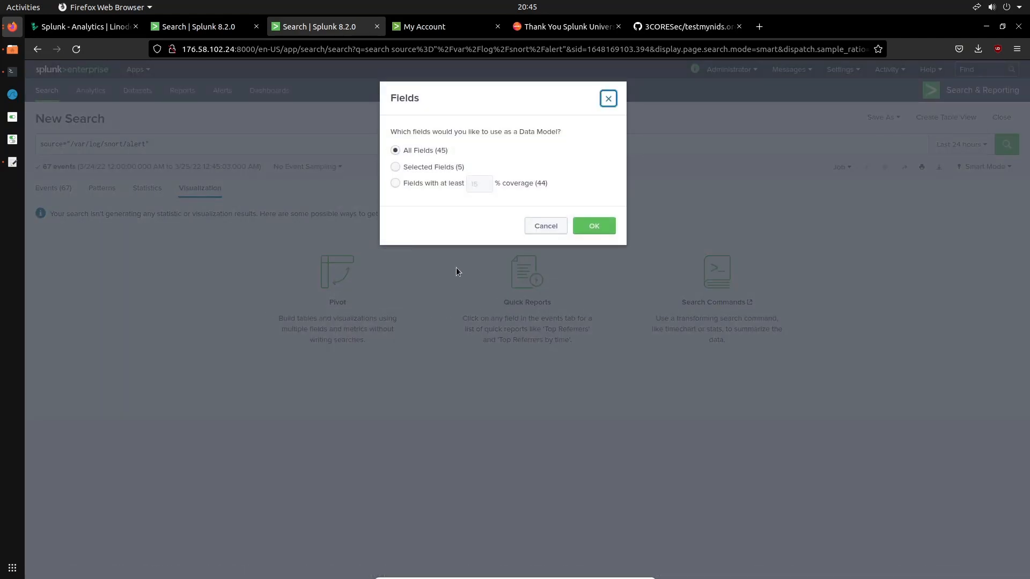
{"action": "left_click", "coordinate": [428, 168]}
{"action": "left_click", "coordinate": [604, 231]}
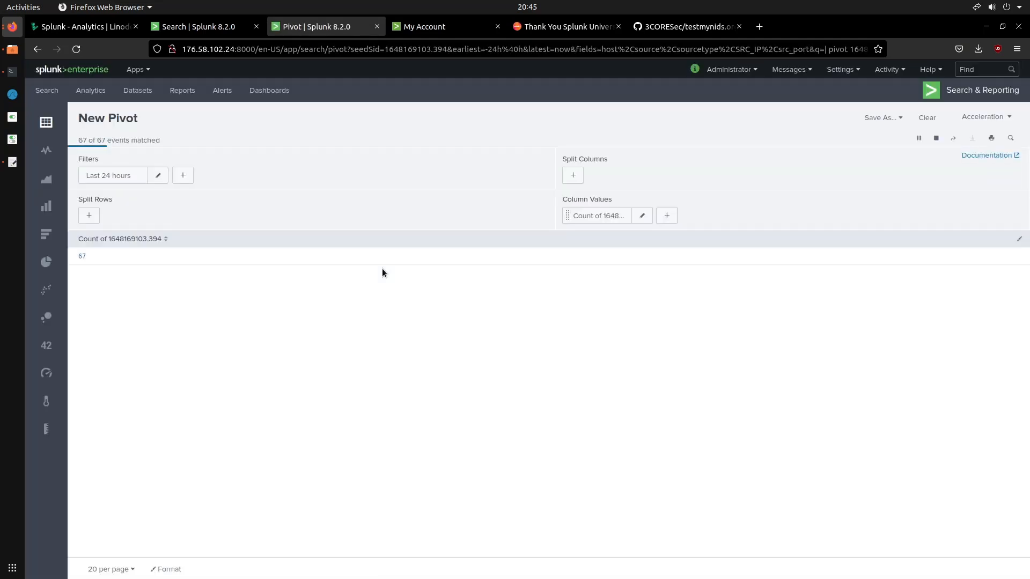
Turn the pivot into a column chart and label its Y-axis Events
{"action": "left_click", "coordinate": [46, 209]}
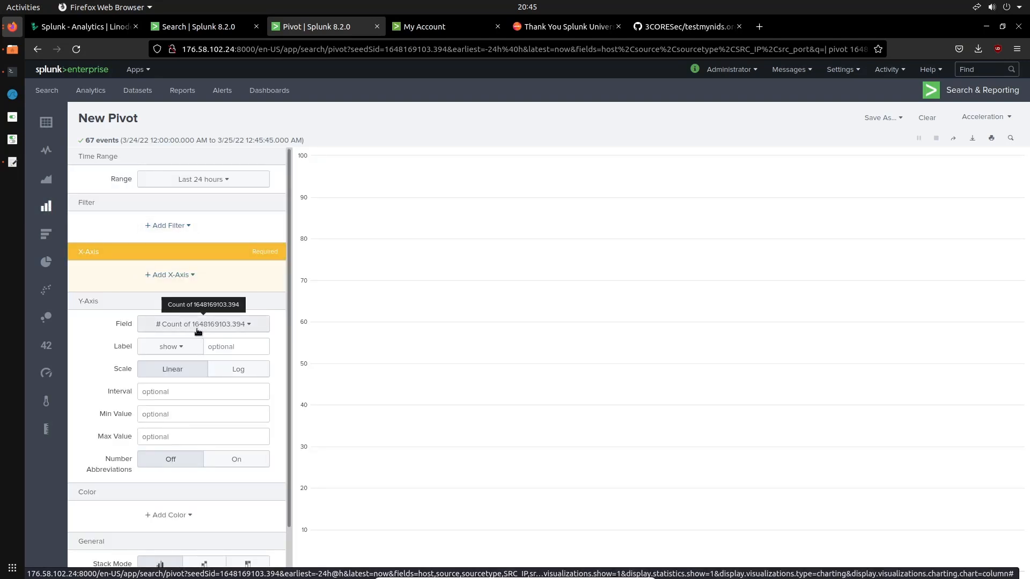
{"action": "left_click", "coordinate": [233, 346]}
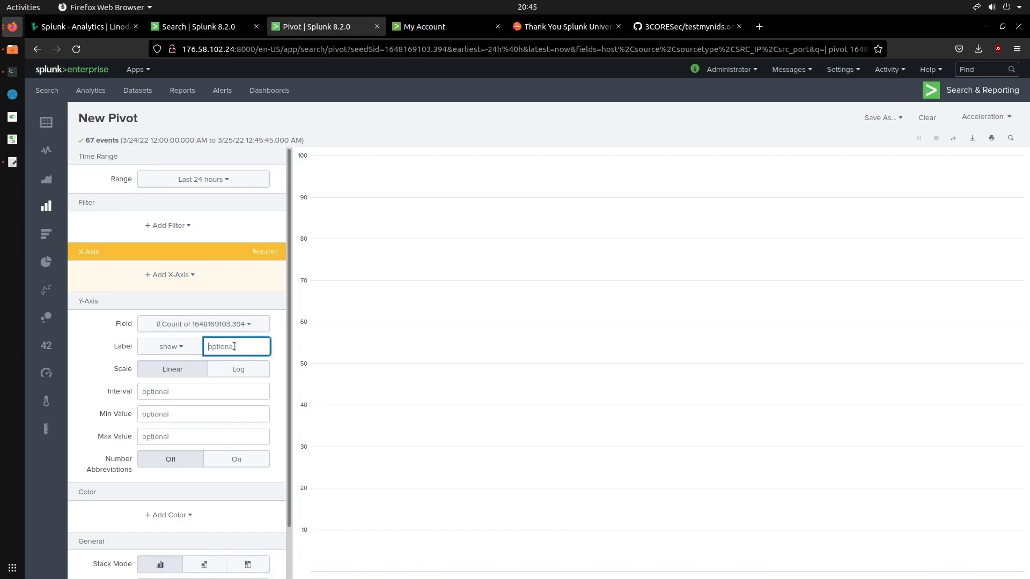
{"action": "type", "text": "Events"}
{"action": "scroll", "coordinate": [232, 341], "scroll_direction": "down", "scroll_amount": 2}
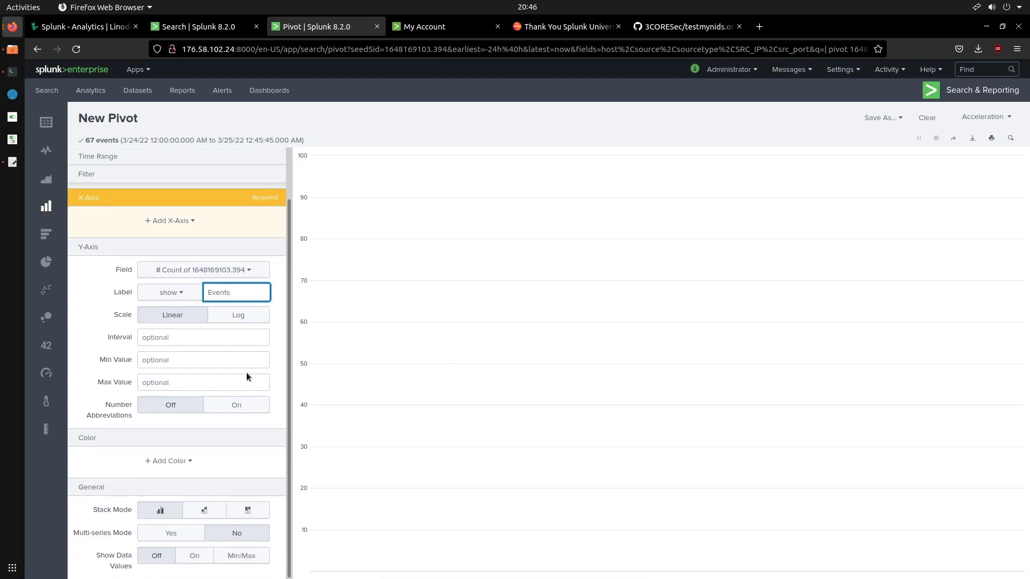
{"action": "scroll", "coordinate": [246, 372], "scroll_direction": "up", "scroll_amount": 2}
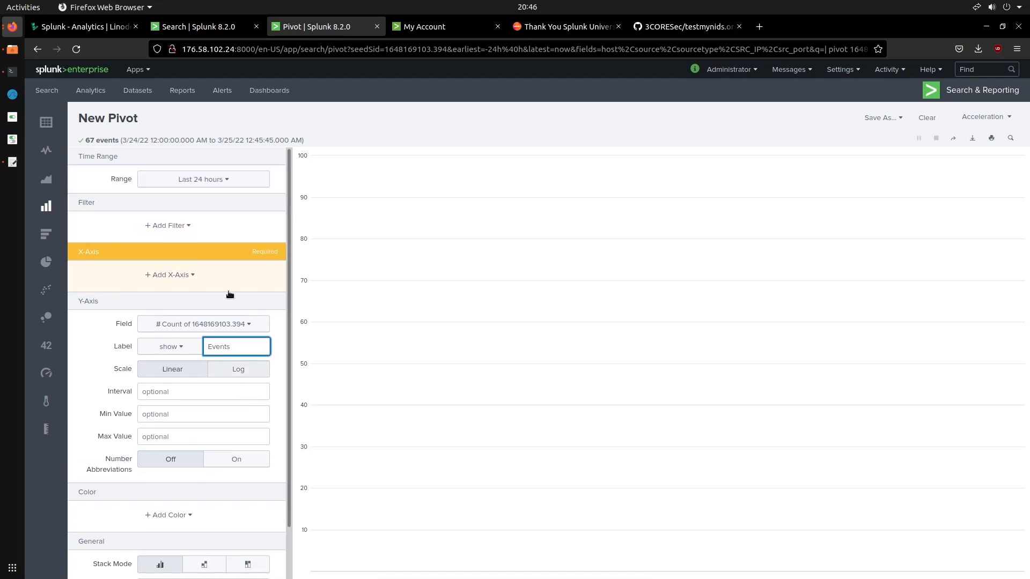
{"action": "left_click", "coordinate": [226, 184]}
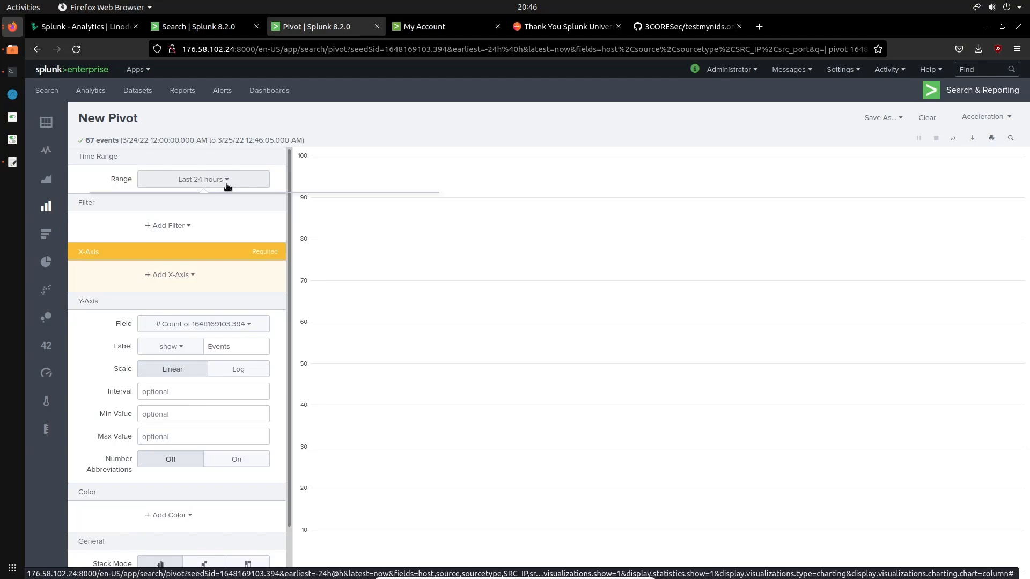
{"action": "scroll", "coordinate": [227, 185], "scroll_direction": "down", "scroll_amount": 2}
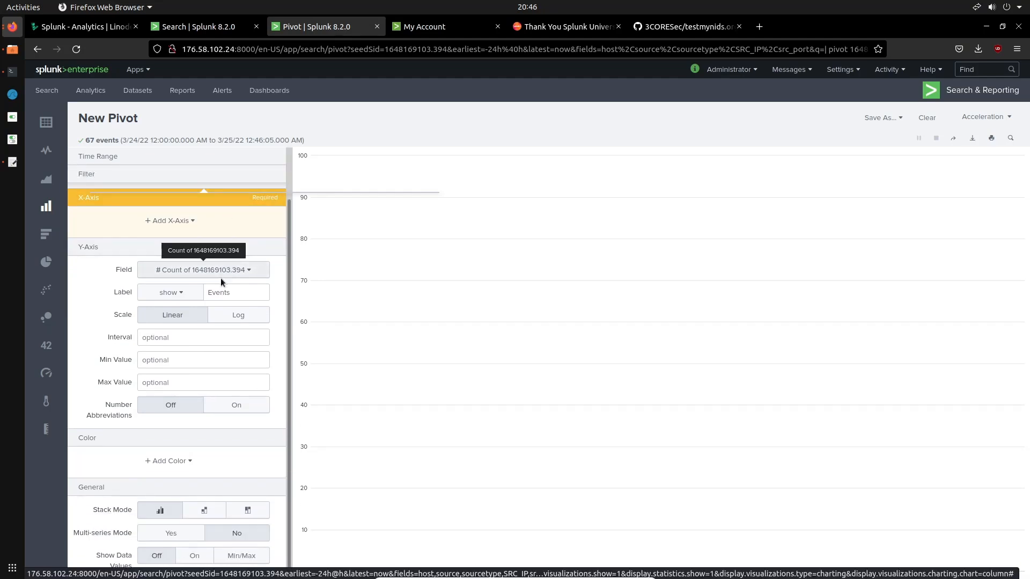
{"action": "scroll", "coordinate": [221, 278], "scroll_direction": "up", "scroll_amount": 2}
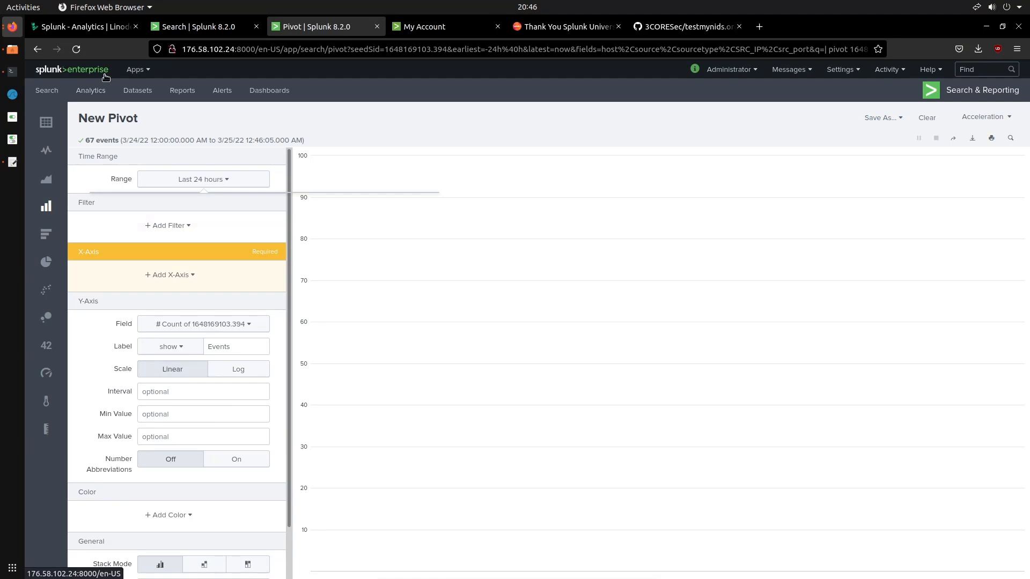
Leave the pivot without saving it and switch to another installed Splunk app
{"action": "left_click", "coordinate": [136, 69]}
{"action": "left_click", "coordinate": [117, 130]}
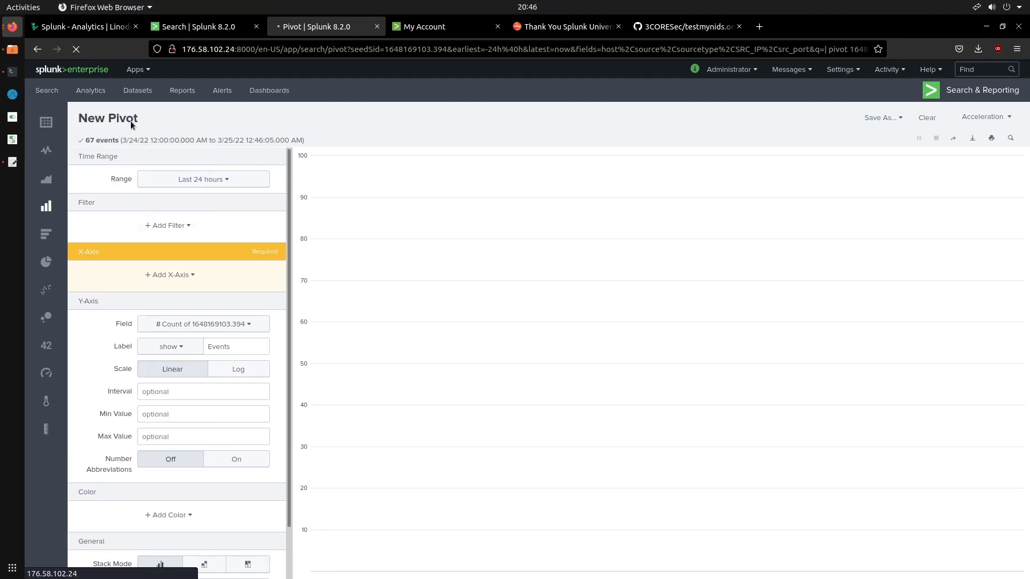